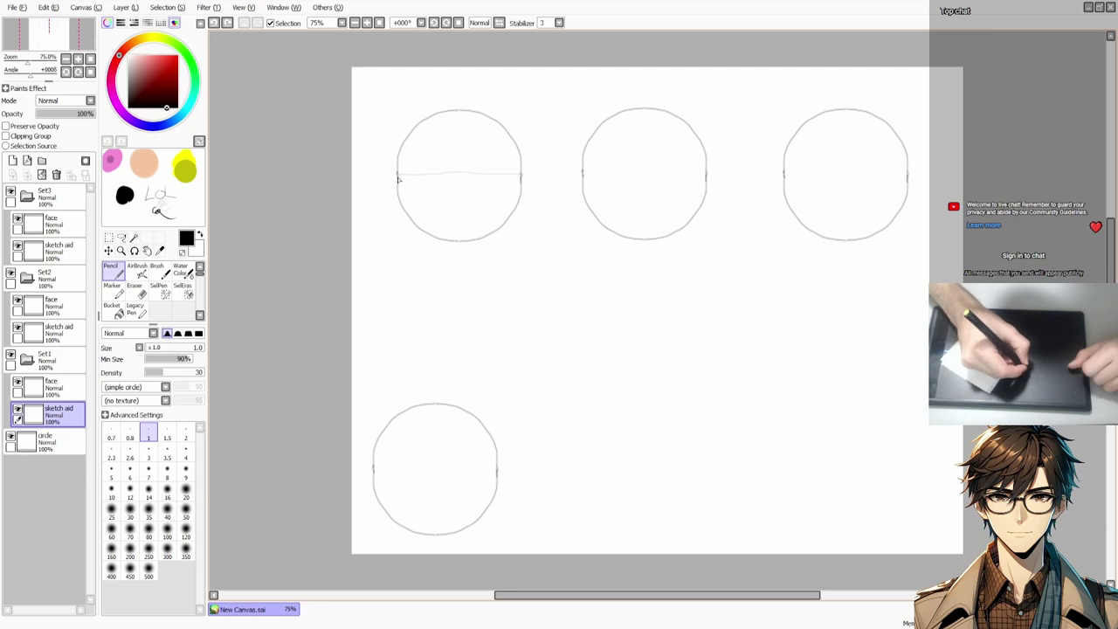
Step: In the first circle, sketch a brow-line ellipse, a vertical face centre line reaching below the circle, and a side-plane oval
{"action": "left_click_drag", "start_coordinate": [398, 179], "coordinate": [419, 186]}
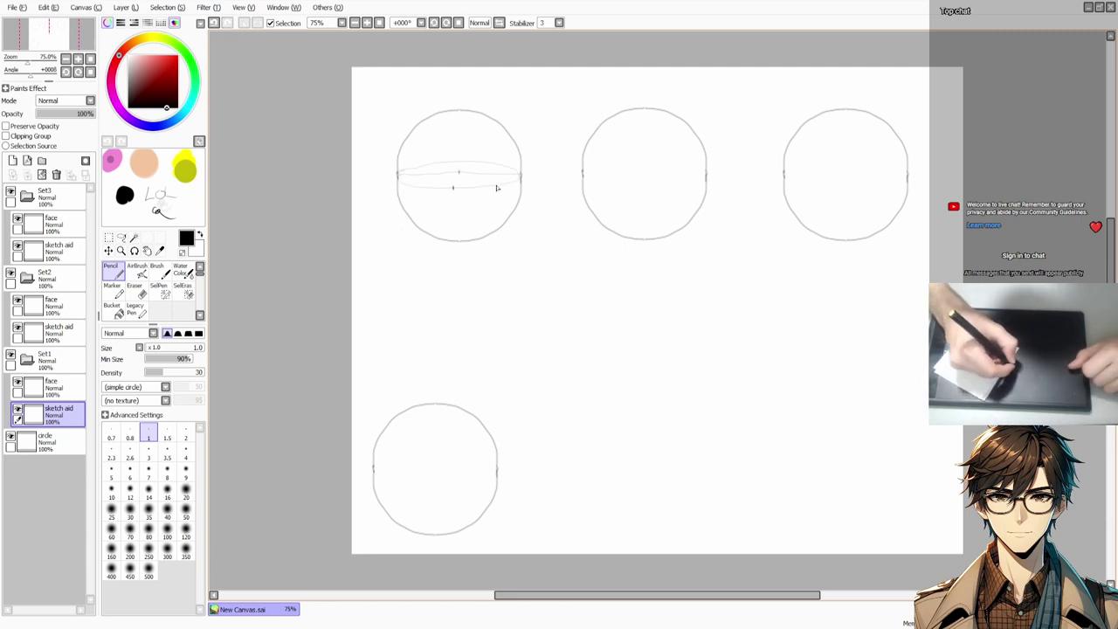
{"action": "left_click_drag", "start_coordinate": [496, 184], "coordinate": [496, 262]}
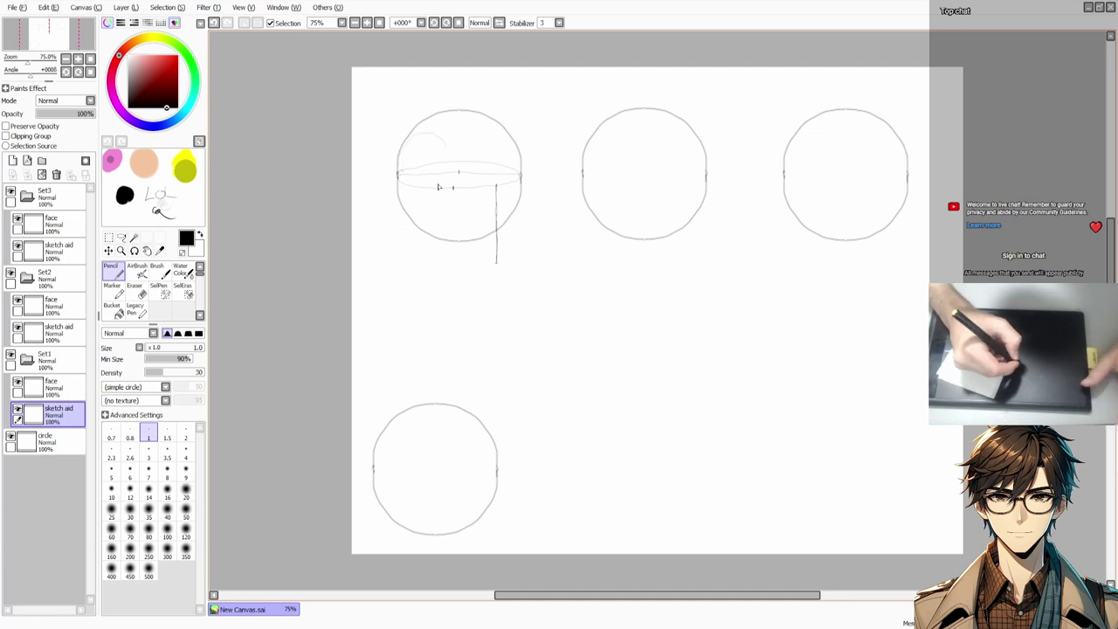
{"action": "left_click_drag", "start_coordinate": [442, 159], "coordinate": [446, 182]}
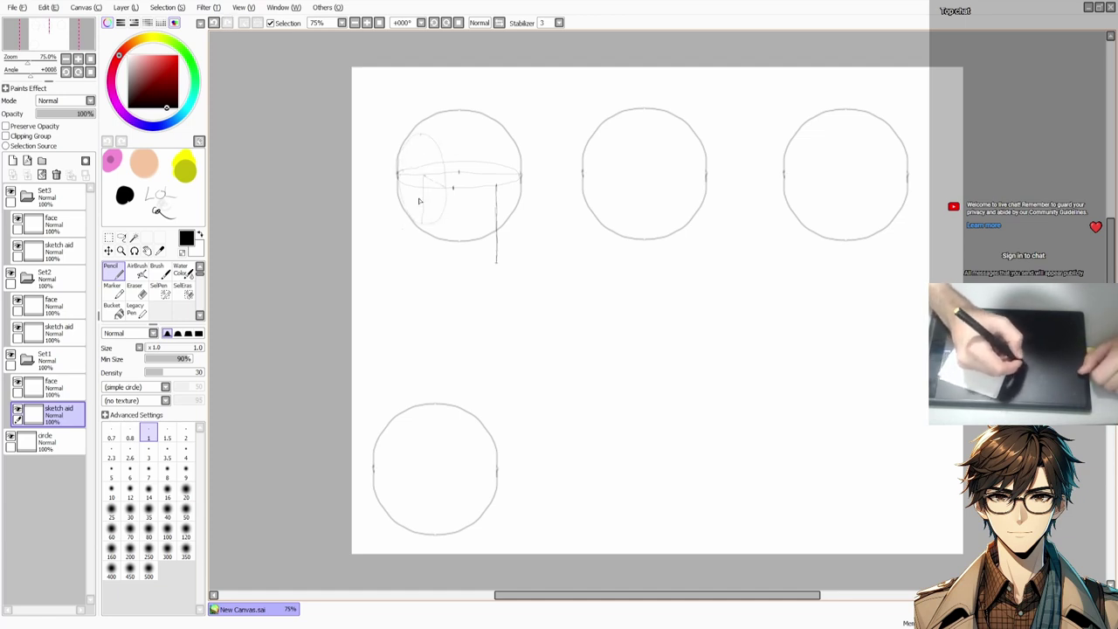
Step: Sketch the ear oval in the lower back quarter of the first head's side plane
{"action": "key", "text": "ctrl+z"}
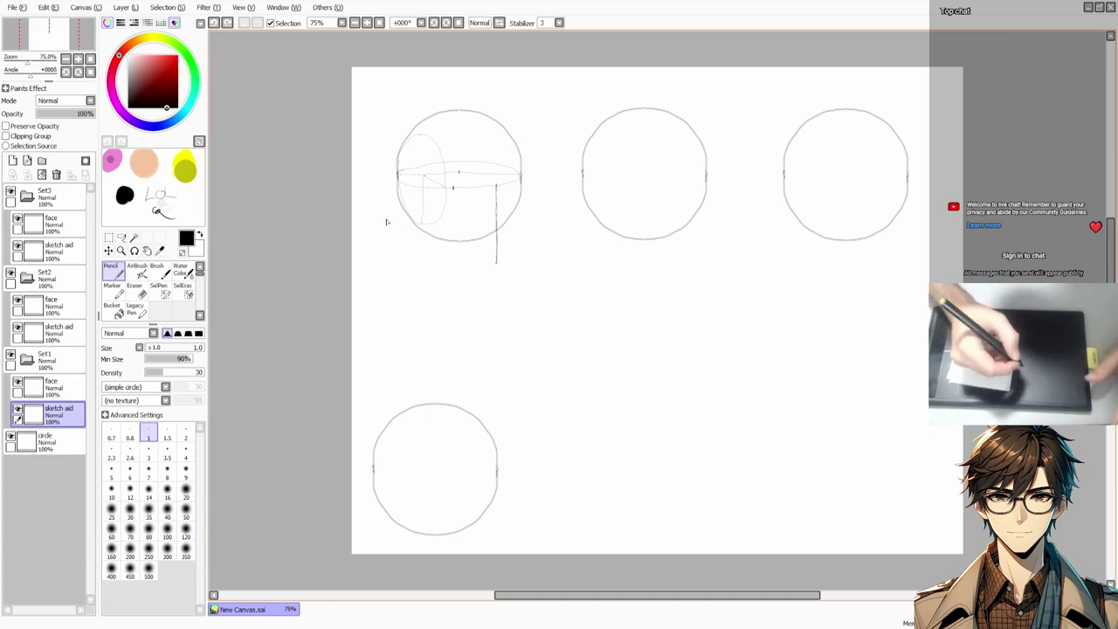
{"action": "left_click_drag", "start_coordinate": [416, 201], "coordinate": [465, 220]}
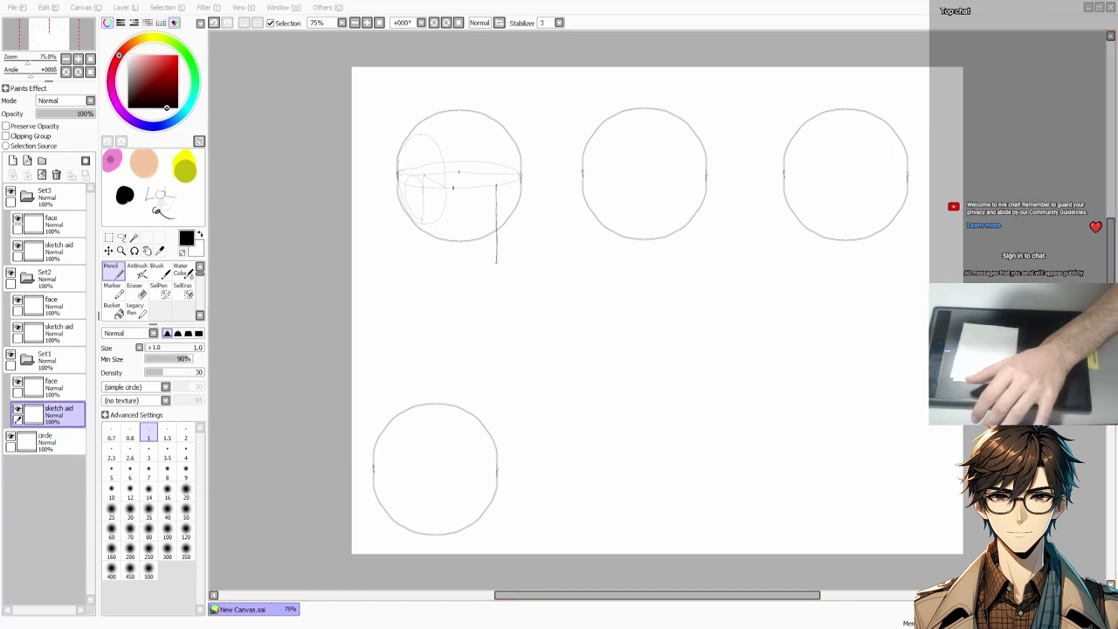
{"action": "key", "text": "ctrl+z"}
Step: Sketch the first head's jawline from below the ear to the chin, turning the canvas for the stroke and restoring the view
{"action": "left_click_drag", "start_coordinate": [422, 224], "coordinate": [433, 247]}
{"action": "mouse_move", "coordinate": [479, 279]}
{"action": "left_mouse_down"}
{"action": "mouse_move", "coordinate": [577, 156]}
{"action": "mouse_move", "coordinate": [609, 289]}
{"action": "mouse_move", "coordinate": [676, 114]}
{"action": "left_mouse_up"}
{"action": "key", "text": "ctrl+z"}
{"action": "left_click_drag", "start_coordinate": [670, 68], "coordinate": [669, 126]}
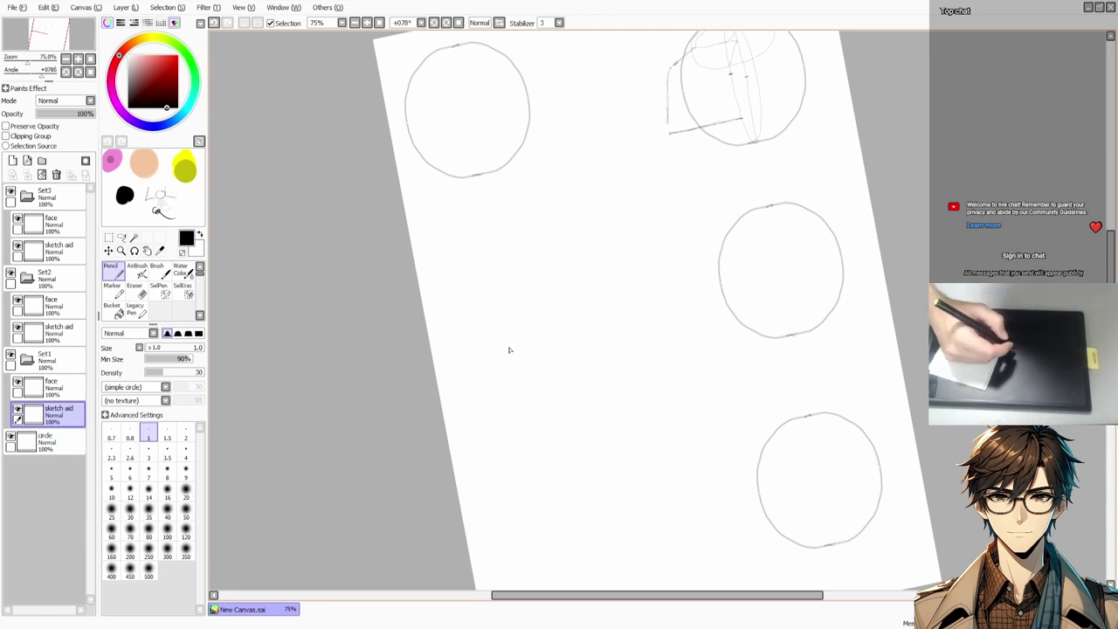
{"action": "key", "text": "Home"}
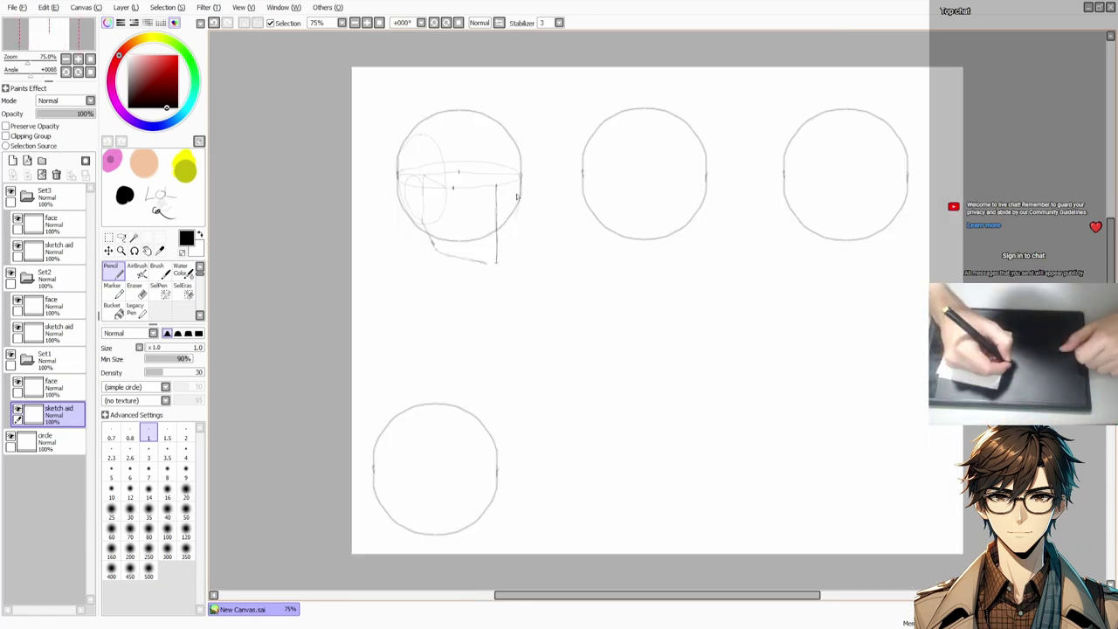
Step: Sketch the first head's far cheek contour down to the chin and add the neck with an angled base
{"action": "left_click_drag", "start_coordinate": [521, 202], "coordinate": [499, 262]}
{"action": "mouse_move", "coordinate": [419, 250]}
{"action": "left_mouse_down"}
{"action": "mouse_move", "coordinate": [399, 312]}
{"action": "mouse_move", "coordinate": [480, 341]}
{"action": "left_mouse_up"}
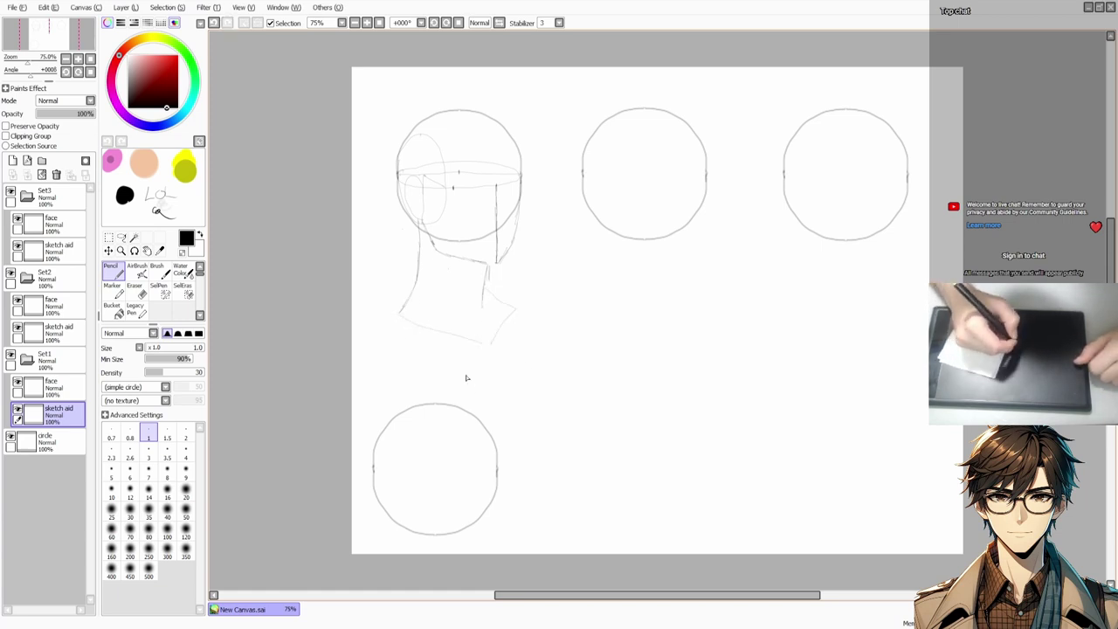
{"action": "left_click_drag", "start_coordinate": [490, 292], "coordinate": [491, 341]}
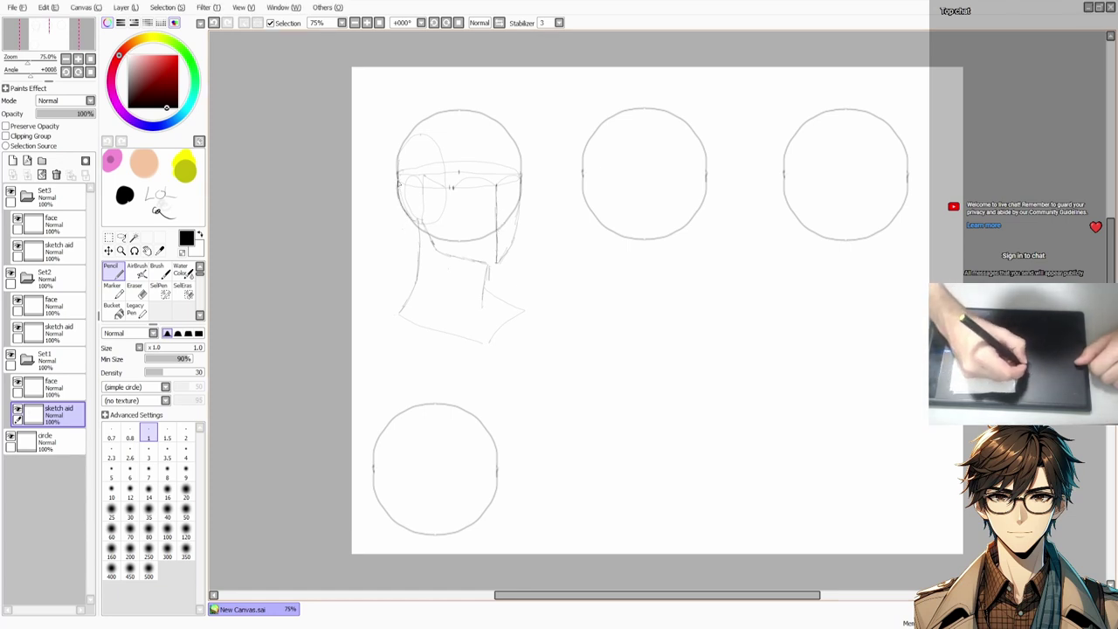
Step: On Set1's face layer, trace the first head's skull outline, cheek, neck and jawline with darker pencil lines
{"action": "key", "text": "alt+bracketright"}
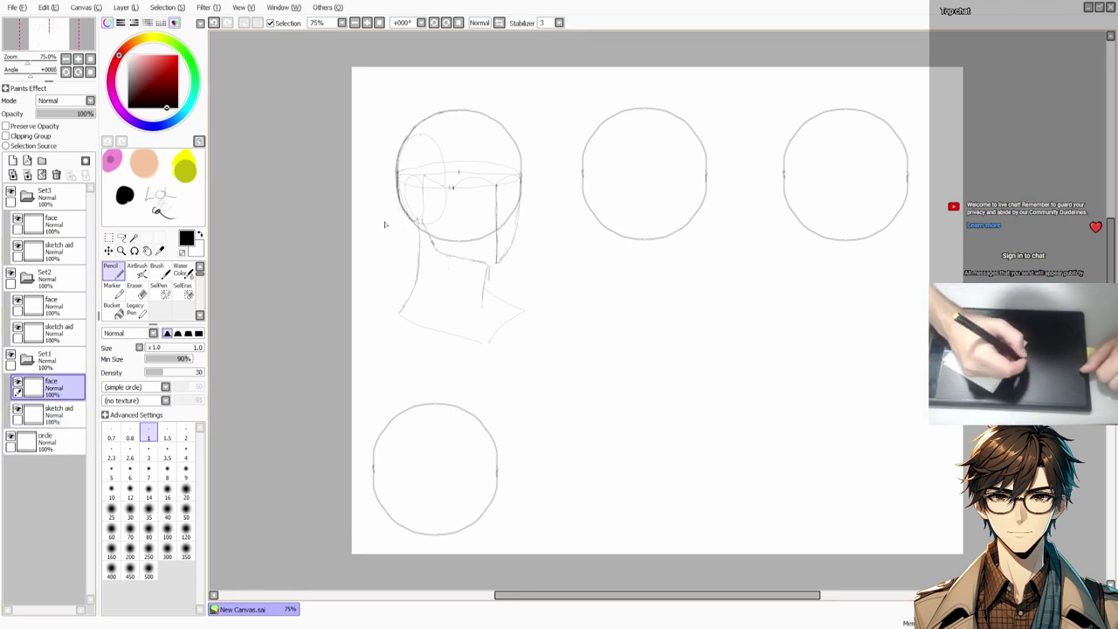
{"action": "left_click_drag", "start_coordinate": [516, 185], "coordinate": [515, 242]}
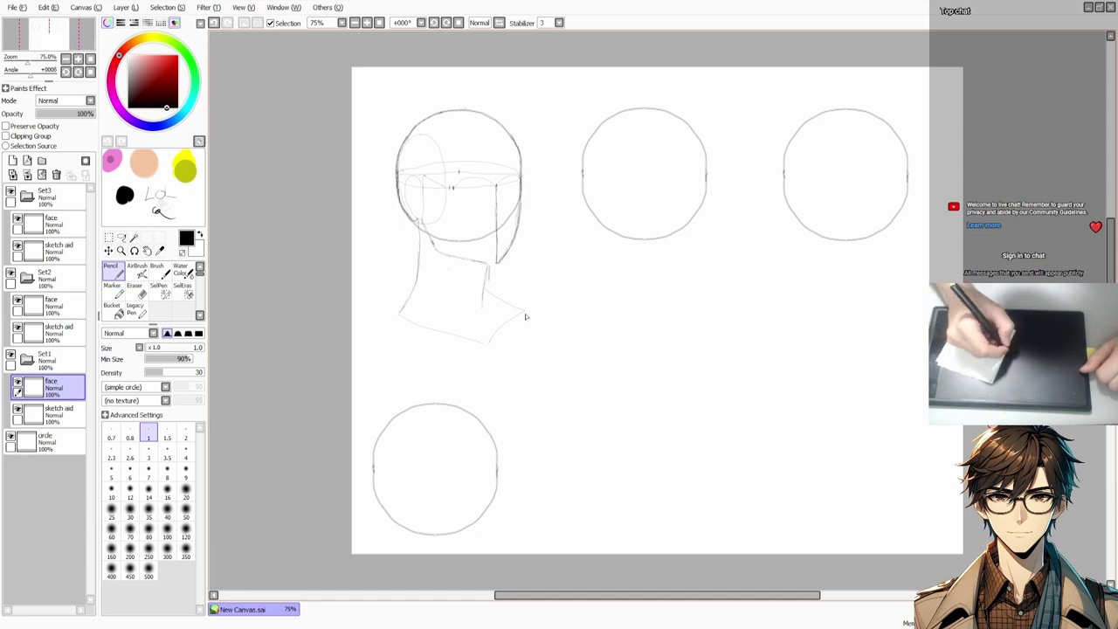
{"action": "mouse_move", "coordinate": [420, 220]}
{"action": "left_mouse_down"}
{"action": "mouse_move", "coordinate": [403, 311]}
{"action": "mouse_move", "coordinate": [439, 334]}
{"action": "left_mouse_up"}
{"action": "left_click_drag", "start_coordinate": [487, 265], "coordinate": [486, 307]}
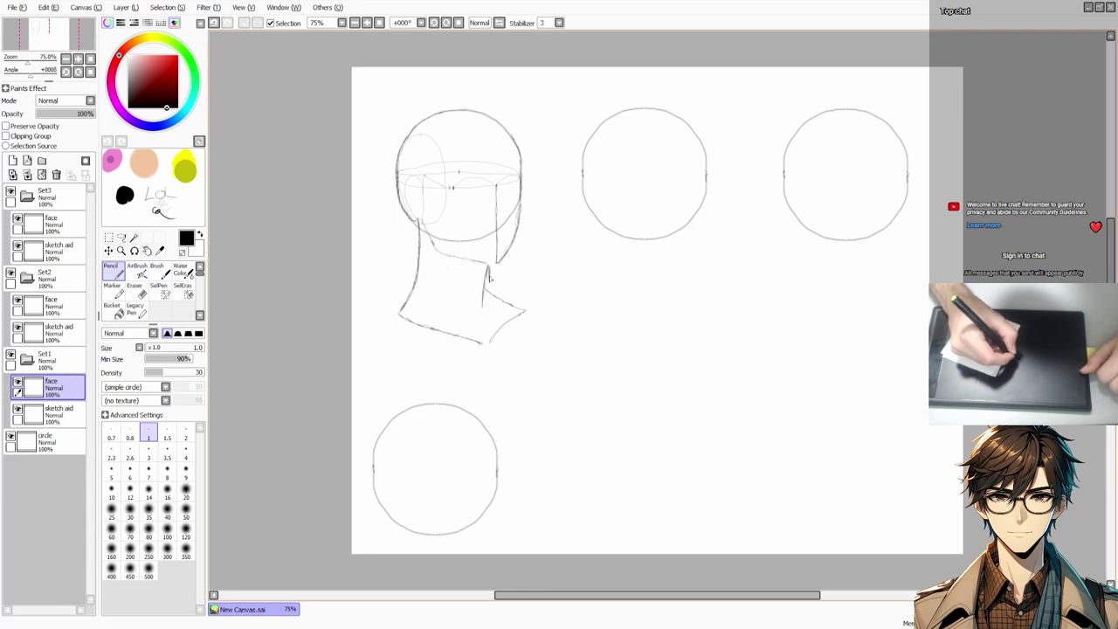
{"action": "left_click_drag", "start_coordinate": [422, 223], "coordinate": [467, 263]}
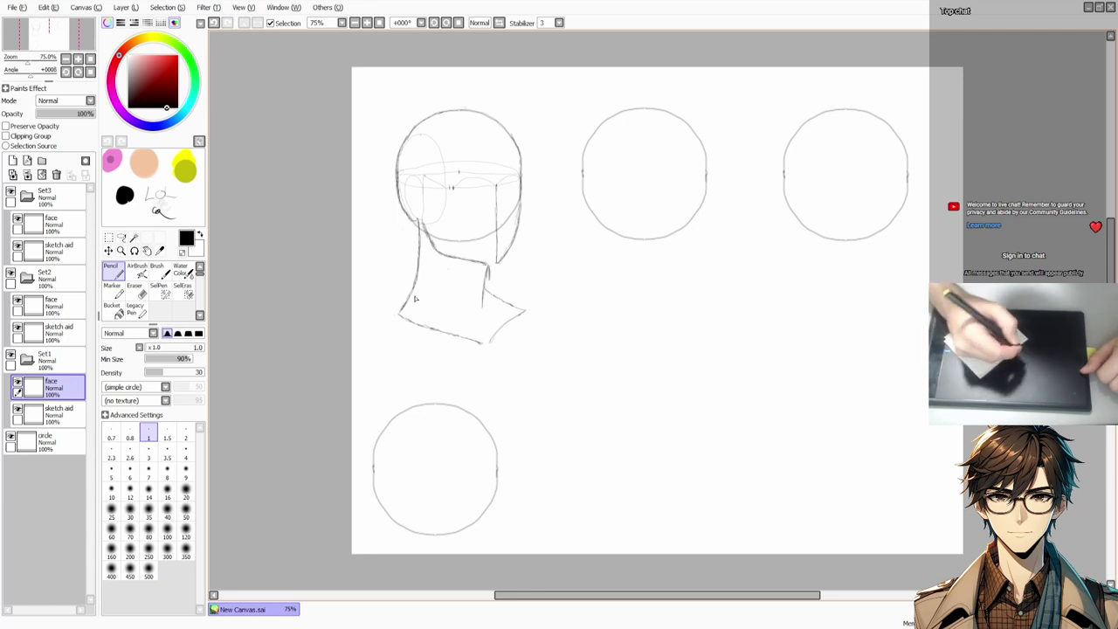
Step: Trace the first head's ear and add eye-socket circles, nose circles and a mouth mark, using Set1's sketch aid and face layers
{"action": "mouse_move", "coordinate": [422, 222]}
{"action": "left_mouse_down"}
{"action": "mouse_move", "coordinate": [407, 182]}
{"action": "mouse_move", "coordinate": [423, 177]}
{"action": "left_mouse_up"}
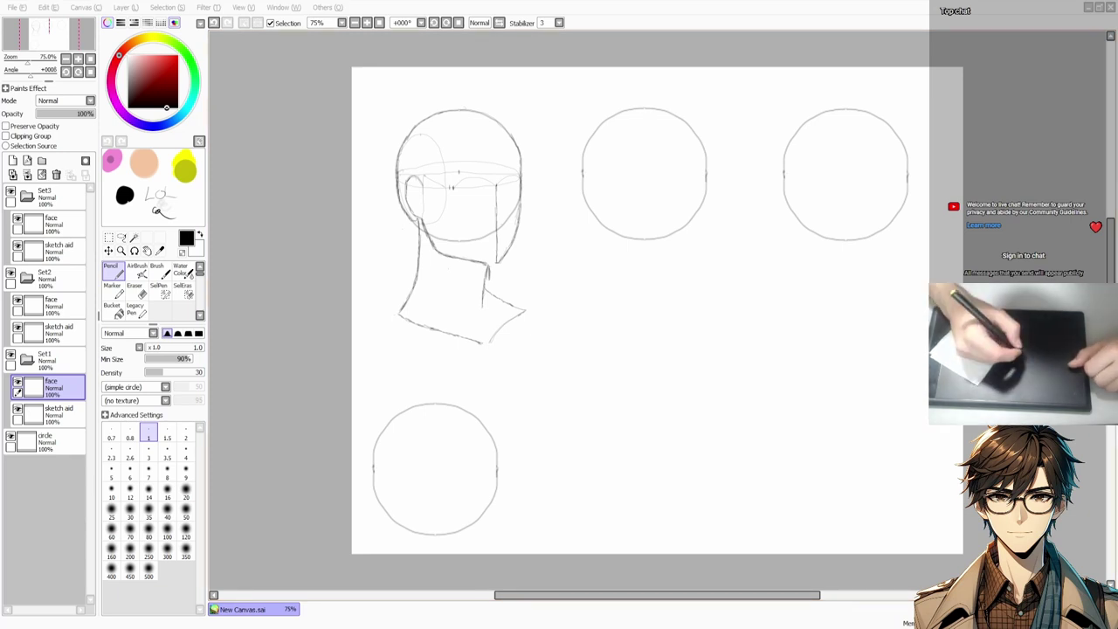
{"action": "key", "text": "Page_Down"}
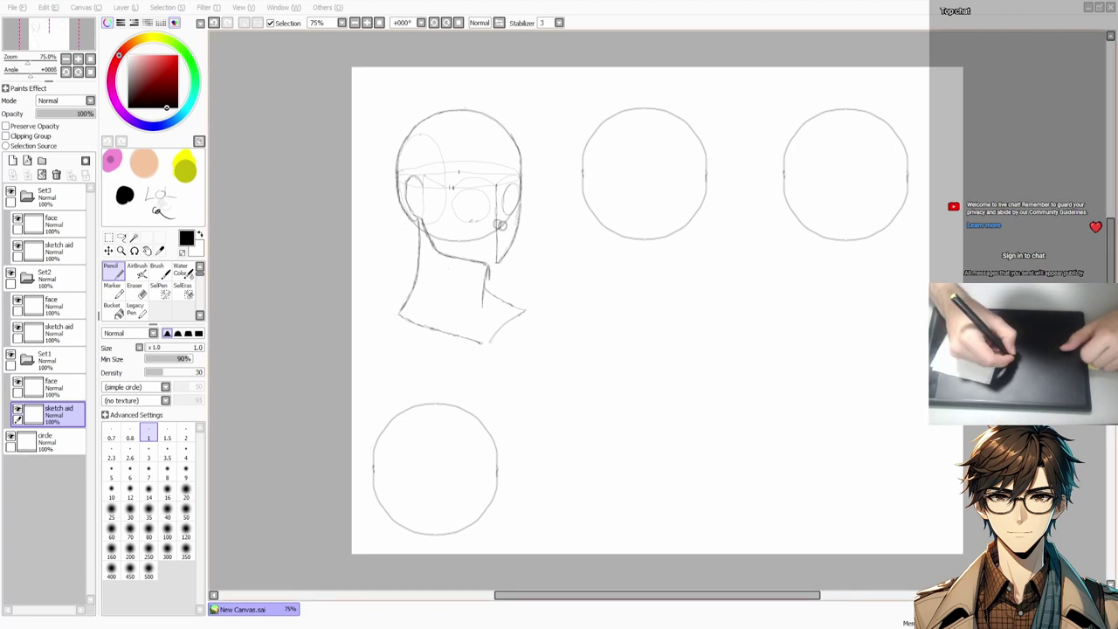
{"action": "key", "text": "Up"}
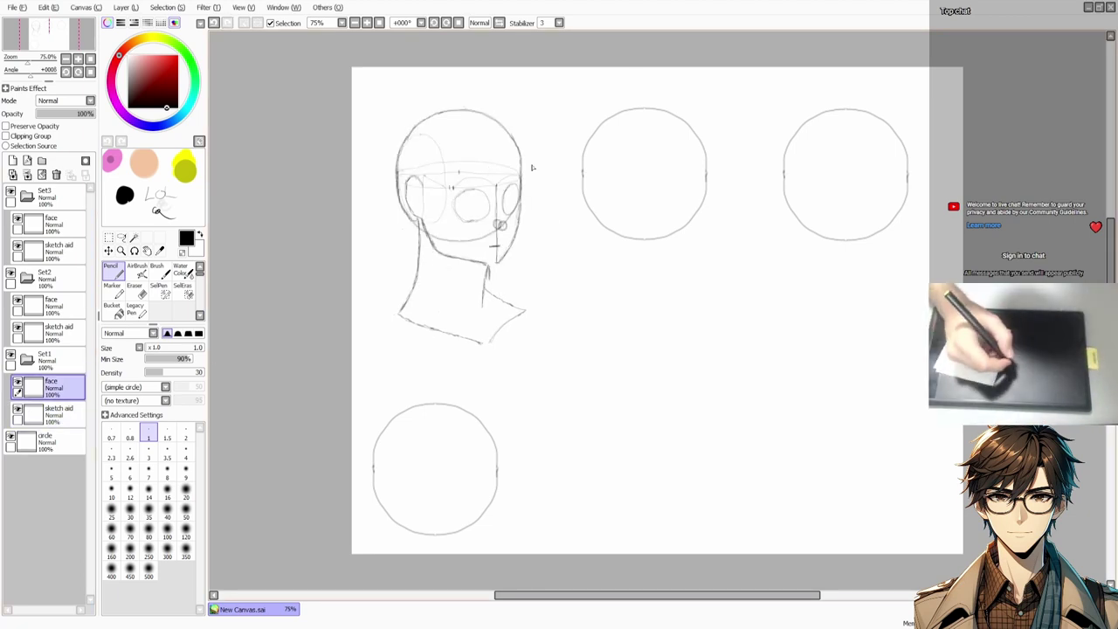
Step: On Set2's sketch aid layer, sketch the horizontal centre line and brow-line ellipse in the second circle, with small centre marks
{"action": "key", "text": "ctrl+plus"}
{"action": "left_click_drag", "start_coordinate": [397, 200], "coordinate": [561, 197]}
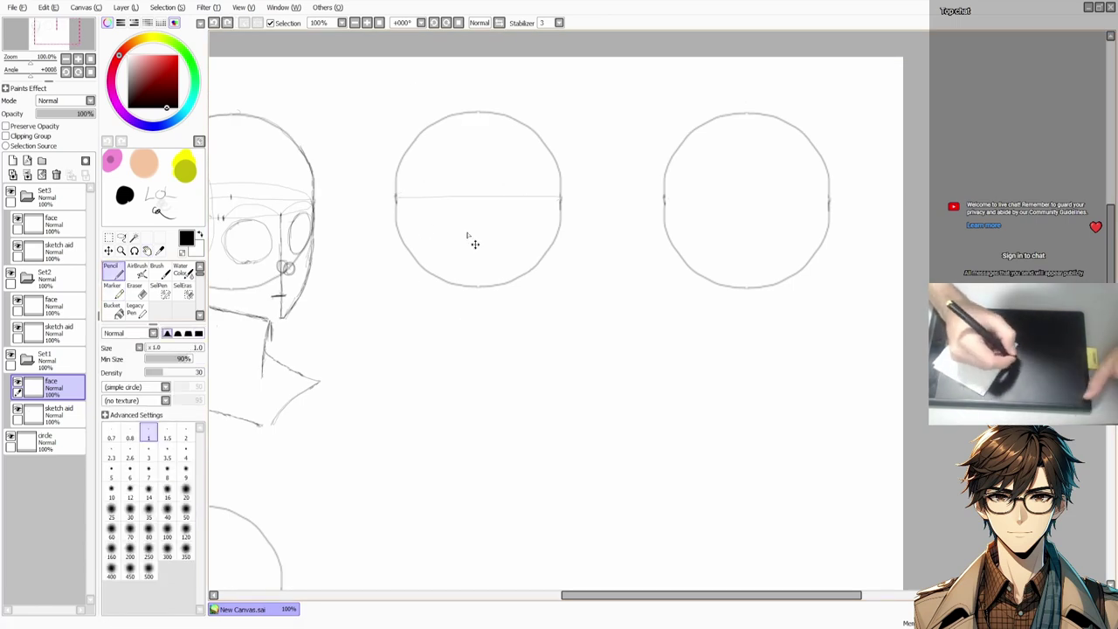
{"action": "key", "text": "ctrl+z"}
{"action": "key", "text": "Up"}
{"action": "key", "text": "Up"}
{"action": "mouse_move", "coordinate": [407, 197]}
{"action": "left_mouse_down"}
{"action": "mouse_move", "coordinate": [559, 203]}
{"action": "mouse_move", "coordinate": [401, 201]}
{"action": "left_mouse_up"}
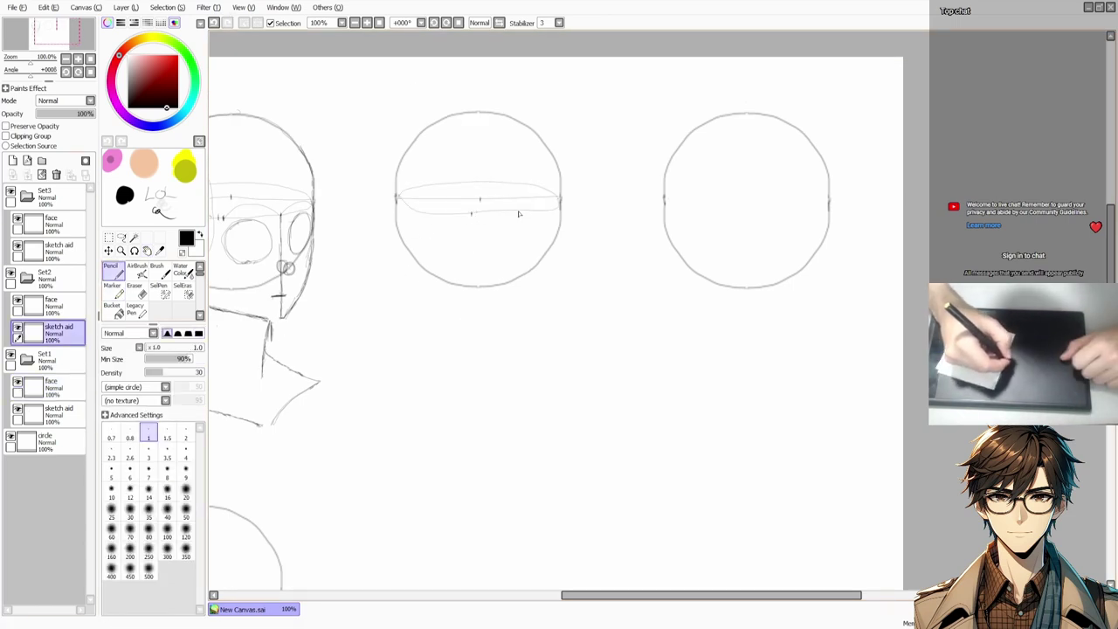
Step: Divide the front brow curve of the second circle with arcs and sketch the side-plane oval with a vertical ear guide
{"action": "mouse_move", "coordinate": [472, 212]}
{"action": "left_mouse_down"}
{"action": "mouse_move", "coordinate": [520, 212]}
{"action": "mouse_move", "coordinate": [559, 195]}
{"action": "left_mouse_up"}
{"action": "key", "text": "ctrl+z"}
{"action": "mouse_move", "coordinate": [411, 136]}
{"action": "left_mouse_down"}
{"action": "mouse_move", "coordinate": [455, 154]}
{"action": "mouse_move", "coordinate": [403, 238]}
{"action": "mouse_move", "coordinate": [433, 259]}
{"action": "left_mouse_up"}
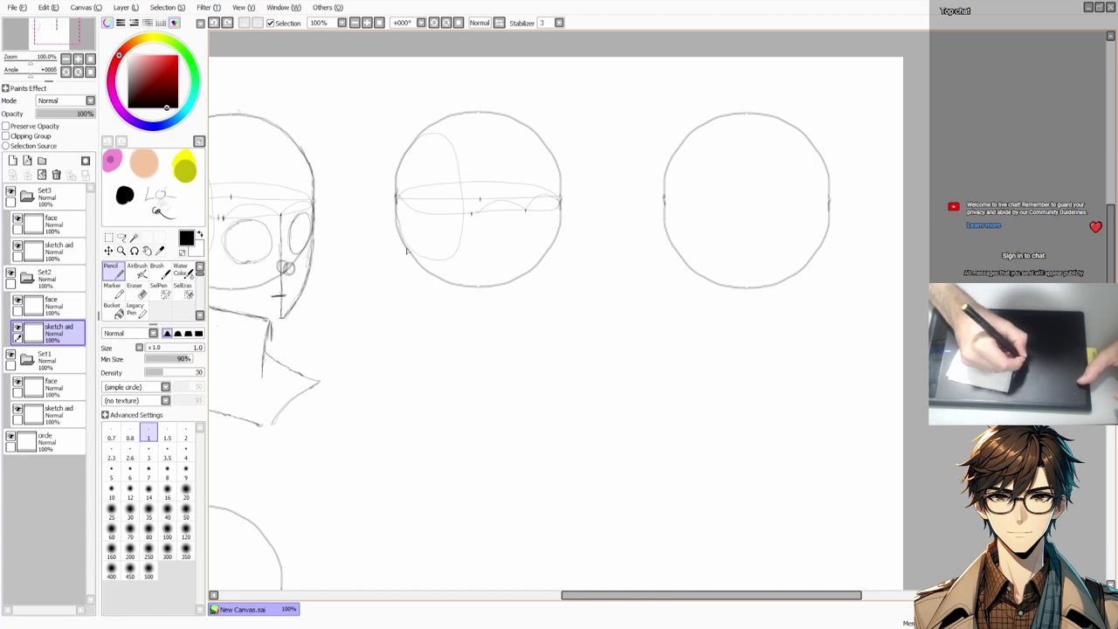
{"action": "left_click_drag", "start_coordinate": [428, 197], "coordinate": [428, 259]}
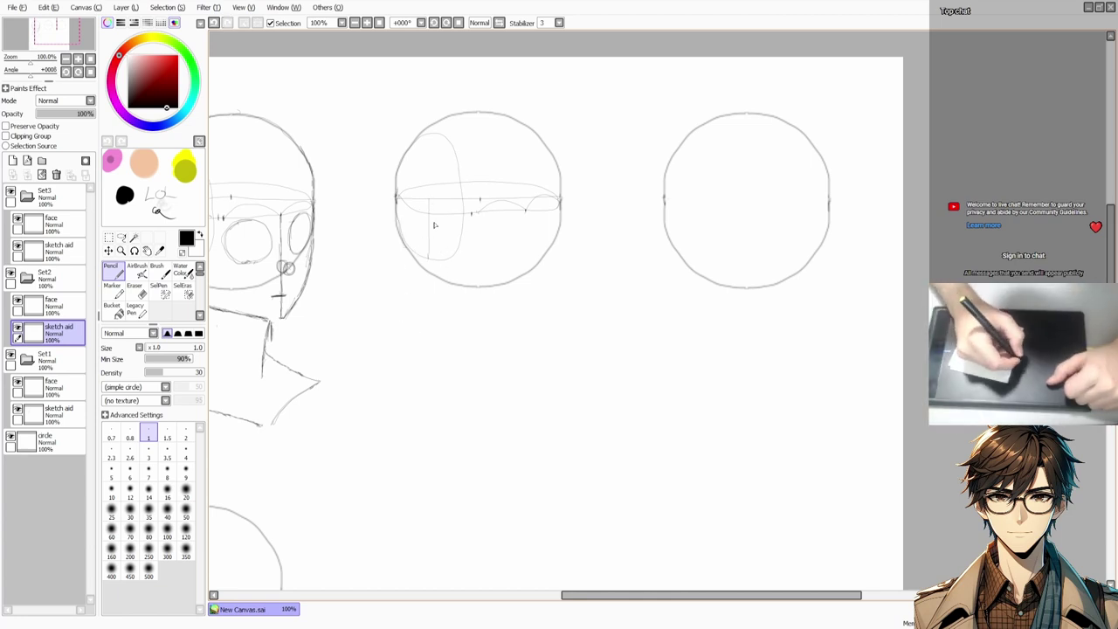
Step: On Set2's face layer, sketch the back edge of the jaw, the vertical chin line and the far cheek contour
{"action": "key", "text": "Up"}
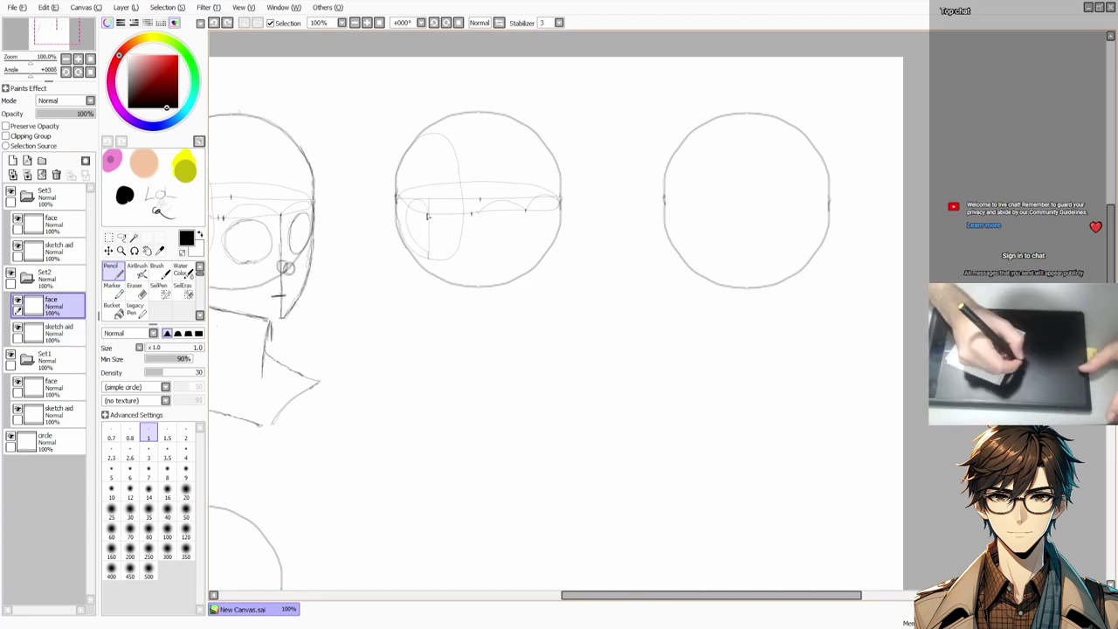
{"action": "mouse_move", "coordinate": [428, 201]}
{"action": "left_mouse_down"}
{"action": "mouse_move", "coordinate": [424, 254]}
{"action": "mouse_move", "coordinate": [425, 206]}
{"action": "mouse_move", "coordinate": [413, 247]}
{"action": "mouse_move", "coordinate": [435, 260]}
{"action": "mouse_move", "coordinate": [435, 284]}
{"action": "left_mouse_up"}
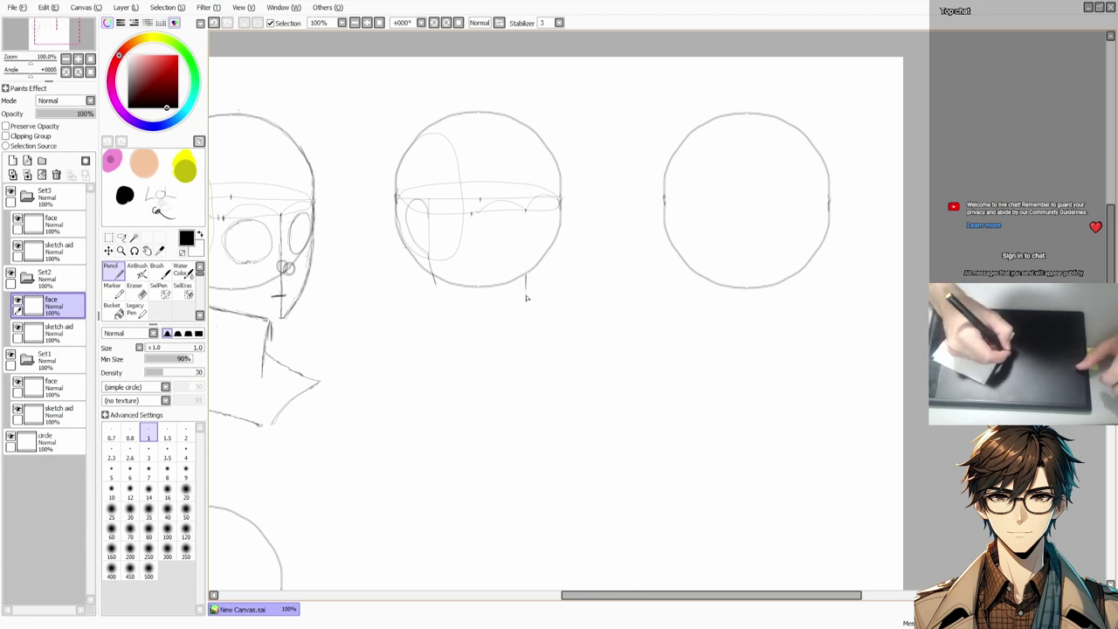
{"action": "left_click_drag", "start_coordinate": [561, 208], "coordinate": [536, 306]}
{"action": "key", "text": "ctrl+z"}
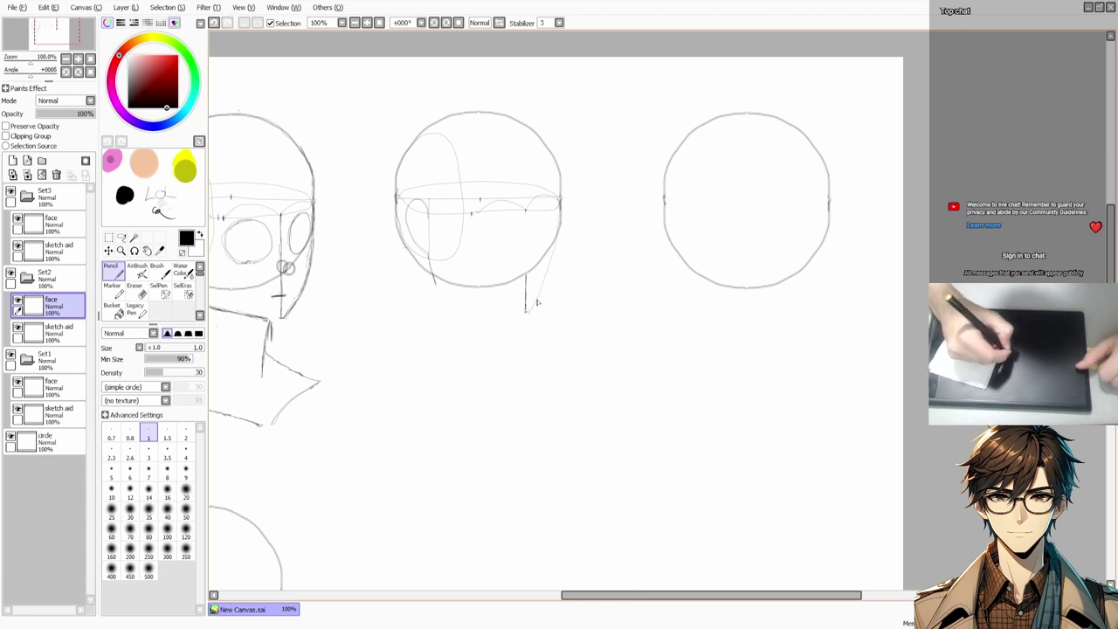
Step: Sketch the second head's lower jawline and add the neck with an angled base beneath it
{"action": "scroll", "coordinate": [443, 303], "scroll_direction": "down", "scroll_amount": 1}
{"action": "key", "text": "Delete"}
{"action": "left_click_drag", "start_coordinate": [715, 250], "coordinate": [711, 304]}
{"action": "key", "text": "Home"}
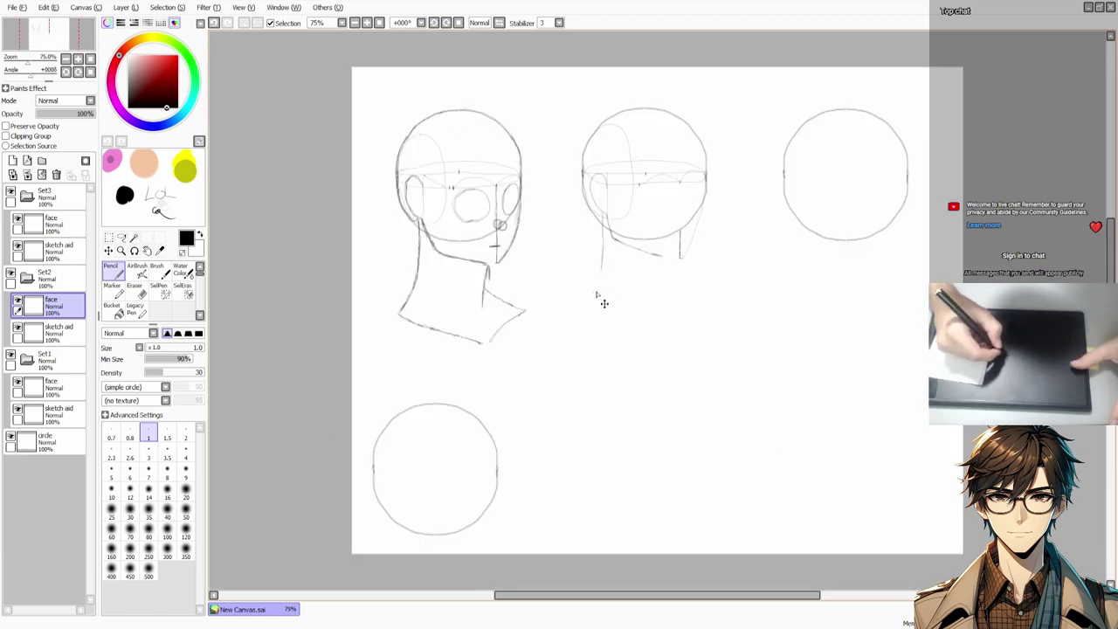
{"action": "left_click_drag", "start_coordinate": [605, 258], "coordinate": [588, 291]}
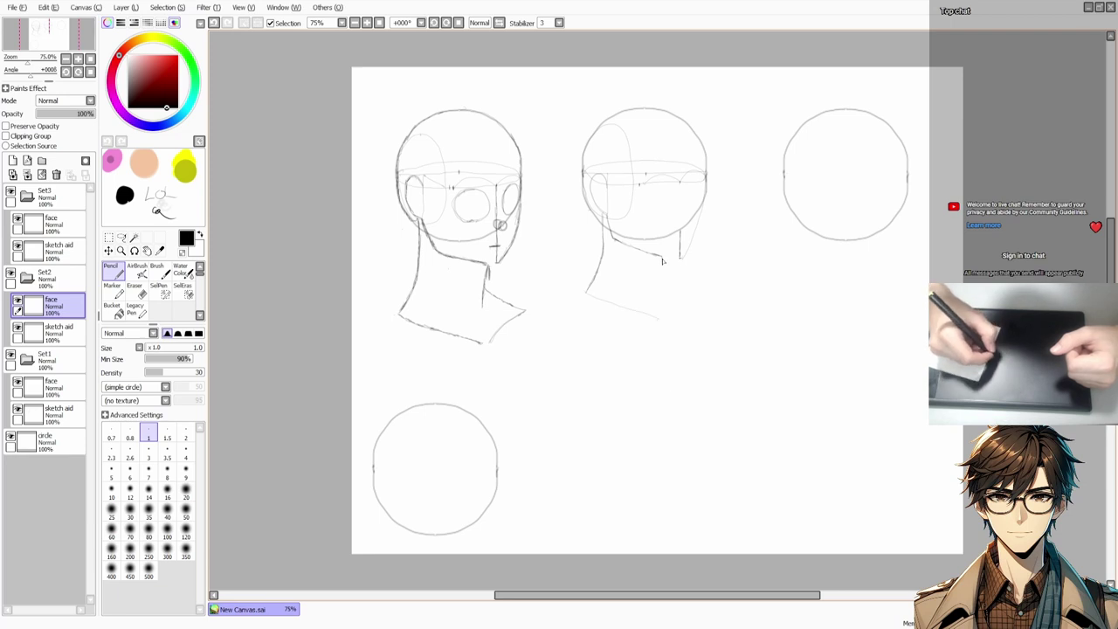
{"action": "left_click_drag", "start_coordinate": [688, 292], "coordinate": [665, 319]}
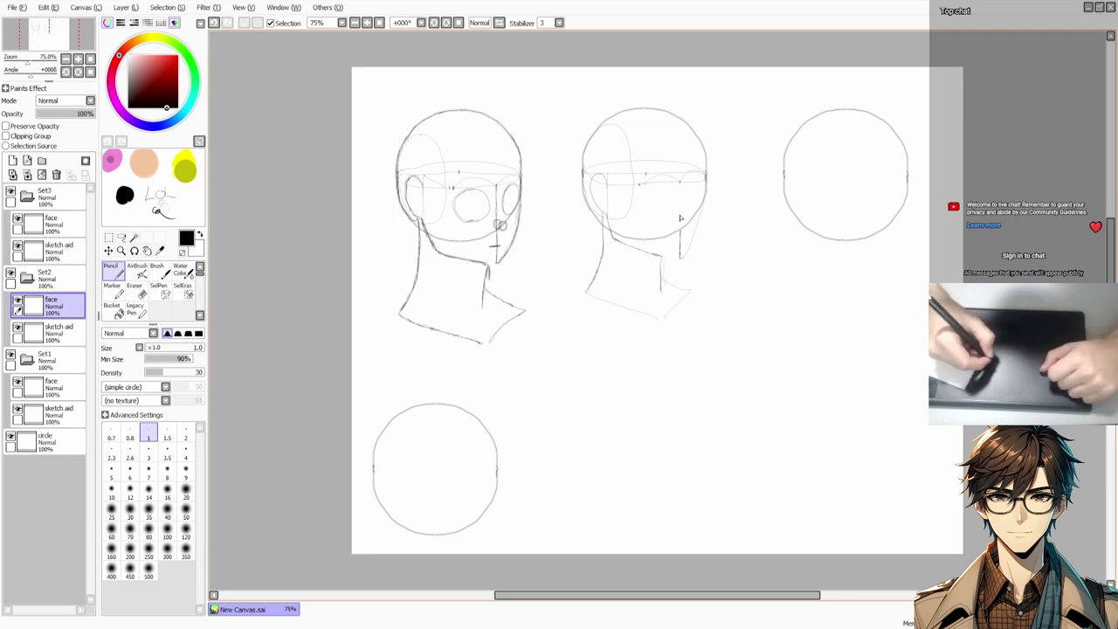
Step: Sketch the second head's nose circles on the centre line, plus short mouth and chin marks below
{"action": "mouse_move", "coordinate": [680, 217]}
{"action": "left_mouse_down"}
{"action": "mouse_move", "coordinate": [664, 284]}
{"action": "mouse_move", "coordinate": [644, 285]}
{"action": "mouse_move", "coordinate": [689, 232]}
{"action": "left_mouse_up"}
{"action": "key", "text": "ctrl+z"}
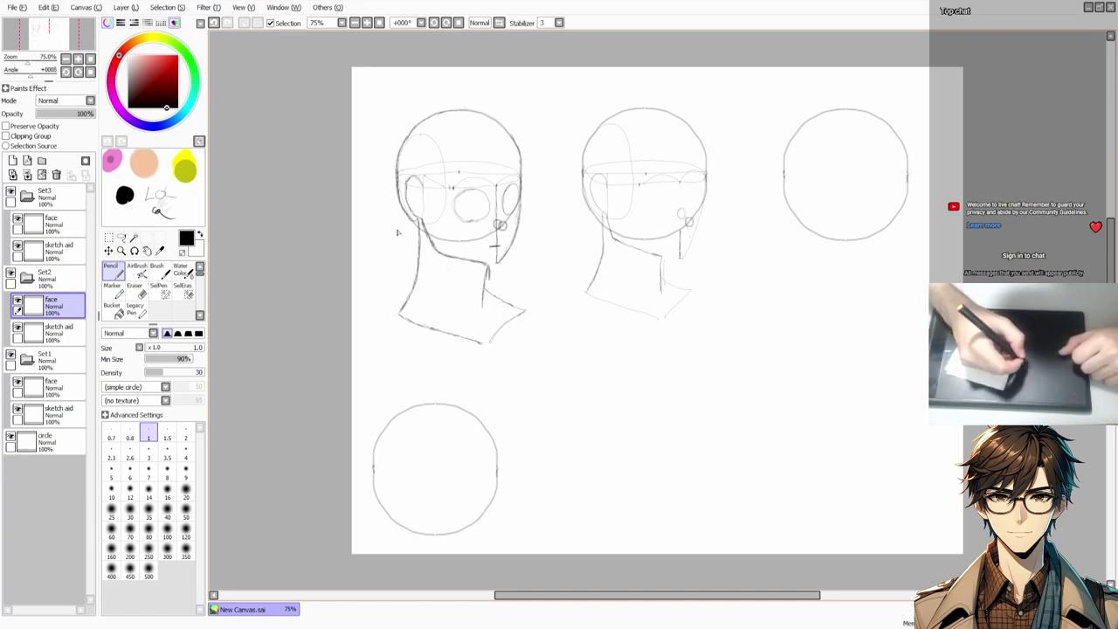
{"action": "key", "text": "ctrl+z"}
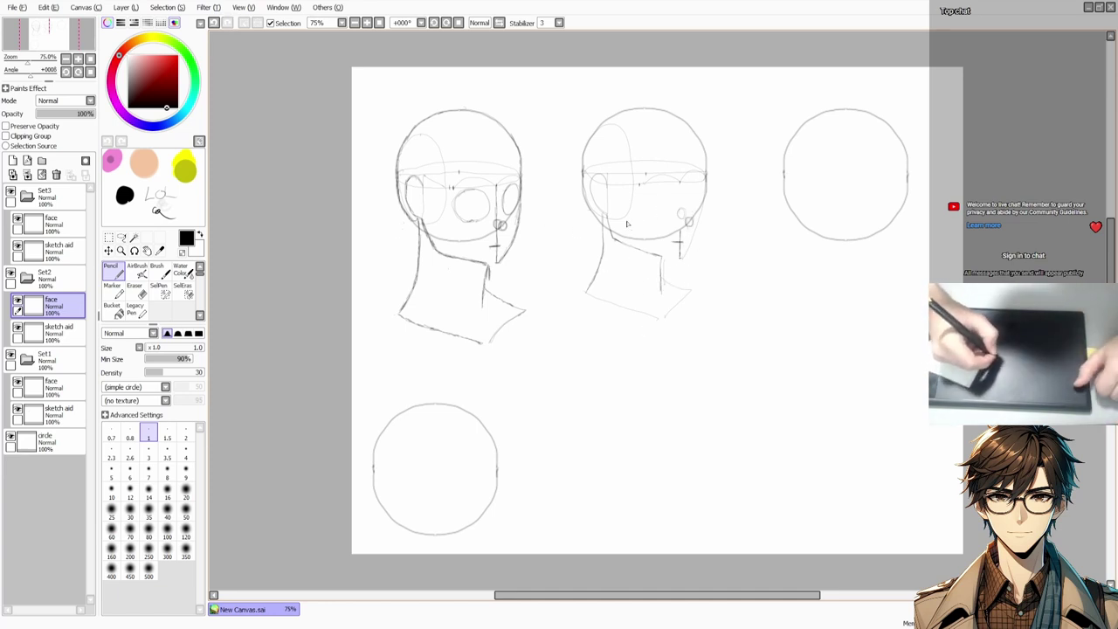
{"action": "left_click_drag", "start_coordinate": [679, 246], "coordinate": [678, 262]}
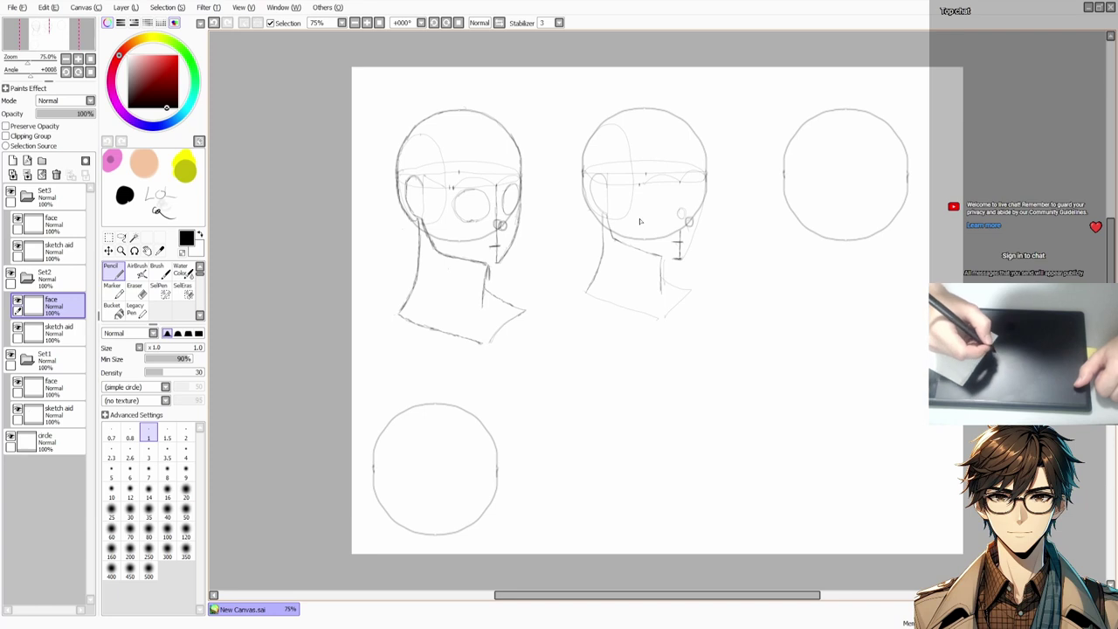
Step: Draw the second head's eye-socket circles and trace its skull outline with darker strokes, redoing strokes as needed
{"action": "mouse_move", "coordinate": [662, 210]}
{"action": "left_mouse_down"}
{"action": "mouse_move", "coordinate": [669, 219]}
{"action": "mouse_move", "coordinate": [650, 196]}
{"action": "mouse_move", "coordinate": [651, 210]}
{"action": "mouse_move", "coordinate": [657, 185]}
{"action": "mouse_move", "coordinate": [696, 212]}
{"action": "left_mouse_up"}
{"action": "key", "text": "ctrl+z"}
{"action": "key", "text": "ctrl+z"}
{"action": "key", "text": "ctrl+y"}
{"action": "key", "text": "ctrl+z"}
{"action": "key", "text": "ctrl+y"}
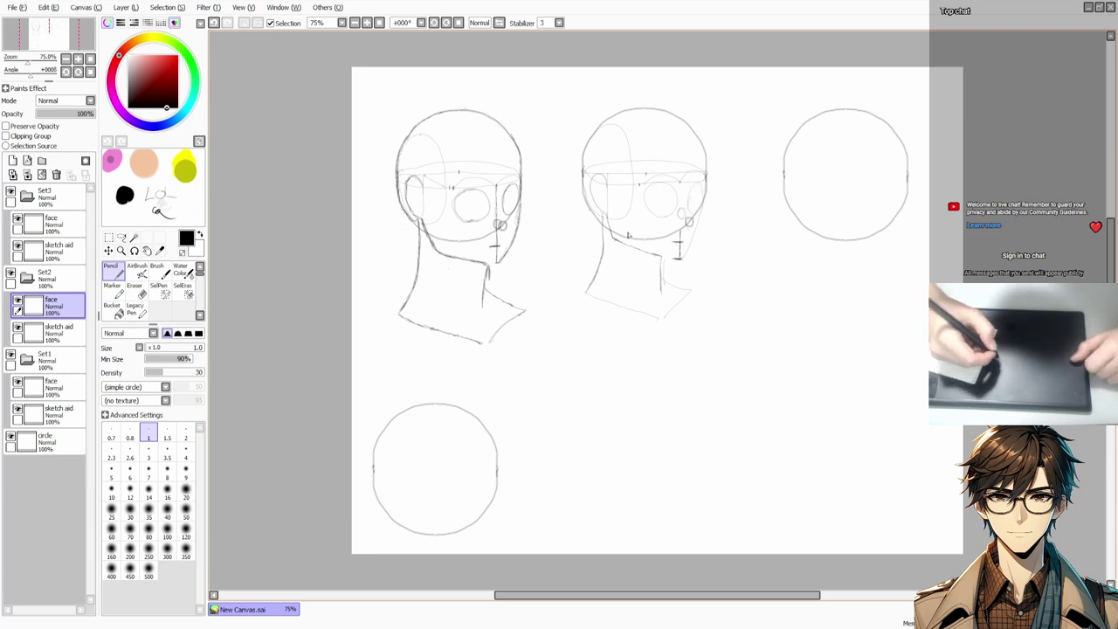
{"action": "key", "text": "ctrl+z"}
{"action": "key", "text": "ctrl+y"}
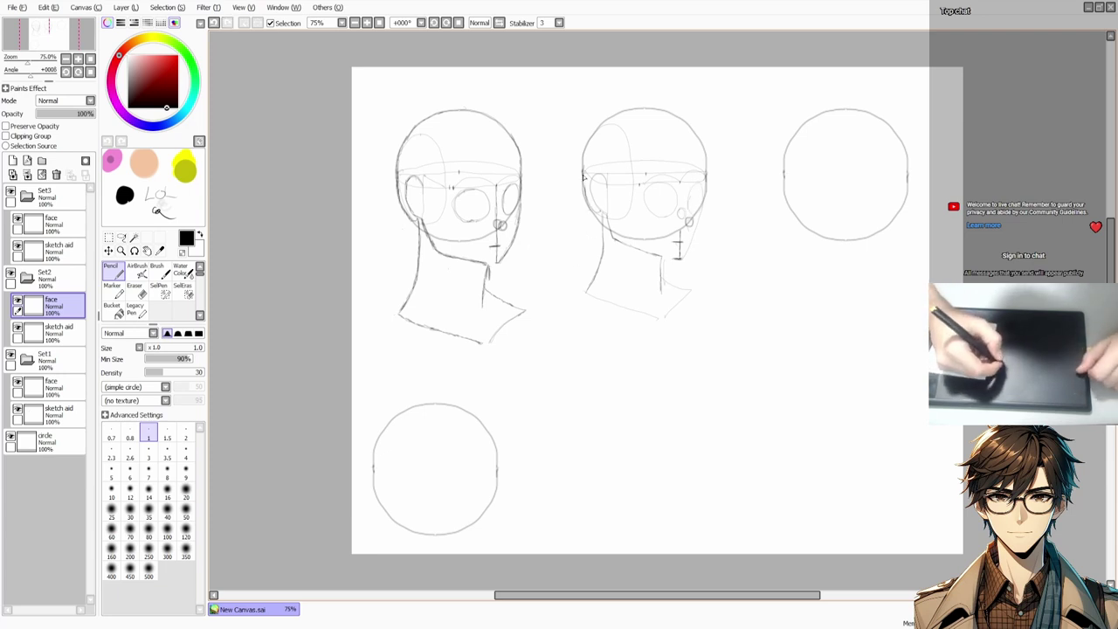
{"action": "key", "text": "ctrl+z"}
{"action": "key", "text": "ctrl+y"}
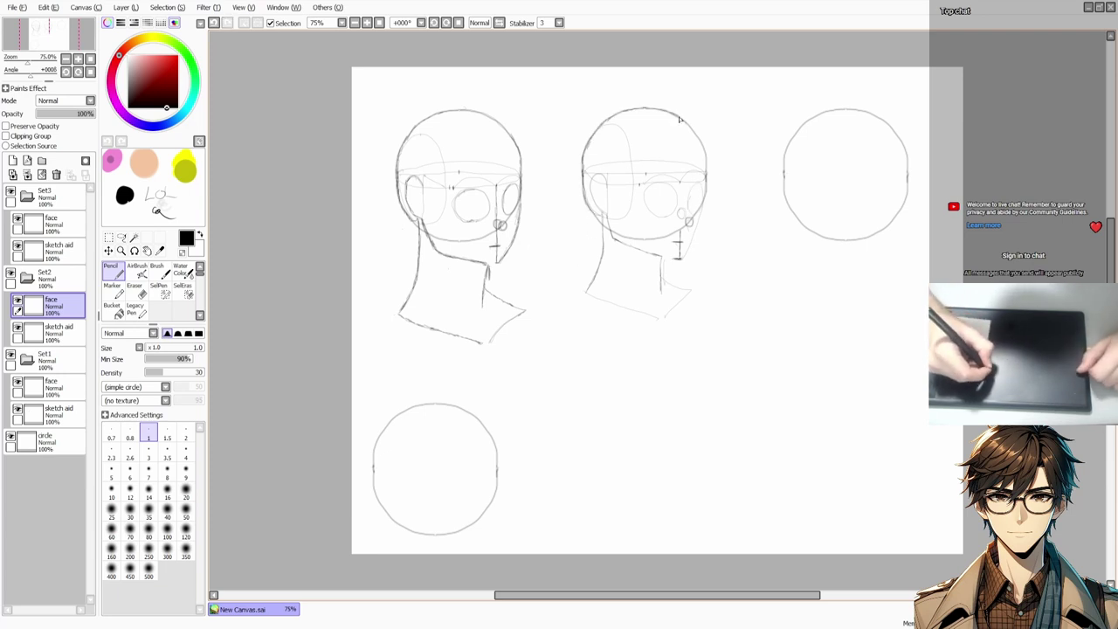
Step: Hide Set2's sketch aid layer and erase the leftover vertical centre line around the mouth with the size 10 Eraser
{"action": "left_click", "coordinate": [17, 330]}
{"action": "left_click", "coordinate": [136, 289]}
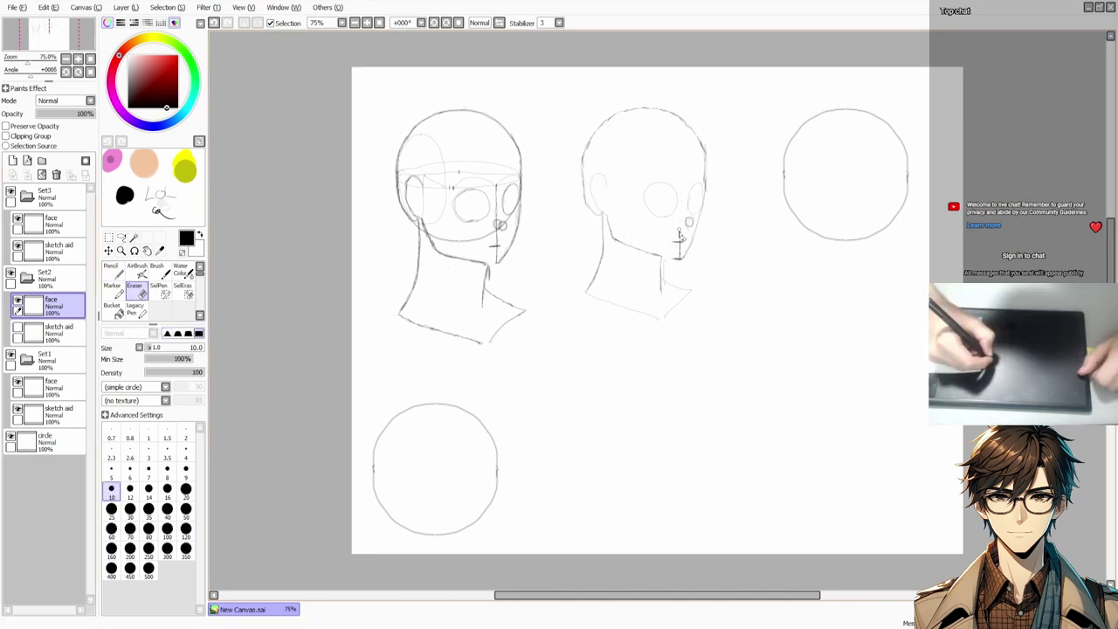
{"action": "left_click_drag", "start_coordinate": [681, 229], "coordinate": [683, 258]}
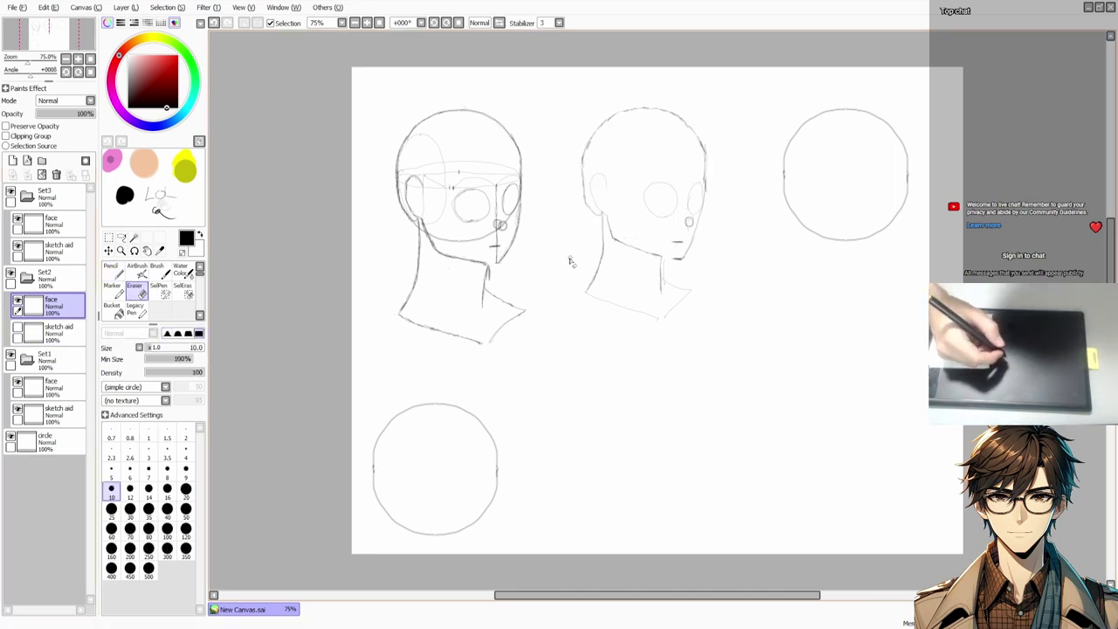
Step: On Set3's sketch aid layer, pencil the brow-line ellipse, side-plane oval and vertical chin line in the third circle
{"action": "key", "text": "n"}
{"action": "mouse_move", "coordinate": [610, 348]}
{"action": "left_mouse_down"}
{"action": "mouse_move", "coordinate": [380, 388]}
{"action": "mouse_move", "coordinate": [229, 450]}
{"action": "left_mouse_up"}
{"action": "key", "text": "ctrl+z"}
{"action": "left_click", "coordinate": [48, 251]}
{"action": "left_click_drag", "start_coordinate": [493, 255], "coordinate": [615, 261]}
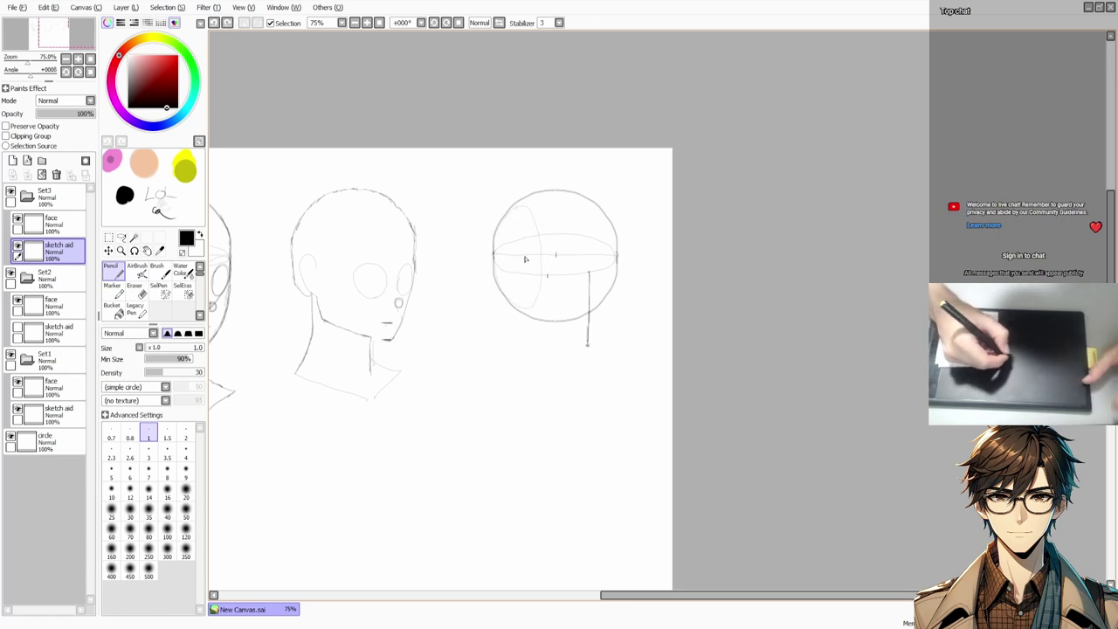
Step: On Set3's face layer, sketch the third head's ear, cheek contour down to the chin, and jawline
{"action": "left_click", "coordinate": [48, 223]}
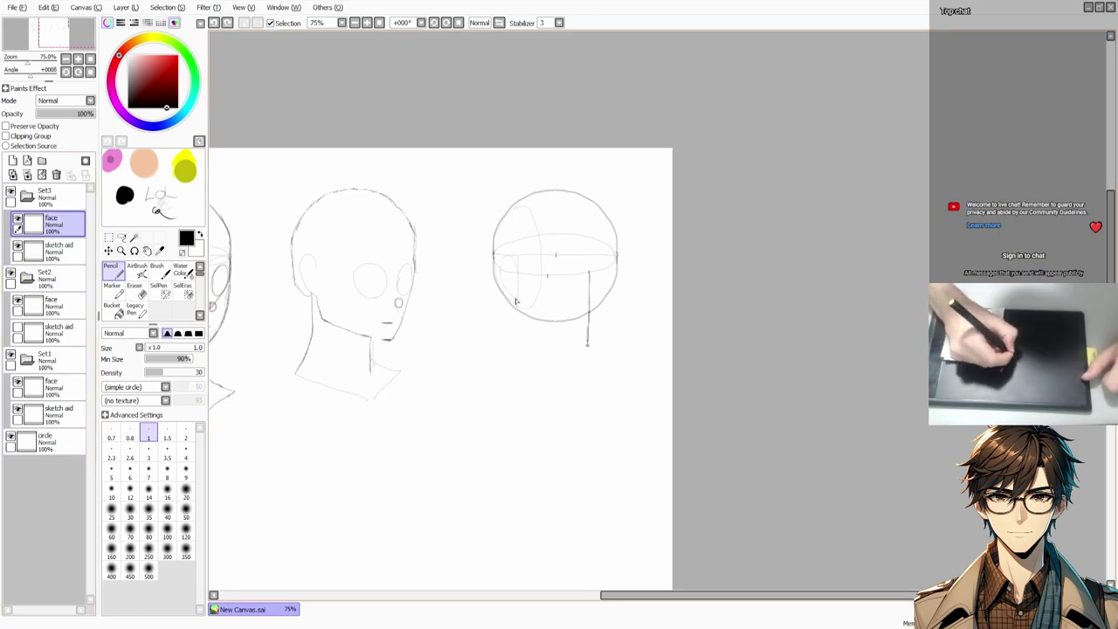
{"action": "mouse_move", "coordinate": [495, 258]}
{"action": "left_mouse_down"}
{"action": "mouse_move", "coordinate": [560, 189]}
{"action": "mouse_move", "coordinate": [551, 192]}
{"action": "mouse_move", "coordinate": [606, 217]}
{"action": "mouse_move", "coordinate": [617, 266]}
{"action": "mouse_move", "coordinate": [596, 340]}
{"action": "left_mouse_up"}
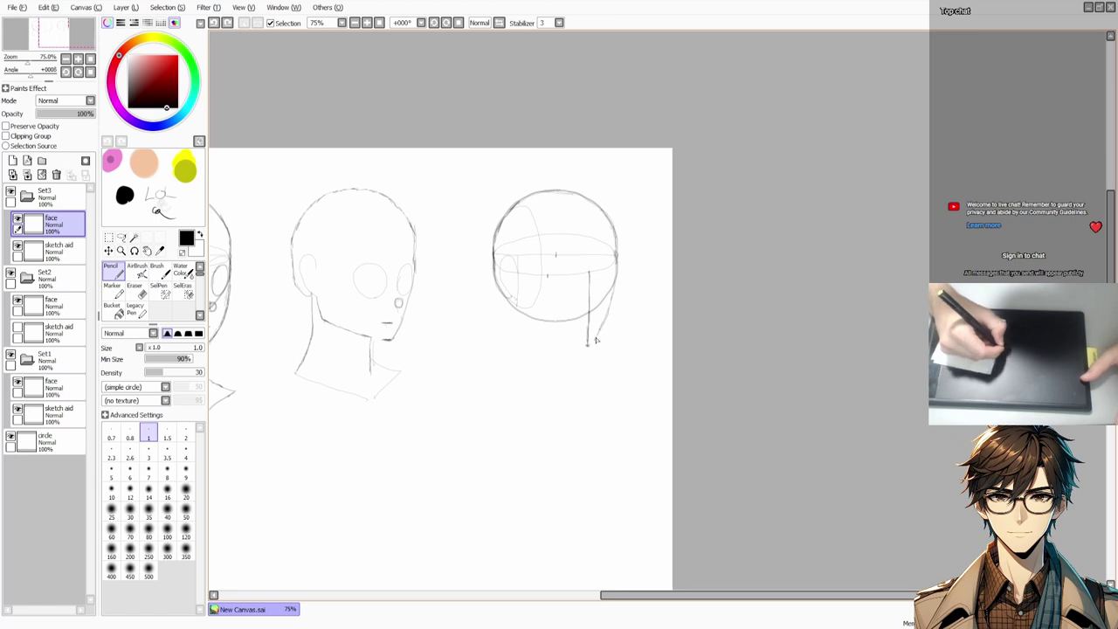
{"action": "key", "text": "ctrl+Down"}
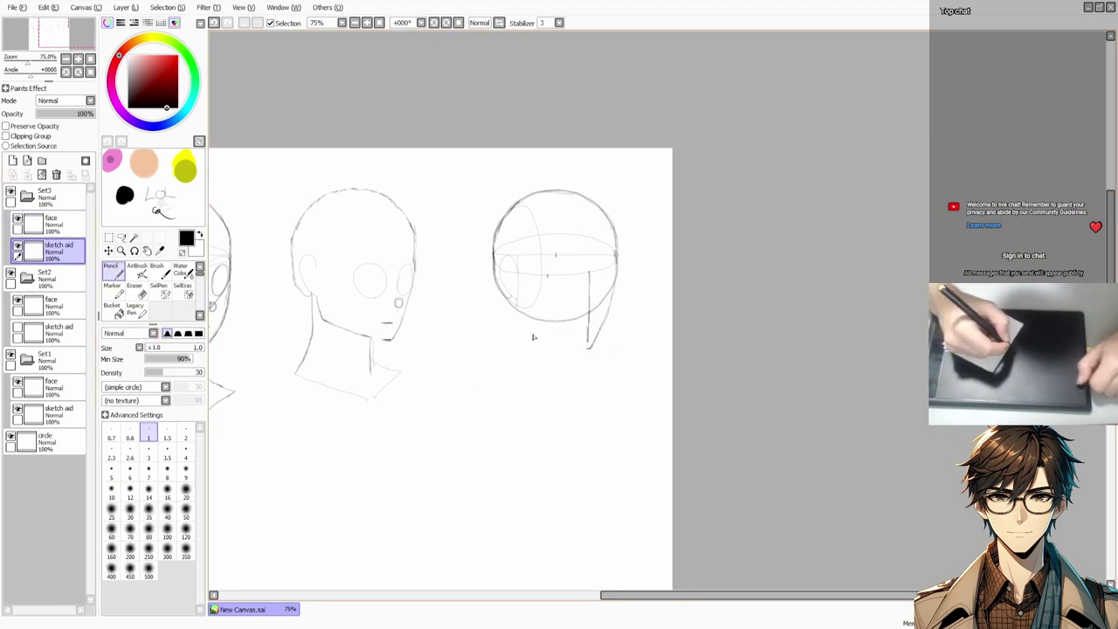
{"action": "key", "text": "Delete"}
{"action": "key", "text": "Delete"}
{"action": "left_click_drag", "start_coordinate": [597, 185], "coordinate": [599, 243]}
{"action": "key", "text": "Home"}
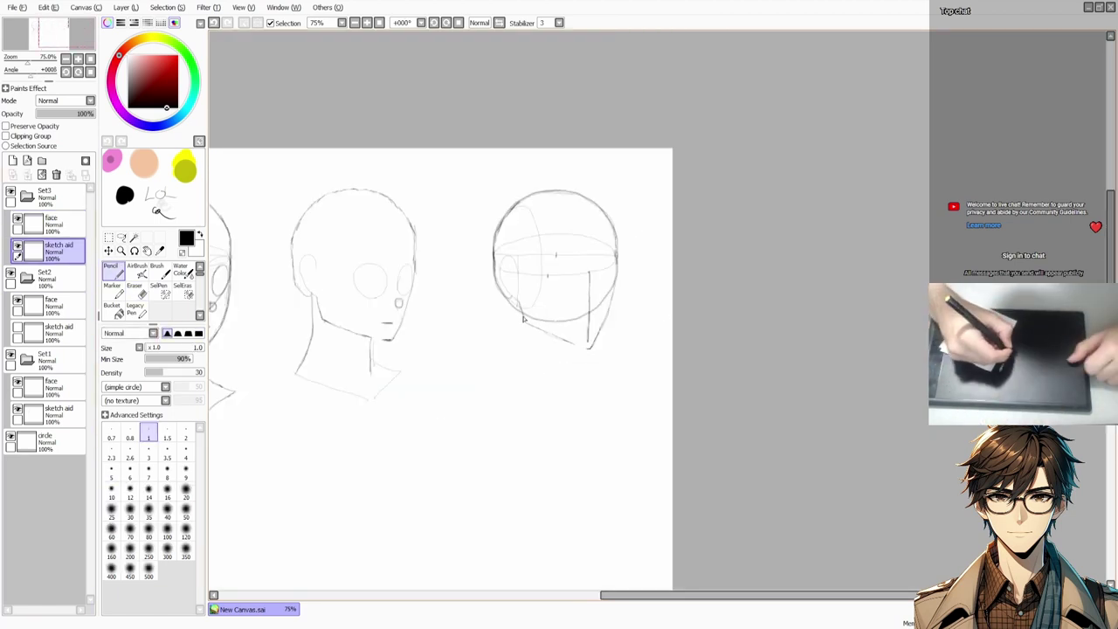
{"action": "left_click_drag", "start_coordinate": [524, 320], "coordinate": [583, 335]}
Step: Pencil the third head's neck lines and the angular shoulder base beneath the jaw, redoing strokes as needed
{"action": "left_click_drag", "start_coordinate": [514, 297], "coordinate": [489, 380]}
{"action": "key", "text": "ctrl+z"}
{"action": "left_click_drag", "start_coordinate": [515, 321], "coordinate": [491, 380]}
{"action": "left_click_drag", "start_coordinate": [491, 380], "coordinate": [540, 401]}
{"action": "mouse_move", "coordinate": [575, 346]}
{"action": "left_mouse_down"}
{"action": "mouse_move", "coordinate": [564, 394]}
{"action": "mouse_move", "coordinate": [579, 393]}
{"action": "mouse_move", "coordinate": [574, 361]}
{"action": "left_mouse_up"}
{"action": "key", "text": "ctrl+z"}
{"action": "key", "text": "Up"}
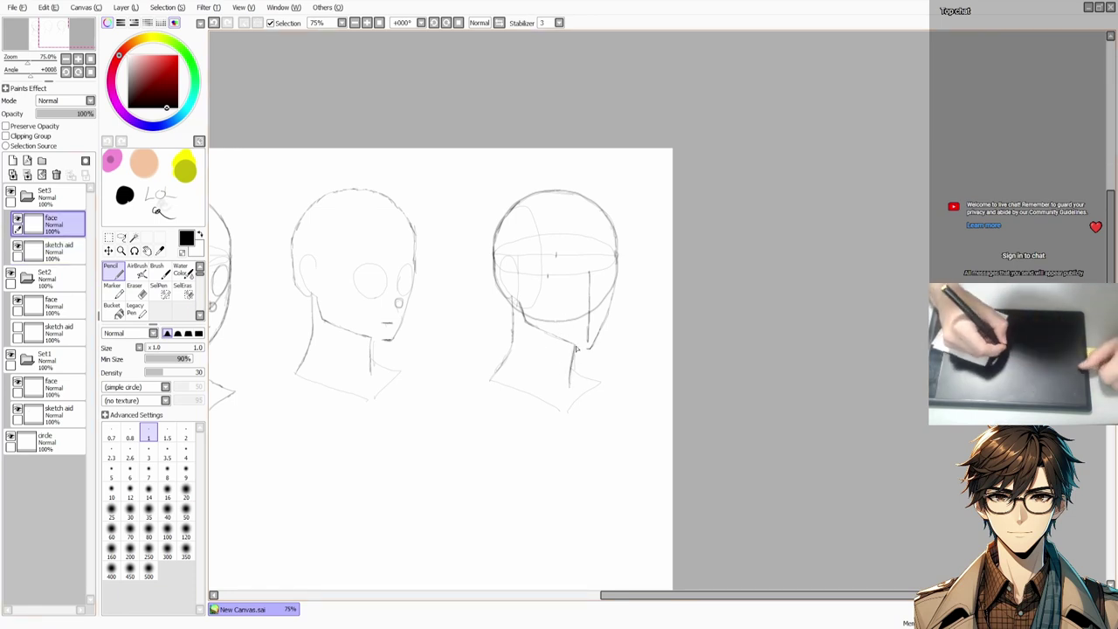
Step: Retrace the third head's neck and shoulder base with darker strokes on Set3's face layer
{"action": "mouse_move", "coordinate": [516, 299]}
{"action": "left_mouse_down"}
{"action": "mouse_move", "coordinate": [492, 378]}
{"action": "mouse_move", "coordinate": [557, 409]}
{"action": "left_mouse_up"}
{"action": "key", "text": "ctrl+z"}
{"action": "mouse_move", "coordinate": [574, 370]}
{"action": "left_mouse_down"}
{"action": "mouse_move", "coordinate": [579, 355]}
{"action": "mouse_move", "coordinate": [569, 414]}
{"action": "left_mouse_up"}
{"action": "key", "text": "ctrl+z"}
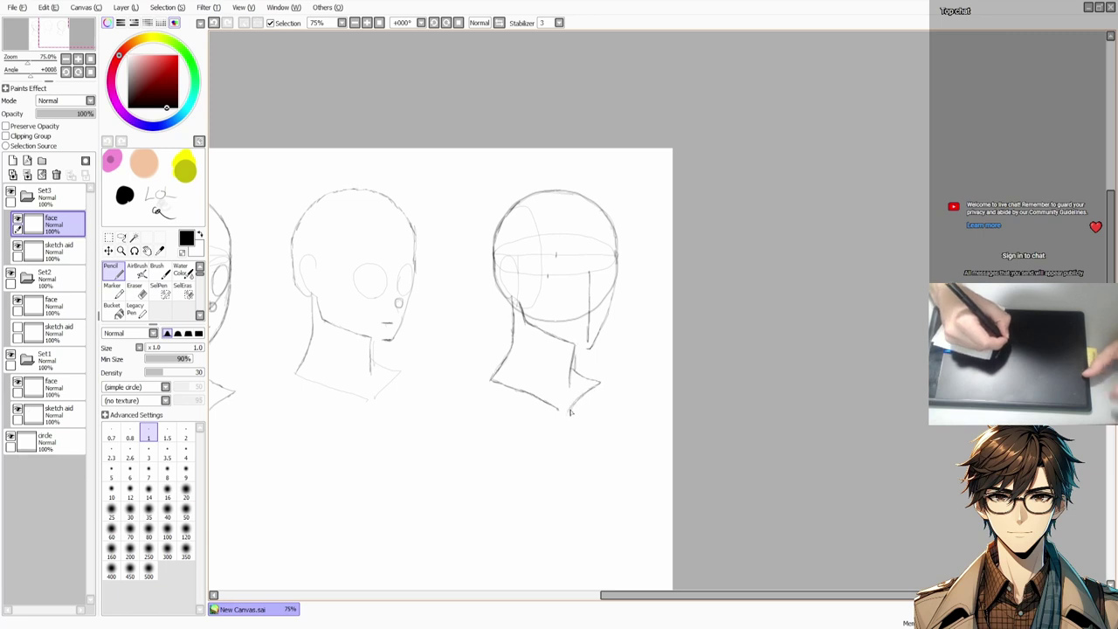
{"action": "key", "text": "ctrl+z"}
Step: Draw the third head's nose circles, eye-socket circles and short mouth mark, and hide Set3's sketch aid layer
{"action": "key", "text": "Down"}
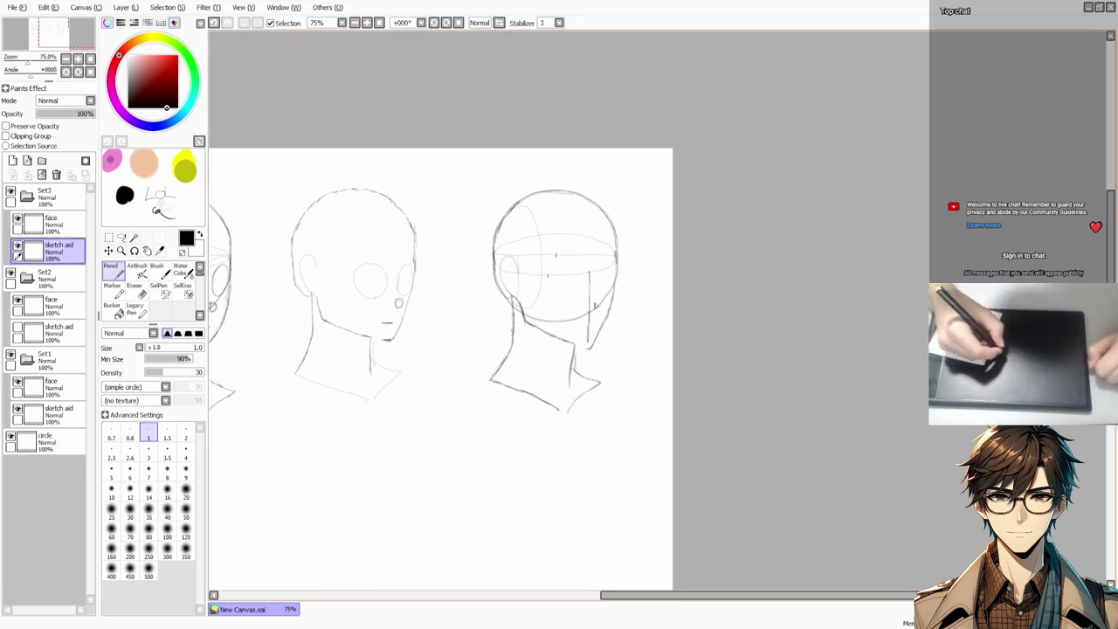
{"action": "key", "text": "Up"}
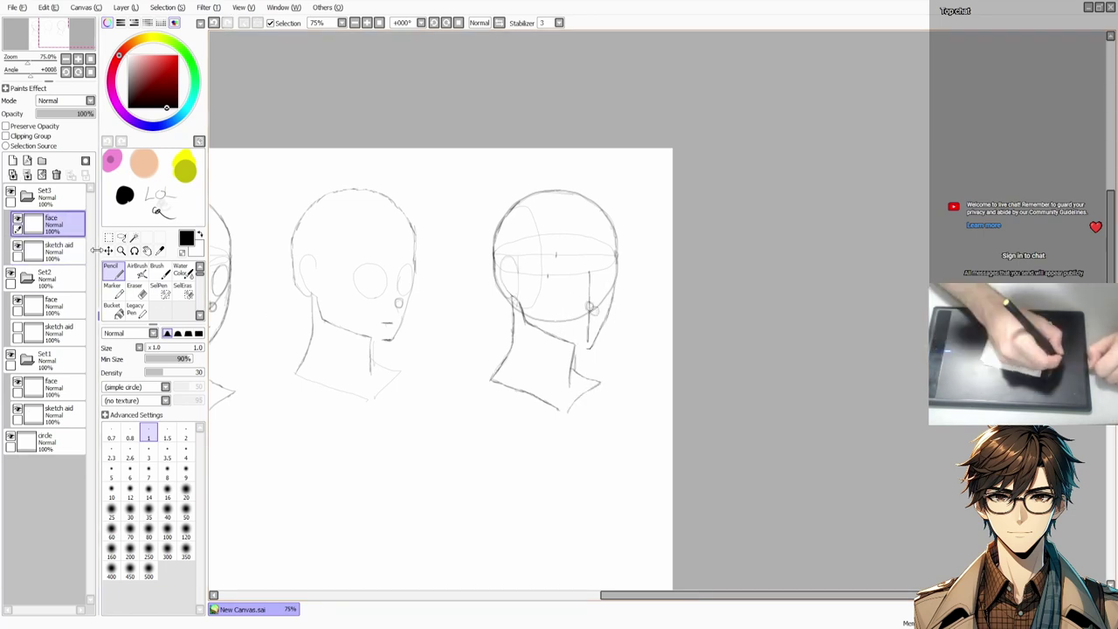
{"action": "key", "text": "Down"}
{"action": "key", "text": "Up"}
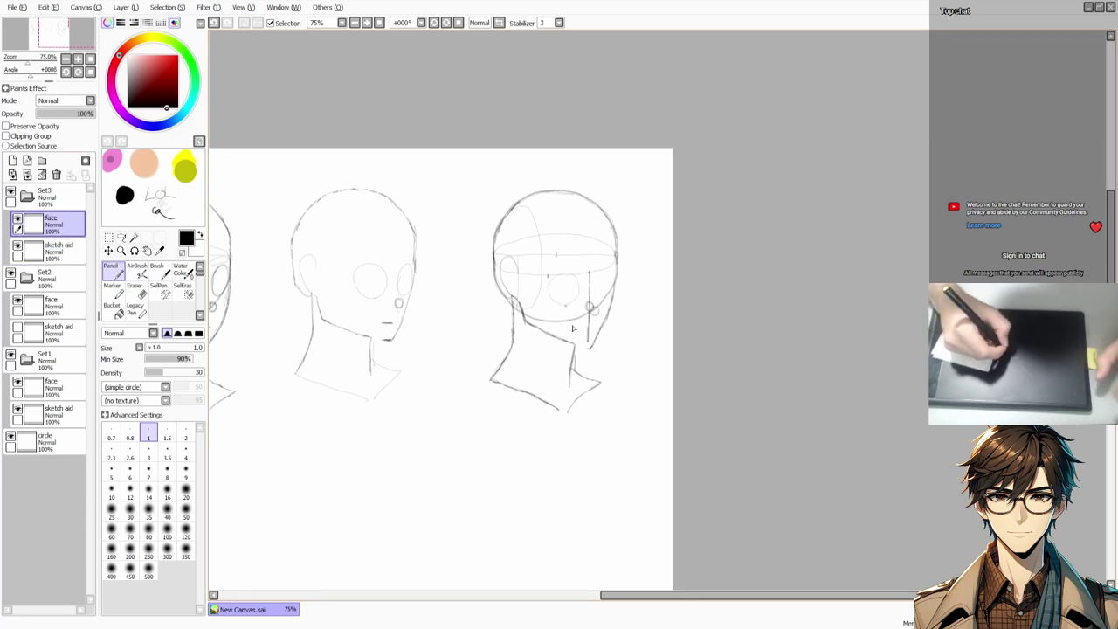
{"action": "left_click_drag", "start_coordinate": [600, 293], "coordinate": [599, 272]}
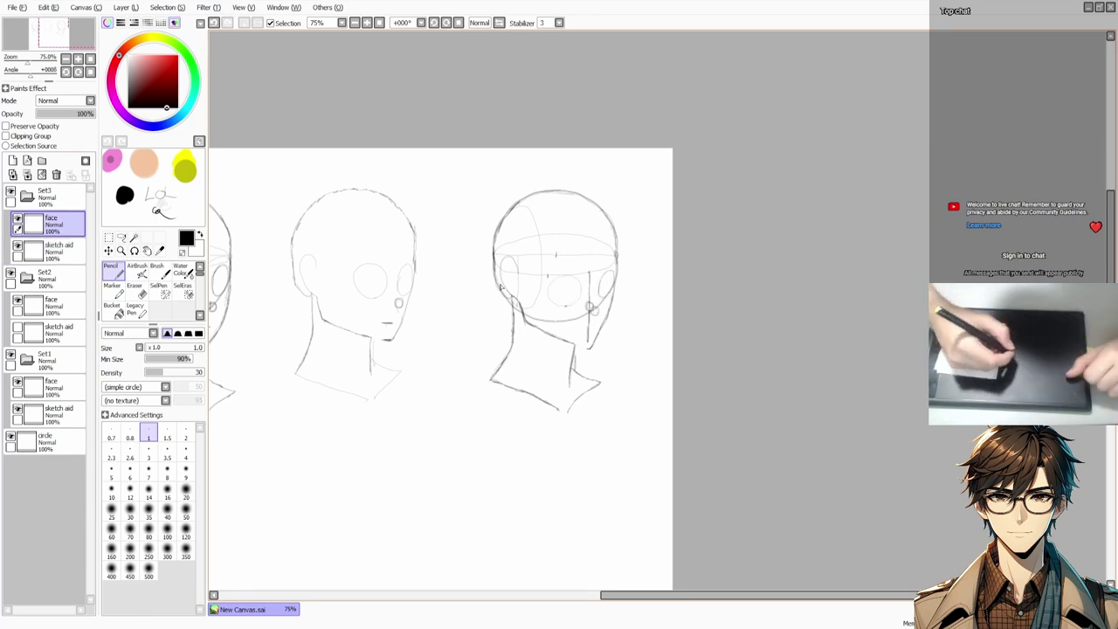
{"action": "left_click_drag", "start_coordinate": [583, 332], "coordinate": [595, 328]}
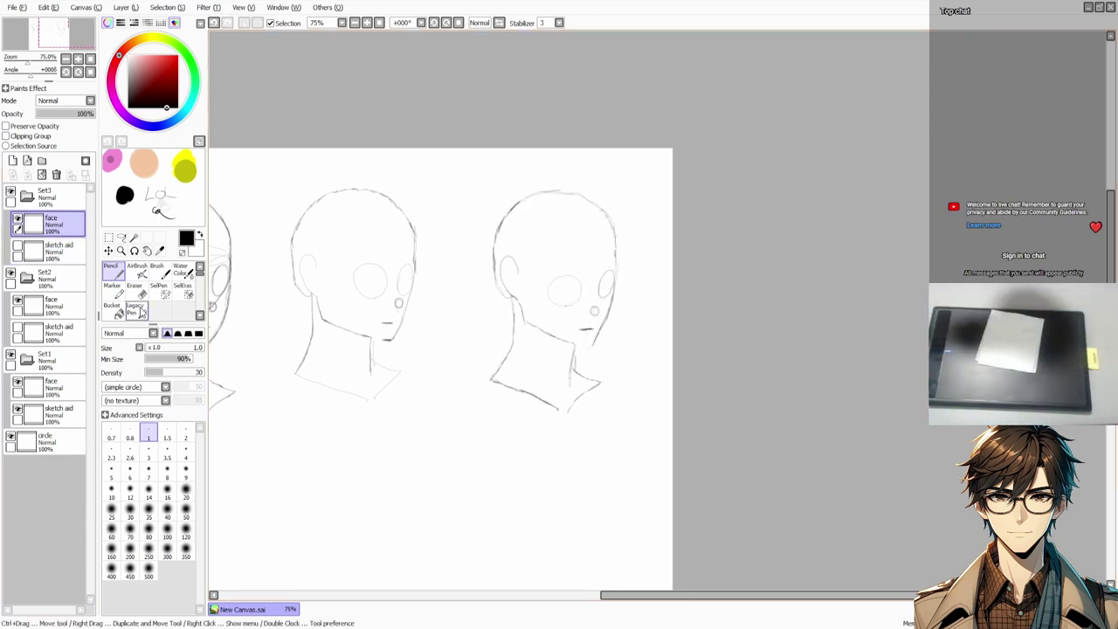
{"action": "scroll", "coordinate": [751, 350], "scroll_direction": "left", "scroll_amount": 5}
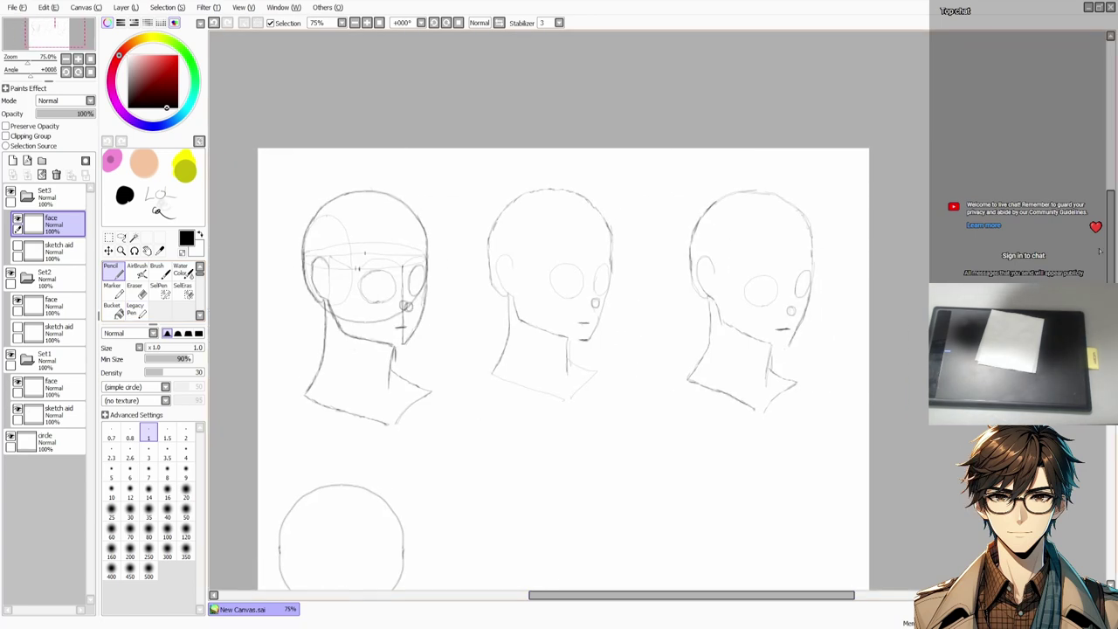
{"action": "scroll", "coordinate": [564, 350], "scroll_direction": "down", "scroll_amount": 2}
Step: On day4canvas2.sai, organise the layers above circle into Set1 and Set2 folders, each holding a face and a sketch aid layer
{"action": "key", "text": "ctrl+t"}
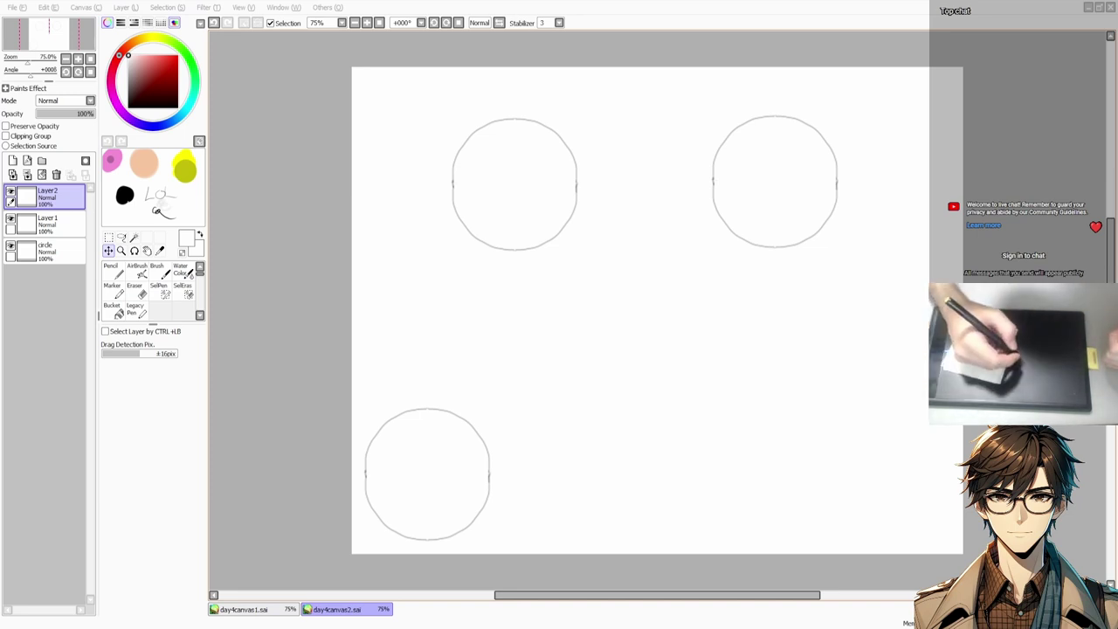
{"action": "key", "text": "n"}
{"action": "key", "text": "ctrl+g"}
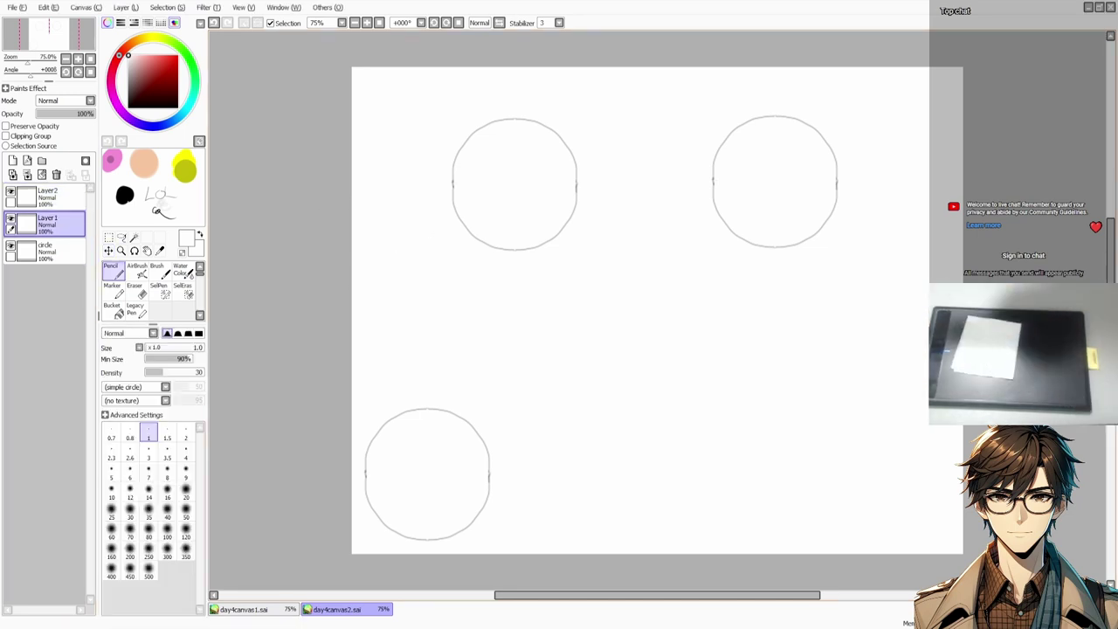
{"action": "left_click", "coordinate": [35, 253]}
{"action": "key", "text": "ctrl+g"}
{"action": "left_click", "coordinate": [53, 224]}
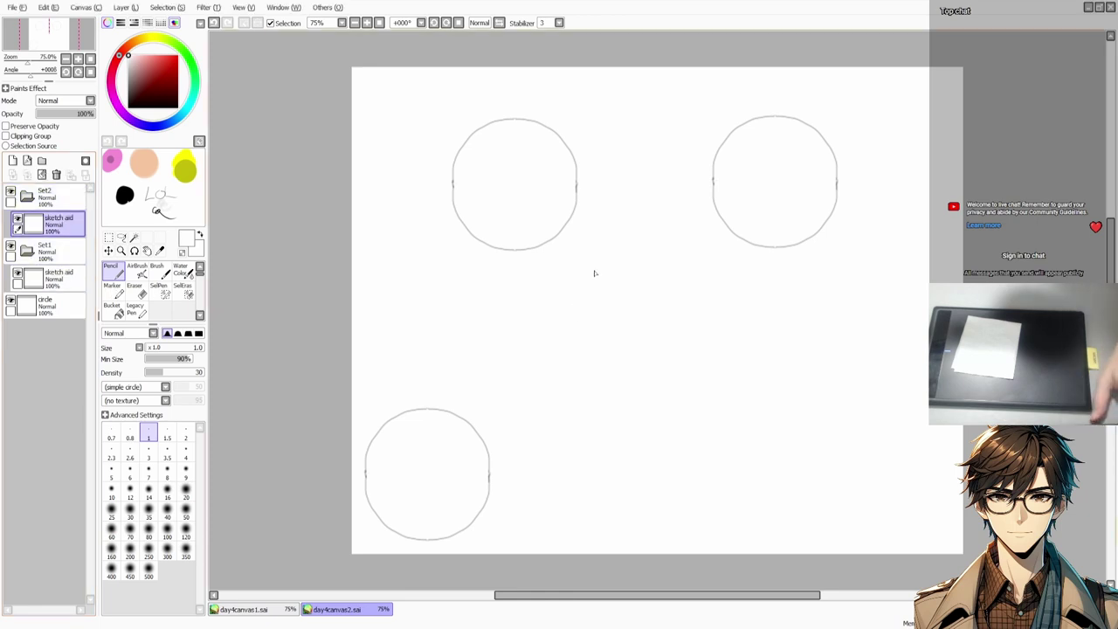
{"action": "left_click", "coordinate": [53, 278]}
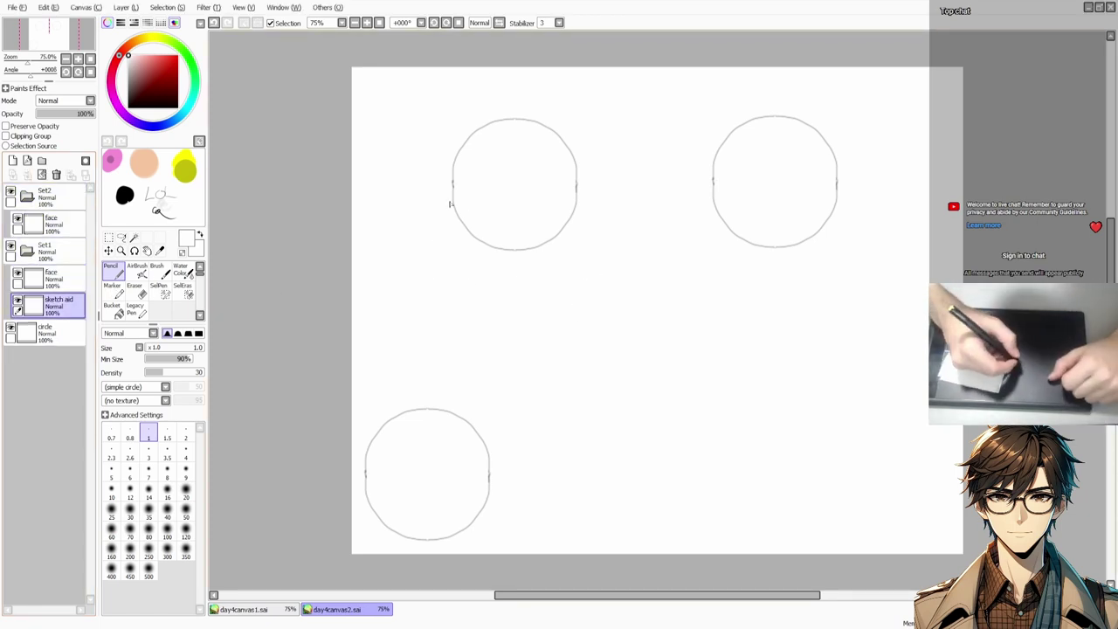
{"action": "left_click", "coordinate": [50, 278]}
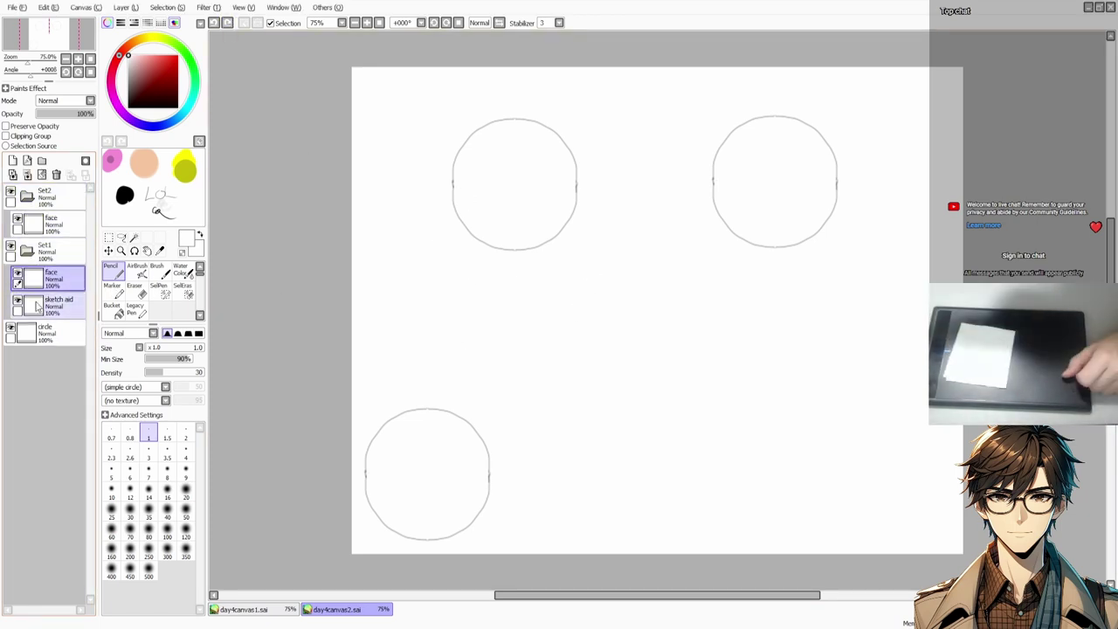
{"action": "left_click", "coordinate": [108, 251]}
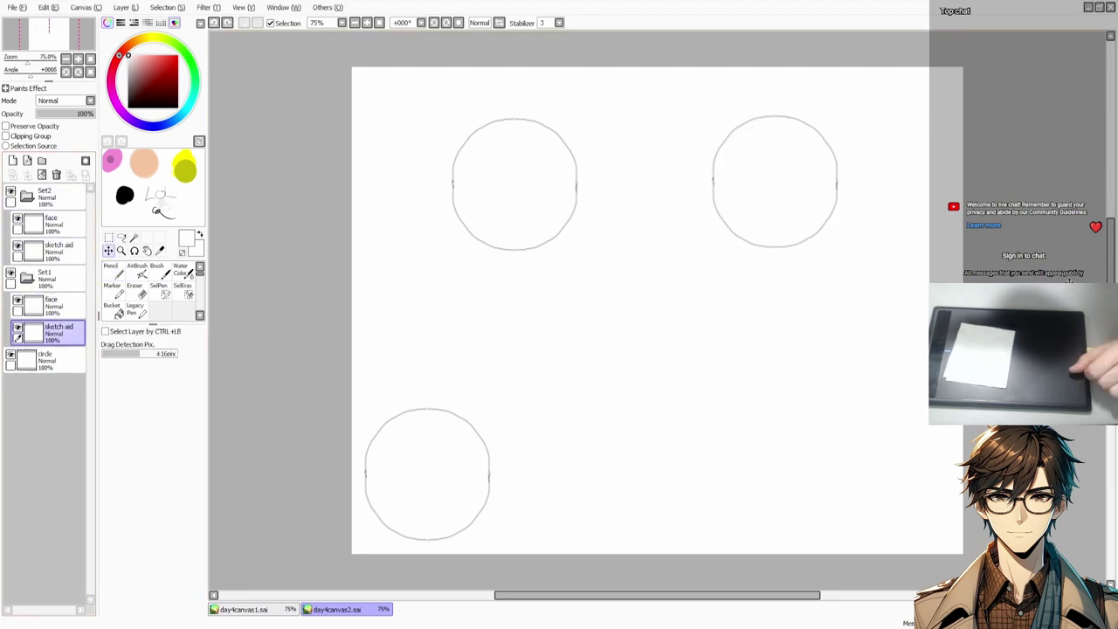
{"action": "key", "text": "n"}
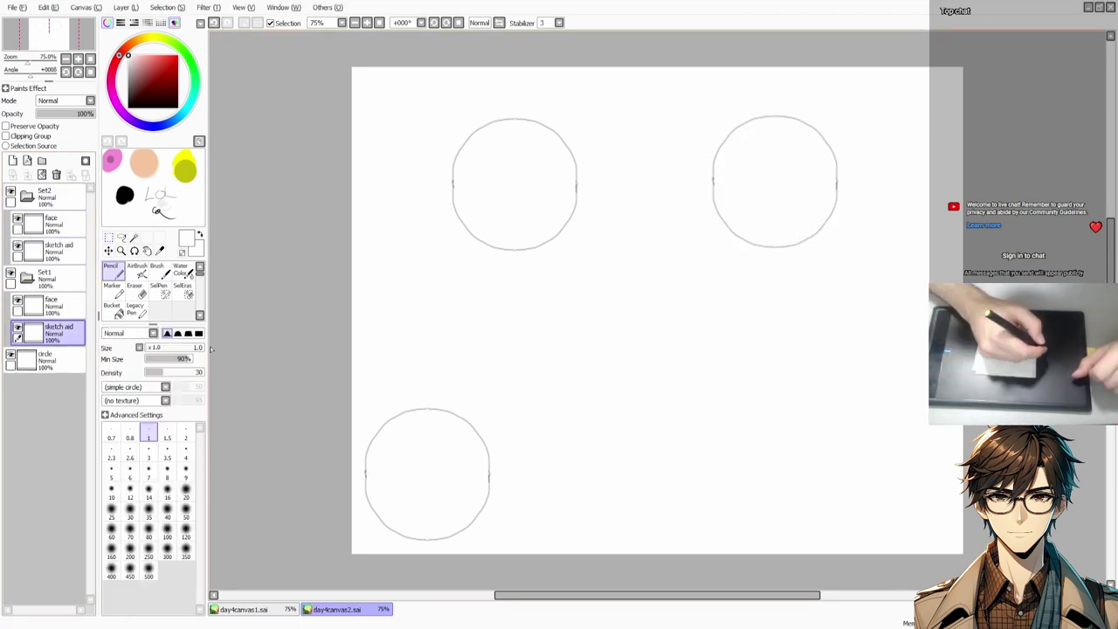
Step: Review the finished heads on day4canvas1.sai and return to day4canvas2.sai
{"action": "key", "text": "ctrl+Up"}
{"action": "key", "text": "ctrl+Tab"}
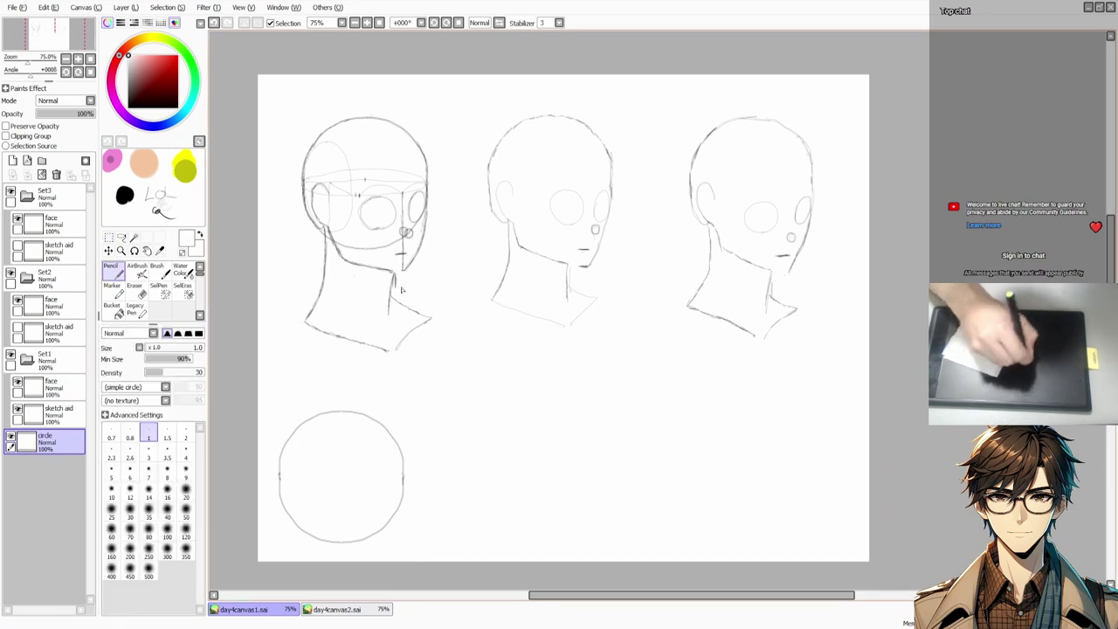
{"action": "key", "text": "ctrl+Tab"}
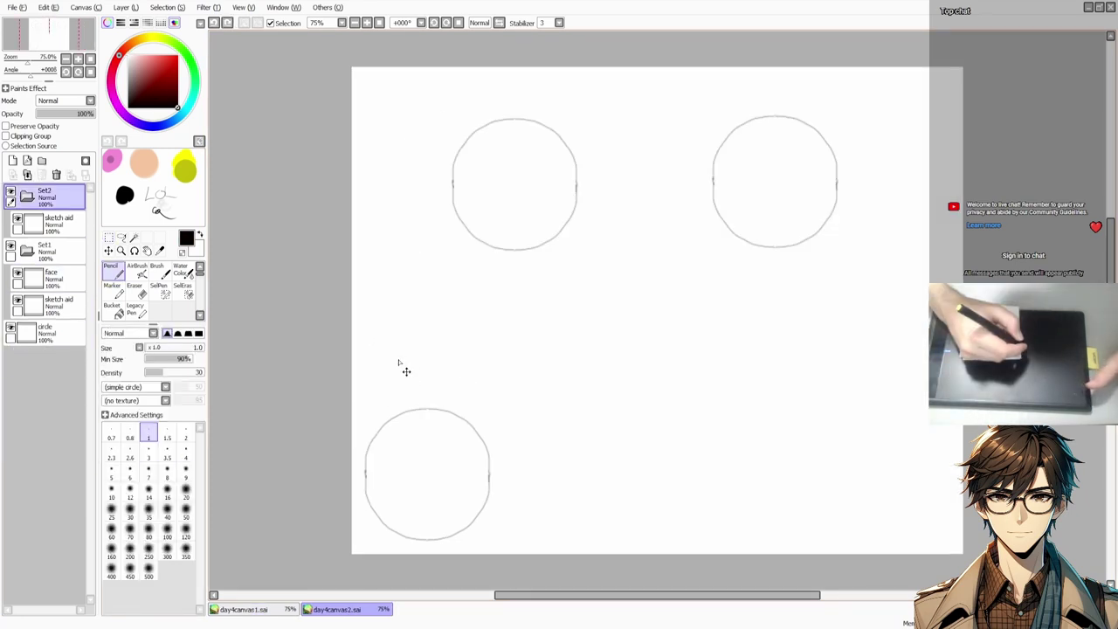
Step: On Set1's sketch aid layer, pencil the brow-line ellipse and a side-plane oval with cross lines in the first circle
{"action": "mouse_move", "coordinate": [455, 182]}
{"action": "left_mouse_down"}
{"action": "mouse_move", "coordinate": [574, 180]}
{"action": "mouse_move", "coordinate": [455, 186]}
{"action": "left_mouse_up"}
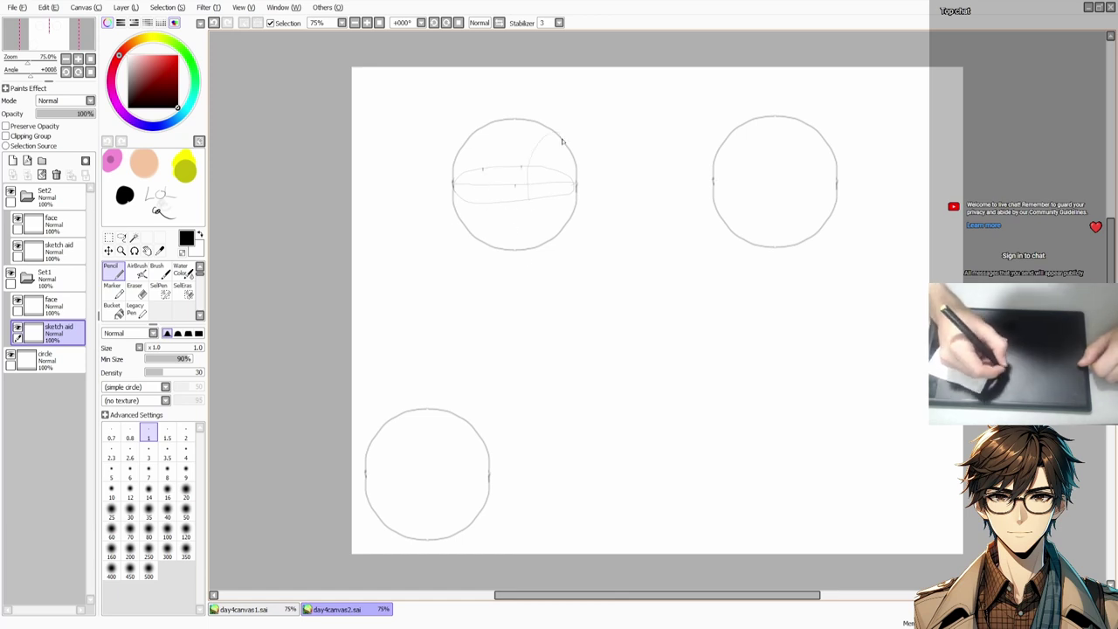
{"action": "key", "text": "ctrl+z"}
{"action": "mouse_move", "coordinate": [548, 147]}
{"action": "left_mouse_down"}
{"action": "mouse_move", "coordinate": [547, 205]}
{"action": "mouse_move", "coordinate": [621, 190]}
{"action": "mouse_move", "coordinate": [732, 132]}
{"action": "left_mouse_up"}
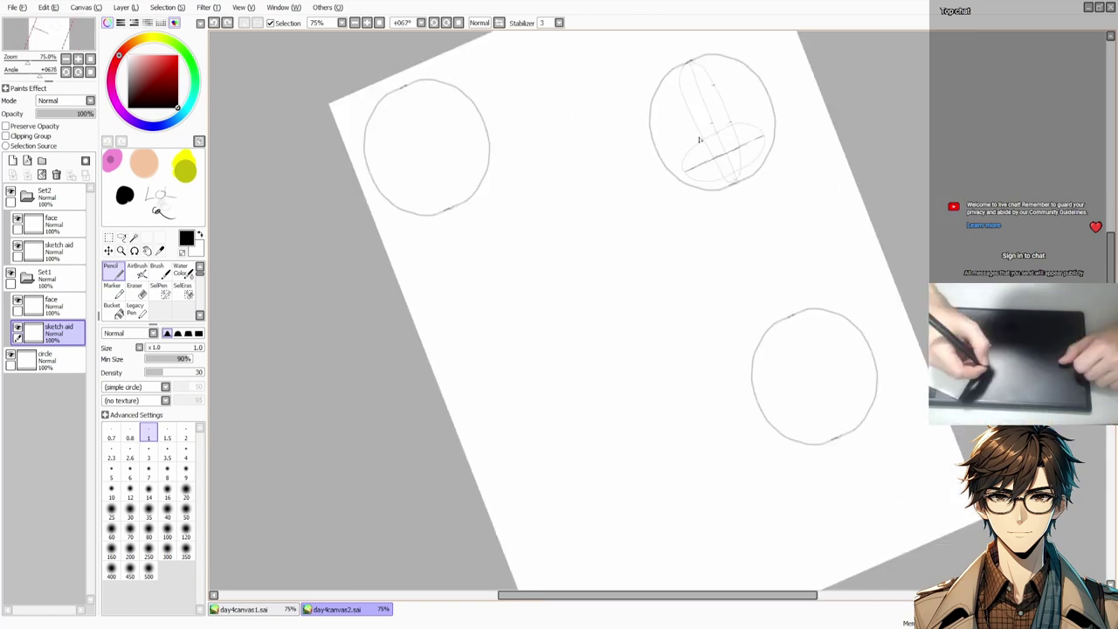
{"action": "key", "text": "ctrl+z"}
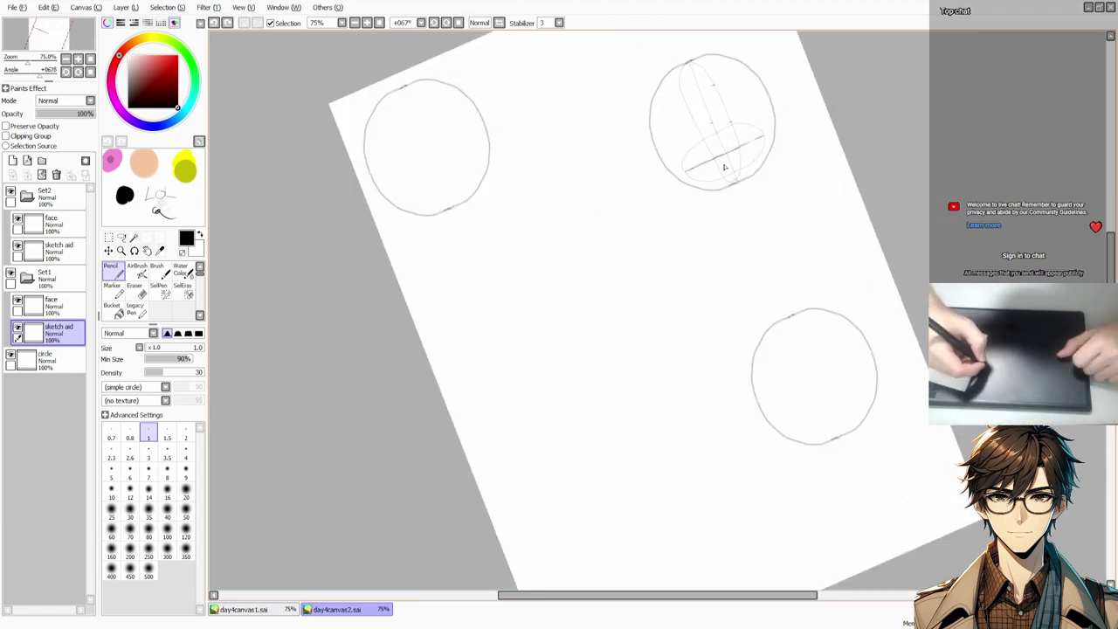
{"action": "left_click_drag", "start_coordinate": [732, 127], "coordinate": [735, 179]}
{"action": "key", "text": "ctrl+z"}
{"action": "key", "text": "Home"}
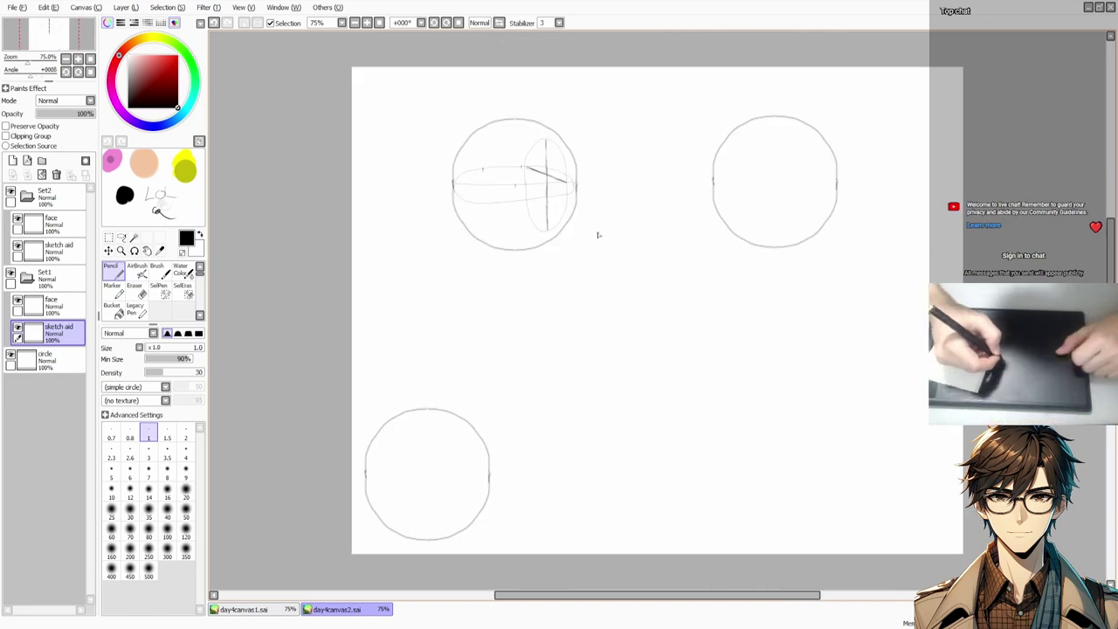
Step: On Set1's face layer, sketch the ear and the slanted rear jaw line inside the side-plane oval, redoing strokes as needed
{"action": "key", "text": "ctrl+z"}
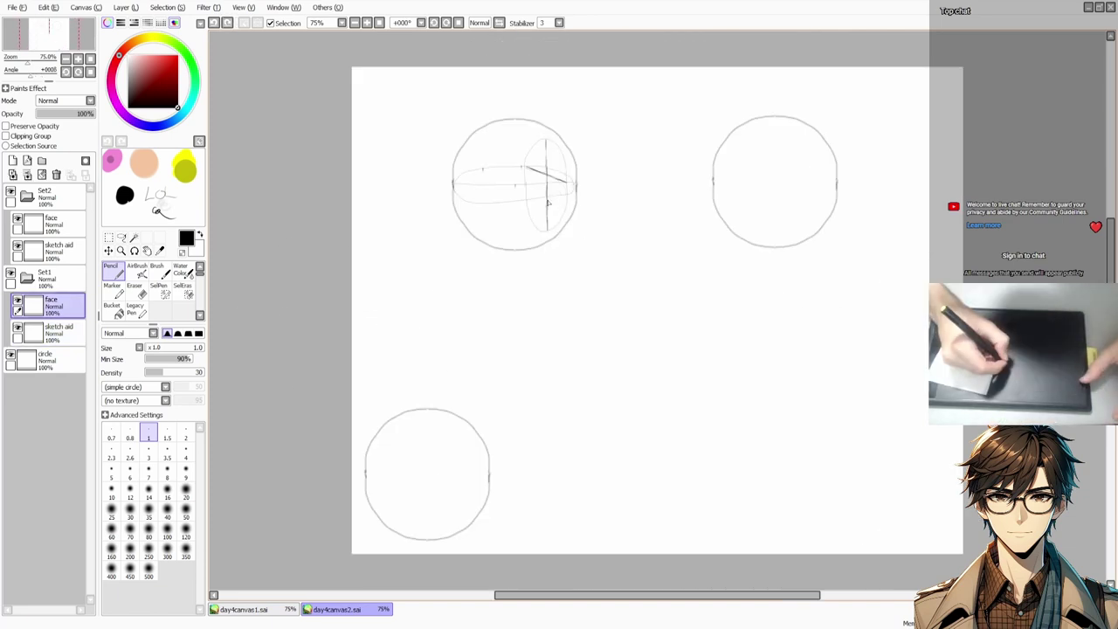
{"action": "key", "text": "ctrl+z"}
{"action": "mouse_move", "coordinate": [553, 220]}
{"action": "left_mouse_down"}
{"action": "mouse_move", "coordinate": [553, 255]}
{"action": "mouse_move", "coordinate": [551, 229]}
{"action": "mouse_move", "coordinate": [527, 258]}
{"action": "mouse_move", "coordinate": [546, 199]}
{"action": "mouse_move", "coordinate": [534, 271]}
{"action": "mouse_move", "coordinate": [525, 254]}
{"action": "mouse_move", "coordinate": [546, 232]}
{"action": "left_mouse_up"}
{"action": "key", "text": "ctrl+z"}
{"action": "key", "text": "ctrl+z"}
{"action": "key", "text": "ctrl+z"}
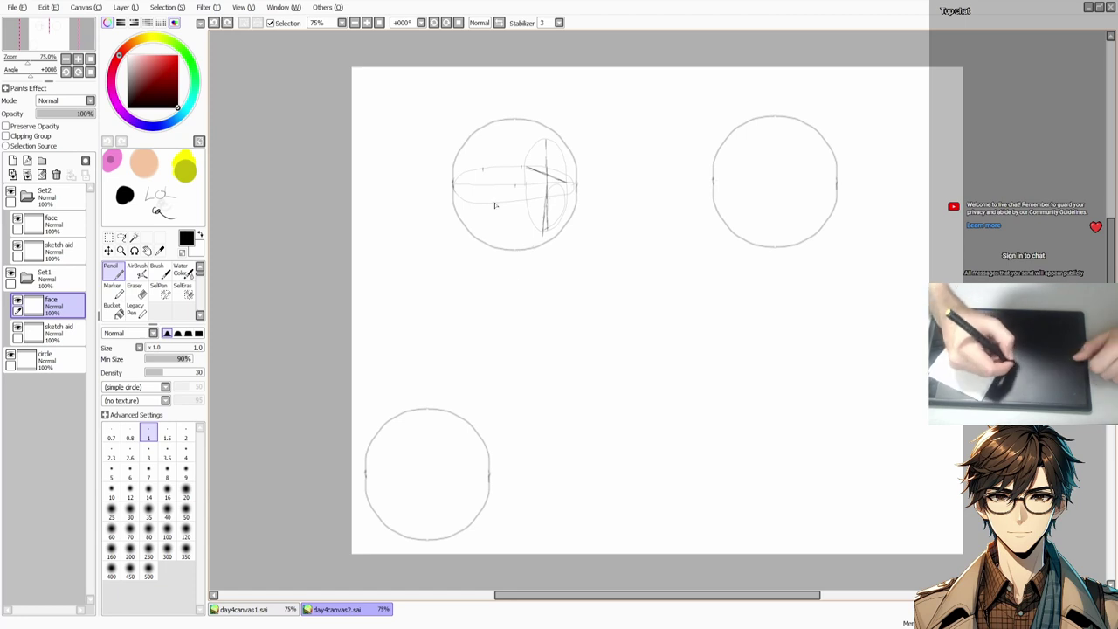
{"action": "key", "text": "ctrl+z"}
Step: Draw the vertical chin line on Set1's sketch aid layer, and outline the face contour and jaw on its face layer
{"action": "left_click_drag", "start_coordinate": [484, 168], "coordinate": [485, 255]}
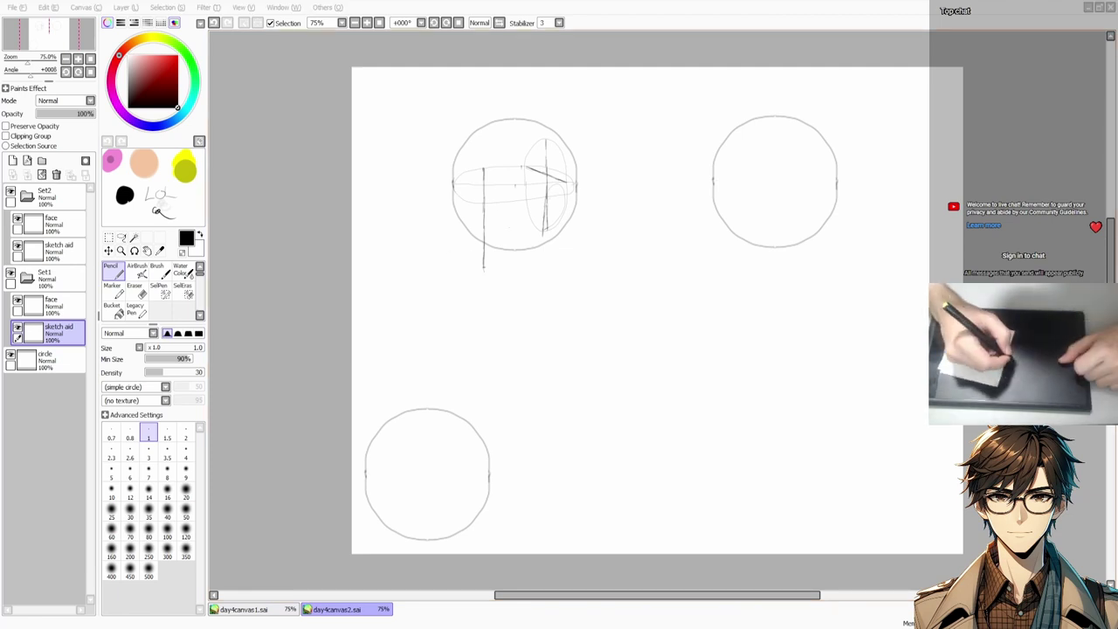
{"action": "key", "text": "ctrl+Up"}
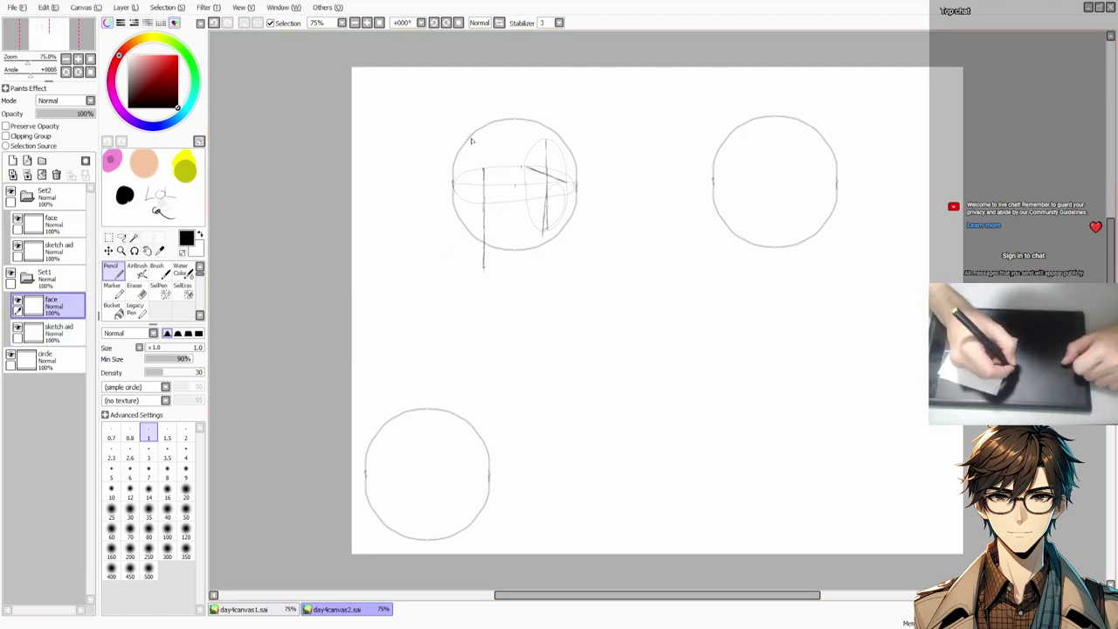
{"action": "mouse_move", "coordinate": [471, 140]}
{"action": "left_mouse_down"}
{"action": "mouse_move", "coordinate": [459, 200]}
{"action": "mouse_move", "coordinate": [484, 266]}
{"action": "left_mouse_up"}
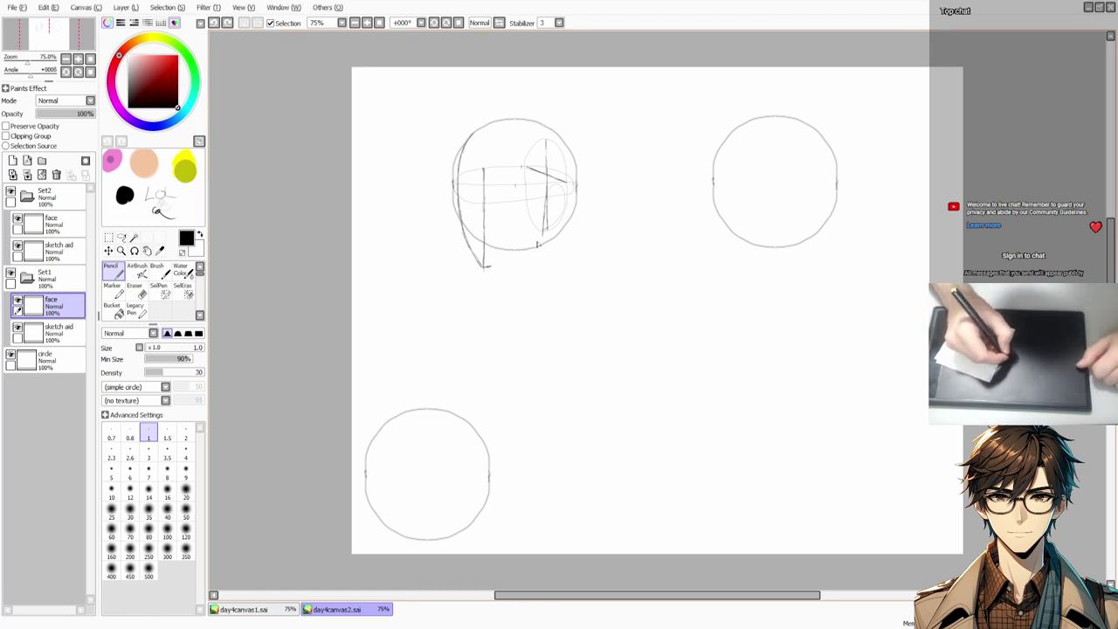
{"action": "left_click_drag", "start_coordinate": [537, 245], "coordinate": [489, 265]}
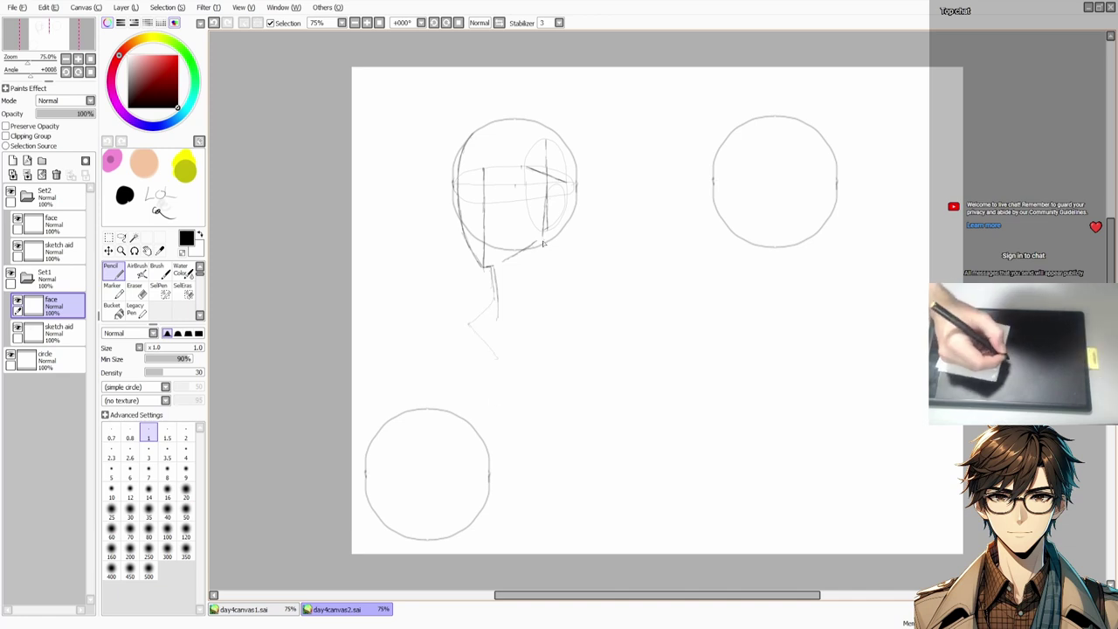
Step: Sketch the curved back of the neck and the shoulder base below the head on Set1's face layer
{"action": "mouse_move", "coordinate": [545, 229]}
{"action": "left_mouse_down"}
{"action": "mouse_move", "coordinate": [559, 314]}
{"action": "mouse_move", "coordinate": [593, 308]}
{"action": "left_mouse_up"}
{"action": "key", "text": "ctrl+z"}
{"action": "left_click_drag", "start_coordinate": [549, 230], "coordinate": [553, 286]}
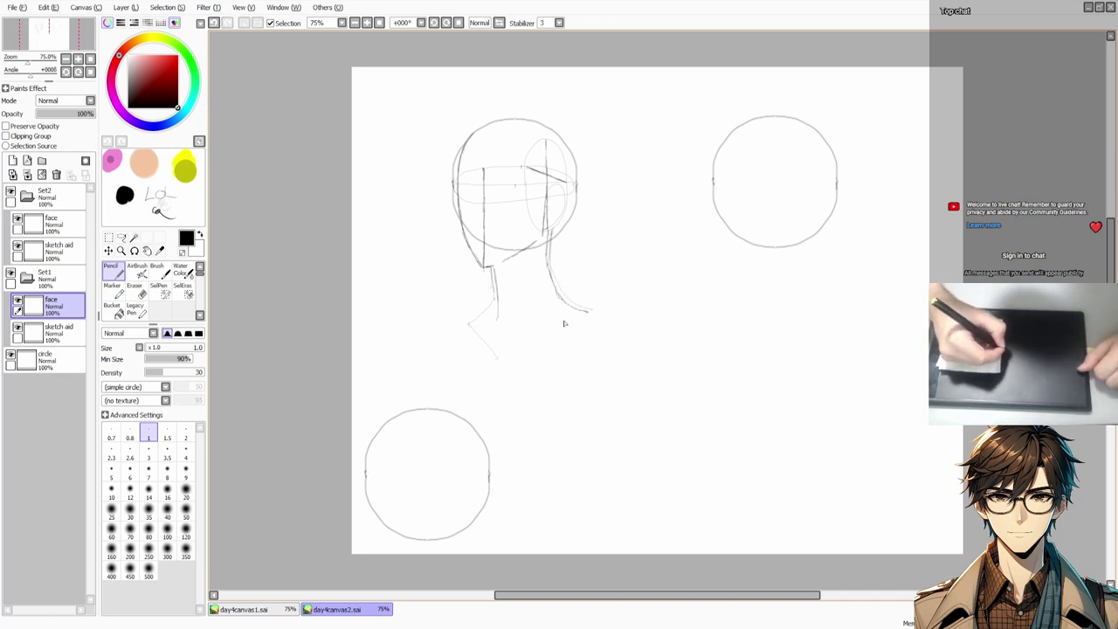
{"action": "left_click_drag", "start_coordinate": [491, 340], "coordinate": [594, 312]}
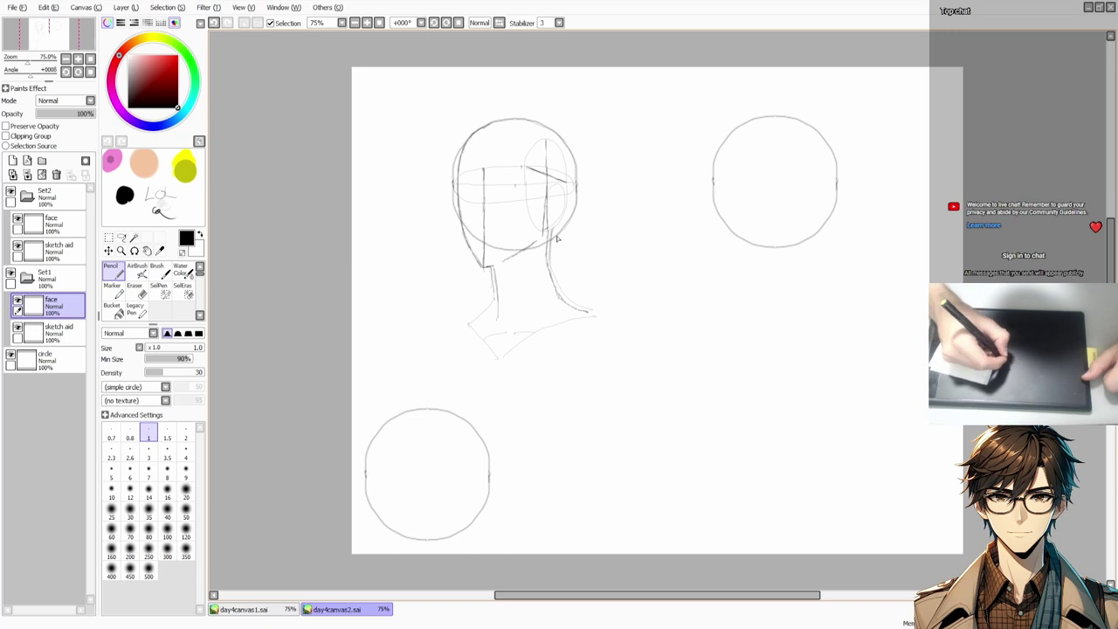
{"action": "left_click_drag", "start_coordinate": [550, 266], "coordinate": [586, 317]}
Step: Sketch two small nose circles near the head's vertical centre line, using Set1's sketch aid and face layers
{"action": "key", "text": "Down"}
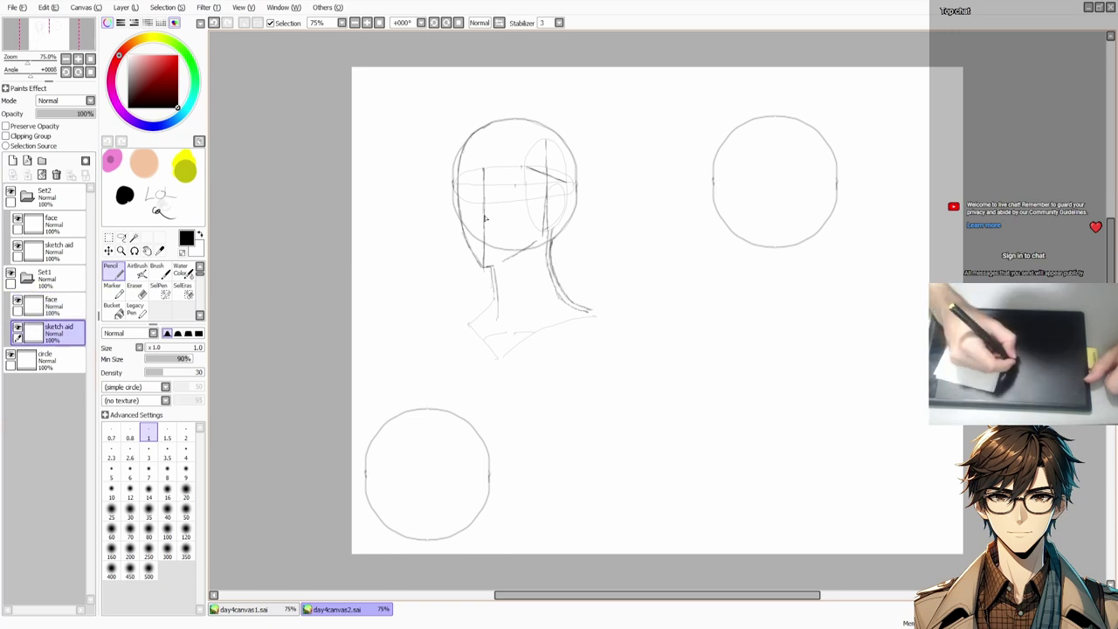
{"action": "left_click", "coordinate": [53, 304]}
{"action": "left_click_drag", "start_coordinate": [474, 203], "coordinate": [481, 215]}
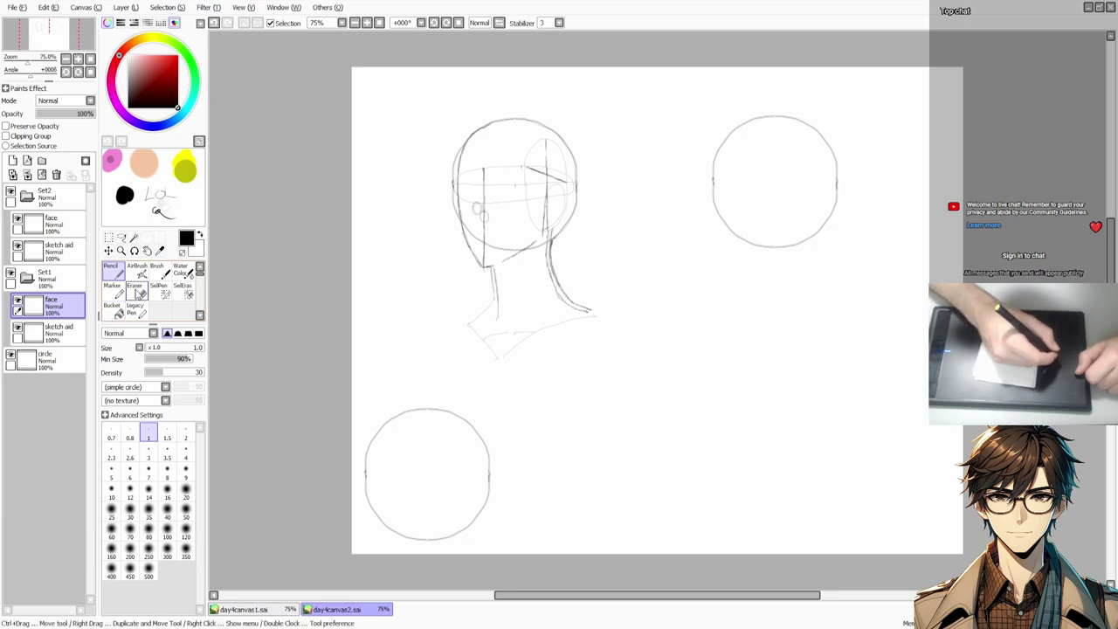
Step: Sketch the two eye circles on Set1's face layer, on either side of the vertical chin line
{"action": "key", "text": "Down"}
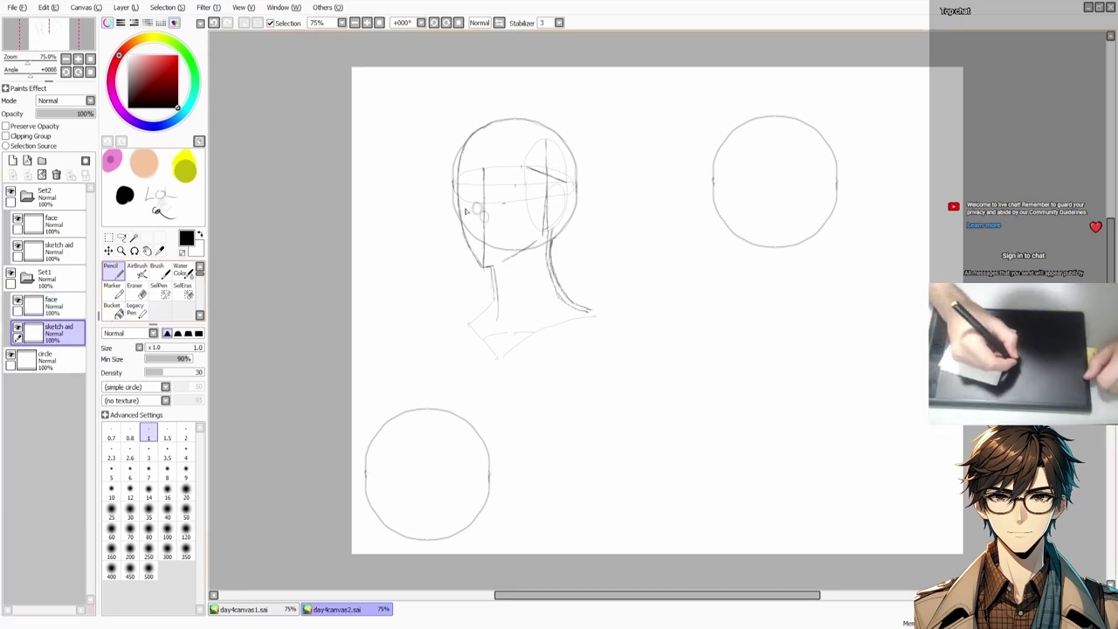
{"action": "key", "text": "Up"}
{"action": "mouse_move", "coordinate": [510, 172]}
{"action": "left_mouse_down"}
{"action": "mouse_move", "coordinate": [485, 241]}
{"action": "mouse_move", "coordinate": [464, 181]}
{"action": "mouse_move", "coordinate": [460, 208]}
{"action": "mouse_move", "coordinate": [463, 176]}
{"action": "left_mouse_up"}
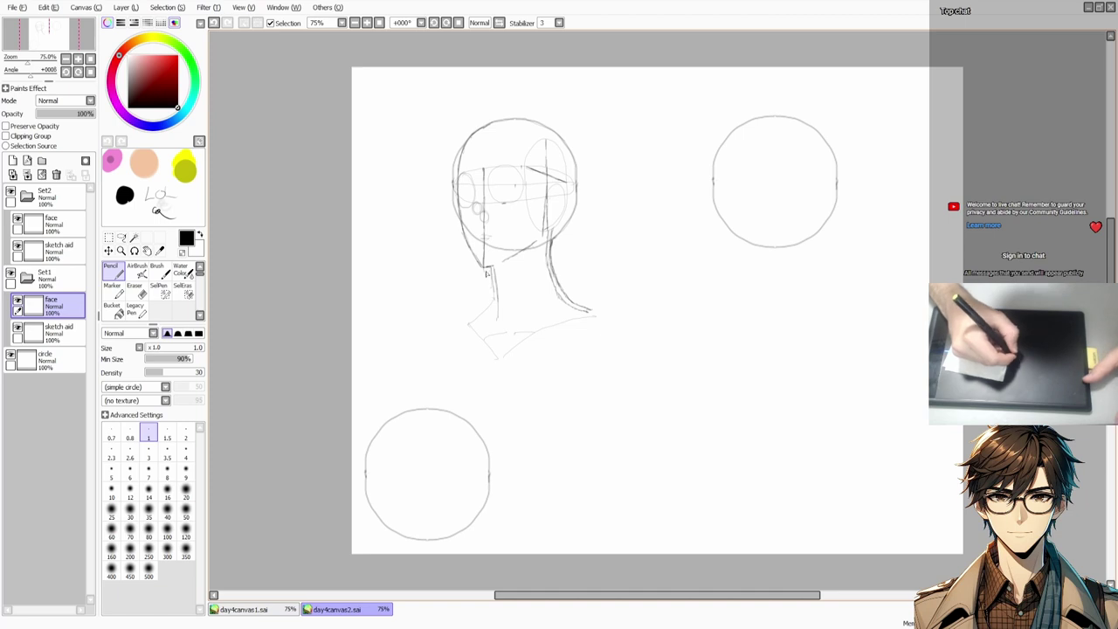
Step: Try a short horizontal mouth line across the vertical chin line on Set1's face layer, erasing and undoing the attempts
{"action": "scroll", "coordinate": [483, 309], "scroll_direction": "up", "scroll_amount": 3}
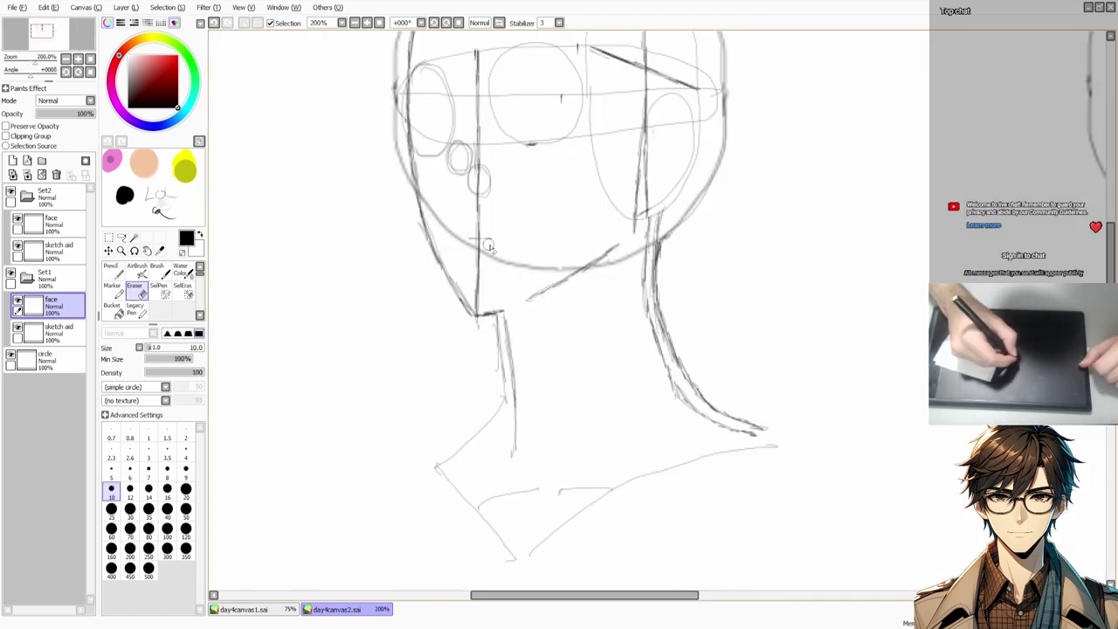
{"action": "left_click_drag", "start_coordinate": [470, 234], "coordinate": [493, 236]}
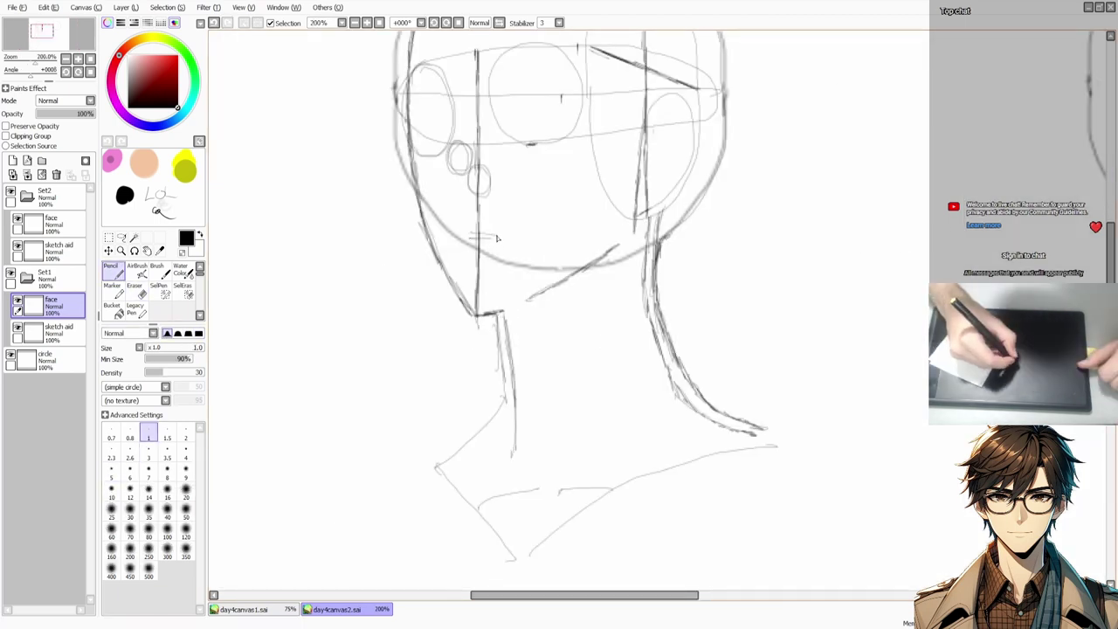
{"action": "key", "text": "ctrl+z"}
{"action": "mouse_move", "coordinate": [470, 234]}
{"action": "left_mouse_down"}
{"action": "mouse_move", "coordinate": [495, 245]}
{"action": "mouse_move", "coordinate": [498, 234]}
{"action": "left_mouse_up"}
{"action": "key", "text": "ctrl+z"}
{"action": "key", "text": "ctrl+z"}
{"action": "key", "text": "ctrl+z"}
{"action": "key", "text": "ctrl+z"}
{"action": "key", "text": "ctrl+z"}
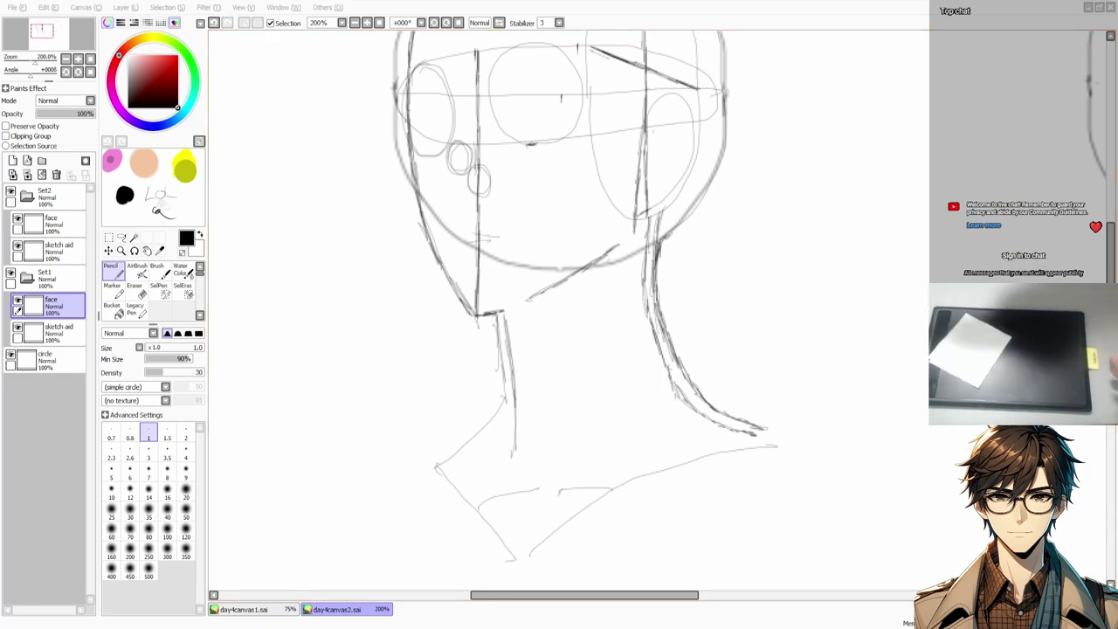
Step: Switch to the browser and enlarge the reference face-drawing video to check the mouth placement
{"action": "key", "text": "alt+Tab"}
{"action": "key", "text": "F11"}
{"action": "key", "text": "F11"}
{"action": "key", "text": "ctrl+plus"}
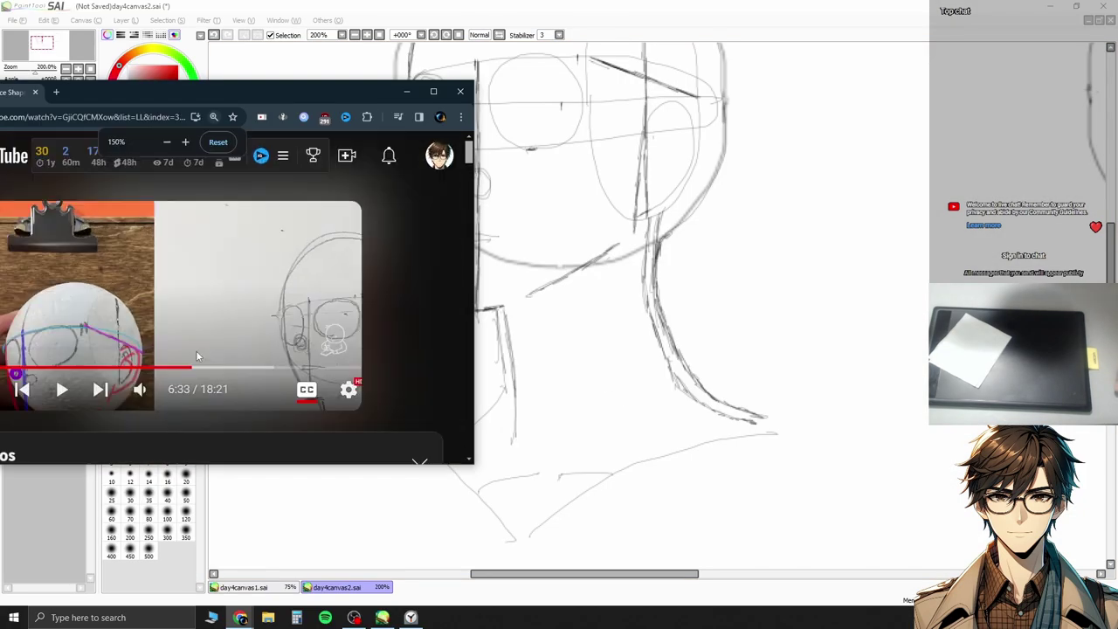
{"action": "key", "text": "ctrl+plus"}
Step: Return to PaintTool SAI and redraw the short horizontal mouth line across the vertical chin line
{"action": "key", "text": "alt+Tab"}
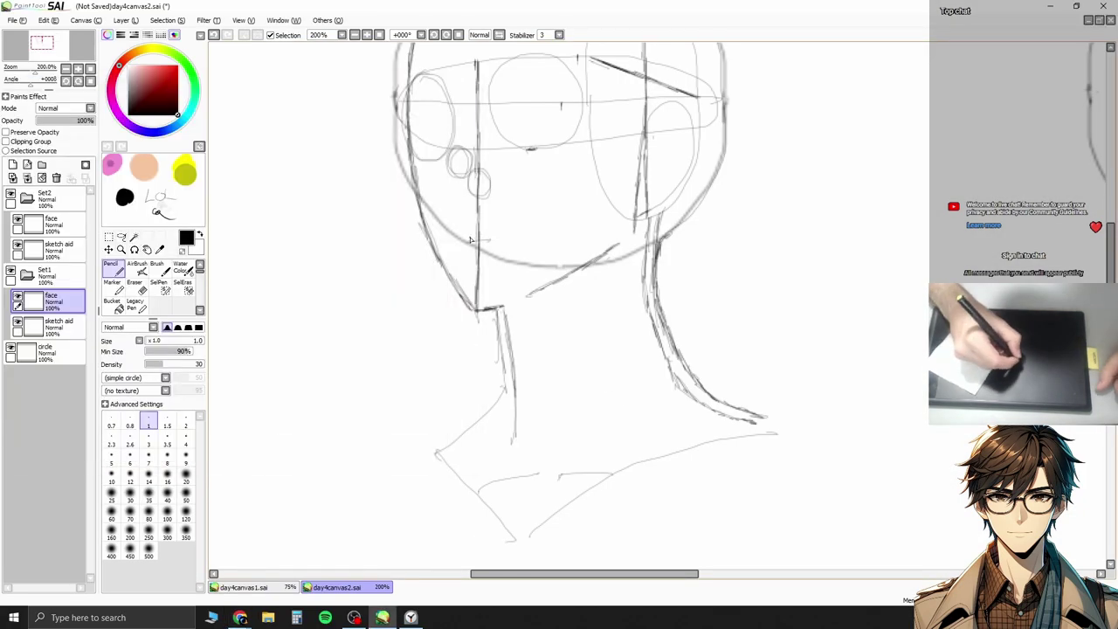
{"action": "key", "text": "ctrl+z"}
{"action": "left_click_drag", "start_coordinate": [476, 238], "coordinate": [491, 237]}
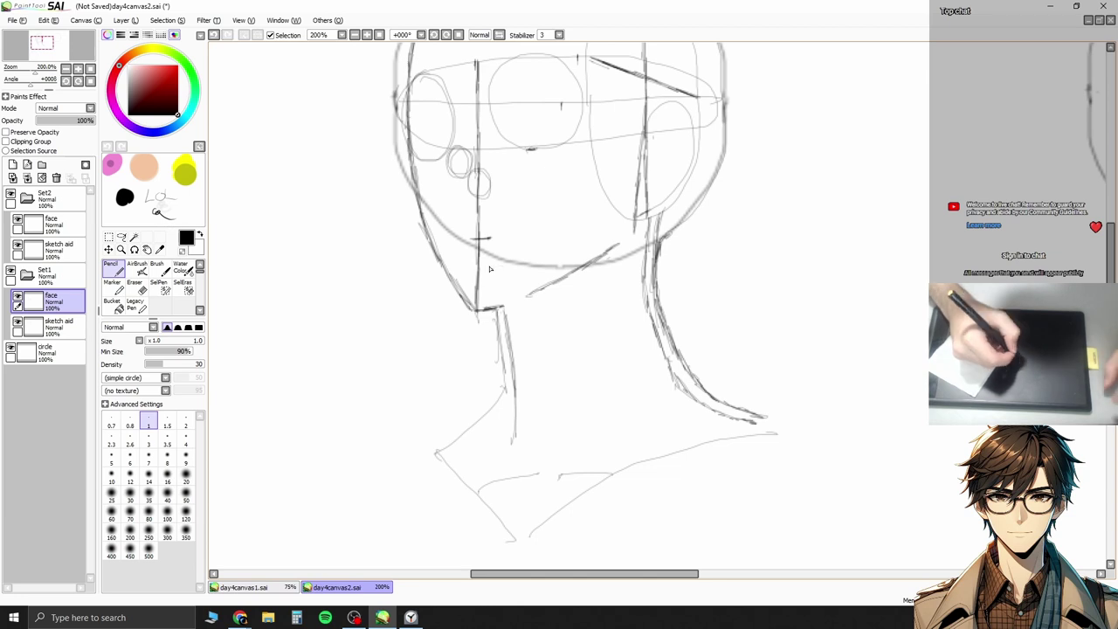
Step: With the guide layers hidden, erase the stray outer back-of-head line on Set1's face layer, and show the guides again
{"action": "scroll", "coordinate": [210, 346], "scroll_direction": "down", "scroll_amount": 2}
{"action": "key", "text": "space"}
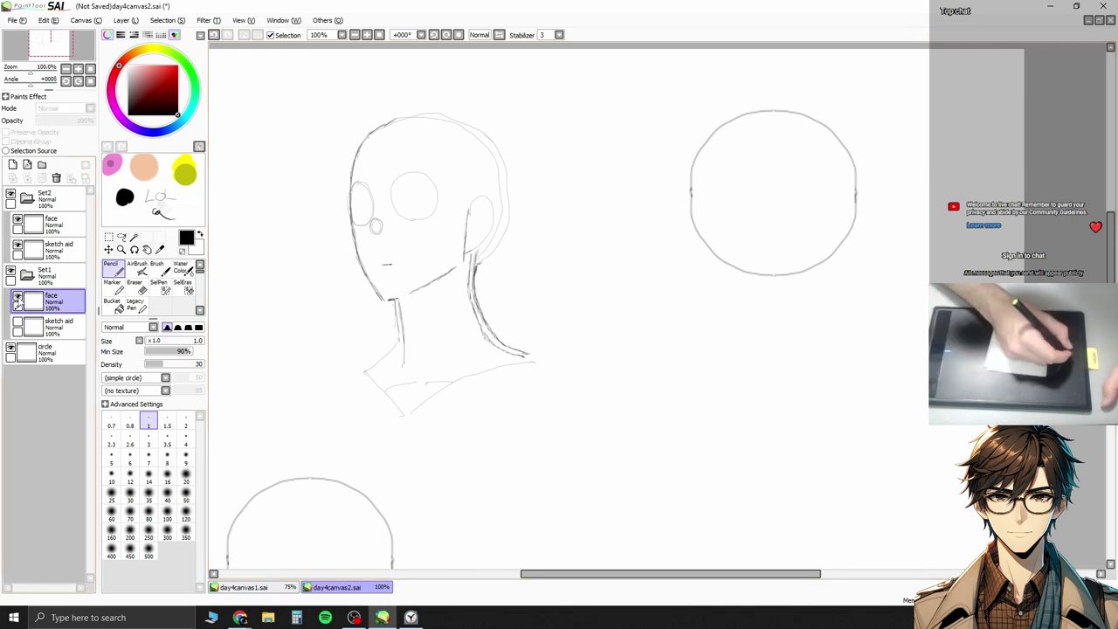
{"action": "mouse_move", "coordinate": [352, 269]}
{"action": "left_mouse_down"}
{"action": "mouse_move", "coordinate": [349, 306]}
{"action": "mouse_move", "coordinate": [674, 218]}
{"action": "left_mouse_up"}
{"action": "key", "text": "Delete"}
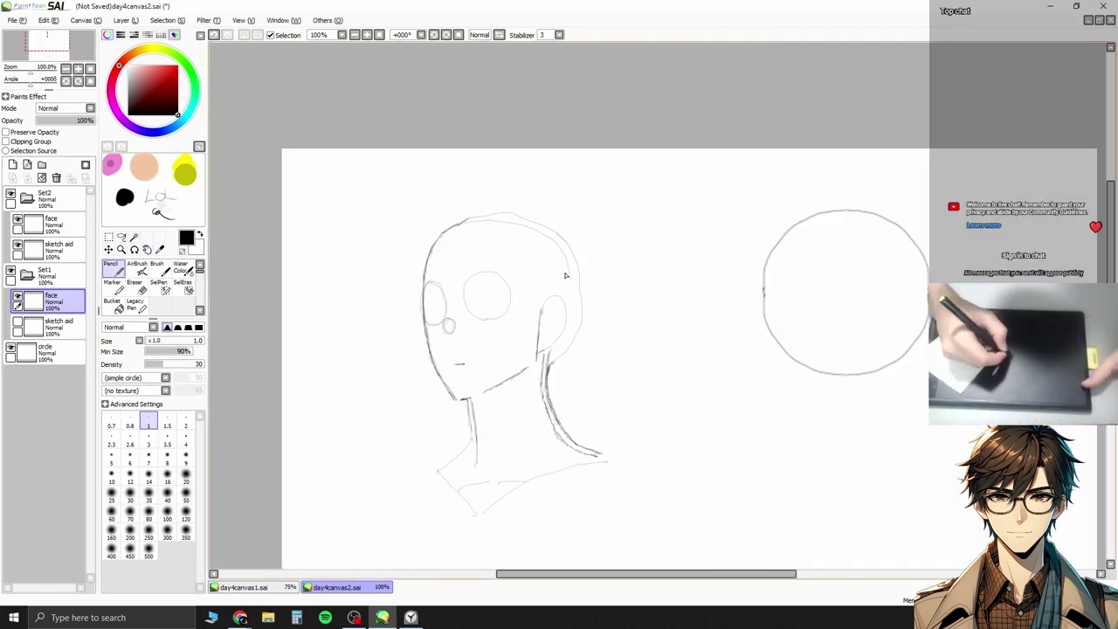
{"action": "key", "text": "e"}
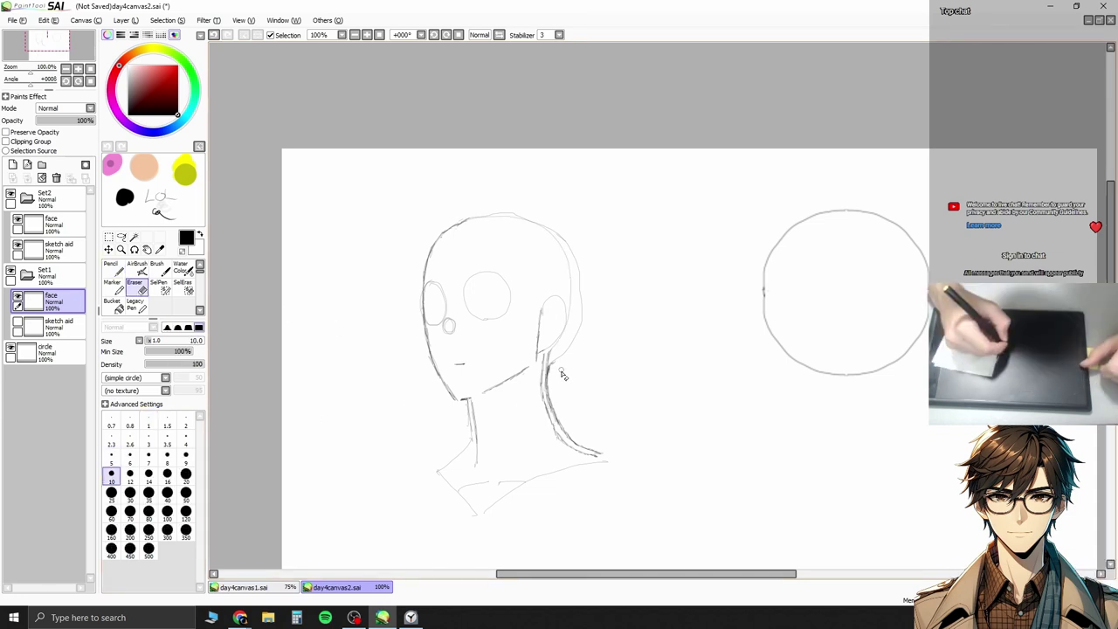
{"action": "mouse_move", "coordinate": [568, 376]}
{"action": "left_mouse_down"}
{"action": "mouse_move", "coordinate": [576, 330]}
{"action": "mouse_move", "coordinate": [554, 231]}
{"action": "mouse_move", "coordinate": [491, 213]}
{"action": "left_mouse_up"}
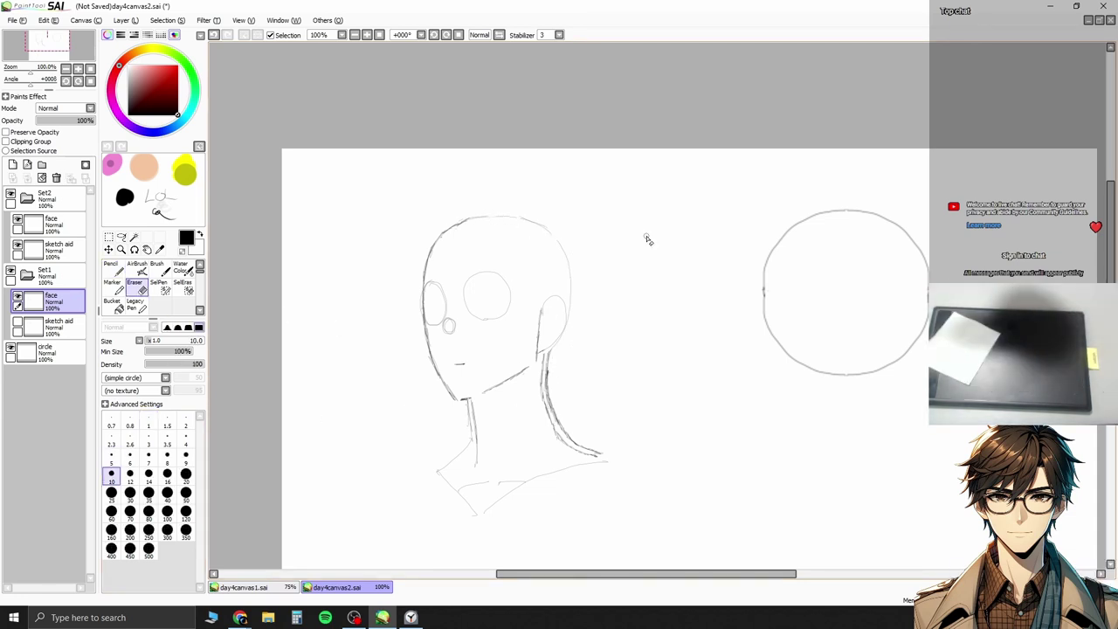
{"action": "key", "text": "n"}
{"action": "key", "text": "ctrl+z"}
{"action": "key", "text": "ctrl+z"}
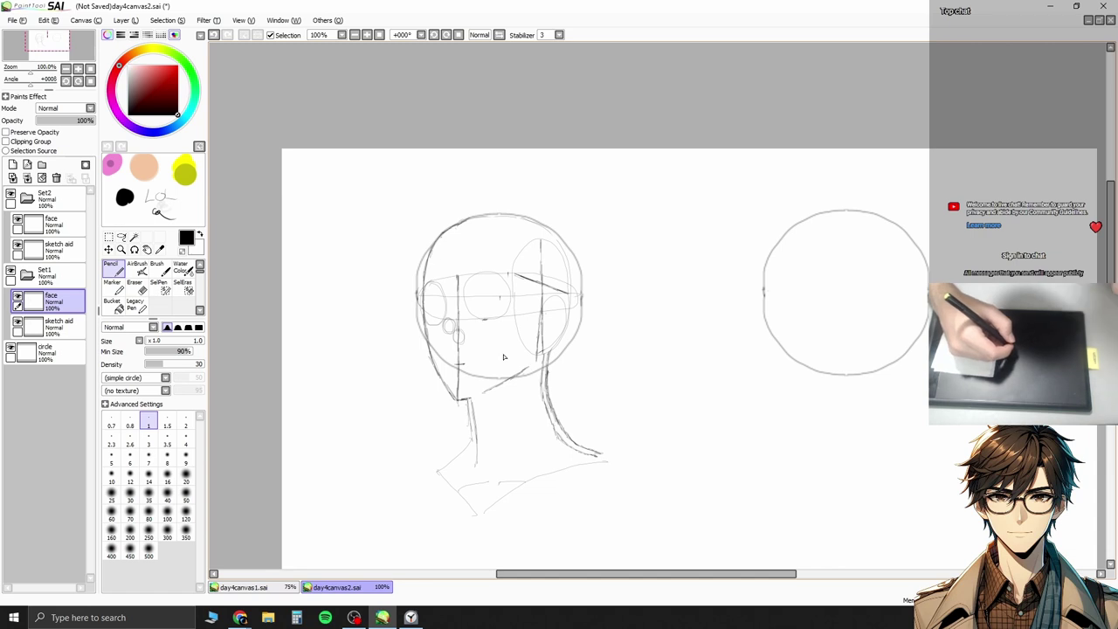
Step: Review the reference face-drawing video in the browser, and select Set2's sketch aid layer for the second circle's head
{"action": "key", "text": "alt+Tab"}
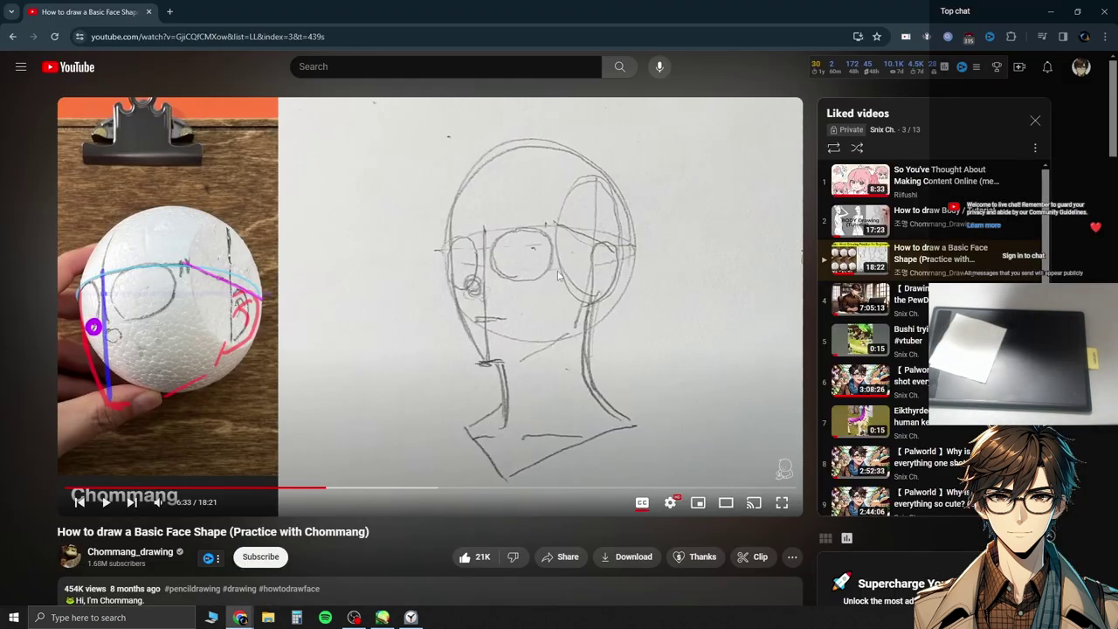
{"action": "key", "text": "alt+Tab"}
{"action": "left_click", "coordinate": [48, 249]}
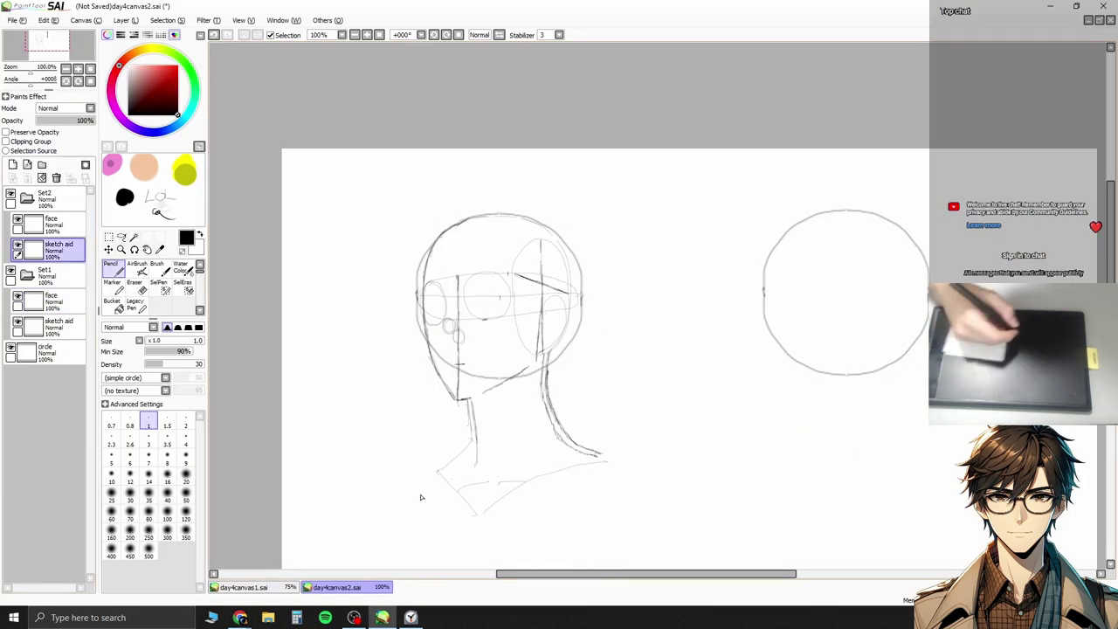
{"action": "left_click_drag", "start_coordinate": [611, 229], "coordinate": [599, 328]}
{"action": "key", "text": "ctrl+z"}
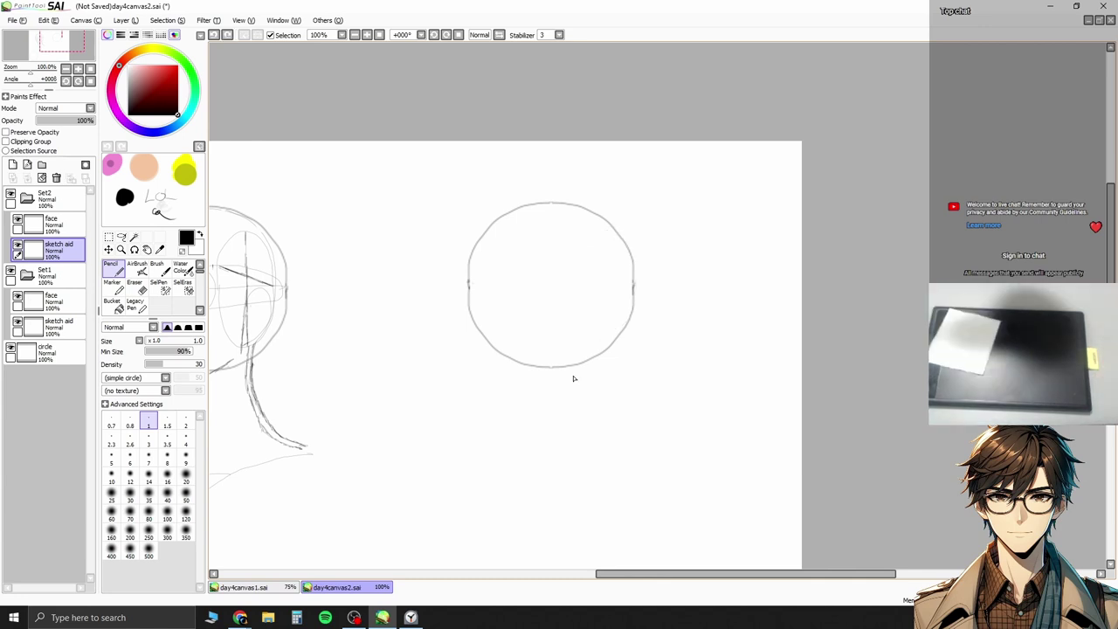
{"action": "key", "text": "alt+Tab"}
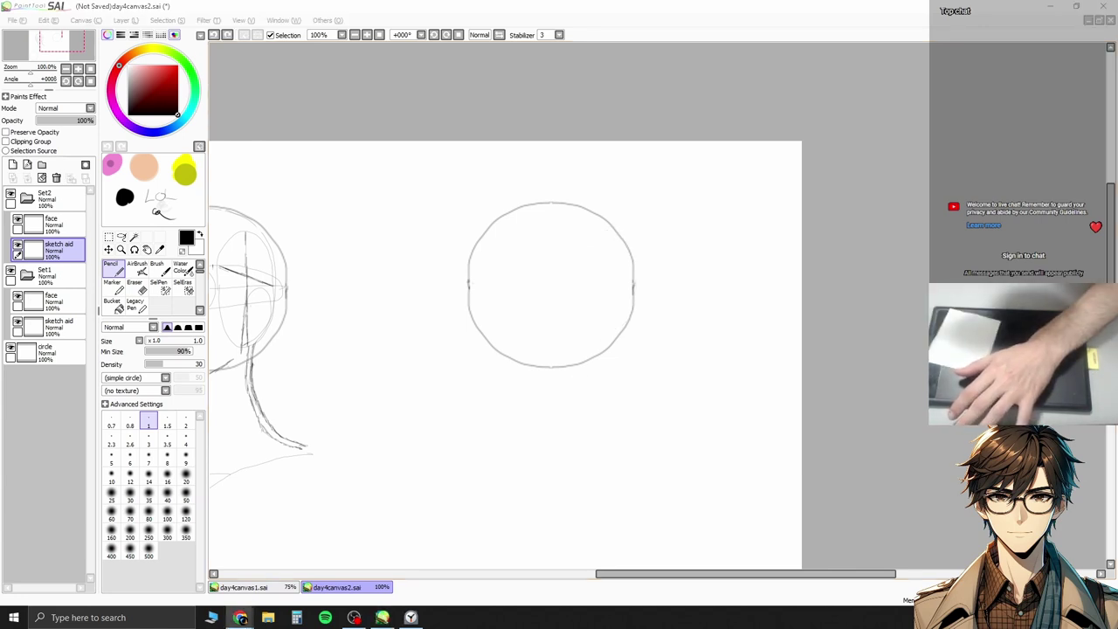
{"action": "left_click", "coordinate": [146, 249]}
{"action": "left_click_drag", "start_coordinate": [490, 319], "coordinate": [574, 306]}
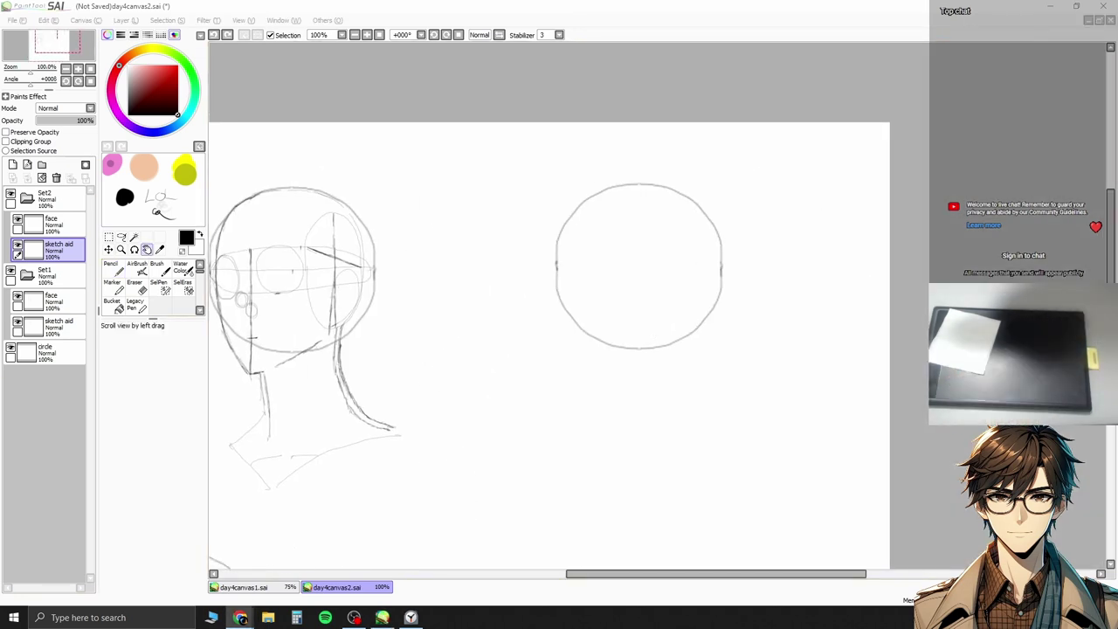
{"action": "left_click", "coordinate": [594, 230]}
{"action": "key", "text": "n"}
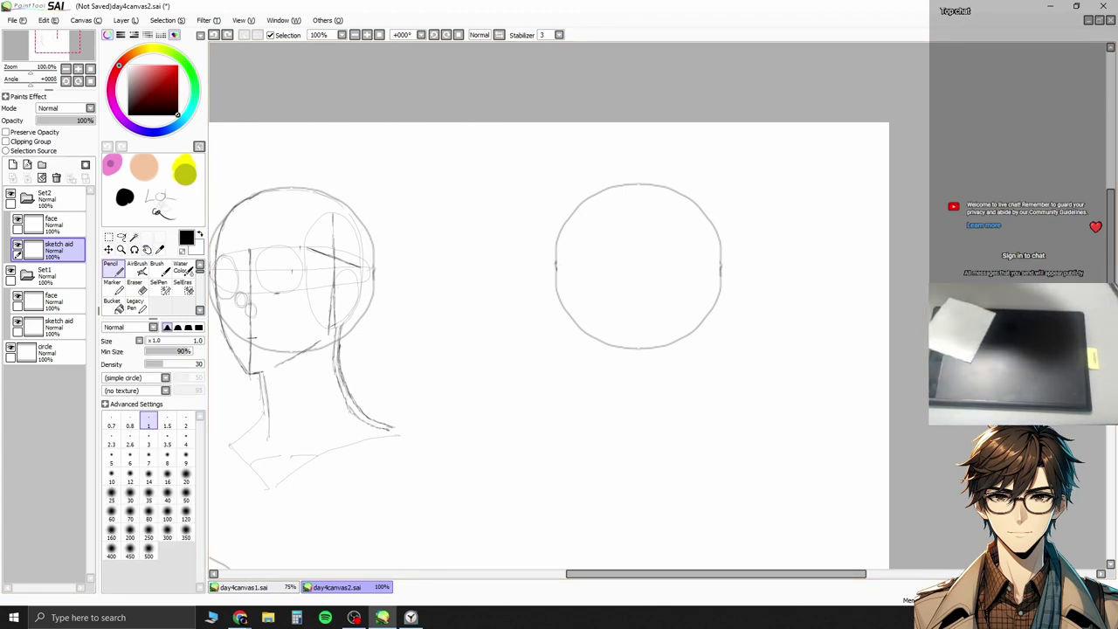
{"action": "key", "text": "alt+Tab"}
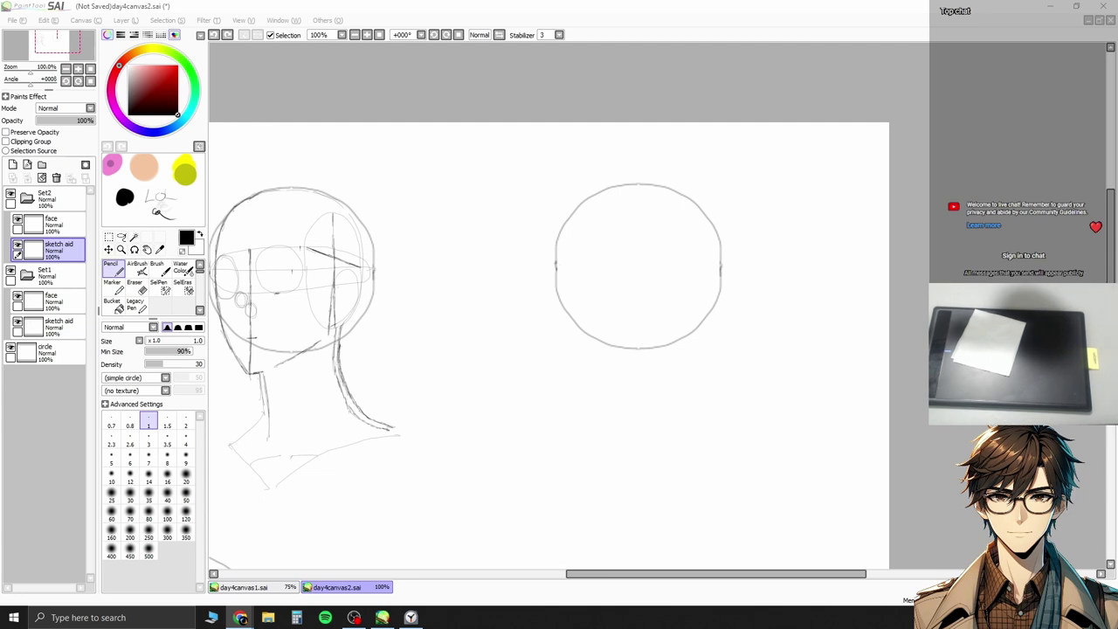
Step: On Set2's sketch aid layer, draw the horizontal ellipse around the circle and the side-plane oval with its vertical line
{"action": "mouse_move", "coordinate": [556, 263]}
{"action": "left_mouse_down"}
{"action": "mouse_move", "coordinate": [720, 263]}
{"action": "mouse_move", "coordinate": [710, 253]}
{"action": "mouse_move", "coordinate": [559, 267]}
{"action": "left_mouse_up"}
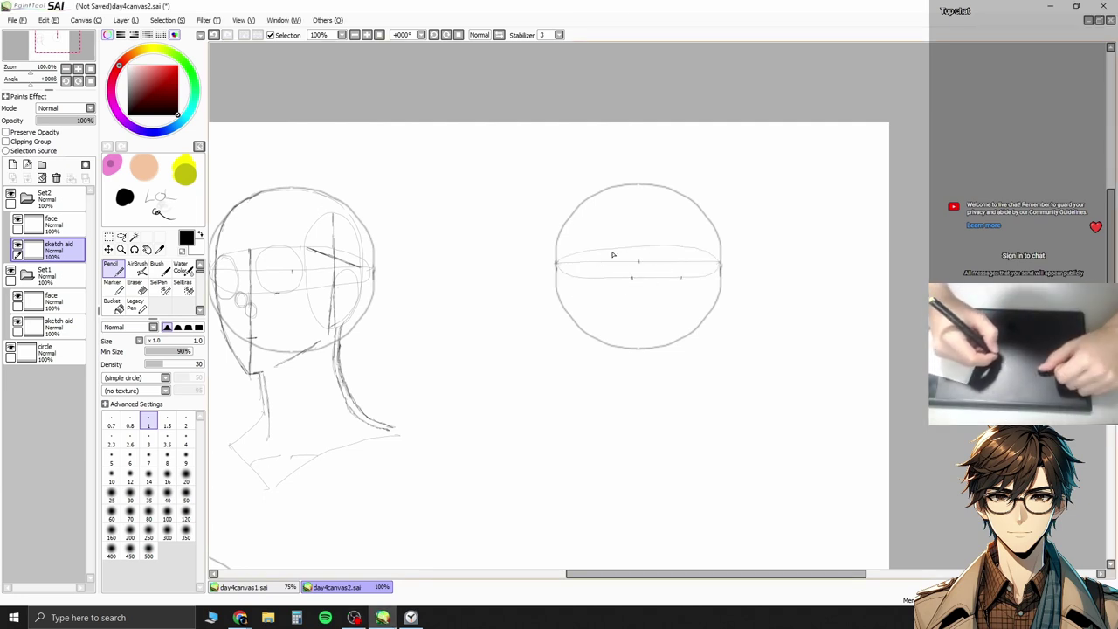
{"action": "left_click_drag", "start_coordinate": [578, 206], "coordinate": [586, 334]}
{"action": "left_click_drag", "start_coordinate": [594, 271], "coordinate": [594, 337]}
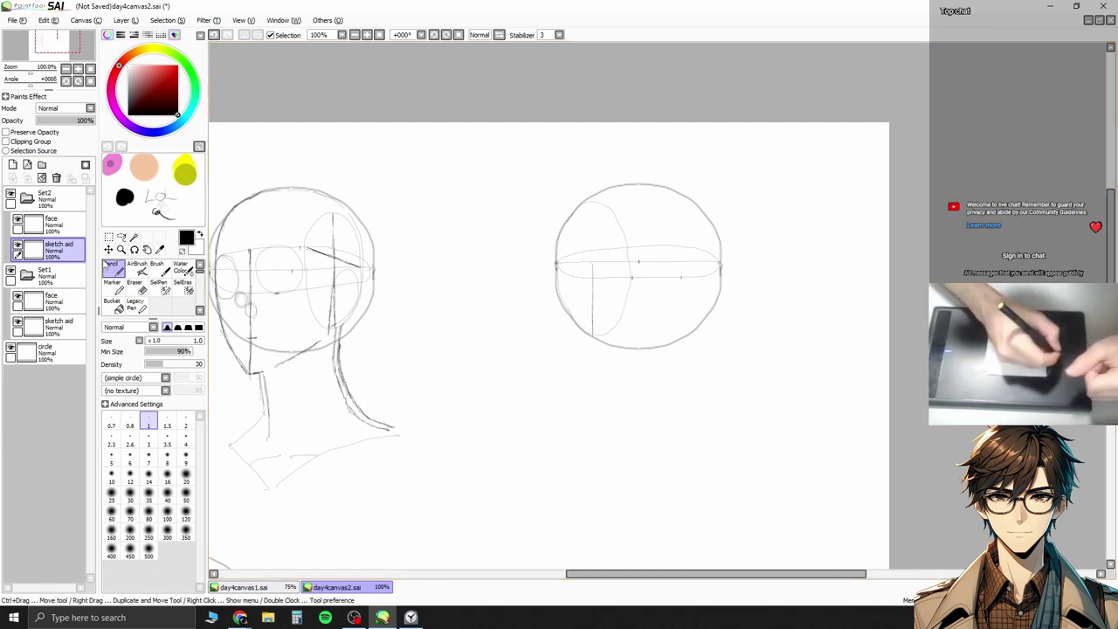
Step: Sketch the ear curve beside the side-plane oval's vertical line on Set2's face layer
{"action": "left_click", "coordinate": [52, 224]}
{"action": "mouse_move", "coordinate": [593, 266]}
{"action": "left_mouse_down"}
{"action": "mouse_move", "coordinate": [569, 278]}
{"action": "mouse_move", "coordinate": [594, 321]}
{"action": "left_mouse_up"}
{"action": "key", "text": "ctrl+z"}
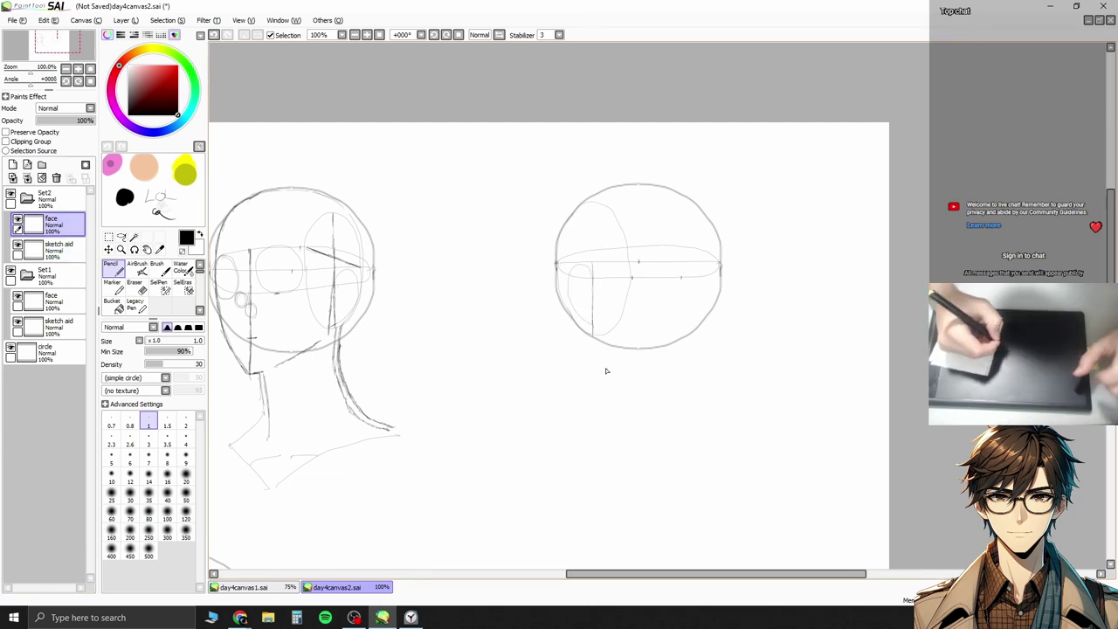
Step: Draw the vertical chin line on Set2's sketch aid layer and the front face contour on its face layer
{"action": "left_click", "coordinate": [53, 249]}
{"action": "left_click_drag", "start_coordinate": [682, 278], "coordinate": [684, 369]}
{"action": "left_click", "coordinate": [52, 223]}
{"action": "left_click_drag", "start_coordinate": [721, 264], "coordinate": [701, 350]}
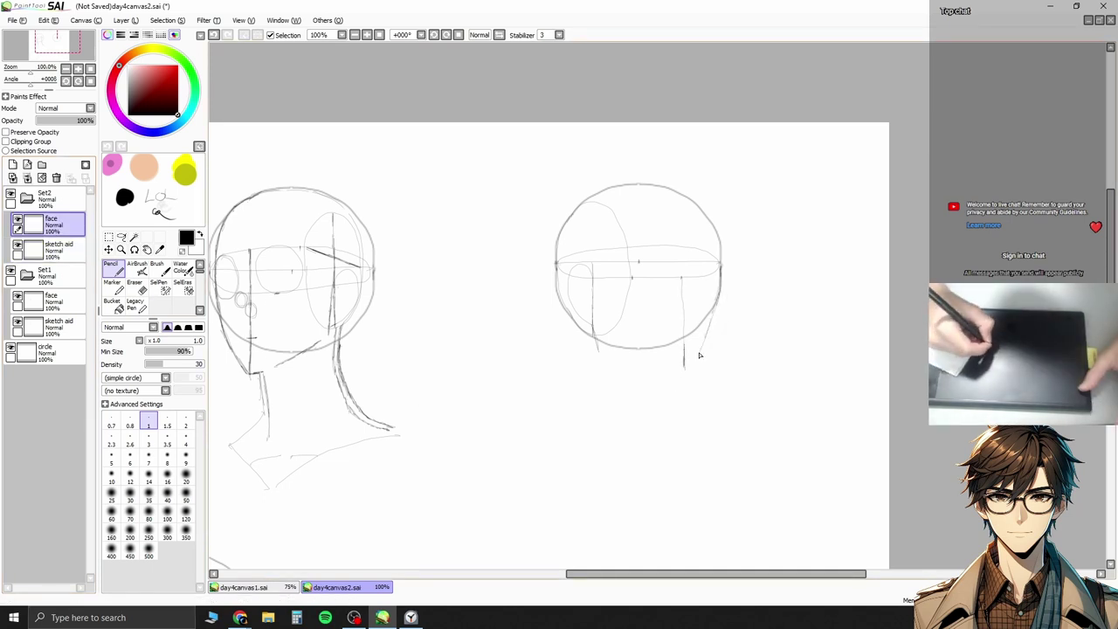
Step: Sketch the slanted underside of the jaw below the circle on Set2's face layer, cleaning up stray strokes
{"action": "mouse_move", "coordinate": [604, 380]}
{"action": "left_mouse_down"}
{"action": "mouse_move", "coordinate": [597, 272]}
{"action": "mouse_move", "coordinate": [598, 315]}
{"action": "left_mouse_up"}
{"action": "key", "text": "ctrl+z"}
{"action": "left_click_drag", "start_coordinate": [611, 249], "coordinate": [601, 323]}
{"action": "key", "text": "Home"}
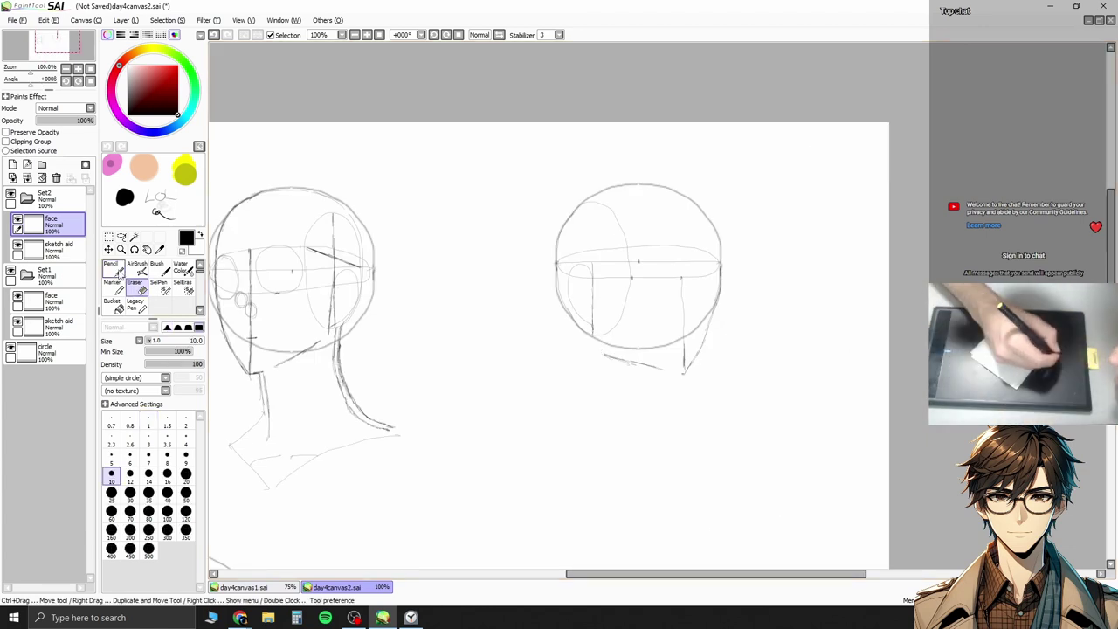
Step: Sketch the neck lines and the four-sided shoulder base below the second head, redoing strokes as needed
{"action": "left_click_drag", "start_coordinate": [585, 373], "coordinate": [599, 439]}
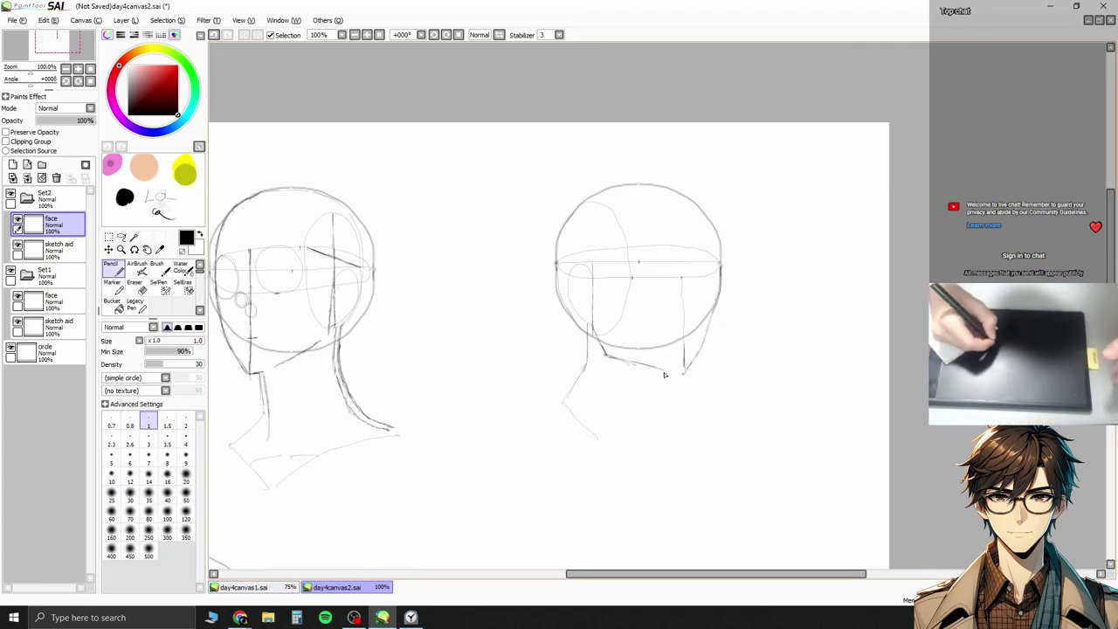
{"action": "key", "text": "ctrl+z"}
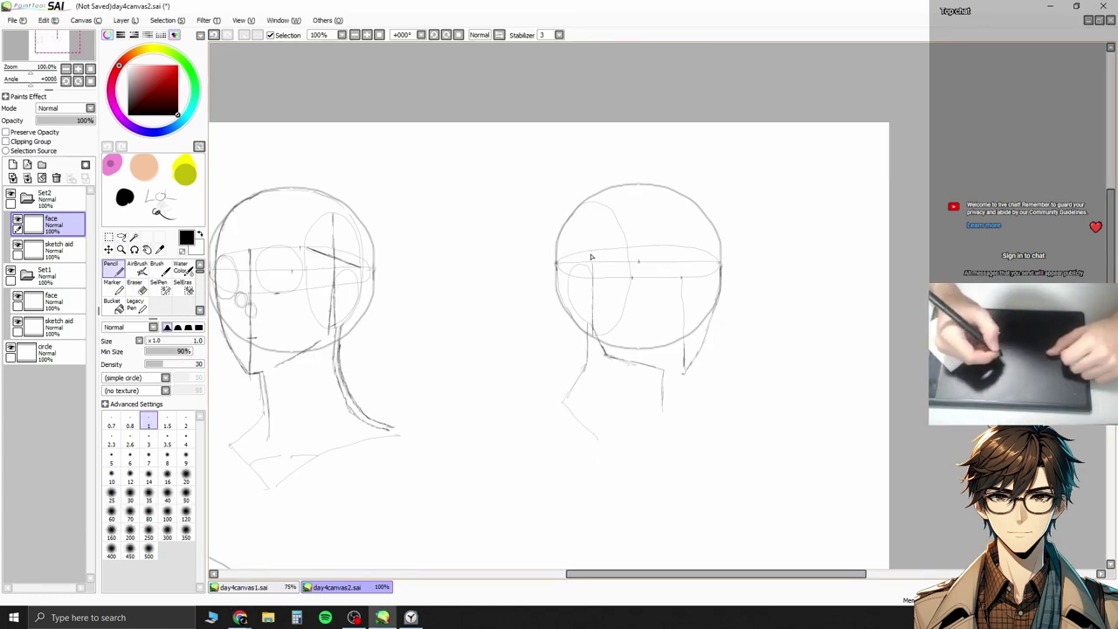
{"action": "key", "text": "ctrl+z"}
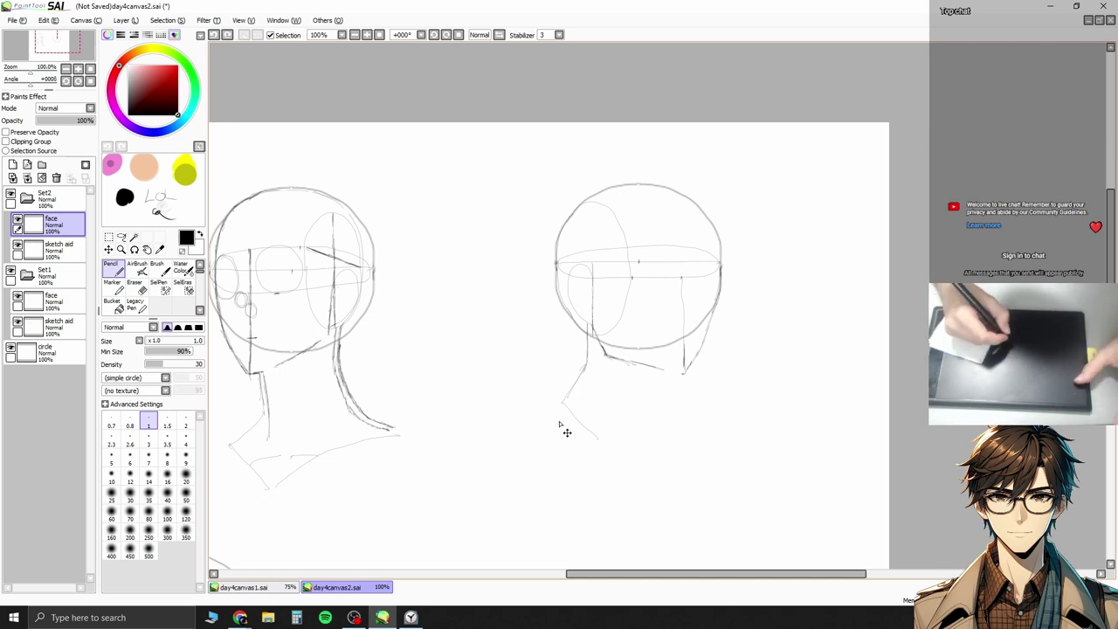
{"action": "key", "text": "ctrl+z"}
{"action": "mouse_move", "coordinate": [663, 370]}
{"action": "left_mouse_down"}
{"action": "mouse_move", "coordinate": [639, 477]}
{"action": "mouse_move", "coordinate": [664, 406]}
{"action": "left_mouse_up"}
{"action": "key", "text": "ctrl+z"}
{"action": "mouse_move", "coordinate": [562, 404]}
{"action": "left_mouse_down"}
{"action": "mouse_move", "coordinate": [646, 434]}
{"action": "mouse_move", "coordinate": [699, 404]}
{"action": "left_mouse_up"}
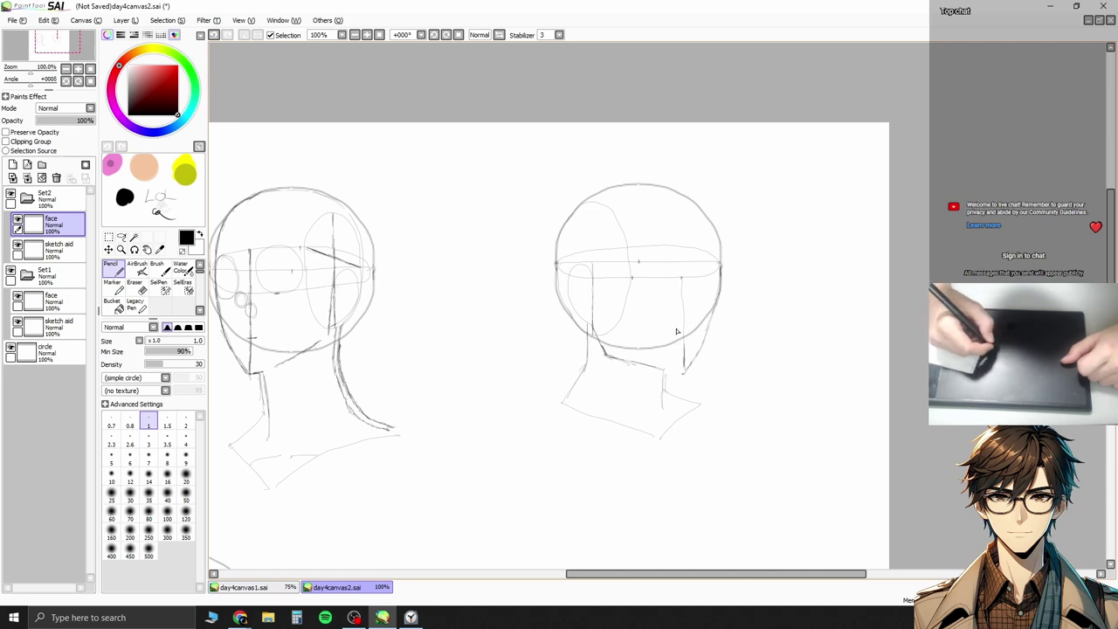
Step: Sketch two small nose circles near the chin line, one on Set2's sketch aid layer and one on its face layer
{"action": "key", "text": "Down"}
{"action": "key", "text": "Up"}
{"action": "key", "text": "Down"}
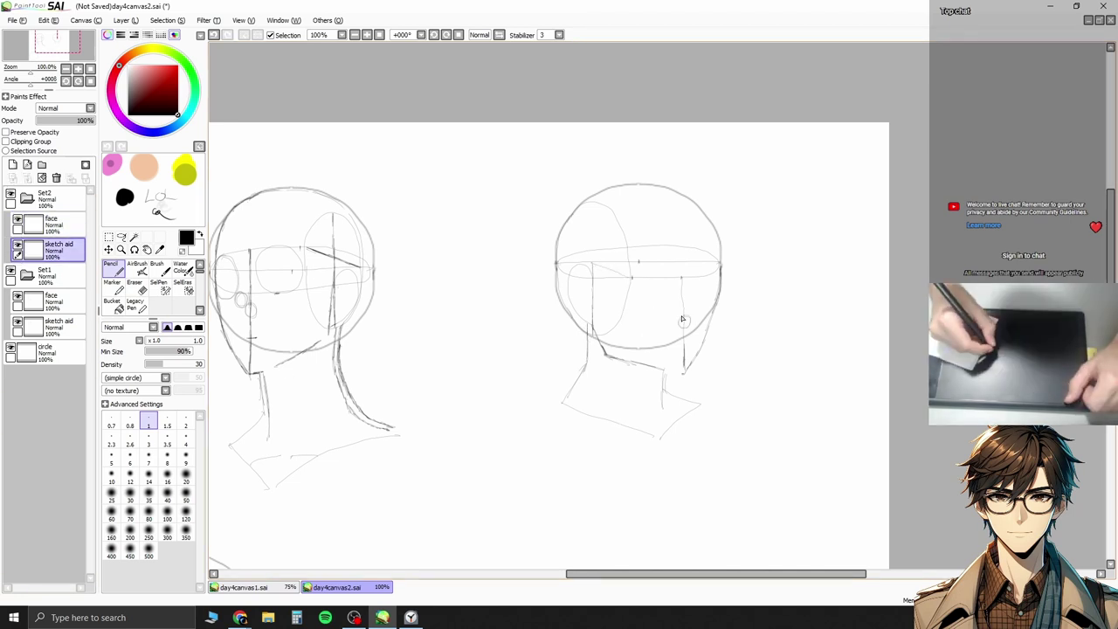
{"action": "key", "text": "Up"}
{"action": "left_click_drag", "start_coordinate": [687, 318], "coordinate": [694, 326]}
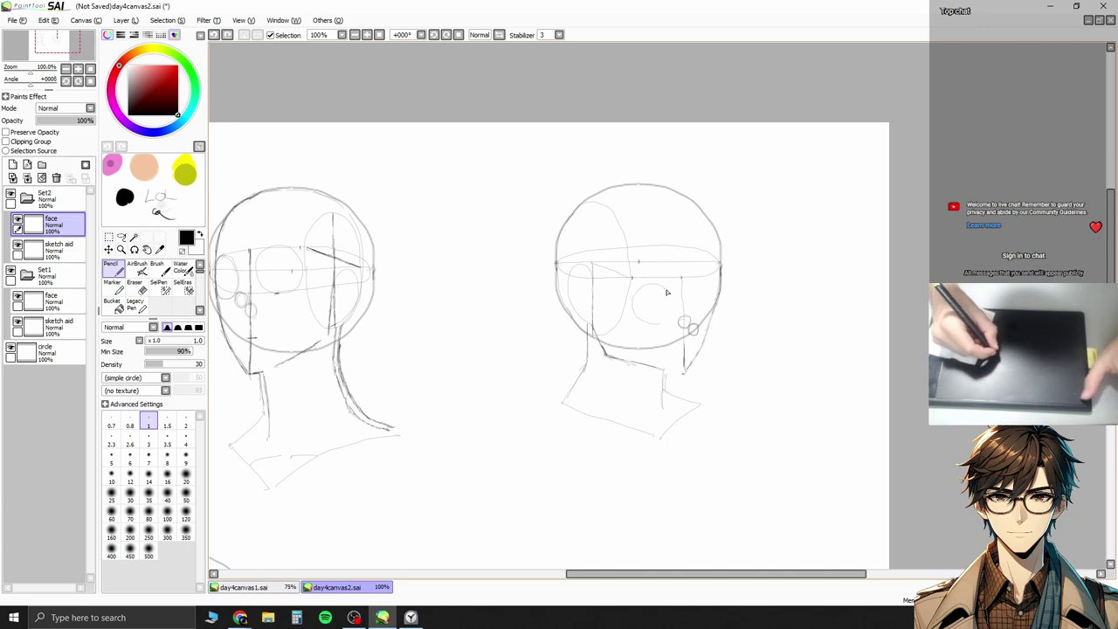
Step: Sketch the near eye circle, the narrow far eye oval and the short mouth line on Set2's face layer
{"action": "key", "text": "ctrl+z"}
{"action": "mouse_move", "coordinate": [653, 281]}
{"action": "left_mouse_down"}
{"action": "mouse_move", "coordinate": [644, 312]}
{"action": "mouse_move", "coordinate": [652, 281]}
{"action": "mouse_move", "coordinate": [697, 319]}
{"action": "left_mouse_up"}
{"action": "key", "text": "ctrl+z"}
{"action": "key", "text": "ctrl+z"}
{"action": "key", "text": "ctrl+z"}
{"action": "key", "text": "ctrl+z"}
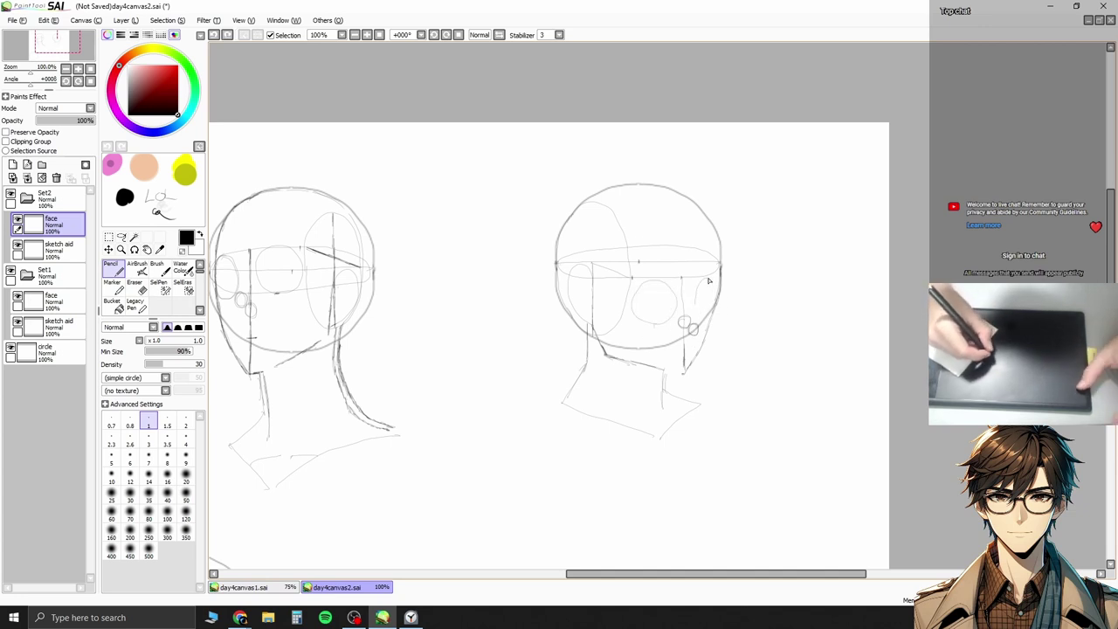
{"action": "left_click_drag", "start_coordinate": [704, 282], "coordinate": [689, 350]}
{"action": "key", "text": "e"}
{"action": "key", "text": "n"}
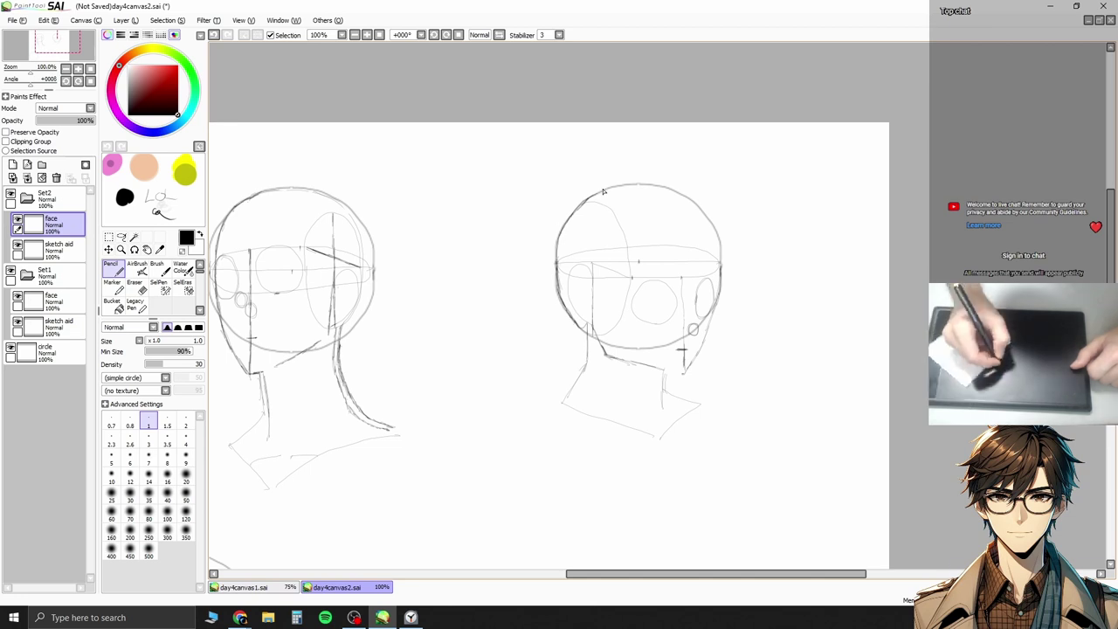
Step: Trace the cranium outline along the circle on Set2's face layer, and hide the guide layers
{"action": "mouse_move", "coordinate": [649, 185]}
{"action": "left_mouse_down"}
{"action": "mouse_move", "coordinate": [694, 210]}
{"action": "mouse_move", "coordinate": [718, 285]}
{"action": "mouse_move", "coordinate": [718, 271]}
{"action": "left_mouse_up"}
{"action": "key", "text": "ctrl+z"}
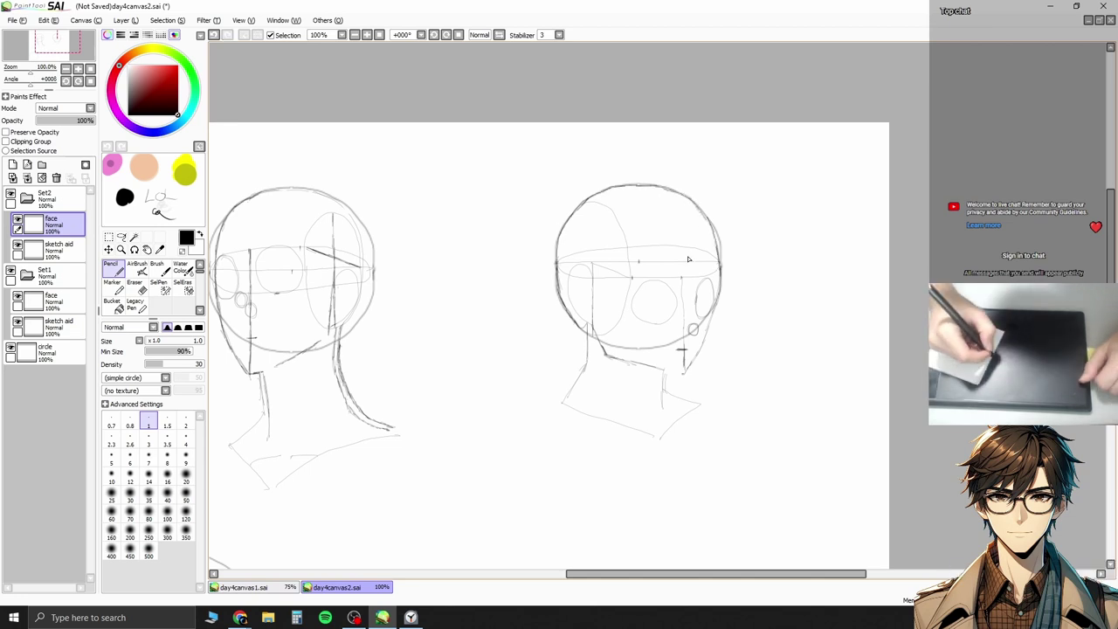
{"action": "left_click", "coordinate": [17, 249]}
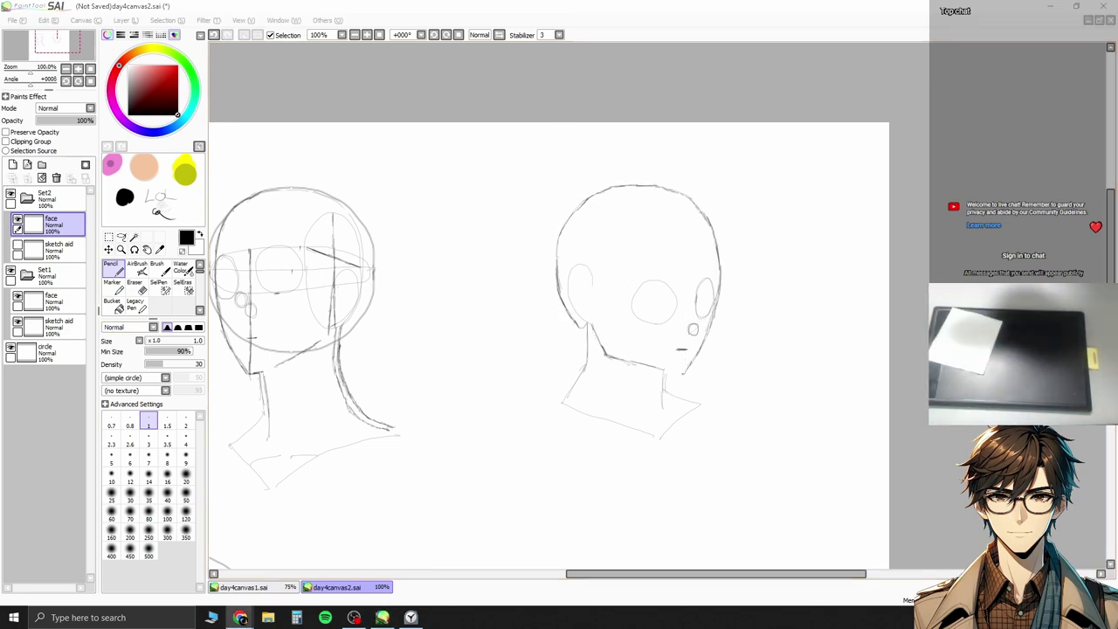
Step: Show the sketch aid layers of Set1 and Set2 again, and create a new canvas named day4canvas3
{"action": "left_click", "coordinate": [53, 249]}
{"action": "scroll", "coordinate": [560, 349], "scroll_direction": "left", "scroll_amount": 3}
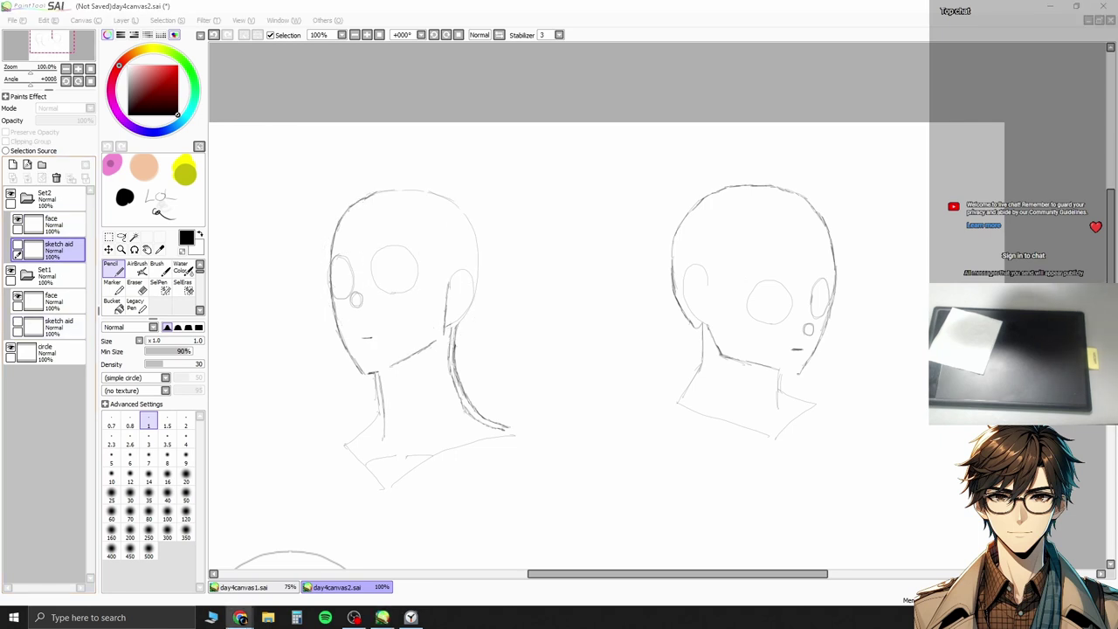
{"action": "key", "text": "ctrl+n"}
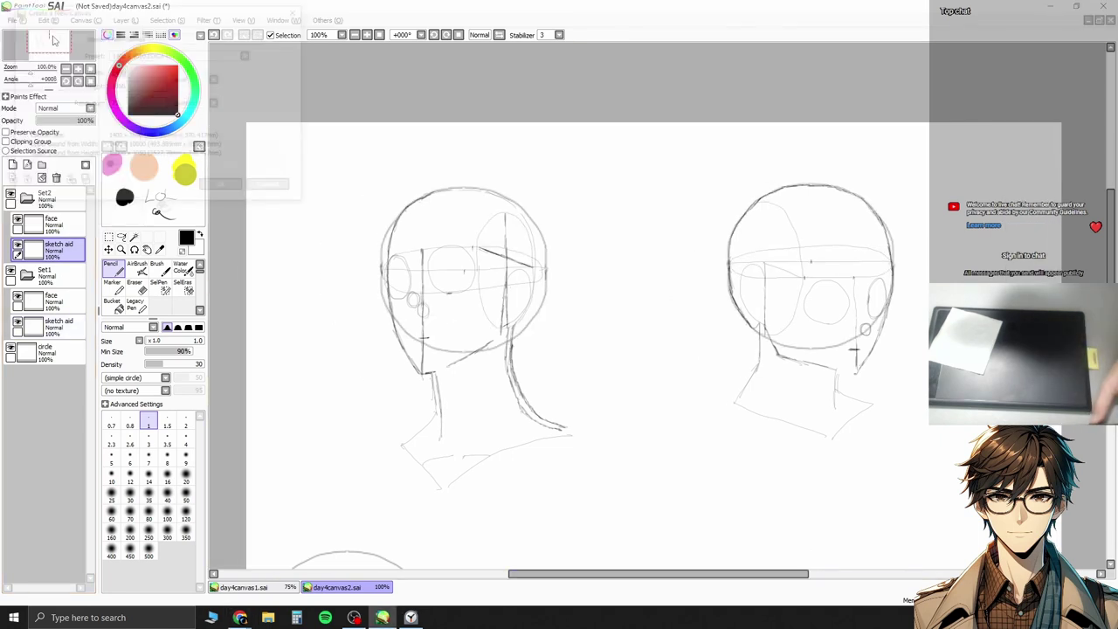
{"action": "key", "text": "Return"}
Step: Copy the spare circle below the heads on day4canvas2 and paste it into day4canvas3
{"action": "left_click", "coordinate": [336, 587]}
{"action": "scroll", "coordinate": [559, 350], "scroll_direction": "down", "scroll_amount": 3}
{"action": "left_click_drag", "start_coordinate": [309, 317], "coordinate": [499, 499]}
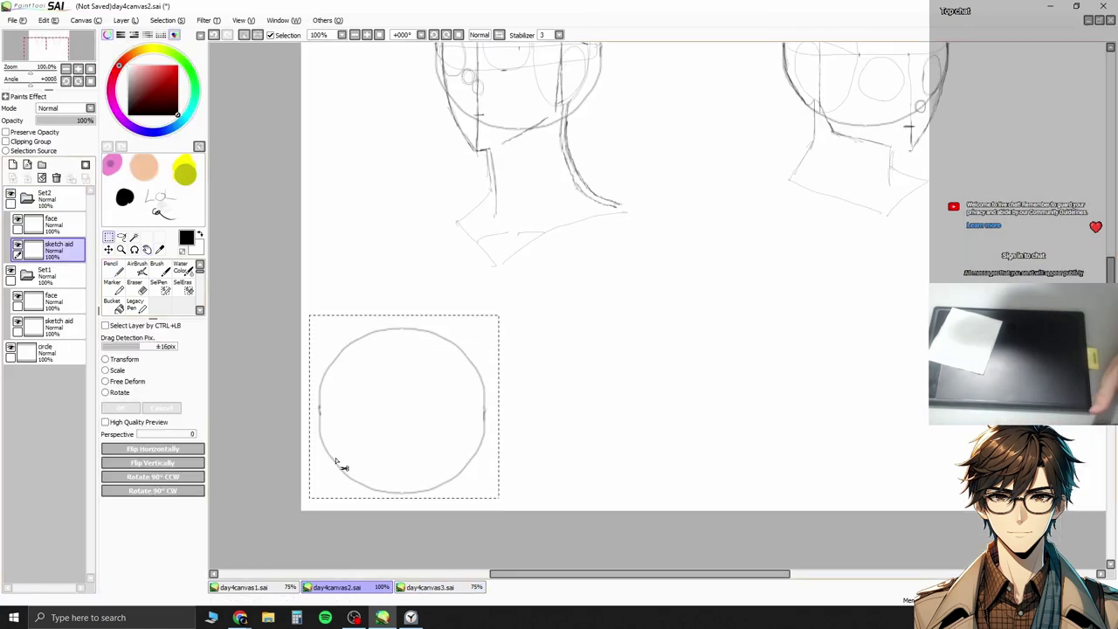
{"action": "key", "text": "ctrl+c"}
{"action": "left_click", "coordinate": [429, 587]}
{"action": "key", "text": "ctrl+v"}
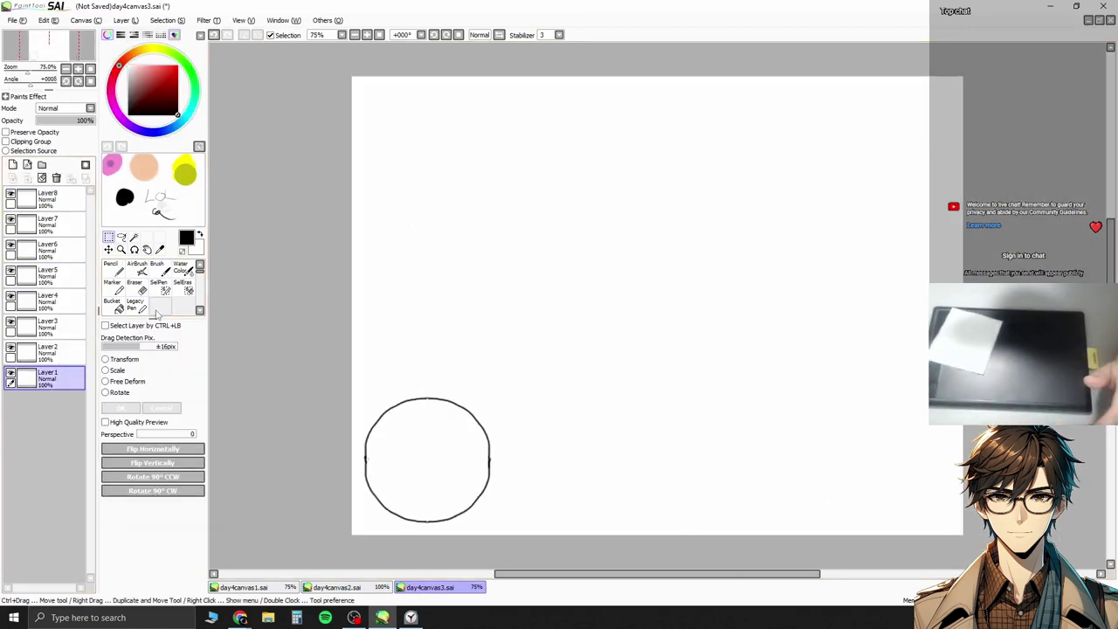
Step: Name the pasted layer circle and organise six folders, Set1 to Set6, each holding a sketch aid layer and a face layer
{"action": "left_click_drag", "start_coordinate": [35, 390], "coordinate": [35, 389]}
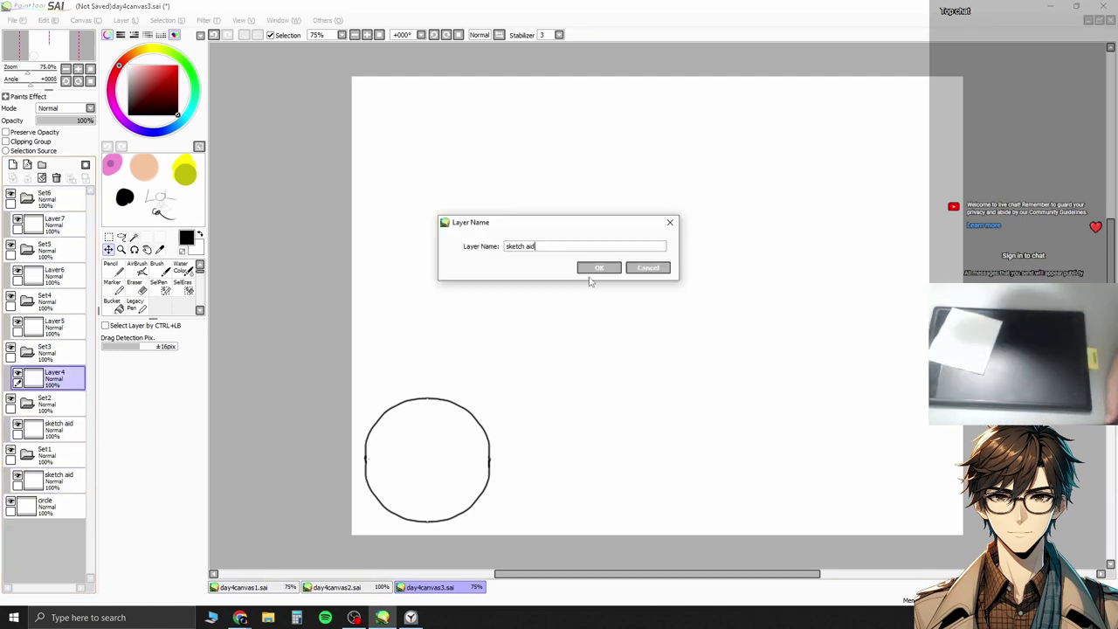
{"action": "left_click", "coordinate": [599, 268]}
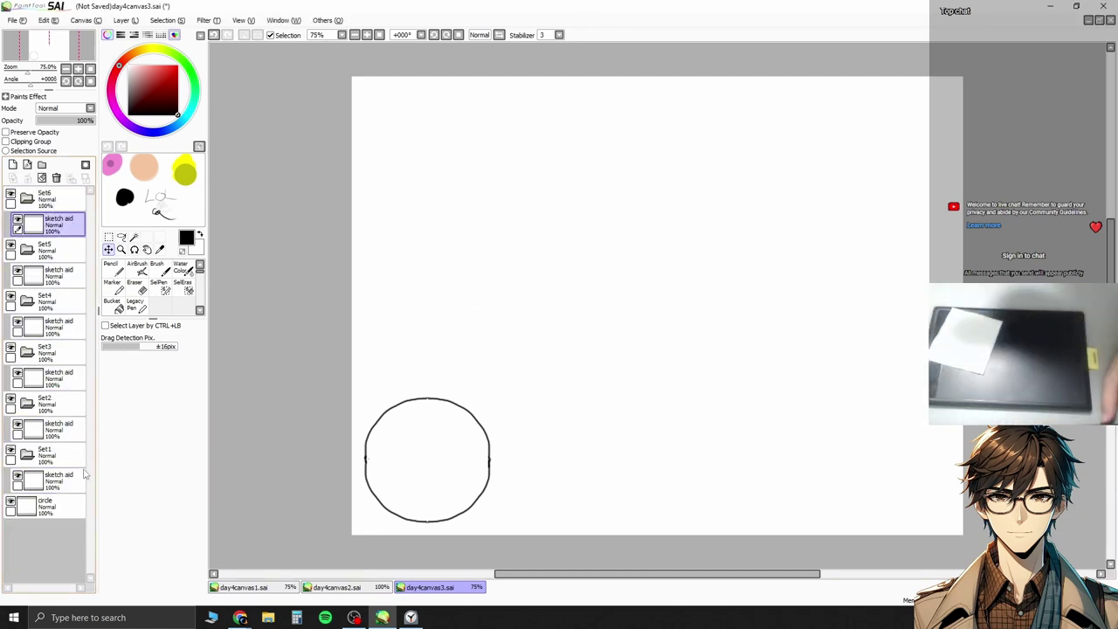
{"action": "double_click", "coordinate": [73, 449]}
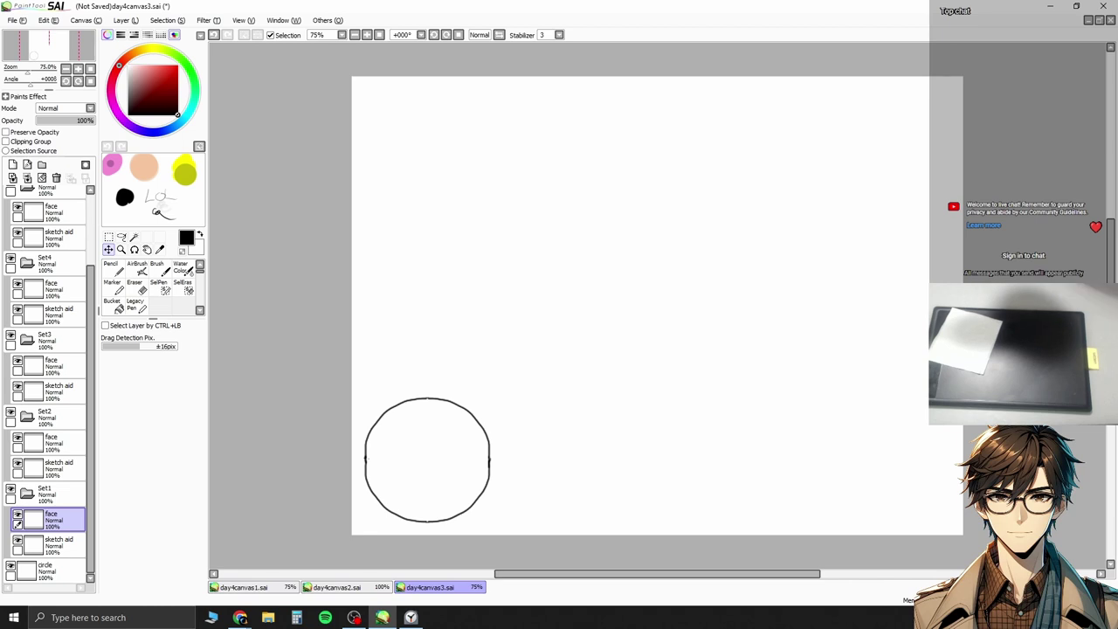
Step: Arrange the circles on the sketch aid layers of Set1, Set2 and Set3 in an even row across the canvas's upper half
{"action": "left_click", "coordinate": [48, 543]}
{"action": "mouse_move", "coordinate": [427, 460]}
{"action": "left_mouse_down"}
{"action": "mouse_move", "coordinate": [450, 183]}
{"action": "mouse_move", "coordinate": [464, 201]}
{"action": "mouse_move", "coordinate": [651, 175]}
{"action": "left_mouse_up"}
{"action": "left_click", "coordinate": [48, 469]}
{"action": "left_click", "coordinate": [48, 544]}
{"action": "left_click_drag", "start_coordinate": [464, 194], "coordinate": [464, 176]}
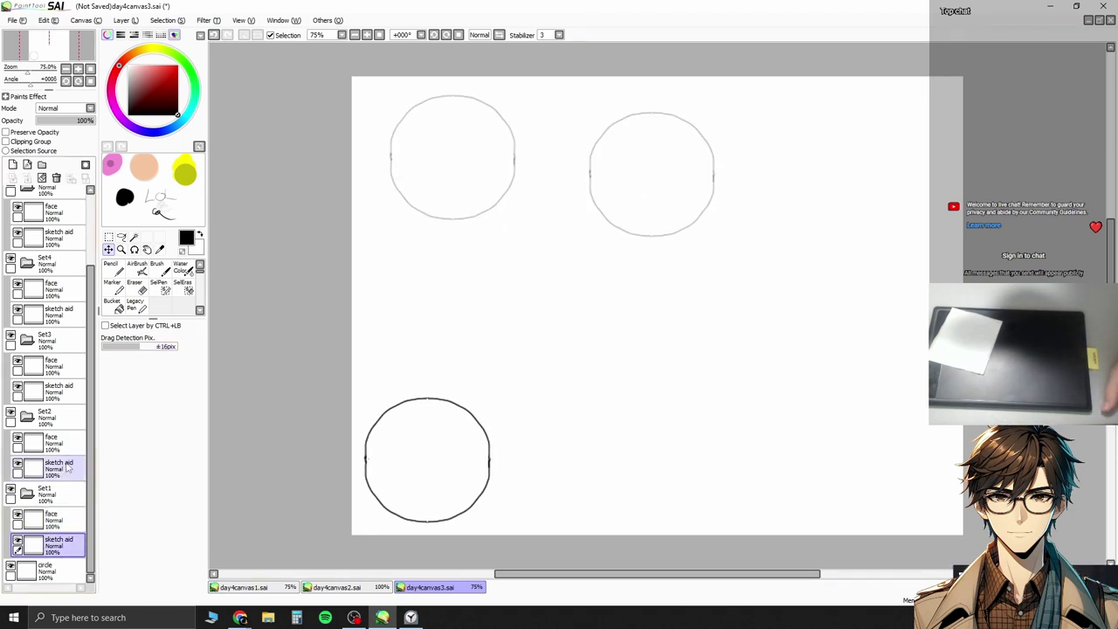
{"action": "left_click", "coordinate": [48, 468]}
{"action": "left_click_drag", "start_coordinate": [668, 185], "coordinate": [666, 167]}
{"action": "left_click", "coordinate": [48, 392]}
{"action": "left_click_drag", "start_coordinate": [427, 481], "coordinate": [847, 180]}
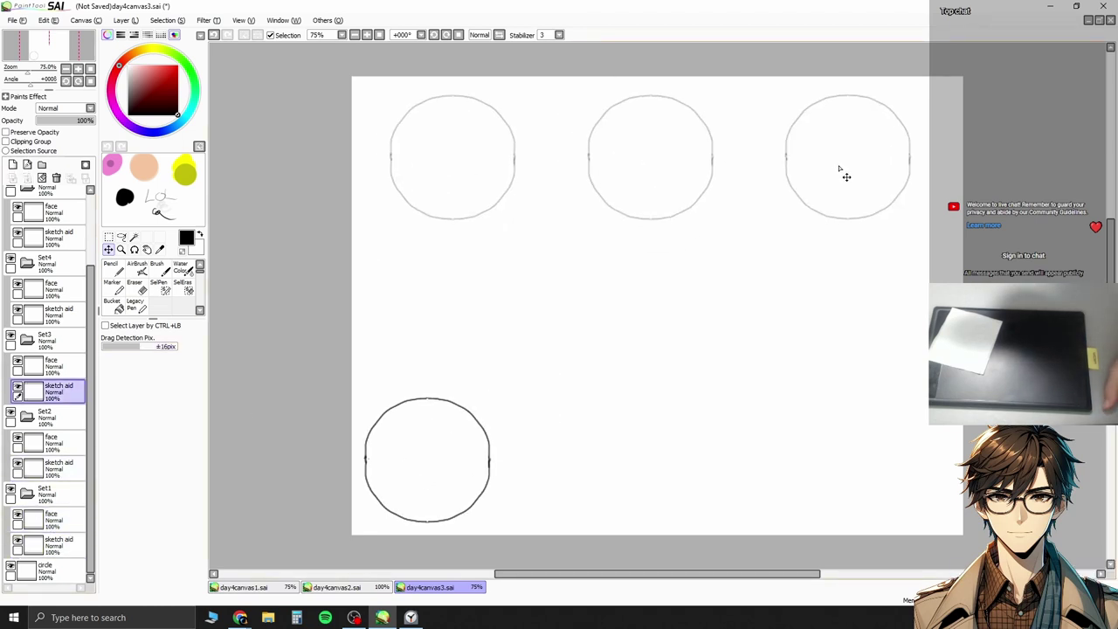
Step: Position the circles of Set4, Set5 and Set6 in a second row below the first, and hide the original circle layer
{"action": "left_click", "coordinate": [48, 313]}
{"action": "scroll", "coordinate": [48, 350], "scroll_direction": "up", "scroll_amount": 2}
{"action": "left_click_drag", "start_coordinate": [417, 475], "coordinate": [648, 400]}
{"action": "left_click", "coordinate": [48, 325]}
{"action": "left_click", "coordinate": [49, 249]}
{"action": "mouse_move", "coordinate": [426, 477]}
{"action": "left_mouse_down"}
{"action": "mouse_move", "coordinate": [839, 410]}
{"action": "mouse_move", "coordinate": [839, 393]}
{"action": "mouse_move", "coordinate": [449, 410]}
{"action": "left_mouse_up"}
{"action": "left_click", "coordinate": [48, 401]}
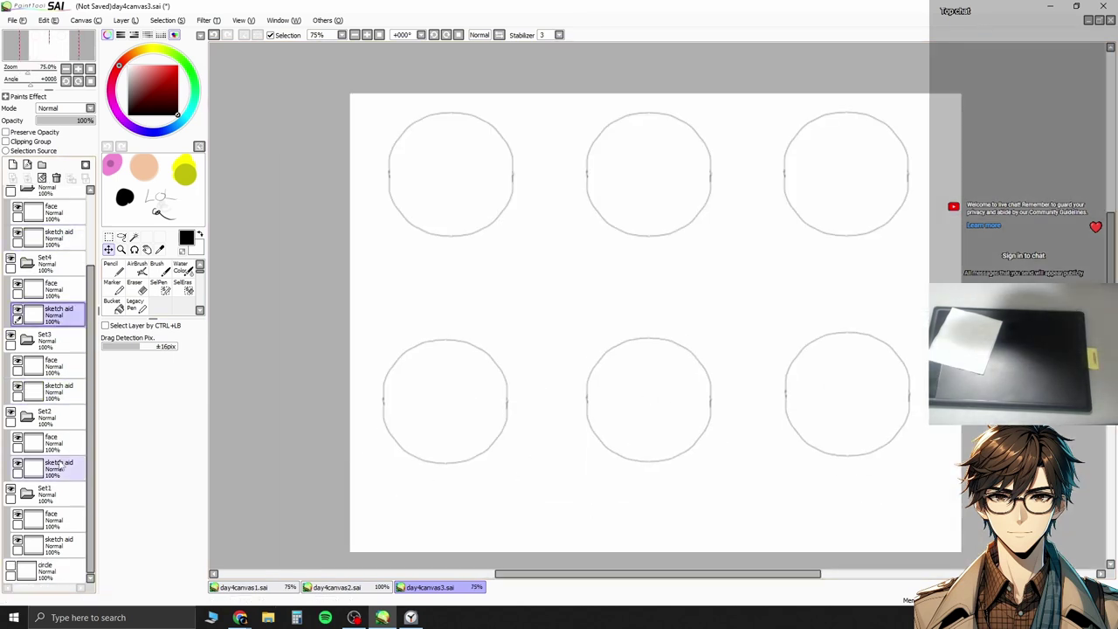
Step: Draw light crossing centre lines through the first circle on Set1's sketch aid layer, using a pencil density of 30
{"action": "left_click", "coordinate": [108, 237]}
{"action": "left_click", "coordinate": [48, 276]}
{"action": "left_click", "coordinate": [63, 208]}
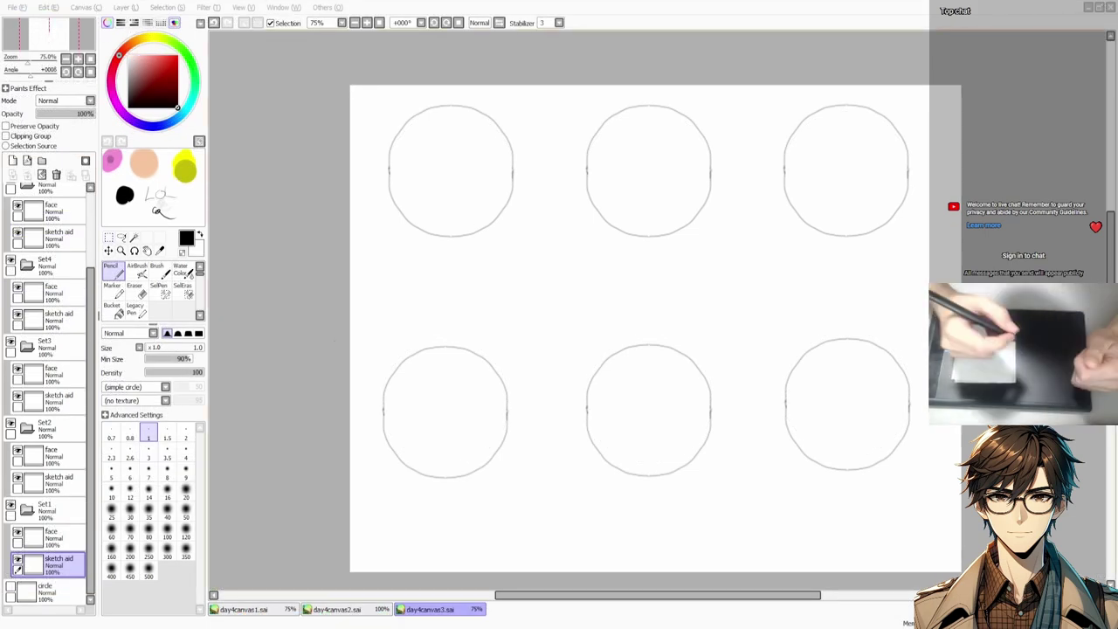
{"action": "left_click", "coordinate": [173, 374]}
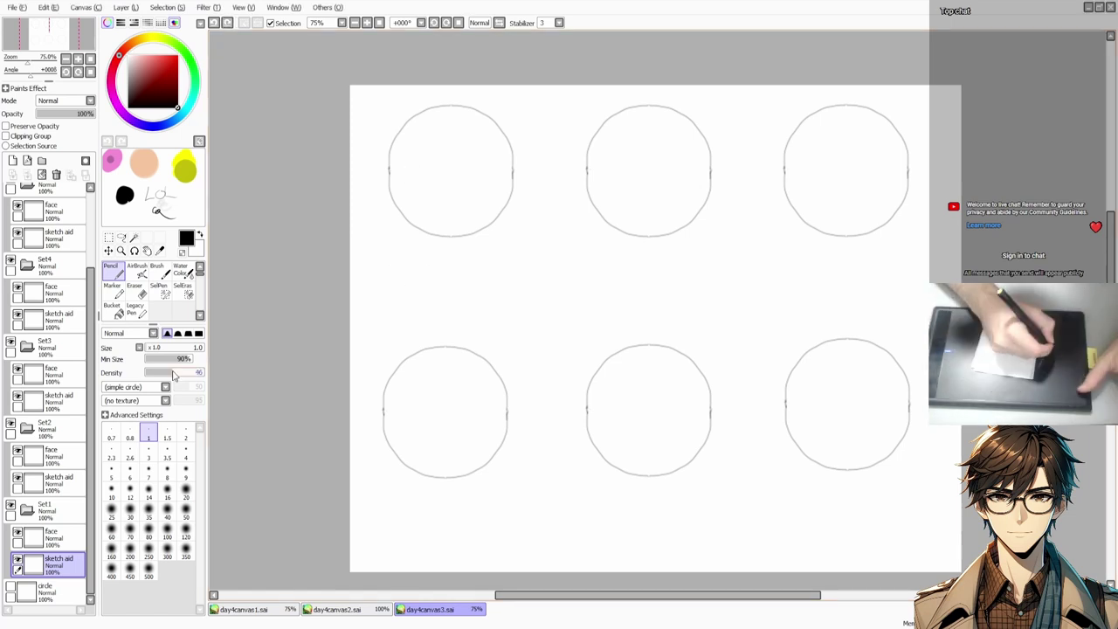
{"action": "left_click_drag", "start_coordinate": [388, 171], "coordinate": [512, 173]}
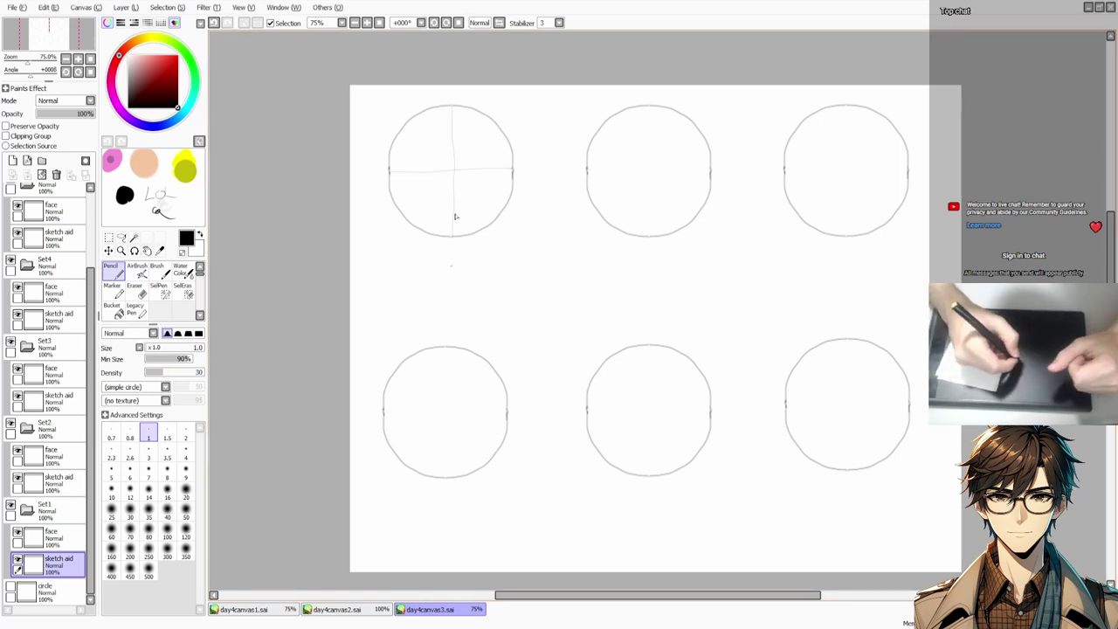
Step: Sketch a small nose oval on Set1's sketch aid layer and a short mouth line at the circle's base on its face layer, density 40
{"action": "key", "text": "ctrl+z"}
{"action": "mouse_move", "coordinate": [452, 208]}
{"action": "left_mouse_down"}
{"action": "mouse_move", "coordinate": [459, 236]}
{"action": "mouse_move", "coordinate": [536, 320]}
{"action": "left_mouse_up"}
{"action": "key", "text": "ctrl+z"}
{"action": "left_click", "coordinate": [50, 537]}
{"action": "key", "text": "ctrl+z"}
{"action": "key", "text": "ctrl+z"}
{"action": "left_click_drag", "start_coordinate": [446, 236], "coordinate": [460, 236]}
Step: Draw two vertical side guides through the first circle on Set1's sketch aid layer, one on each side of the centre line
{"action": "left_click", "coordinate": [51, 564]}
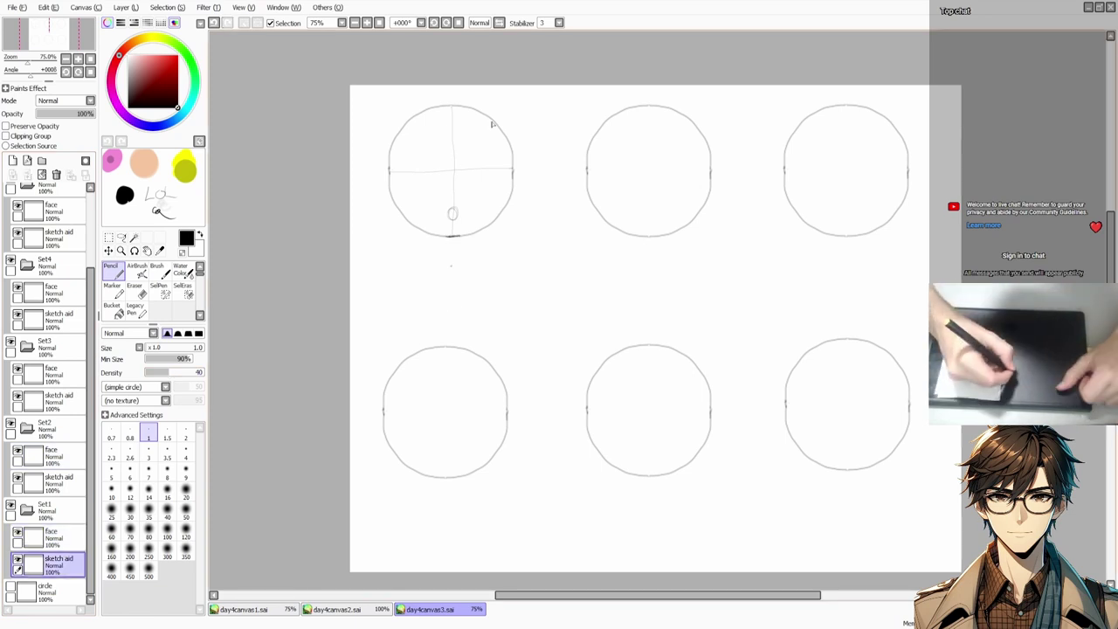
{"action": "left_click_drag", "start_coordinate": [492, 124], "coordinate": [495, 224]}
{"action": "left_click_drag", "start_coordinate": [411, 124], "coordinate": [413, 168]}
Step: Sketch the two ears between the side guides and the circle's edge on Set1's face layer, below the horizontal centre line
{"action": "left_click", "coordinate": [51, 538]}
{"action": "left_click_drag", "start_coordinate": [501, 171], "coordinate": [502, 199]}
{"action": "key", "text": "ctrl+z"}
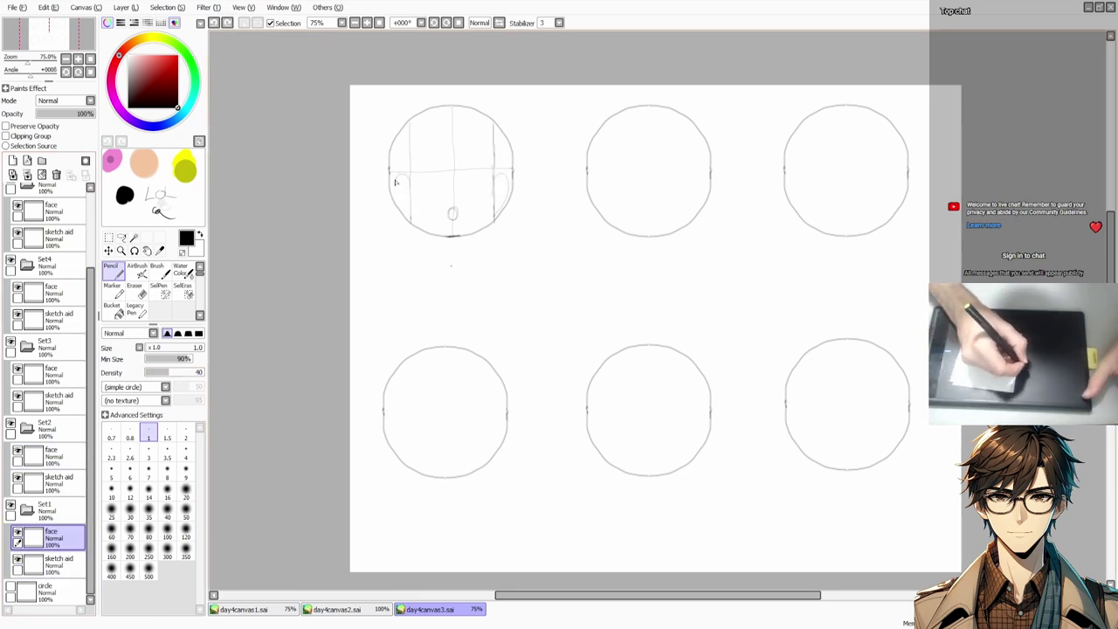
{"action": "left_click_drag", "start_coordinate": [396, 180], "coordinate": [409, 218]}
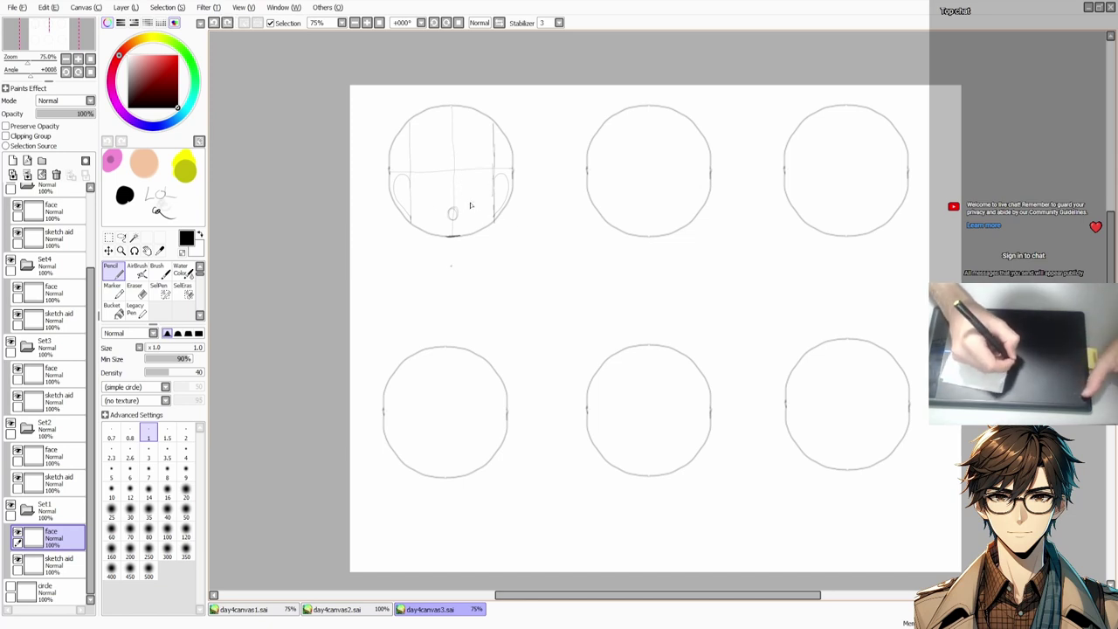
{"action": "key", "text": "ctrl+z"}
Step: Sketch two eye circles just below the horizontal centre line on Set1's face layer, one on each side of the vertical line
{"action": "left_click_drag", "start_coordinate": [471, 173], "coordinate": [470, 174]}
{"action": "left_click_drag", "start_coordinate": [431, 173], "coordinate": [429, 175]}
{"action": "key", "text": "ctrl+z"}
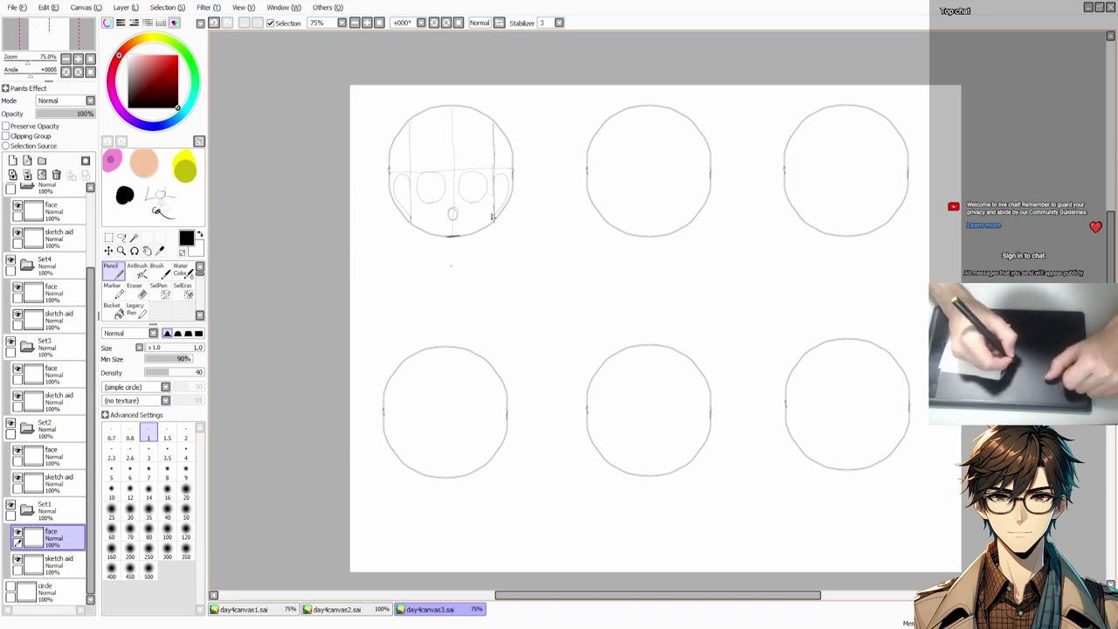
{"action": "key", "text": "ctrl+z"}
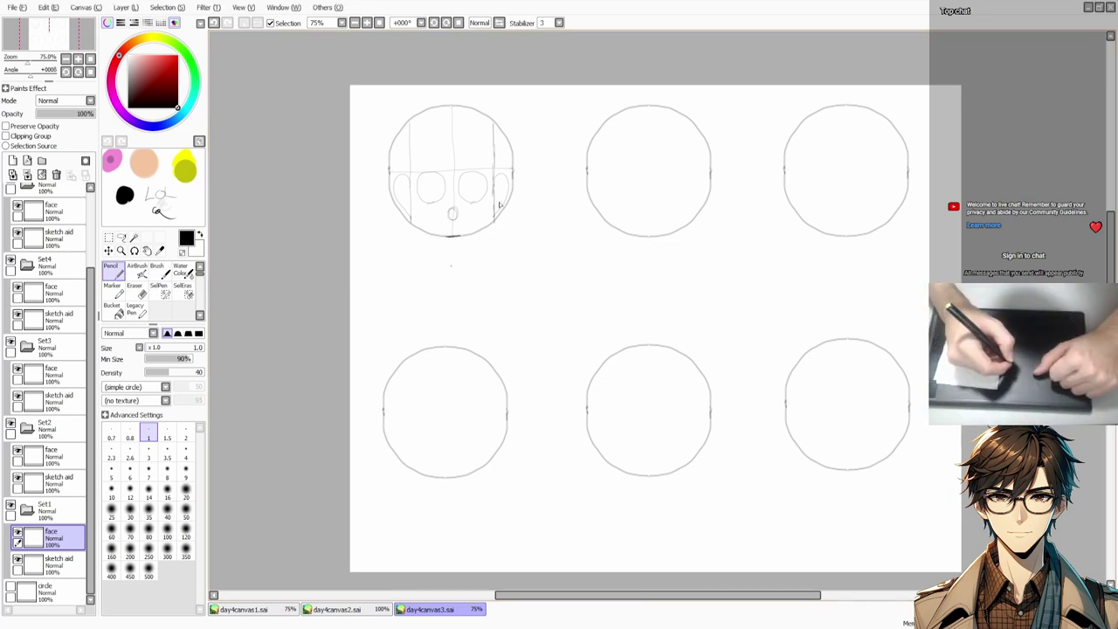
Step: Sketch the inward-slanting cheek lines beside both ears and one jaw line towards the chin mark on Set1's face layer
{"action": "key", "text": "e"}
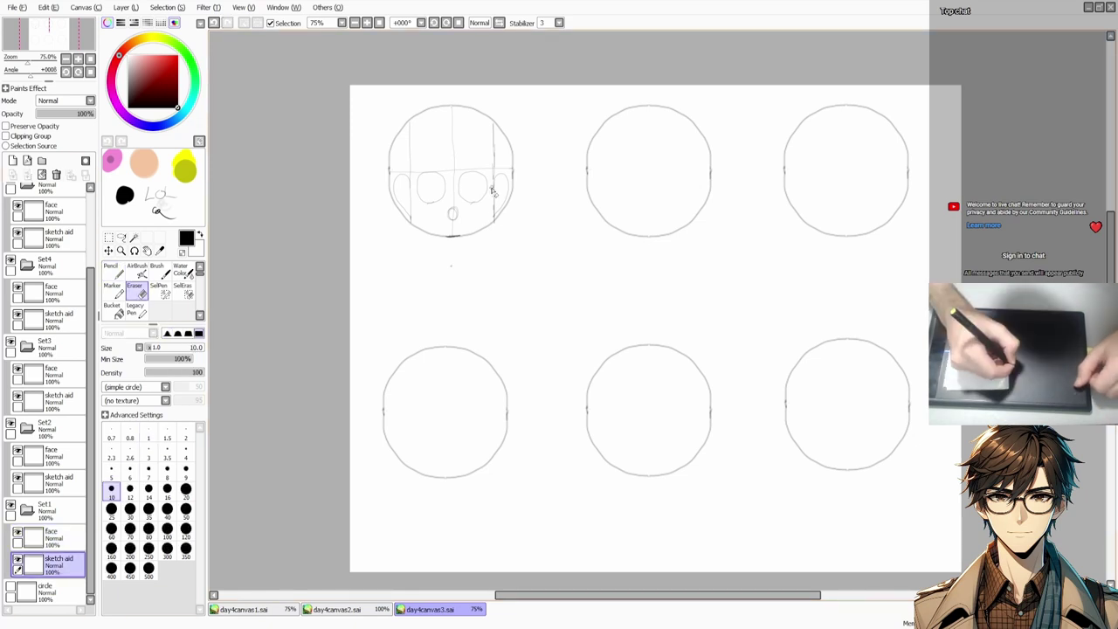
{"action": "key", "text": "n"}
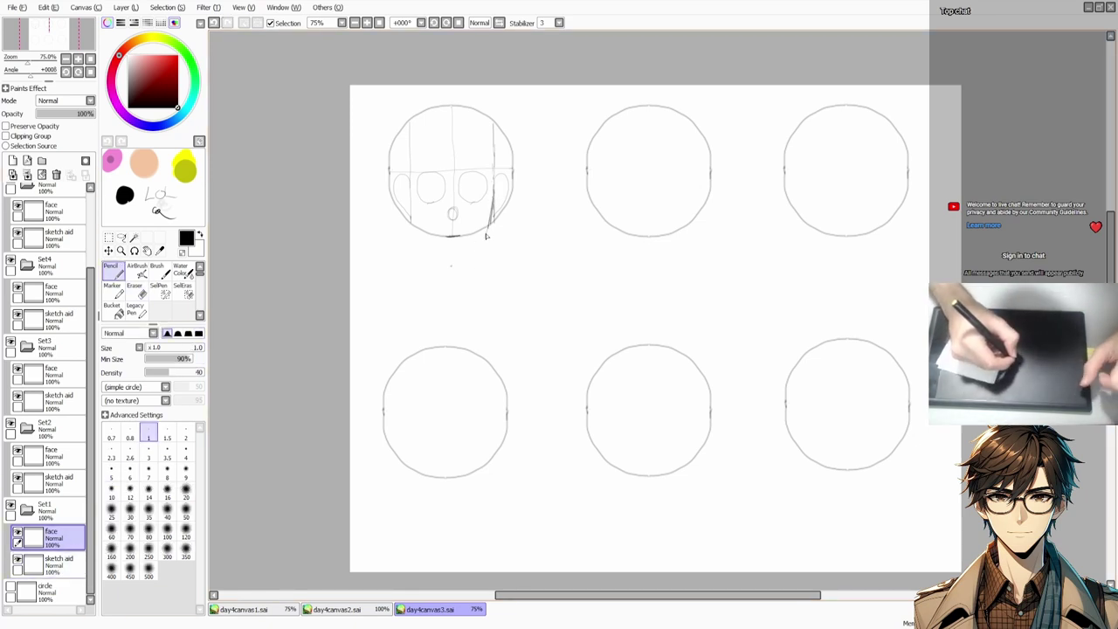
{"action": "left_click_drag", "start_coordinate": [495, 197], "coordinate": [491, 217]}
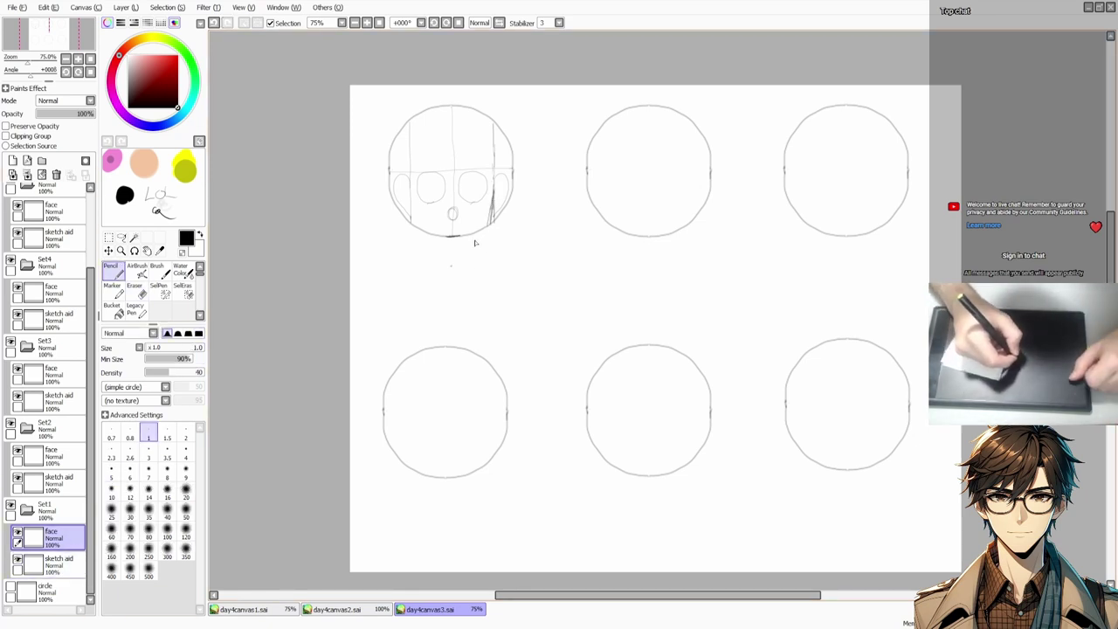
{"action": "key", "text": "ctrl+z"}
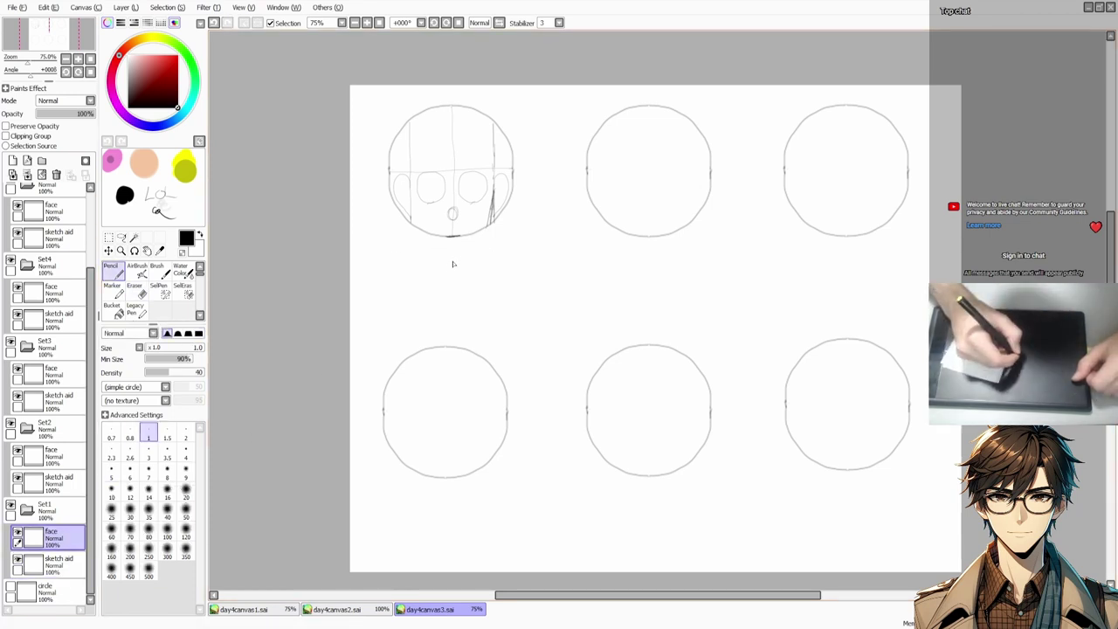
{"action": "left_click_drag", "start_coordinate": [411, 194], "coordinate": [415, 226]}
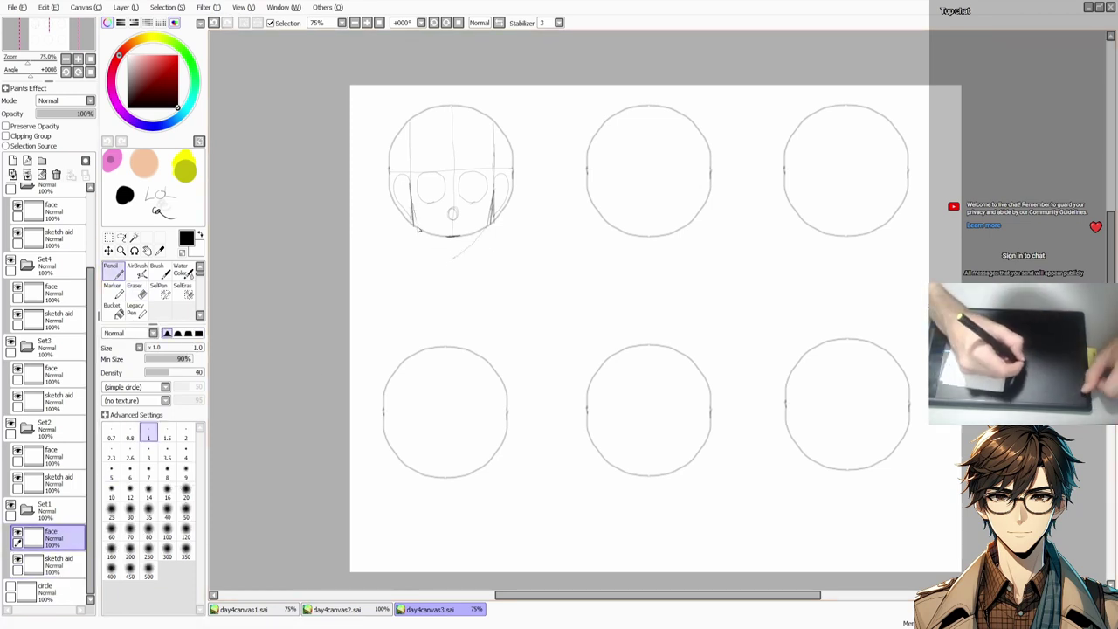
{"action": "key", "text": "ctrl+z"}
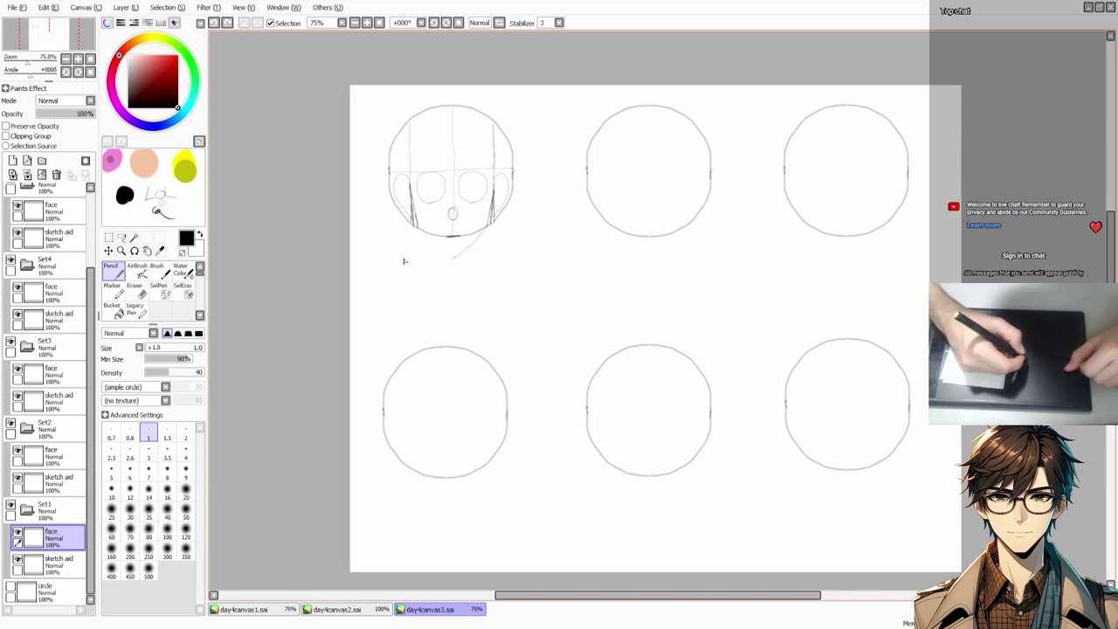
Step: Draw the opposite jaw line, rotating the canvas for the stroke, and join both jaw lines with a narrow chin below the circle
{"action": "mouse_move", "coordinate": [402, 258]}
{"action": "left_mouse_down"}
{"action": "mouse_move", "coordinate": [445, 231]}
{"action": "mouse_move", "coordinate": [495, 148]}
{"action": "left_mouse_up"}
{"action": "key", "text": "ctrl+z"}
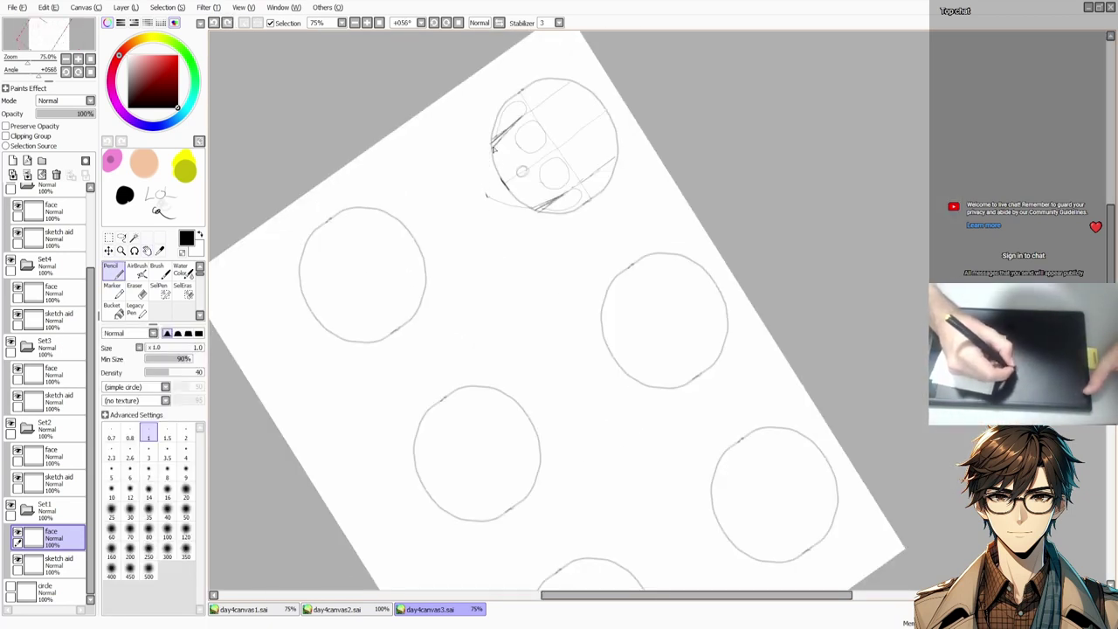
{"action": "key", "text": "Home"}
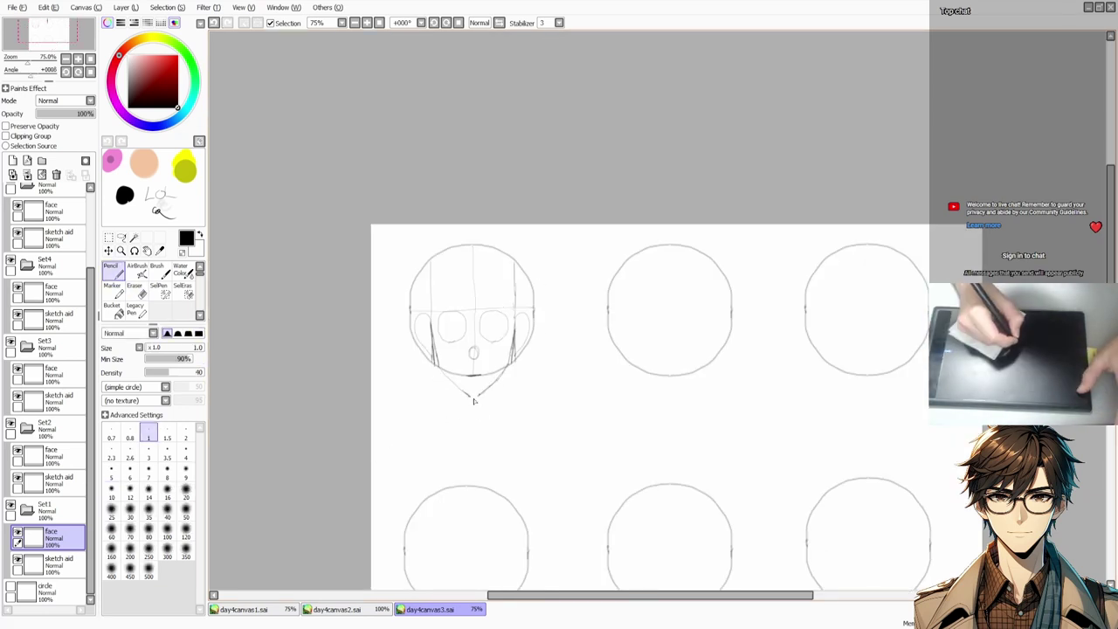
{"action": "left_click_drag", "start_coordinate": [475, 400], "coordinate": [482, 397]}
{"action": "key", "text": "ctrl+z"}
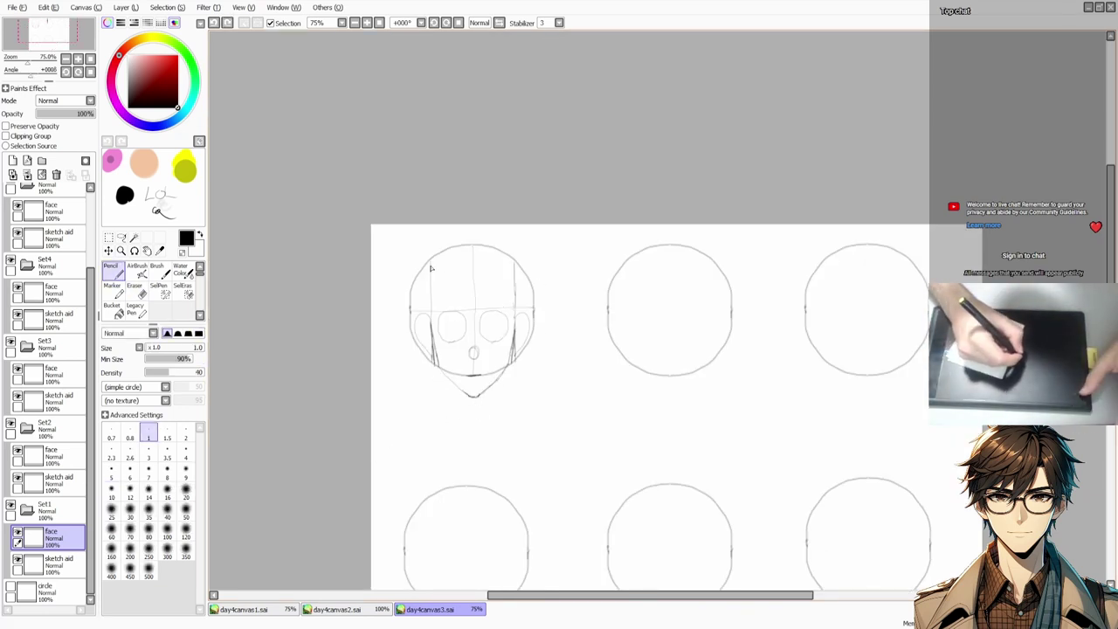
Step: Trace both straight sides of the head above the cheeks on Set1's face layer, and erase the upper guide lines on its sketch aid layer
{"action": "left_click_drag", "start_coordinate": [432, 262], "coordinate": [435, 344]}
{"action": "mouse_move", "coordinate": [514, 269]}
{"action": "left_mouse_down"}
{"action": "mouse_move", "coordinate": [517, 332]}
{"action": "mouse_move", "coordinate": [516, 285]}
{"action": "left_mouse_up"}
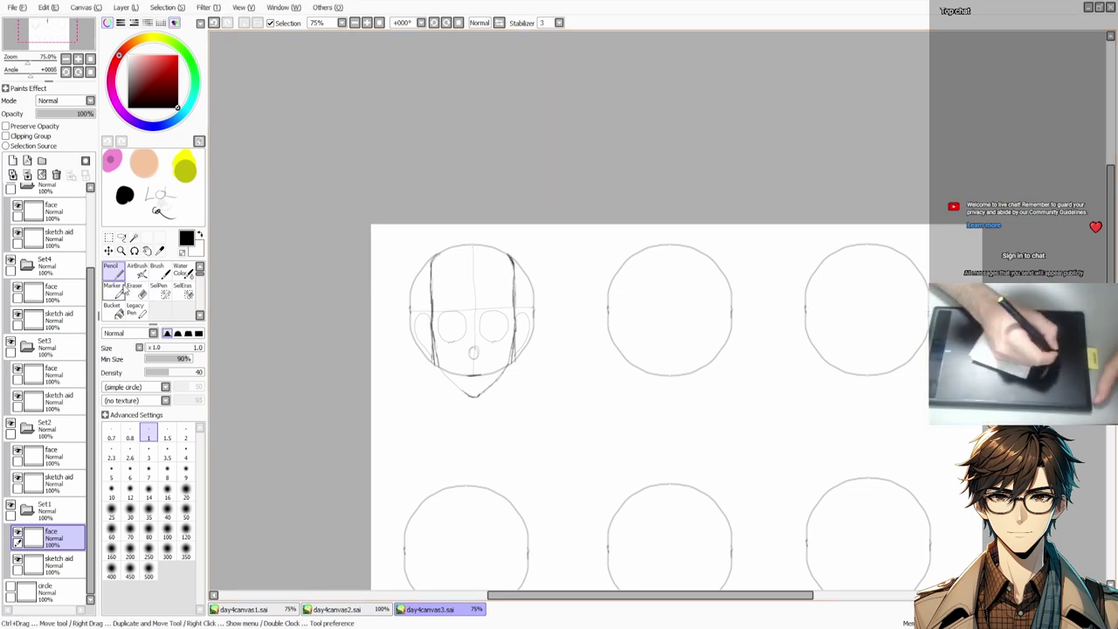
{"action": "left_click", "coordinate": [52, 562]}
{"action": "key", "text": "e"}
{"action": "left_click", "coordinate": [52, 535]}
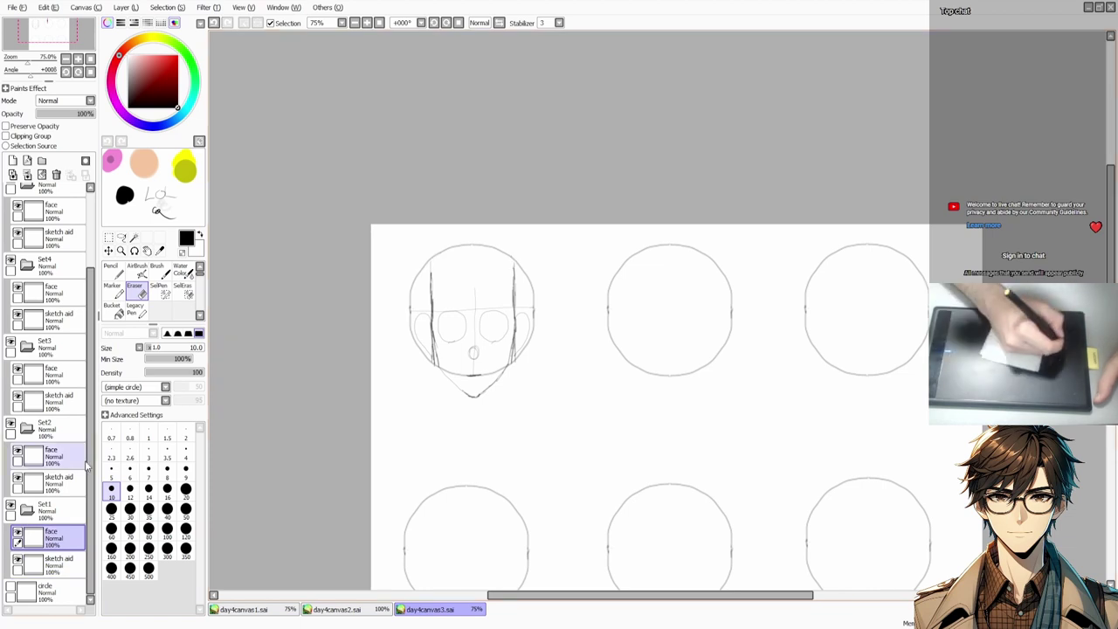
Step: Draw the rounded top of the head along the circle on Set1's face layer, curving it into both side lines
{"action": "key", "text": "n"}
{"action": "mouse_move", "coordinate": [431, 271]}
{"action": "left_mouse_down"}
{"action": "mouse_move", "coordinate": [447, 248]}
{"action": "mouse_move", "coordinate": [513, 277]}
{"action": "mouse_move", "coordinate": [508, 251]}
{"action": "mouse_move", "coordinate": [451, 247]}
{"action": "left_mouse_up"}
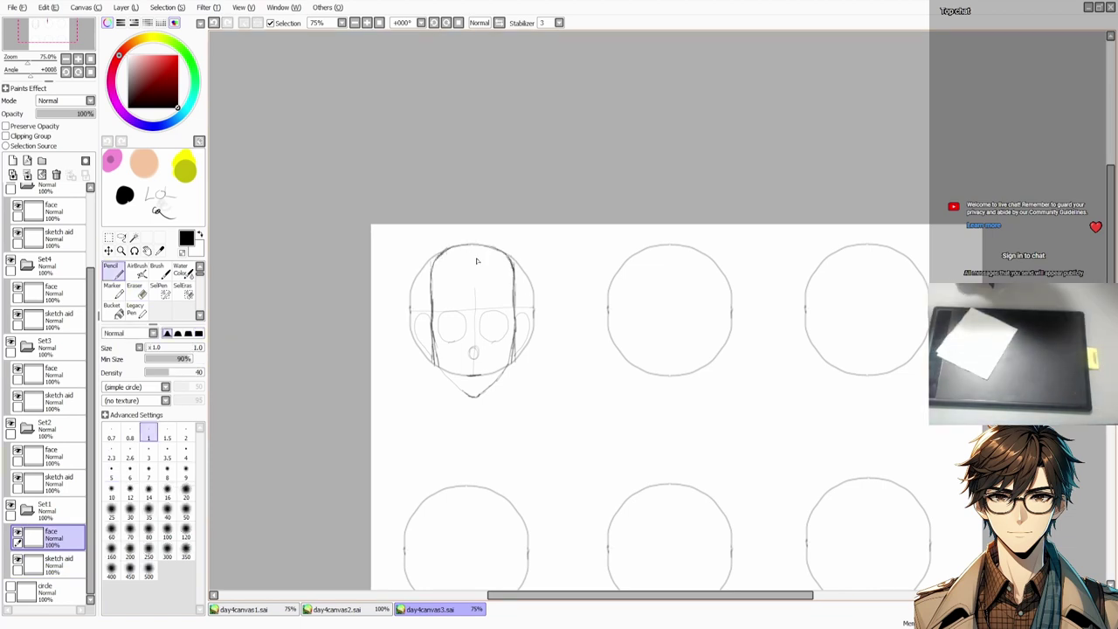
{"action": "mouse_move", "coordinate": [437, 251]}
{"action": "left_mouse_down"}
{"action": "mouse_move", "coordinate": [425, 352]}
{"action": "mouse_move", "coordinate": [461, 374]}
{"action": "left_mouse_up"}
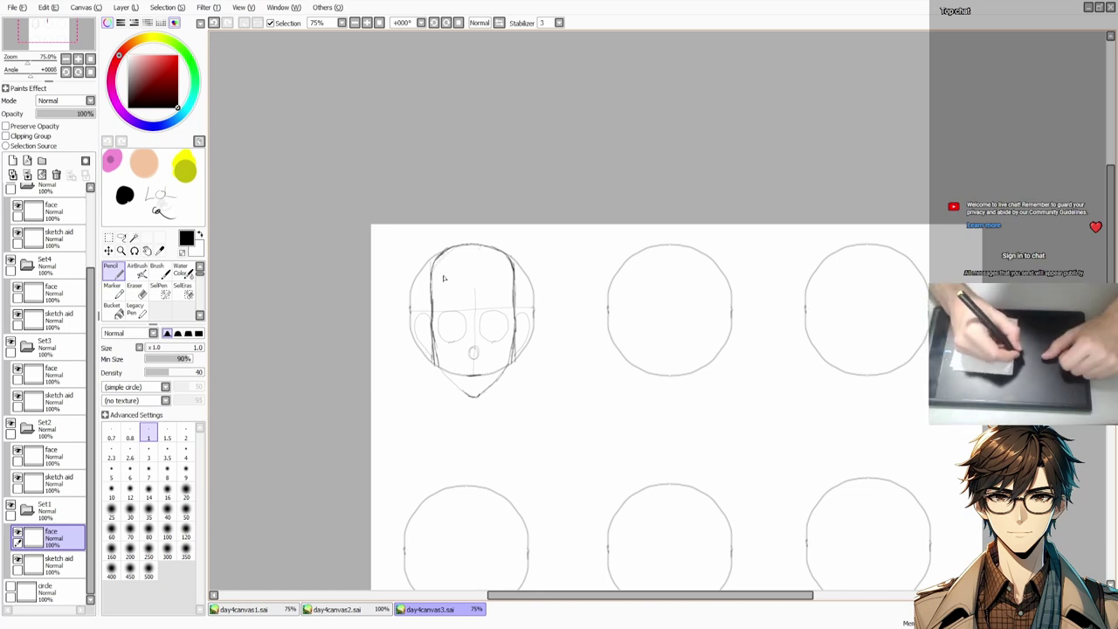
{"action": "left_click_drag", "start_coordinate": [441, 255], "coordinate": [435, 284]}
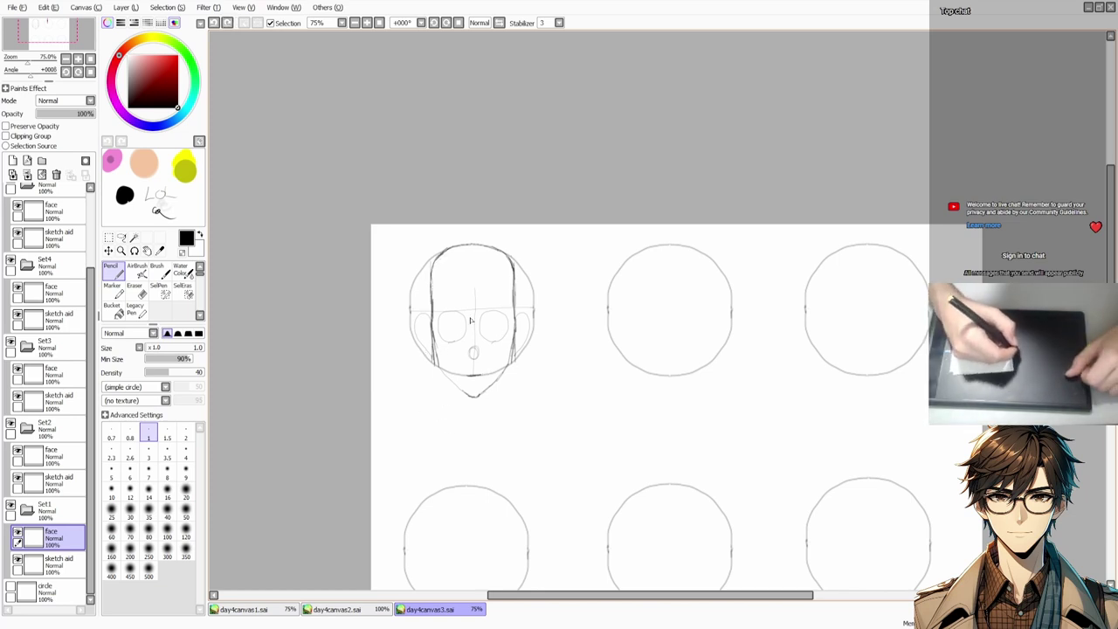
Step: Sketch the neck, shoulder lines and V-shaped collar base below the first head, redoing strokes as needed
{"action": "mouse_move", "coordinate": [458, 387]}
{"action": "left_mouse_down"}
{"action": "mouse_move", "coordinate": [447, 446]}
{"action": "mouse_move", "coordinate": [486, 456]}
{"action": "mouse_move", "coordinate": [447, 456]}
{"action": "mouse_move", "coordinate": [474, 472]}
{"action": "left_mouse_up"}
{"action": "mouse_move", "coordinate": [494, 404]}
{"action": "left_mouse_down"}
{"action": "mouse_move", "coordinate": [496, 418]}
{"action": "mouse_move", "coordinate": [533, 426]}
{"action": "left_mouse_up"}
{"action": "key", "text": "ctrl+z"}
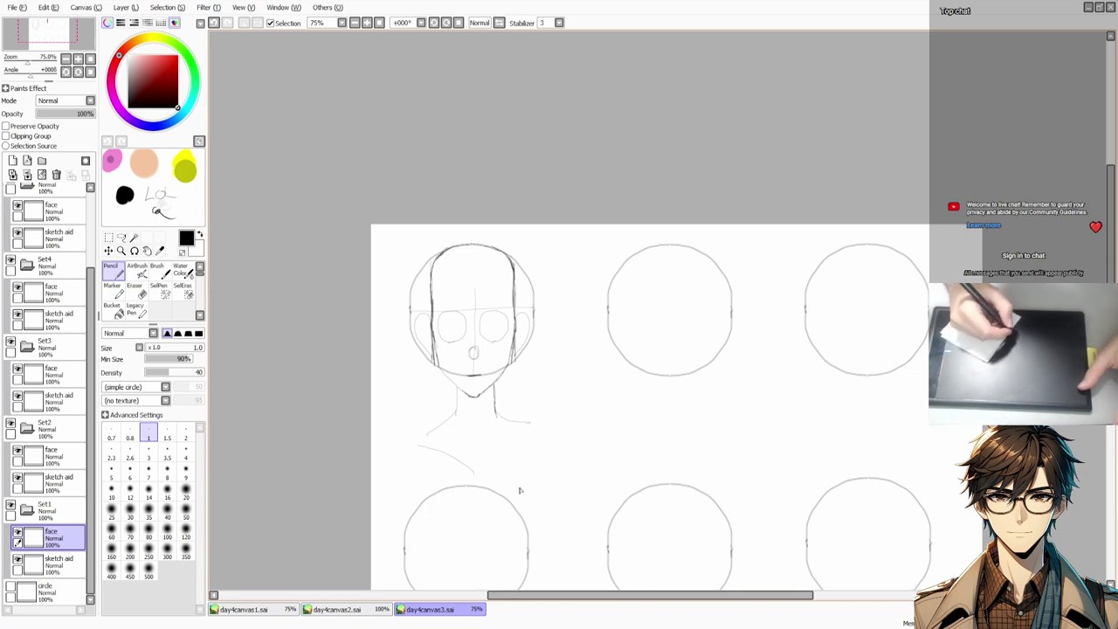
{"action": "key", "text": "ctrl+z"}
{"action": "mouse_move", "coordinate": [534, 432]}
{"action": "left_mouse_down"}
{"action": "mouse_move", "coordinate": [497, 493]}
{"action": "mouse_move", "coordinate": [446, 455]}
{"action": "mouse_move", "coordinate": [510, 447]}
{"action": "left_mouse_up"}
{"action": "key", "text": "ctrl+z"}
Step: Hide Set1's sketch aid layer and erase the stray line ends along the first head's jaw on the face layer
{"action": "left_click", "coordinate": [18, 559]}
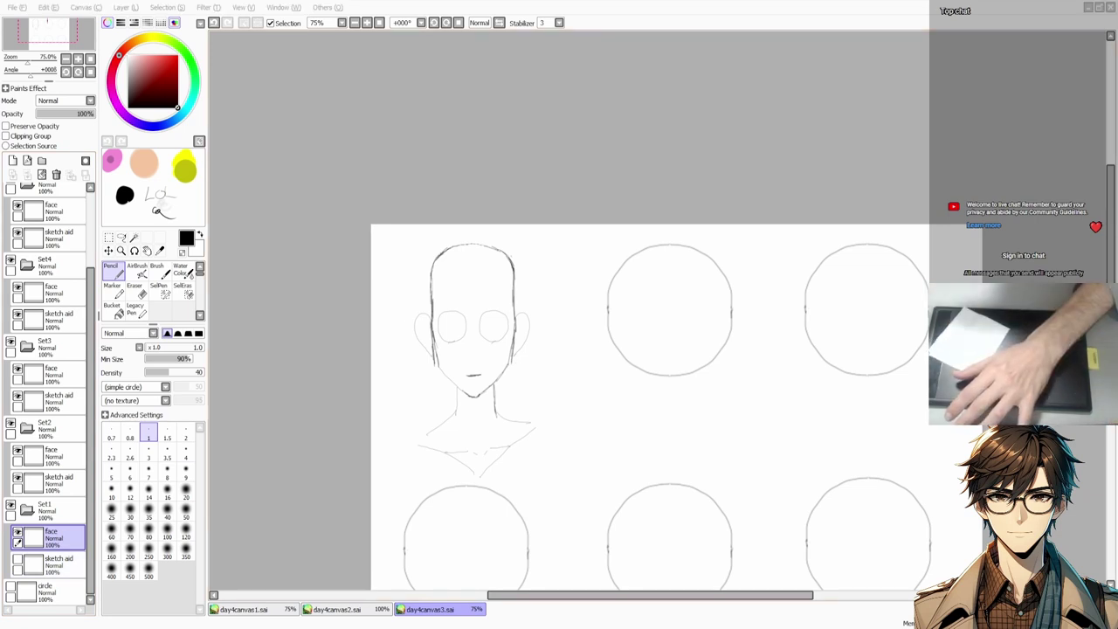
{"action": "key", "text": "e"}
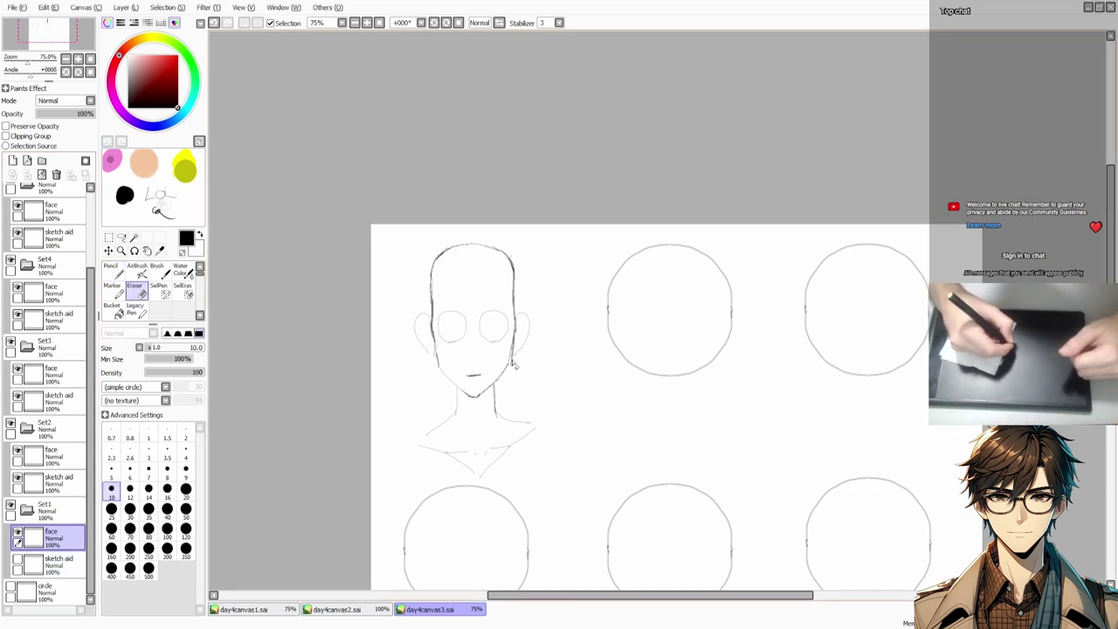
{"action": "key", "text": "e"}
{"action": "key", "text": "e"}
{"action": "key", "text": "e"}
{"action": "left_click_drag", "start_coordinate": [434, 321], "coordinate": [437, 376]}
{"action": "key", "text": "ctrl+z"}
Step: Try erasing the rounded top of the first head and redrawing it between the two side lines
{"action": "key", "text": "e"}
{"action": "left_click_drag", "start_coordinate": [449, 253], "coordinate": [517, 280]}
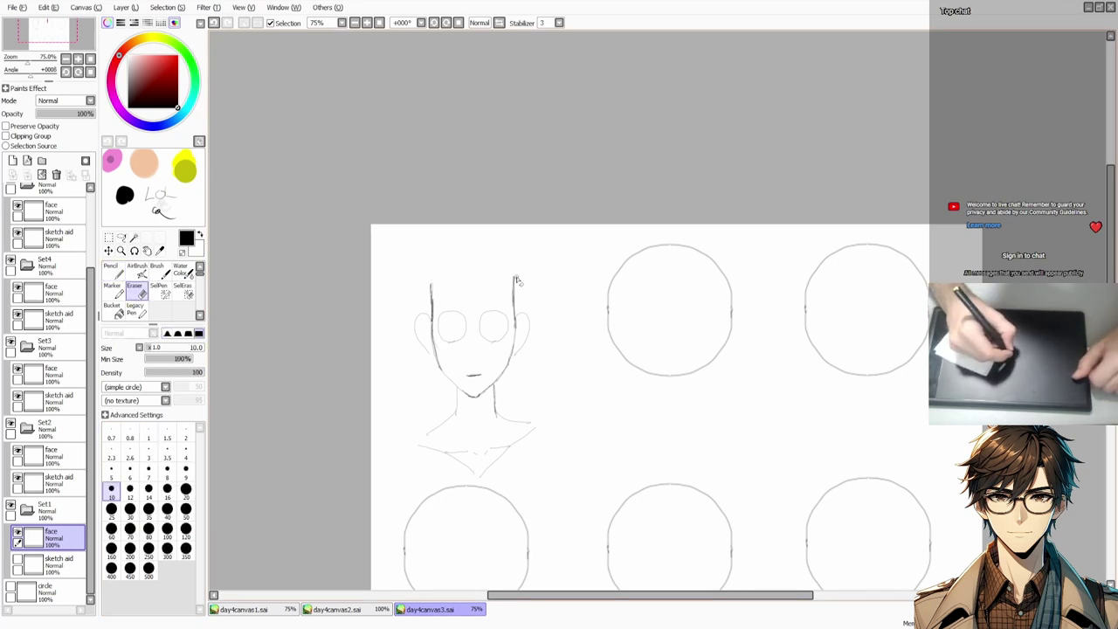
{"action": "key", "text": "e"}
{"action": "mouse_move", "coordinate": [434, 274]}
{"action": "left_mouse_down"}
{"action": "mouse_move", "coordinate": [502, 255]}
{"action": "mouse_move", "coordinate": [515, 281]}
{"action": "left_mouse_up"}
{"action": "key", "text": "ctrl+z"}
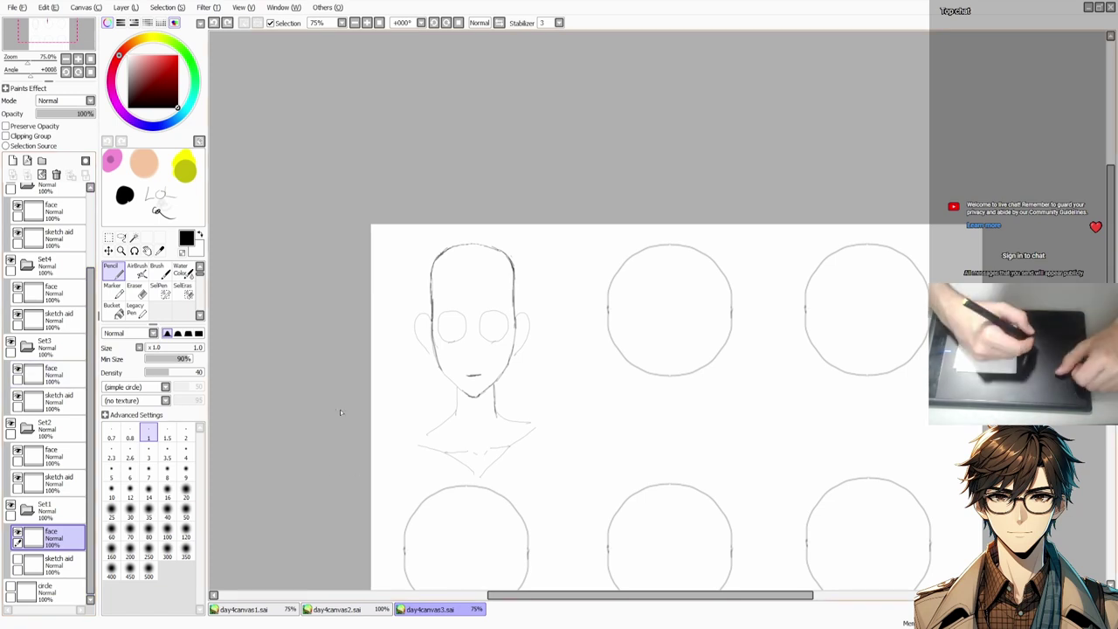
Step: Show Set1's sketch aid layer and draw the eye line, inner oval, centre tick, ear and jaw stroke for the second head on Set2's sketch aid layer
{"action": "left_click", "coordinate": [18, 560]}
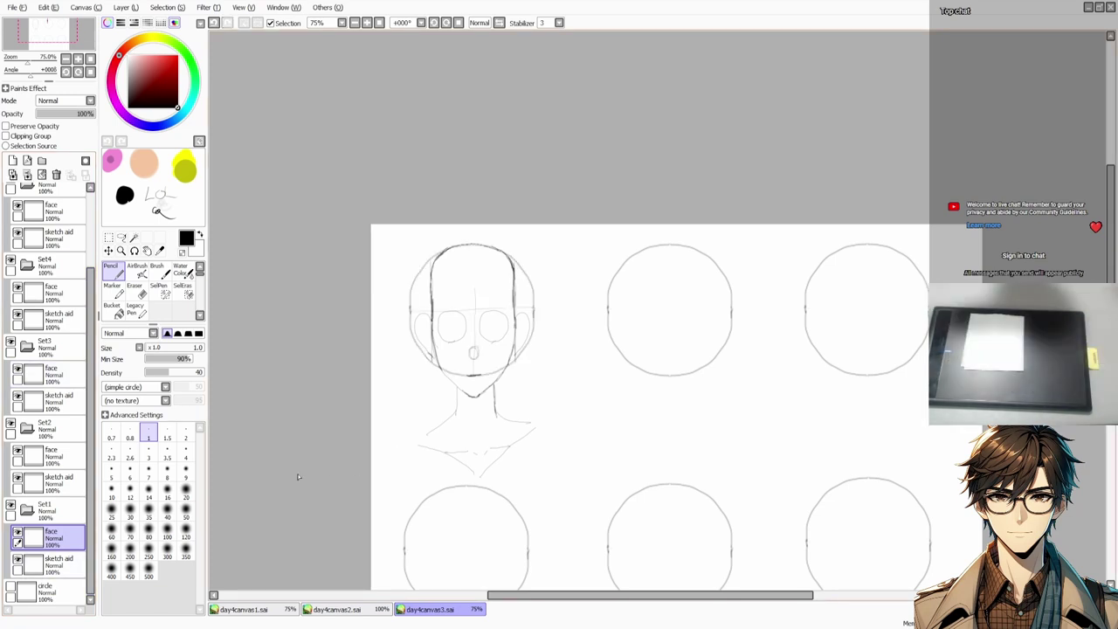
{"action": "left_click", "coordinate": [52, 481]}
{"action": "left_click_drag", "start_coordinate": [609, 310], "coordinate": [728, 311]}
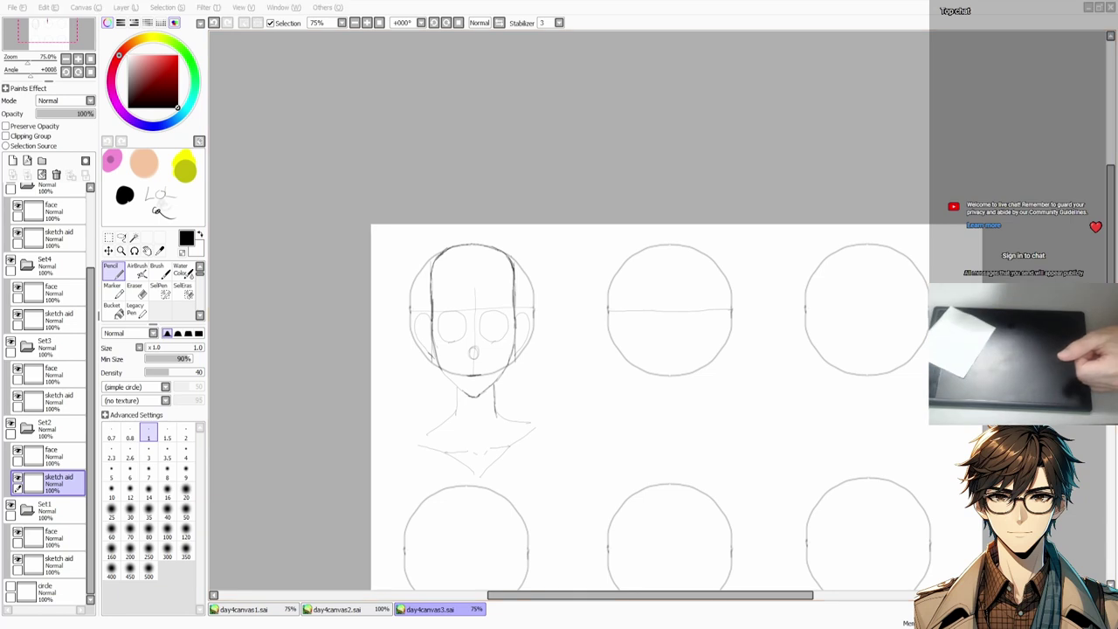
{"action": "mouse_move", "coordinate": [669, 295]}
{"action": "left_mouse_down"}
{"action": "mouse_move", "coordinate": [671, 321]}
{"action": "mouse_move", "coordinate": [711, 300]}
{"action": "mouse_move", "coordinate": [651, 339]}
{"action": "mouse_move", "coordinate": [678, 353]}
{"action": "left_mouse_up"}
{"action": "key", "text": "ctrl+z"}
{"action": "key", "text": "ctrl+z"}
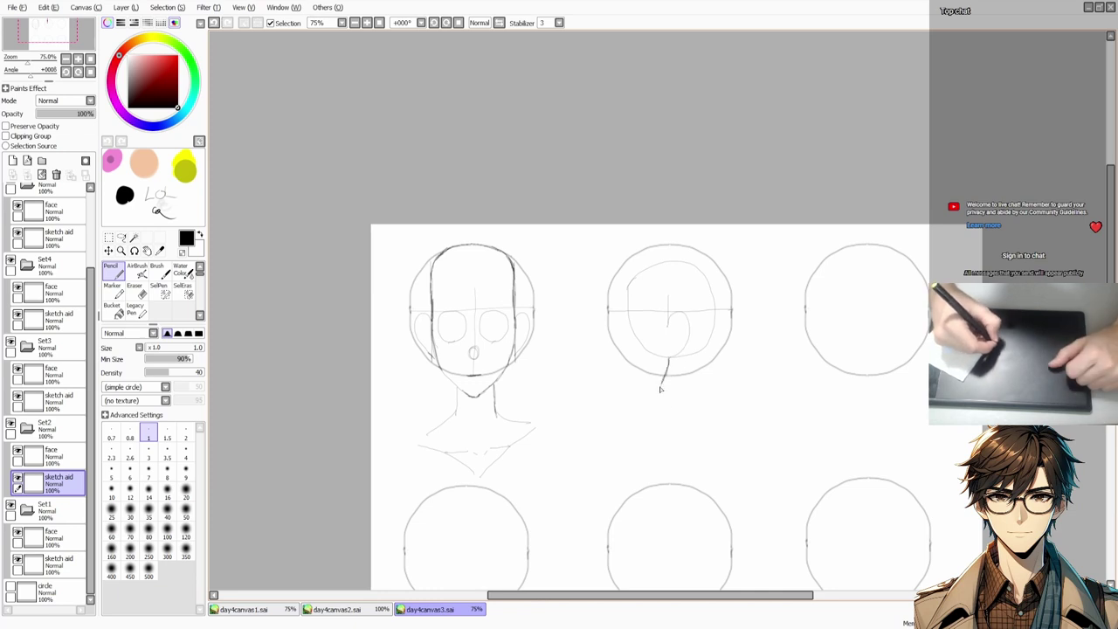
Step: Sketch the front and back neck lines below the second circle, redoing the back line
{"action": "left_click_drag", "start_coordinate": [648, 397], "coordinate": [651, 445]}
{"action": "left_click_drag", "start_coordinate": [705, 384], "coordinate": [706, 417]}
{"action": "key", "text": "ctrl+z"}
{"action": "left_click_drag", "start_coordinate": [706, 363], "coordinate": [718, 436]}
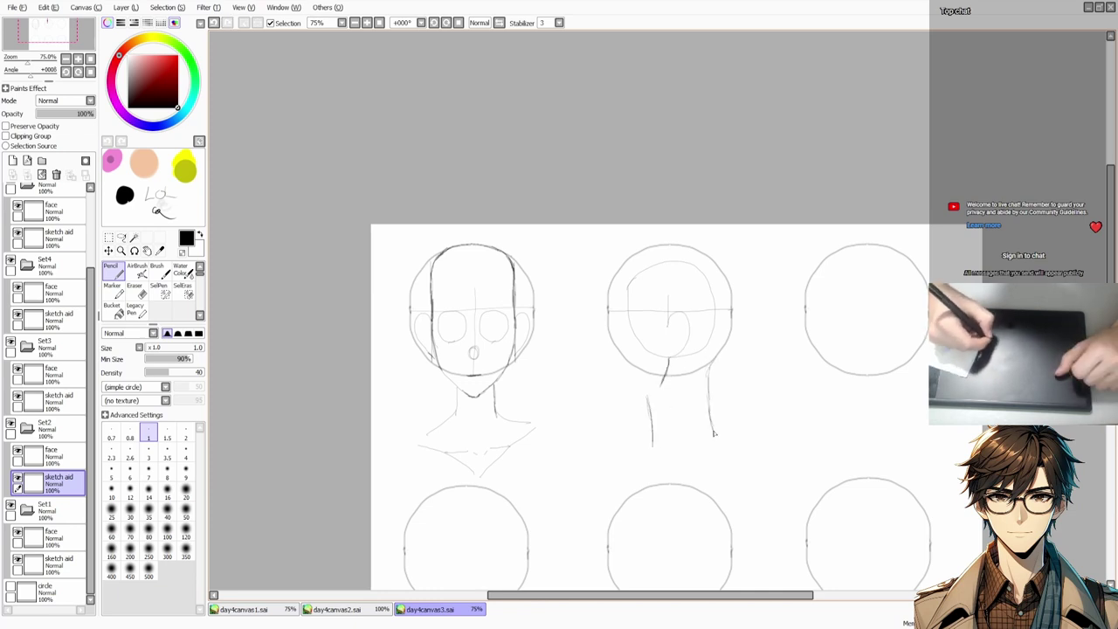
{"action": "left_click_drag", "start_coordinate": [708, 385], "coordinate": [720, 439]}
Step: Darken the second head's neck on Set2's face layer and add the shoulder and collar lines at its base
{"action": "key", "text": "ctrl+Up"}
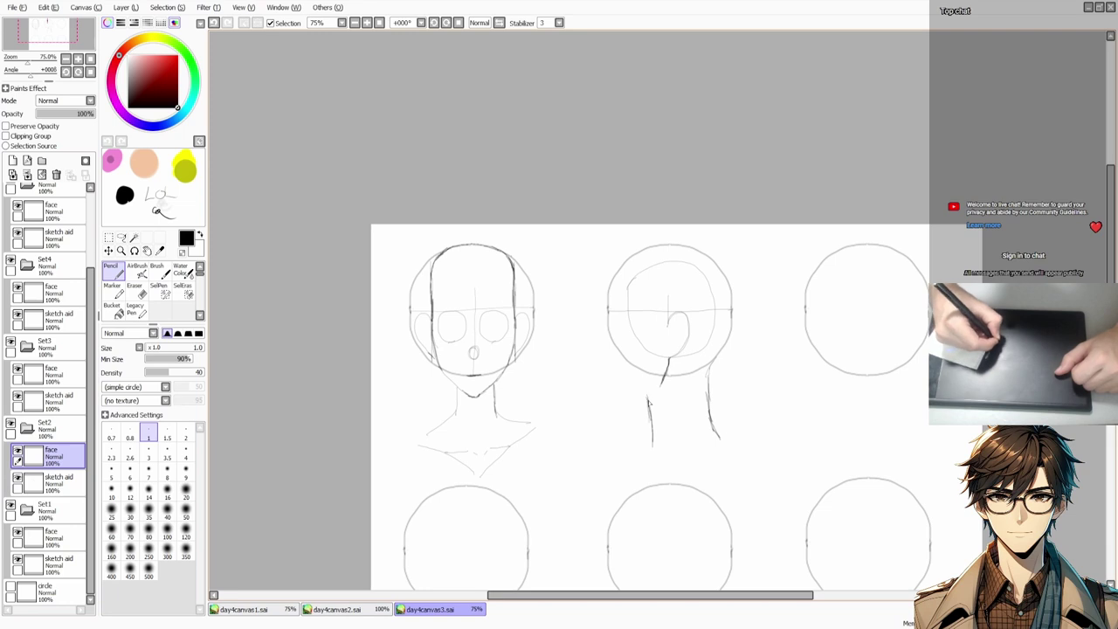
{"action": "key", "text": "e"}
{"action": "key", "text": "n"}
{"action": "mouse_move", "coordinate": [652, 441]}
{"action": "left_mouse_down"}
{"action": "mouse_move", "coordinate": [639, 479]}
{"action": "mouse_move", "coordinate": [722, 449]}
{"action": "left_mouse_up"}
{"action": "key", "text": "e"}
{"action": "key", "text": "n"}
Step: Drop a vertical profile guide from the eye line on Set2's sketch aid layer, and draw the lower face and chin underside on its face layer
{"action": "key", "text": "ctrl+Down"}
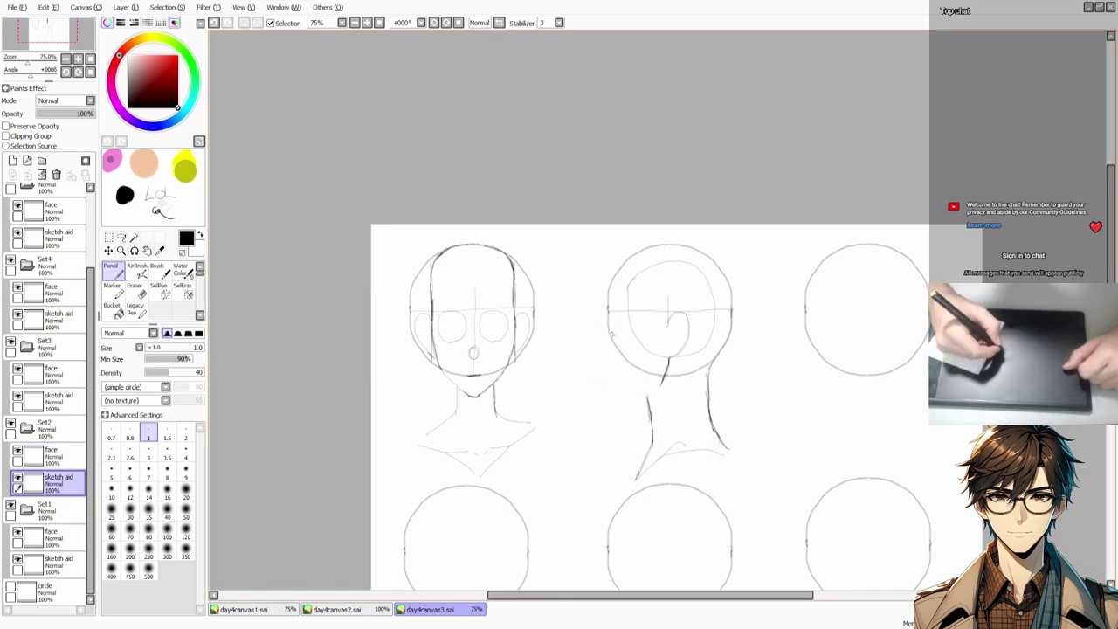
{"action": "mouse_move", "coordinate": [610, 316]}
{"action": "left_mouse_down"}
{"action": "mouse_move", "coordinate": [613, 395]}
{"action": "mouse_move", "coordinate": [614, 342]}
{"action": "mouse_move", "coordinate": [635, 391]}
{"action": "mouse_move", "coordinate": [650, 390]}
{"action": "left_mouse_up"}
{"action": "key", "text": "ctrl+Up"}
{"action": "key", "text": "ctrl+z"}
{"action": "key", "text": "ctrl+z"}
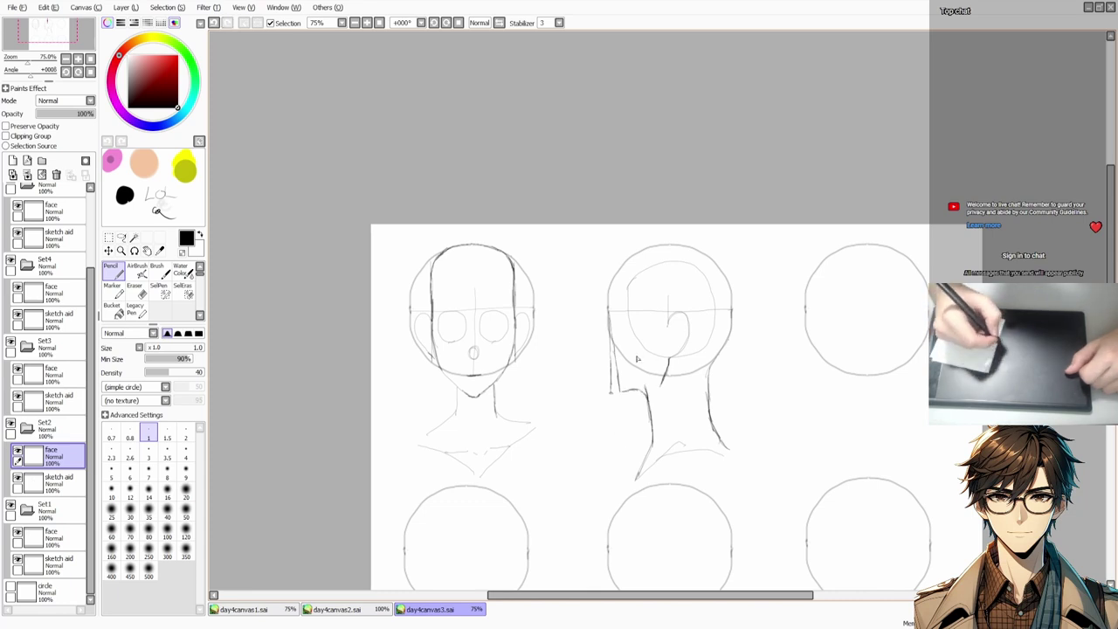
{"action": "key", "text": "ctrl+z"}
Step: Draw the second head's profile nose with a small circle at its tip, mouth and eye, and trace the skull from forehead to nape
{"action": "mouse_move", "coordinate": [611, 334]}
{"action": "left_mouse_down"}
{"action": "mouse_move", "coordinate": [602, 355]}
{"action": "mouse_move", "coordinate": [617, 403]}
{"action": "mouse_move", "coordinate": [625, 346]}
{"action": "mouse_move", "coordinate": [609, 339]}
{"action": "left_mouse_up"}
{"action": "key", "text": "ctrl+z"}
{"action": "key", "text": "ctrl+z"}
{"action": "key", "text": "ctrl+z"}
{"action": "key", "text": "ctrl+z"}
{"action": "key", "text": "ctrl+z"}
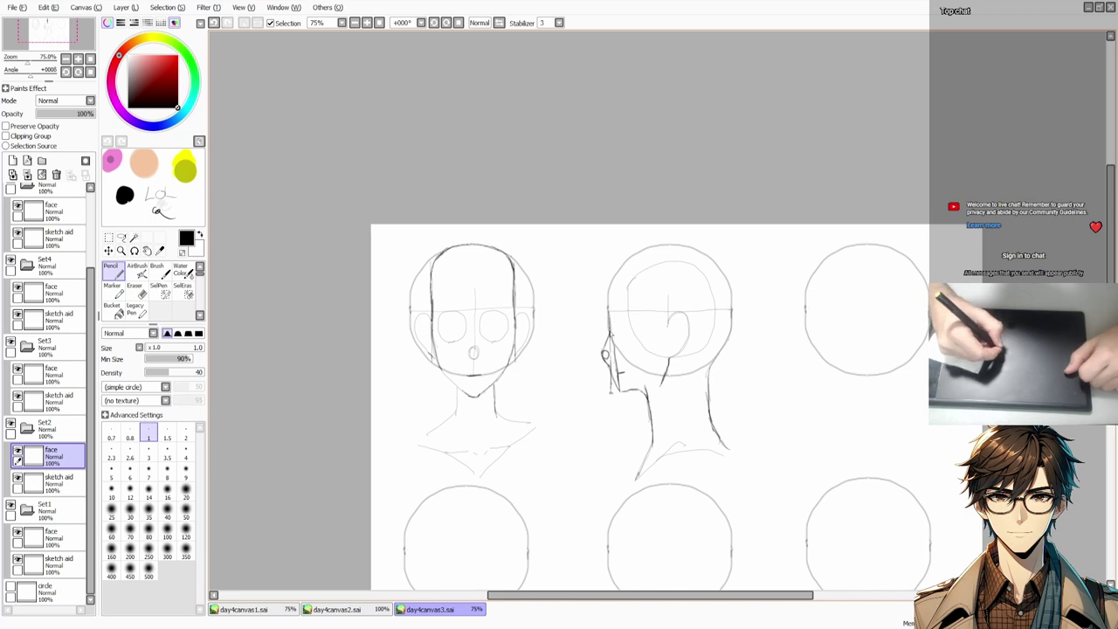
{"action": "mouse_move", "coordinate": [618, 274]}
{"action": "left_mouse_down"}
{"action": "mouse_move", "coordinate": [652, 247]}
{"action": "mouse_move", "coordinate": [688, 250]}
{"action": "mouse_move", "coordinate": [724, 280]}
{"action": "mouse_move", "coordinate": [731, 322]}
{"action": "mouse_move", "coordinate": [713, 378]}
{"action": "left_mouse_up"}
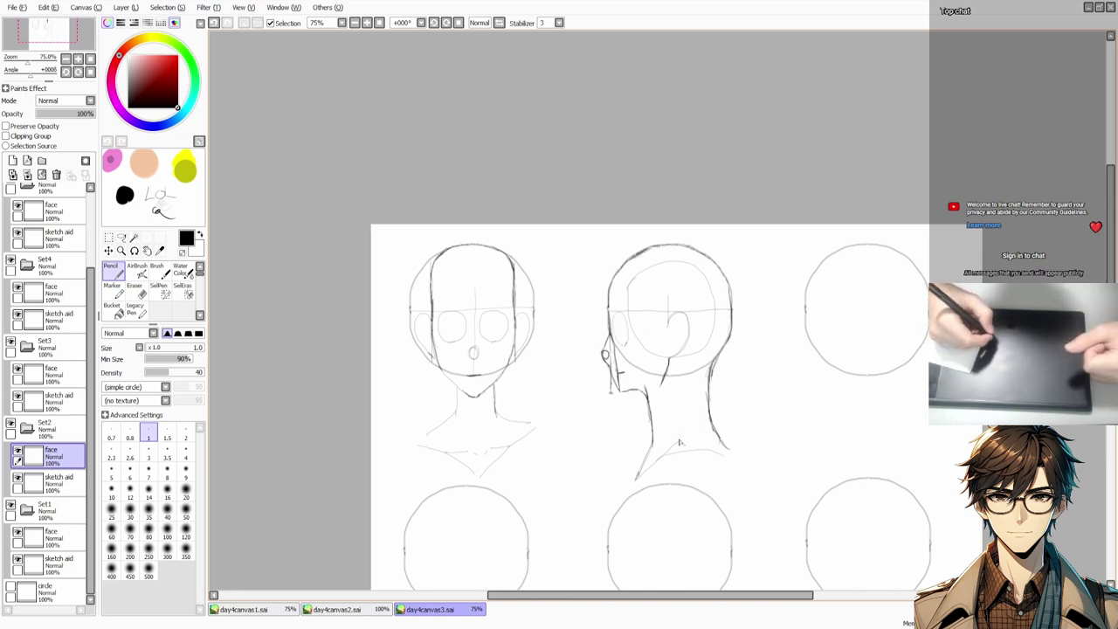
Step: Clean up the second head's profile with Set2's sketch aid layer hidden, reinforce the jaw and ear, and show the layer again
{"action": "left_click", "coordinate": [18, 477]}
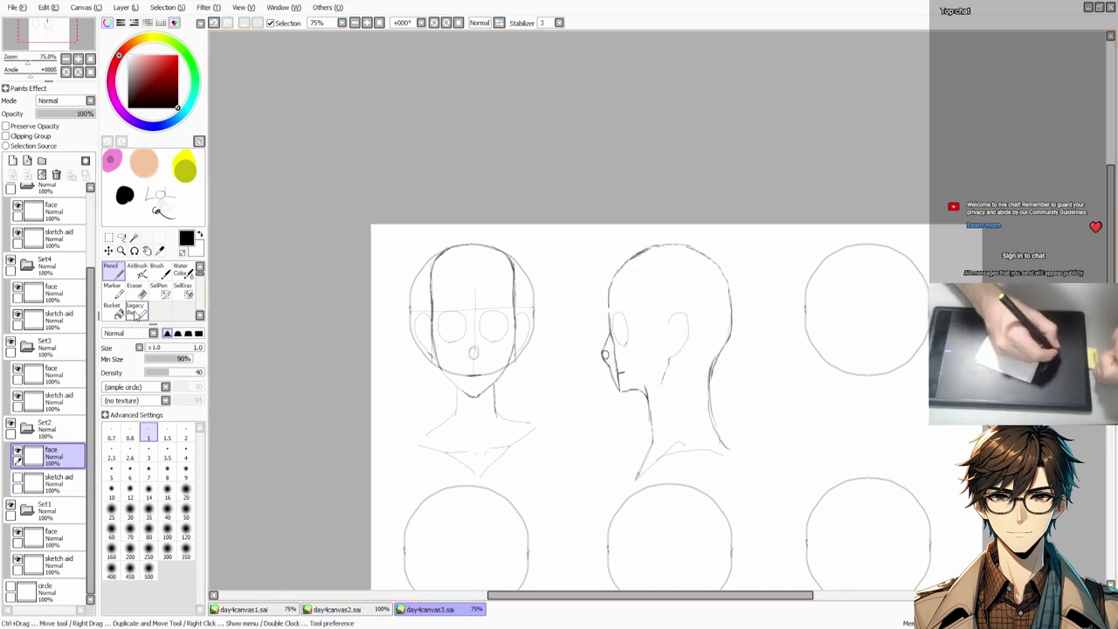
{"action": "key", "text": "e"}
{"action": "key", "text": "n"}
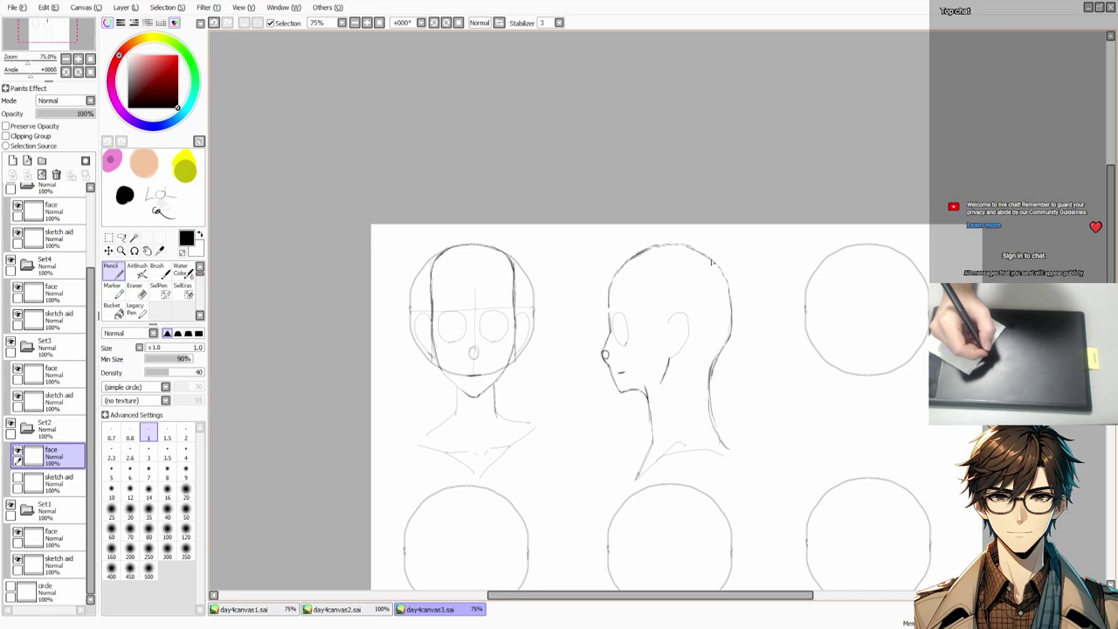
{"action": "left_click_drag", "start_coordinate": [669, 364], "coordinate": [657, 381]}
{"action": "key", "text": "ctrl+z"}
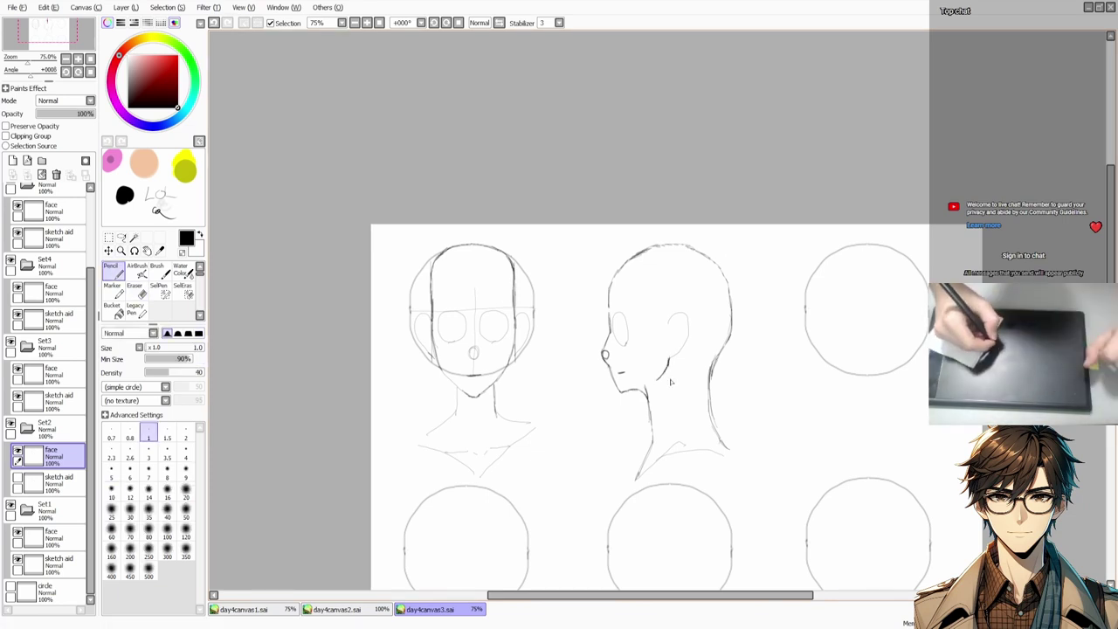
{"action": "left_click_drag", "start_coordinate": [684, 316], "coordinate": [673, 356]}
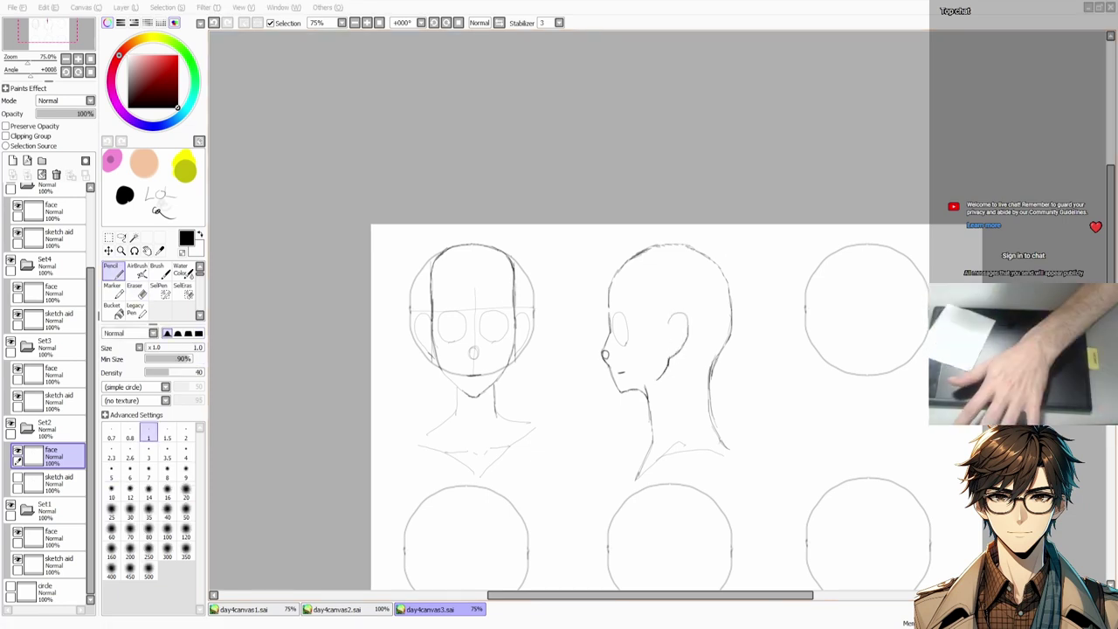
{"action": "left_click", "coordinate": [17, 479]}
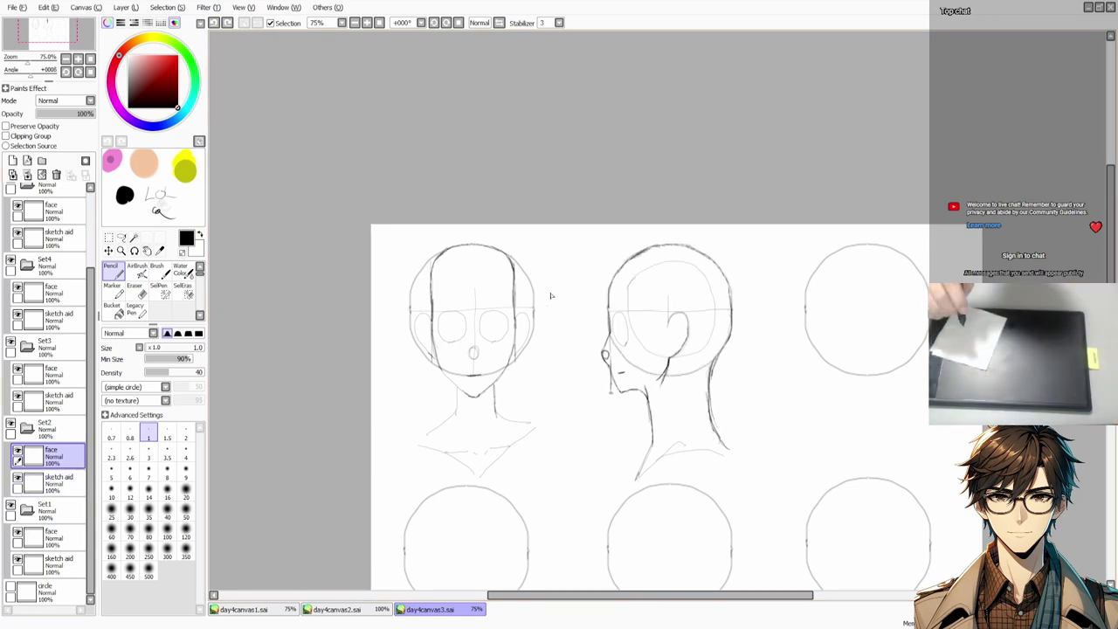
Step: Draw a horizontal eye line across the third circle on Set3's sketch aid layer and mark its quarter and half points with small arcs
{"action": "left_click_drag", "start_coordinate": [559, 292], "coordinate": [267, 270]}
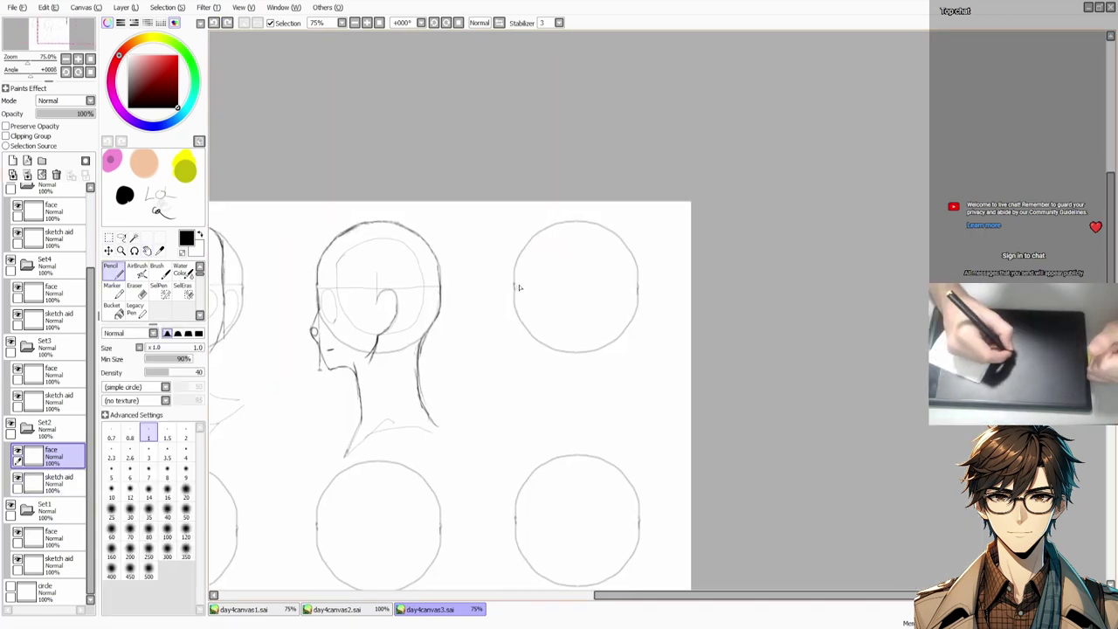
{"action": "left_click", "coordinate": [52, 400]}
{"action": "left_click_drag", "start_coordinate": [515, 287], "coordinate": [638, 286]}
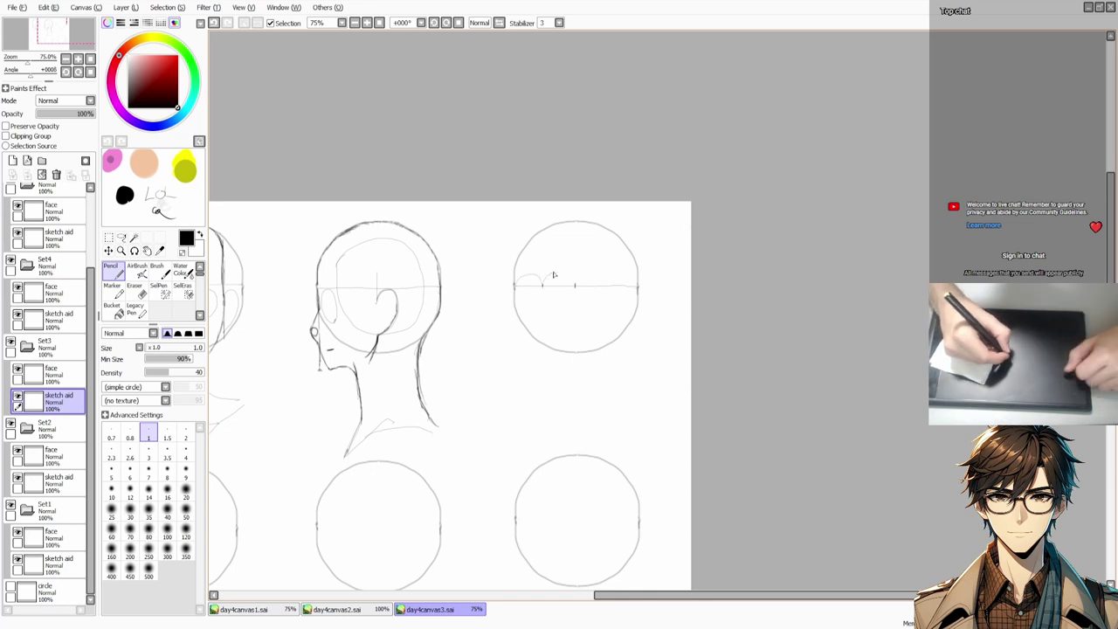
{"action": "left_click_drag", "start_coordinate": [550, 284], "coordinate": [577, 280]}
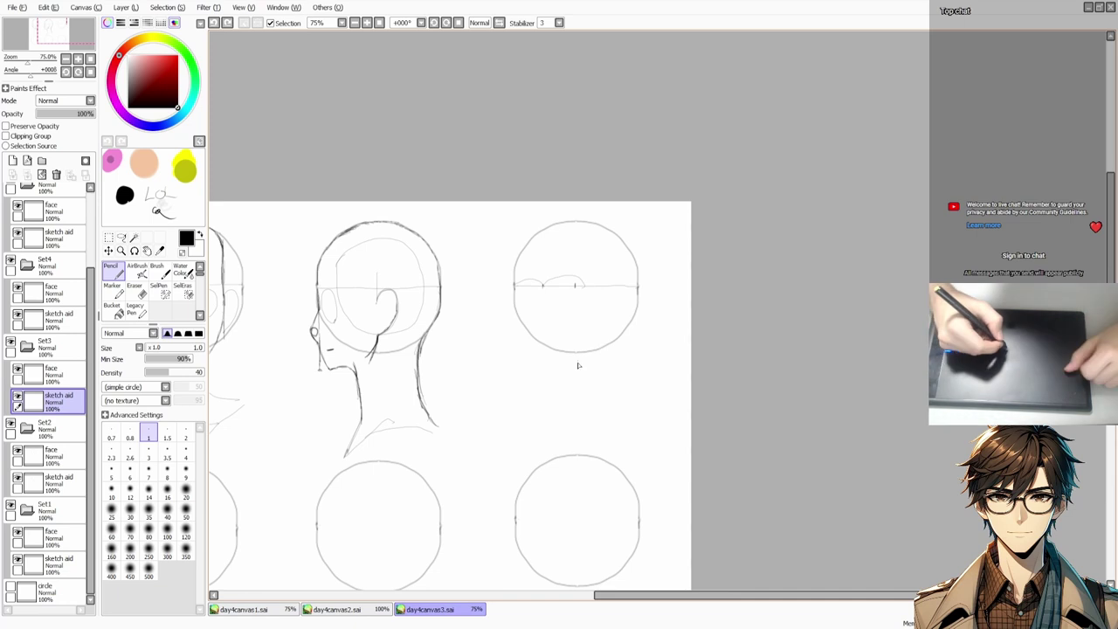
Step: Draw a narrow vertical oval for the side of the third head and a vertical line through it, redoing strokes
{"action": "mouse_move", "coordinate": [612, 246]}
{"action": "left_mouse_down"}
{"action": "mouse_move", "coordinate": [590, 277]}
{"action": "mouse_move", "coordinate": [612, 330]}
{"action": "left_mouse_up"}
{"action": "key", "text": "ctrl+z"}
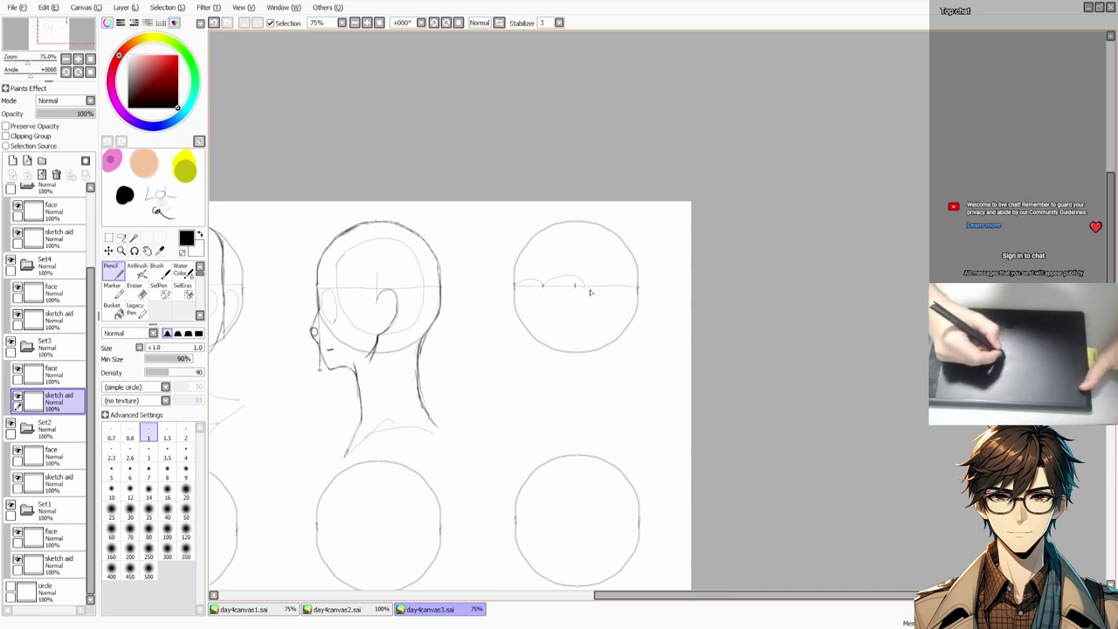
{"action": "left_click_drag", "start_coordinate": [617, 239], "coordinate": [591, 303]}
{"action": "left_click_drag", "start_coordinate": [616, 239], "coordinate": [615, 345]}
{"action": "key", "text": "ctrl+z"}
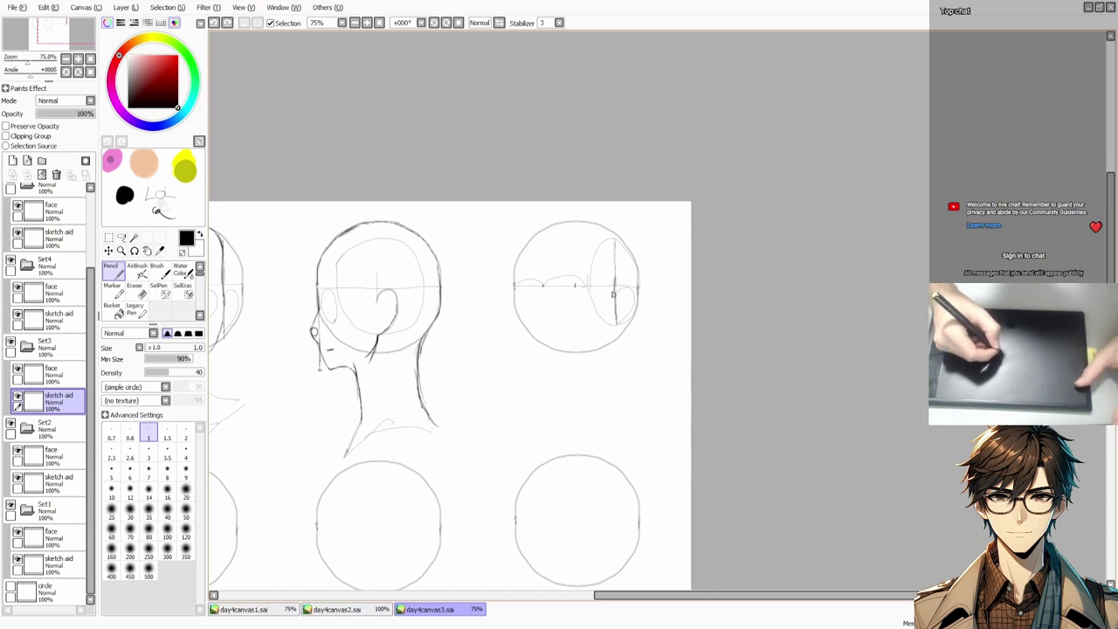
Step: Draw the third head's ear and rear jaw edge on Set3's face layer, and drop a vertical face centre line to chin level on its sketch aid layer
{"action": "left_click_drag", "start_coordinate": [614, 292], "coordinate": [612, 344]}
{"action": "left_click", "coordinate": [52, 373]}
{"action": "key", "text": "ctrl+z"}
{"action": "left_click_drag", "start_coordinate": [616, 290], "coordinate": [613, 317]}
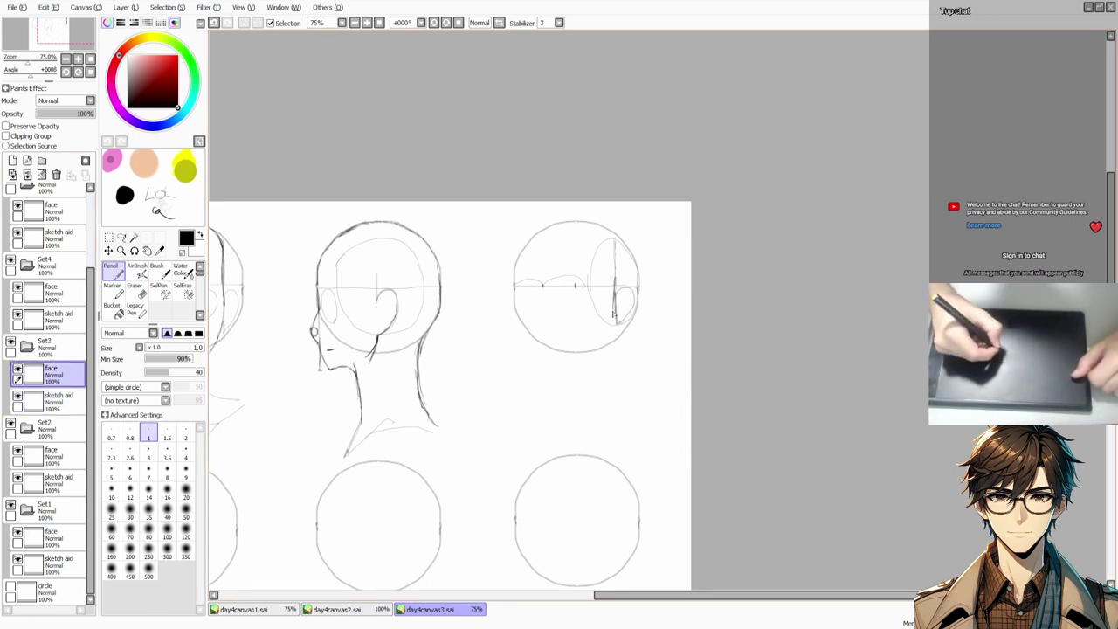
{"action": "left_click", "coordinate": [52, 400]}
{"action": "left_click_drag", "start_coordinate": [542, 287], "coordinate": [543, 371]}
Step: Trace the third head's skull, far cheek and jaw on Set3's face layer, and add round eyes, an oval nose and a short mouth
{"action": "left_click", "coordinate": [52, 373]}
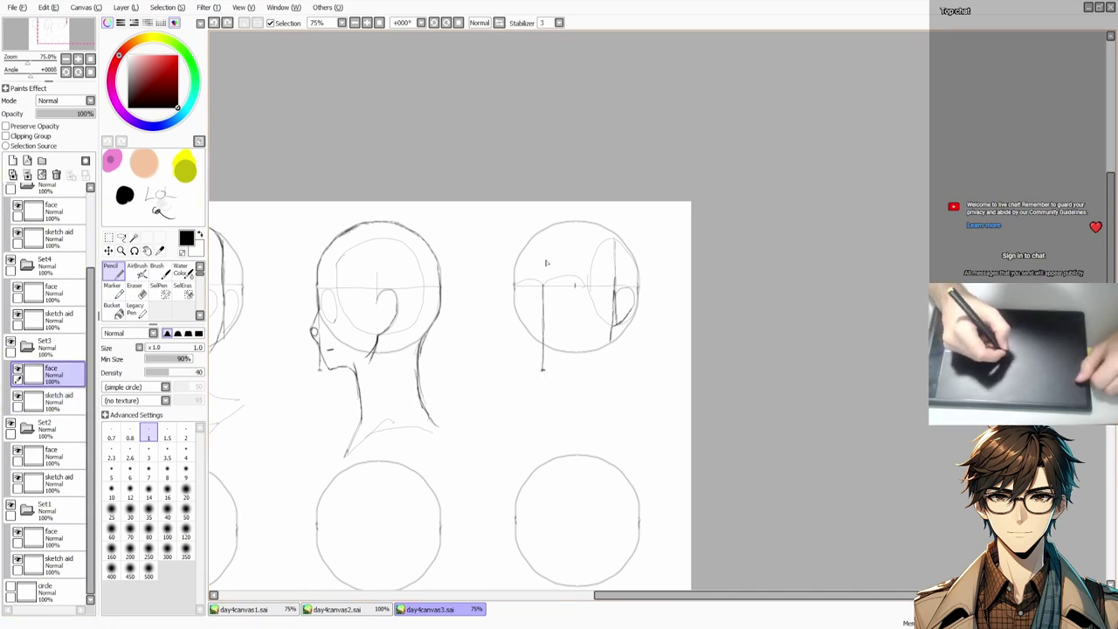
{"action": "left_click_drag", "start_coordinate": [617, 238], "coordinate": [642, 315]}
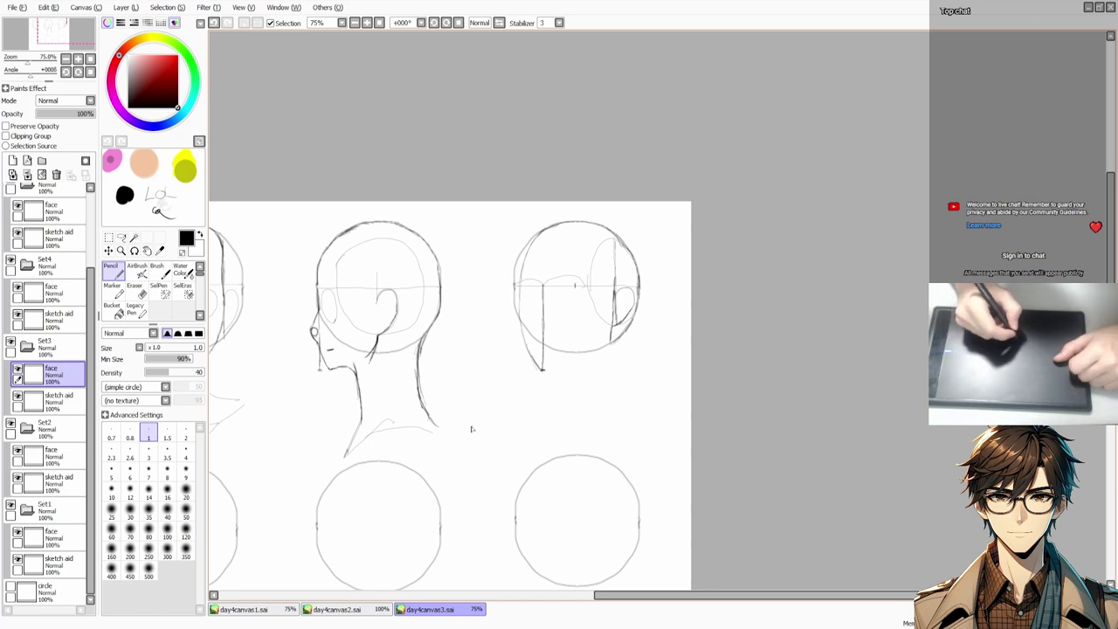
{"action": "left_click_drag", "start_coordinate": [607, 349], "coordinate": [547, 373]}
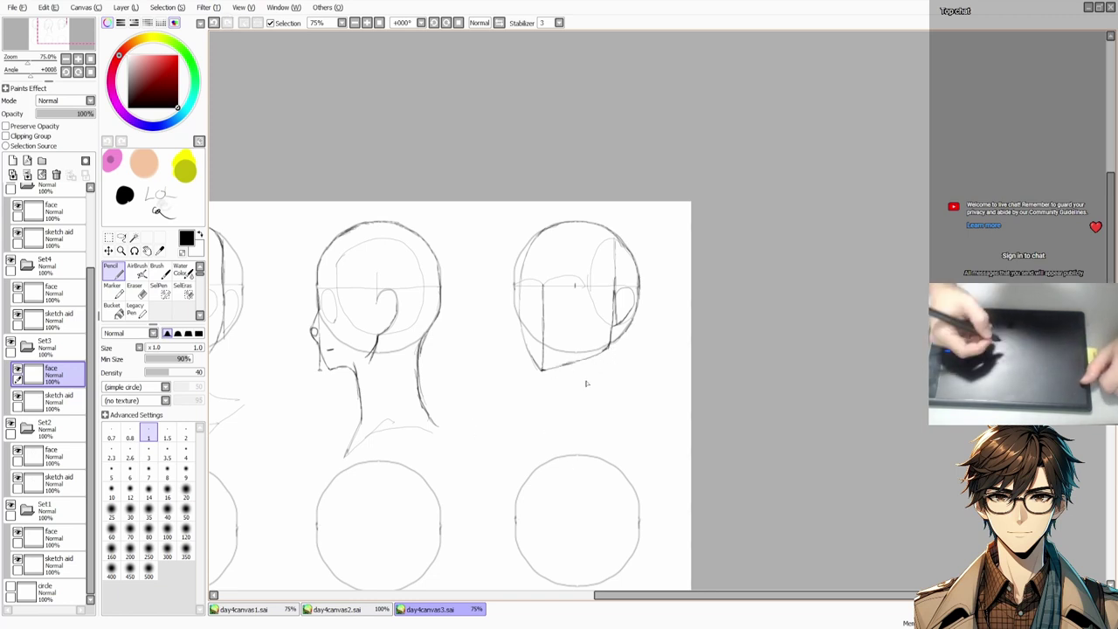
{"action": "mouse_move", "coordinate": [542, 320]}
{"action": "left_mouse_down"}
{"action": "mouse_move", "coordinate": [536, 332]}
{"action": "mouse_move", "coordinate": [557, 289]}
{"action": "mouse_move", "coordinate": [570, 317]}
{"action": "left_mouse_up"}
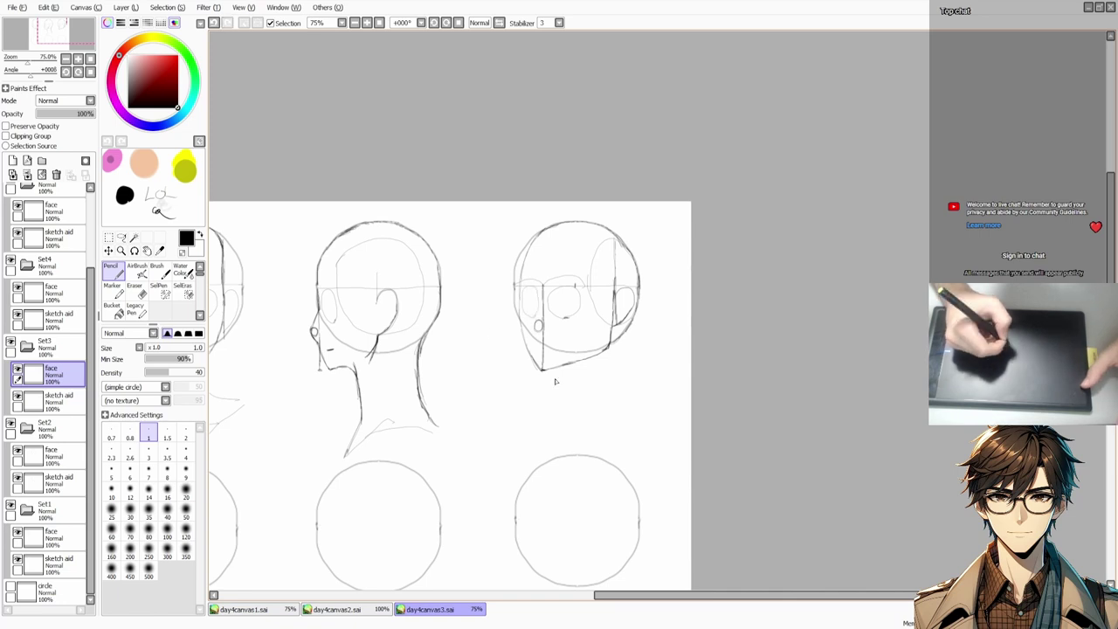
{"action": "left_click", "coordinate": [134, 288]}
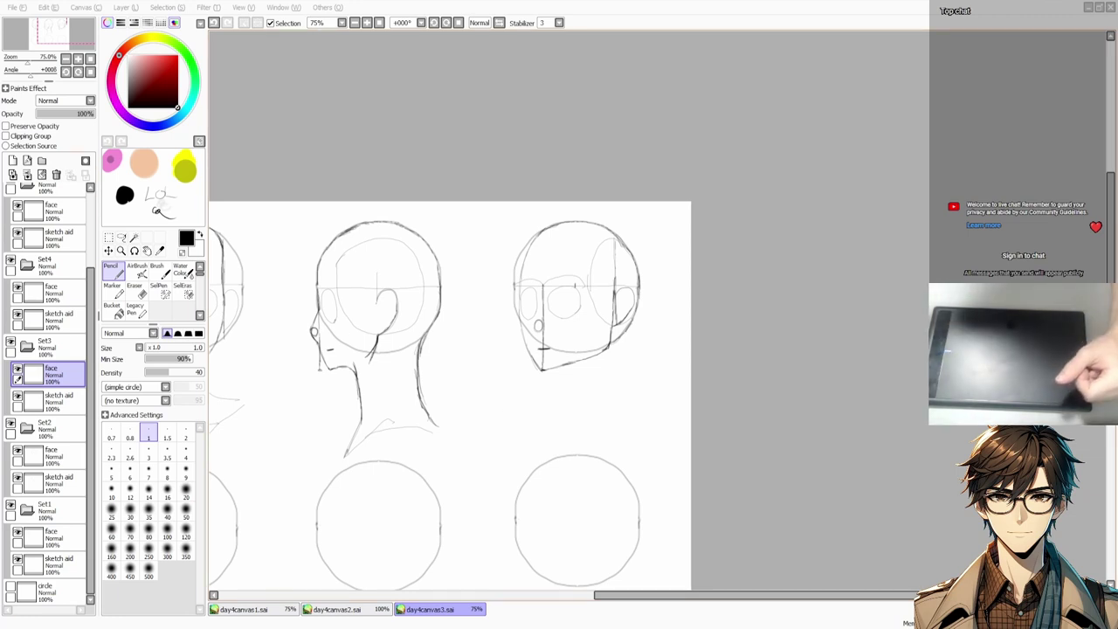
Step: Erase the third head's ear-side jaw lines and redraw the rear jaw edge slanting down from the ear
{"action": "key", "text": "e"}
{"action": "left_click_drag", "start_coordinate": [614, 293], "coordinate": [594, 359]}
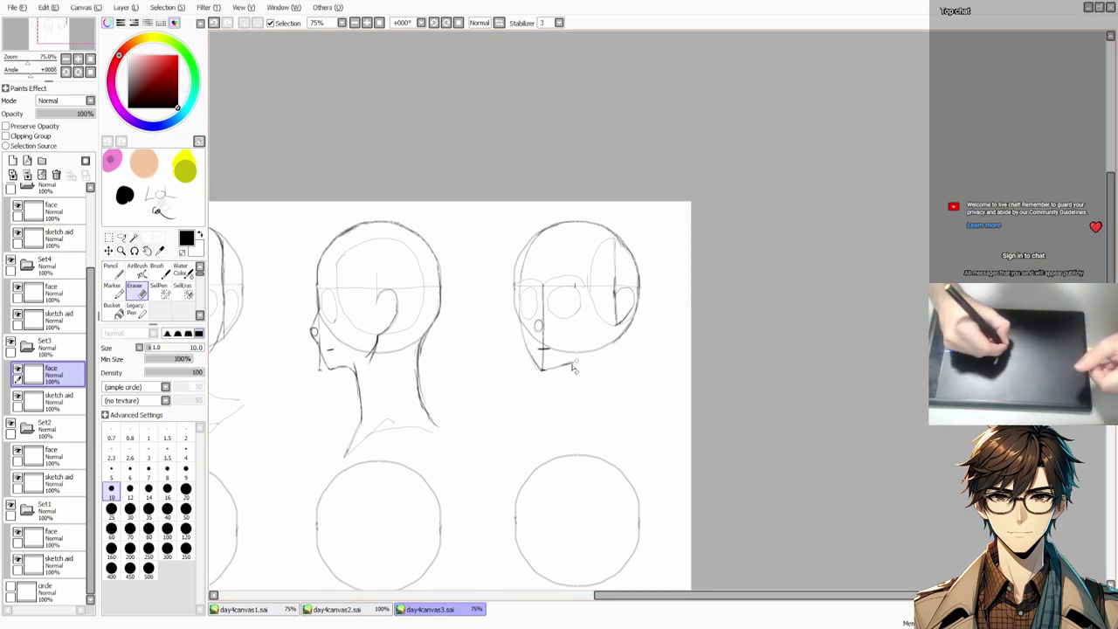
{"action": "key", "text": "n"}
{"action": "left_click_drag", "start_coordinate": [610, 319], "coordinate": [542, 371]}
{"action": "key", "text": "ctrl+z"}
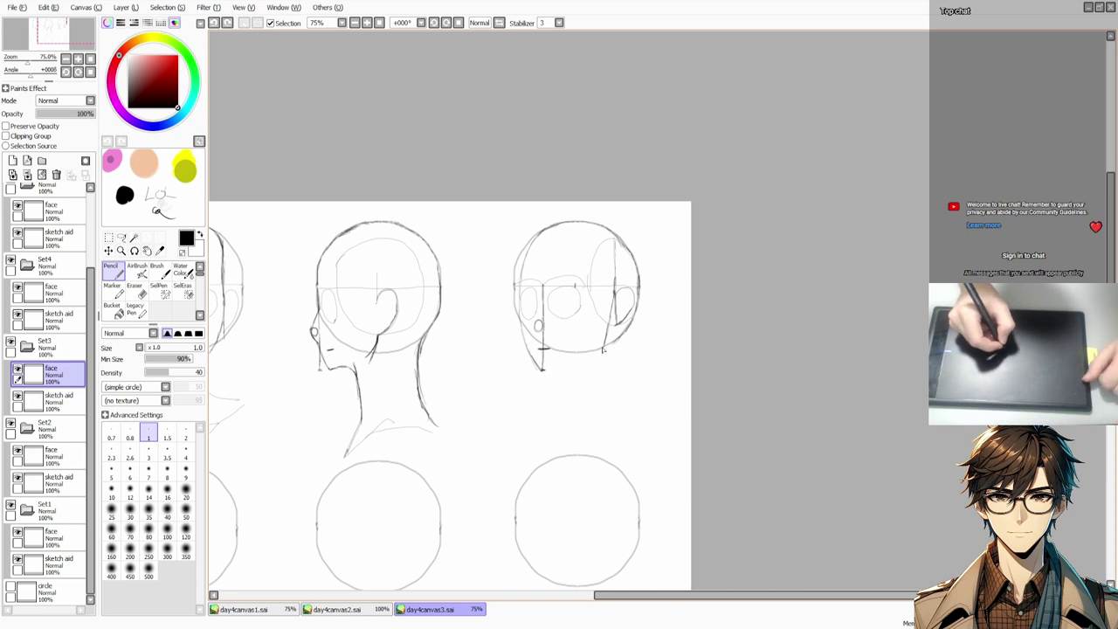
Step: Redraw the third head's lower jaw line from the jaw corner to the chin on Set3's face layer, discarding the lower curved attempt
{"action": "mouse_move", "coordinate": [609, 348]}
{"action": "left_mouse_down"}
{"action": "mouse_move", "coordinate": [547, 370]}
{"action": "mouse_move", "coordinate": [546, 404]}
{"action": "left_mouse_up"}
{"action": "key", "text": "ctrl+z"}
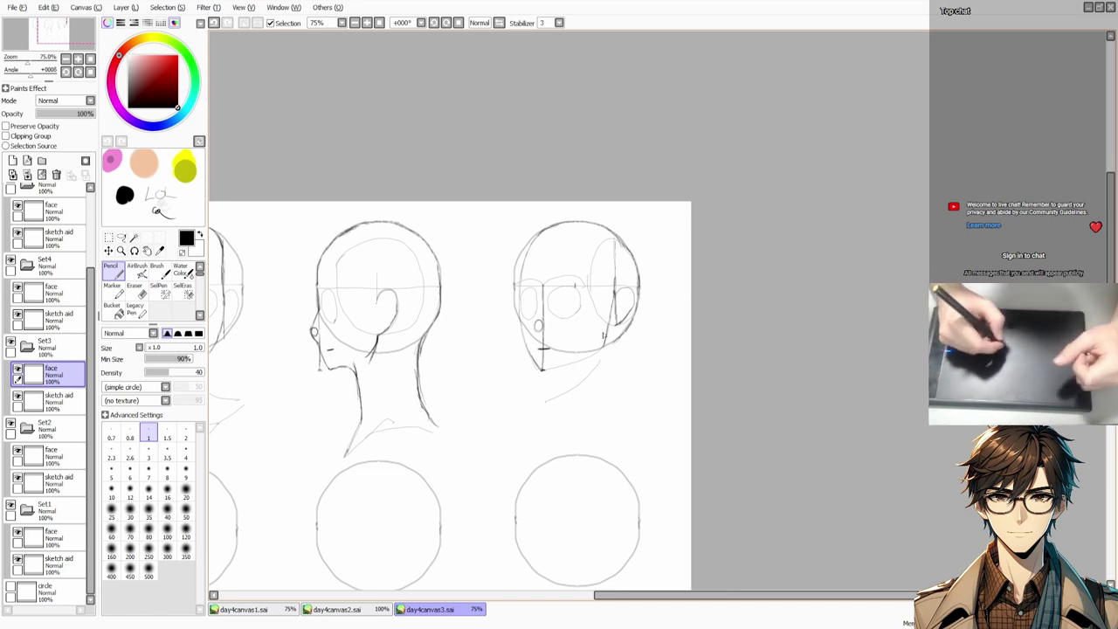
{"action": "left_click", "coordinate": [53, 400]}
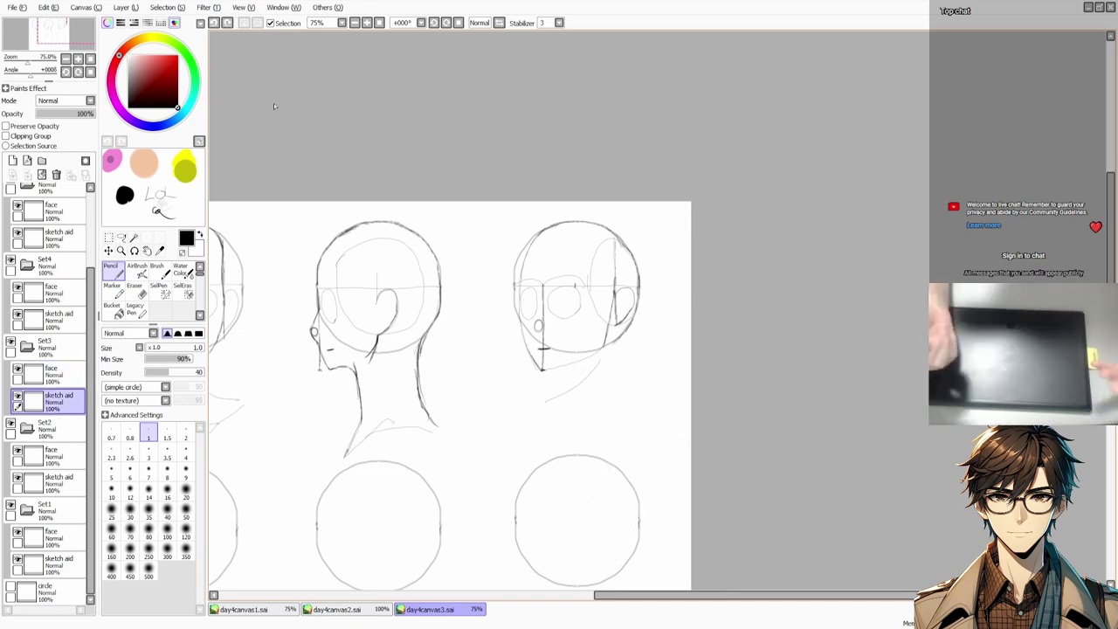
{"action": "left_click", "coordinate": [52, 373]}
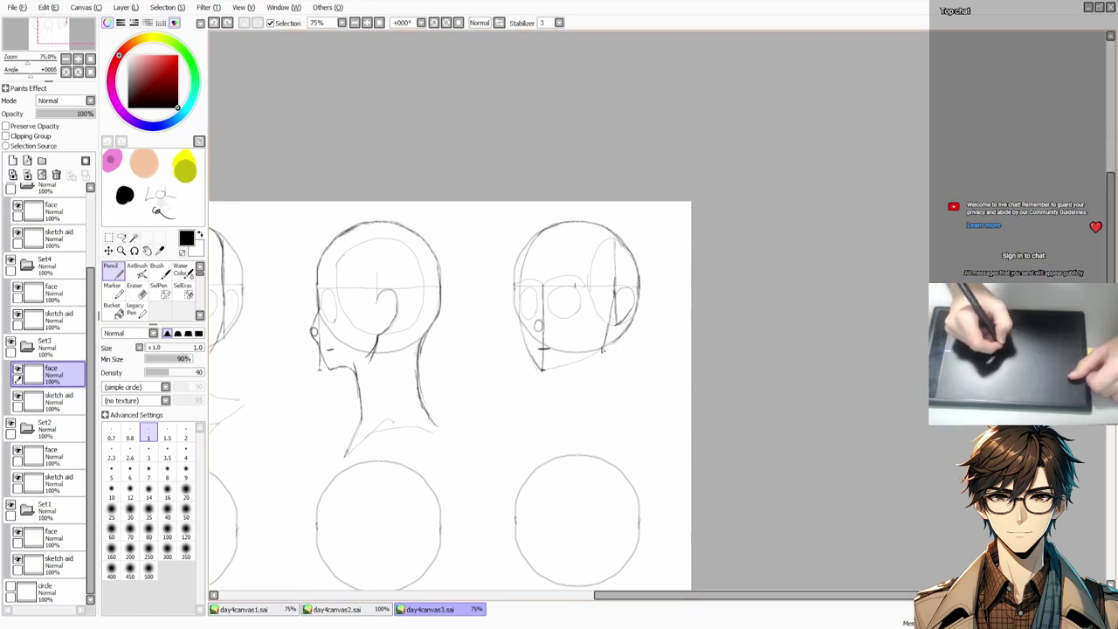
{"action": "key", "text": "ctrl+z"}
{"action": "left_click_drag", "start_coordinate": [602, 349], "coordinate": [545, 370]}
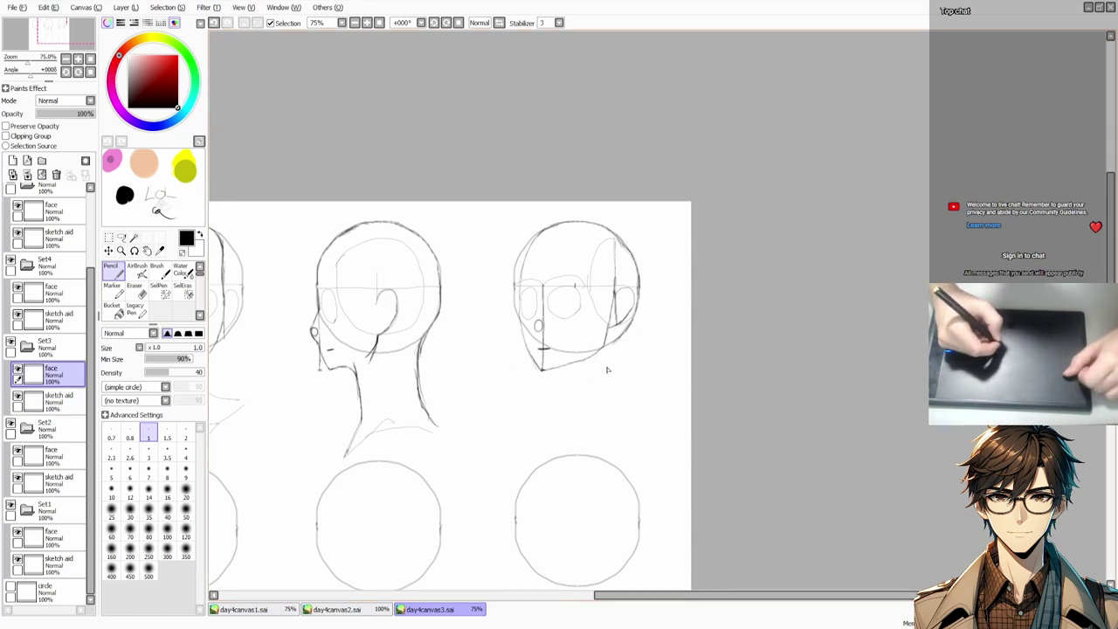
Step: Draw the third head's back neck line, front neck line and collar lines on Set3's face layer
{"action": "key", "text": "ctrl+z"}
{"action": "mouse_move", "coordinate": [615, 323]}
{"action": "left_mouse_down"}
{"action": "mouse_move", "coordinate": [605, 395]}
{"action": "mouse_move", "coordinate": [617, 384]}
{"action": "mouse_move", "coordinate": [643, 411]}
{"action": "left_mouse_up"}
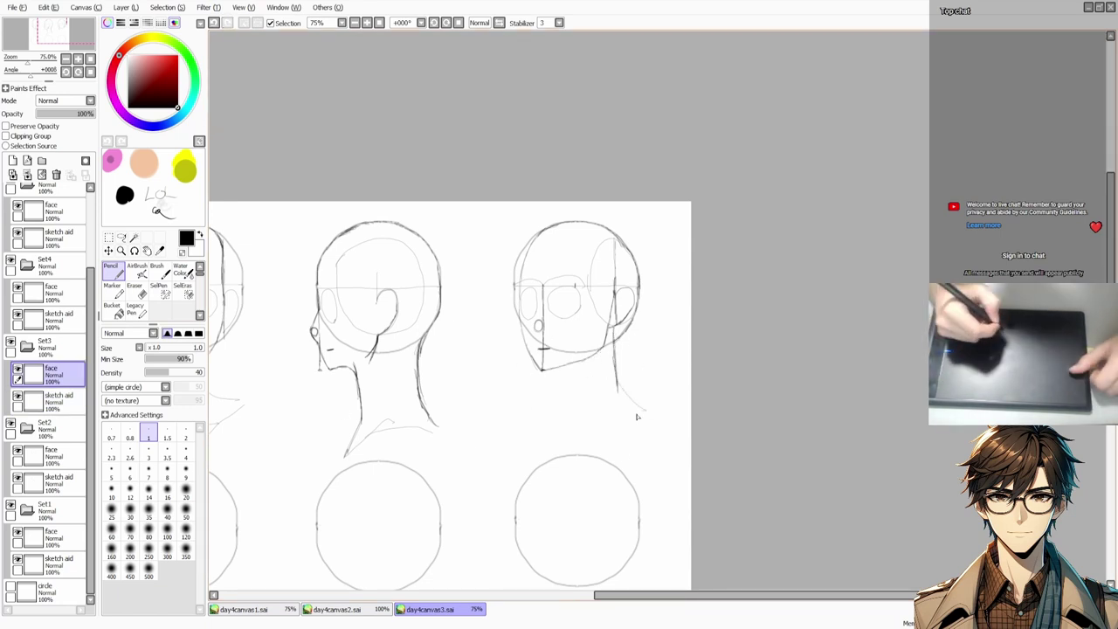
{"action": "mouse_move", "coordinate": [548, 368]}
{"action": "left_mouse_down"}
{"action": "mouse_move", "coordinate": [552, 415]}
{"action": "mouse_move", "coordinate": [541, 417]}
{"action": "mouse_move", "coordinate": [554, 442]}
{"action": "mouse_move", "coordinate": [647, 412]}
{"action": "left_mouse_up"}
{"action": "key", "text": "ctrl+z"}
{"action": "key", "text": "ctrl+z"}
{"action": "key", "text": "ctrl+z"}
{"action": "key", "text": "ctrl+z"}
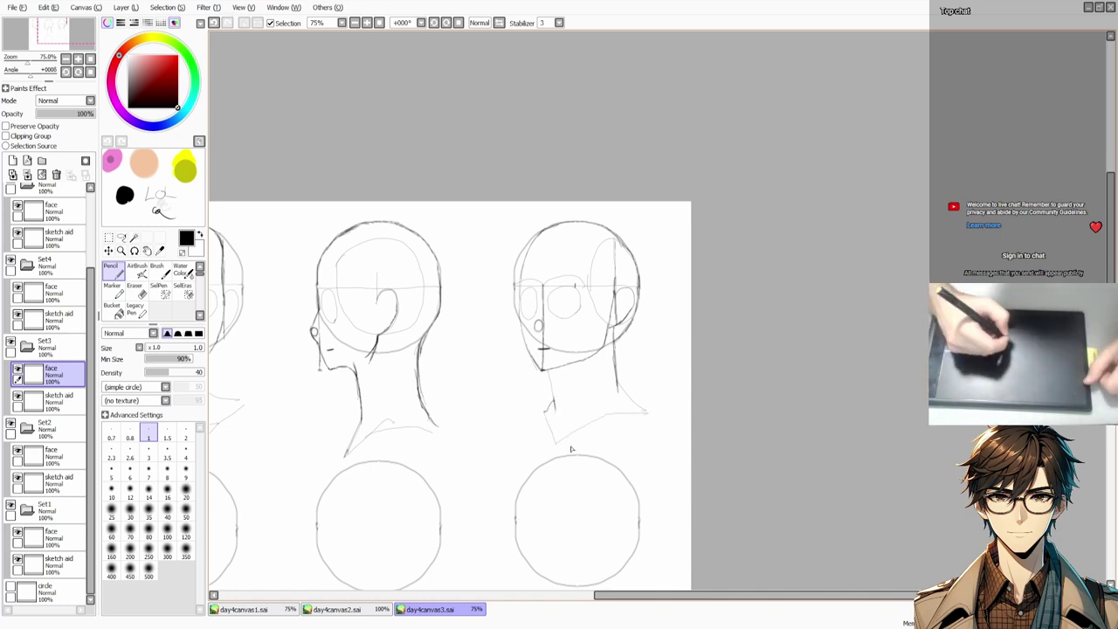
{"action": "left_click", "coordinate": [18, 395]}
{"action": "left_click", "coordinate": [18, 395]}
Step: Draw a horizontal eye line across the fourth circle and a large side oval in its rear half on Set4's sketch aid layer
{"action": "left_click_drag", "start_coordinate": [489, 393], "coordinate": [826, 242]}
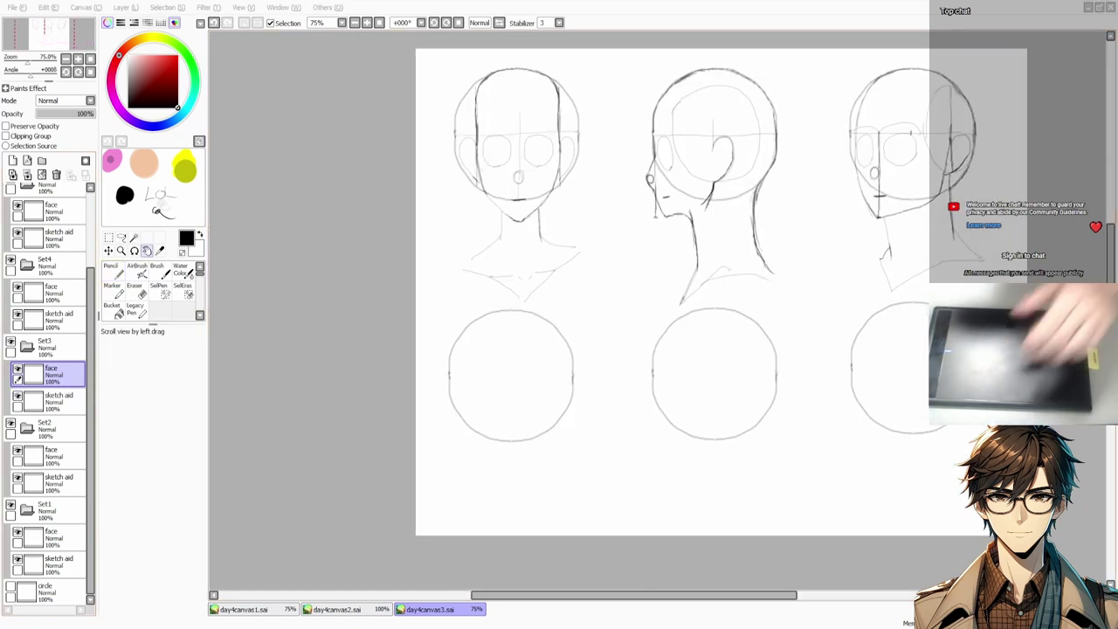
{"action": "key", "text": "n"}
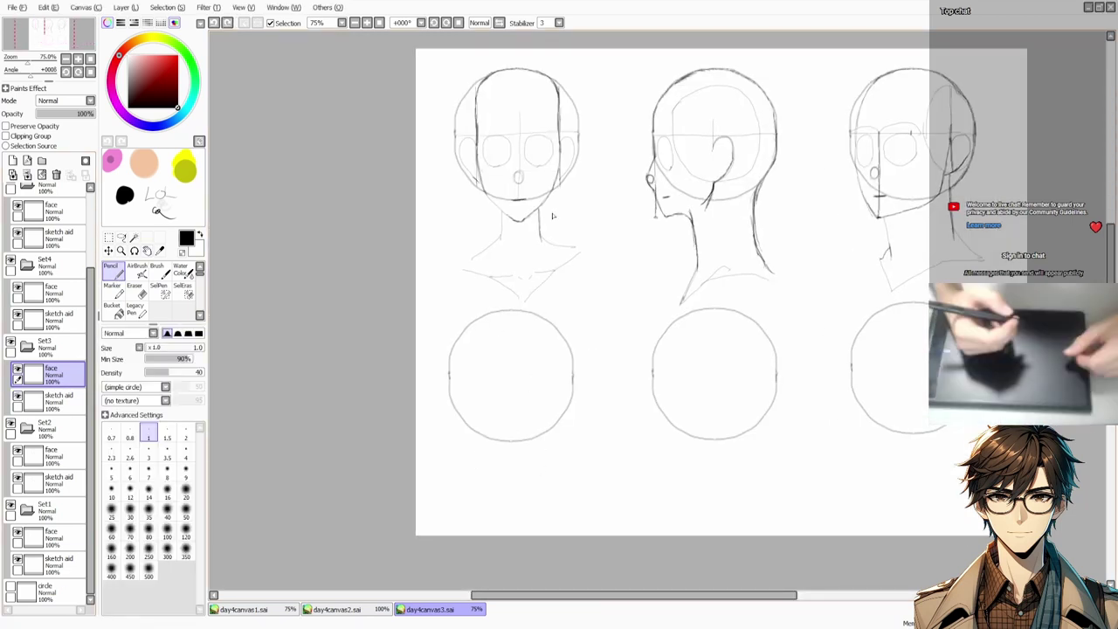
{"action": "key", "text": "ctrl+Up"}
{"action": "left_click_drag", "start_coordinate": [451, 375], "coordinate": [573, 376]}
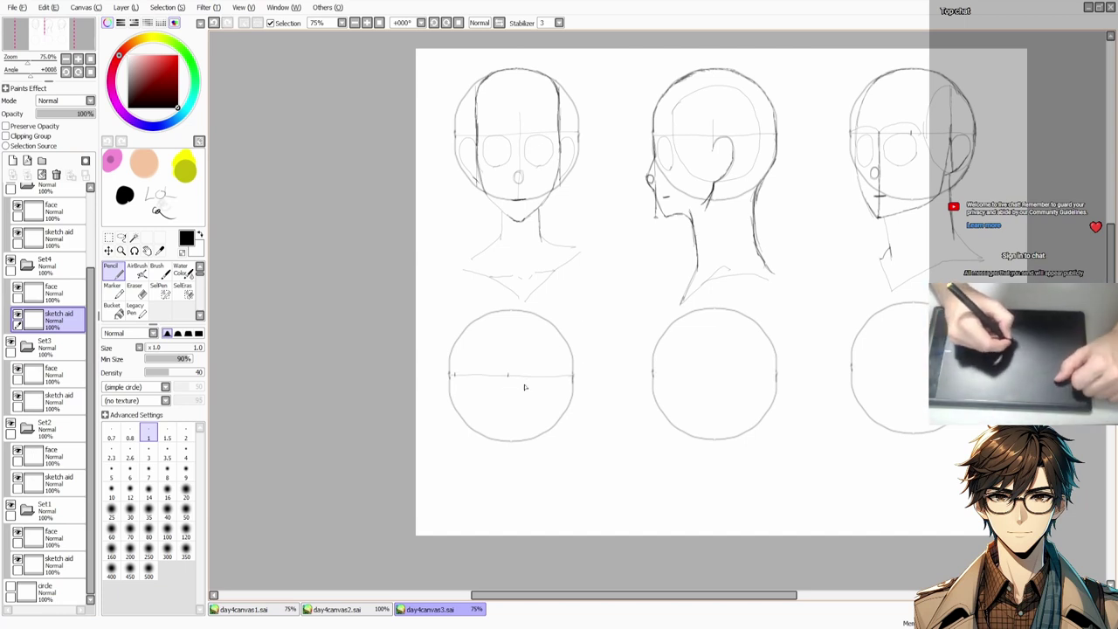
{"action": "mouse_move", "coordinate": [502, 402]}
{"action": "left_mouse_down"}
{"action": "mouse_move", "coordinate": [499, 390]}
{"action": "mouse_move", "coordinate": [559, 369]}
{"action": "mouse_move", "coordinate": [494, 421]}
{"action": "mouse_move", "coordinate": [531, 424]}
{"action": "mouse_move", "coordinate": [562, 394]}
{"action": "left_mouse_up"}
{"action": "key", "text": "ctrl+z"}
{"action": "key", "text": "ctrl+z"}
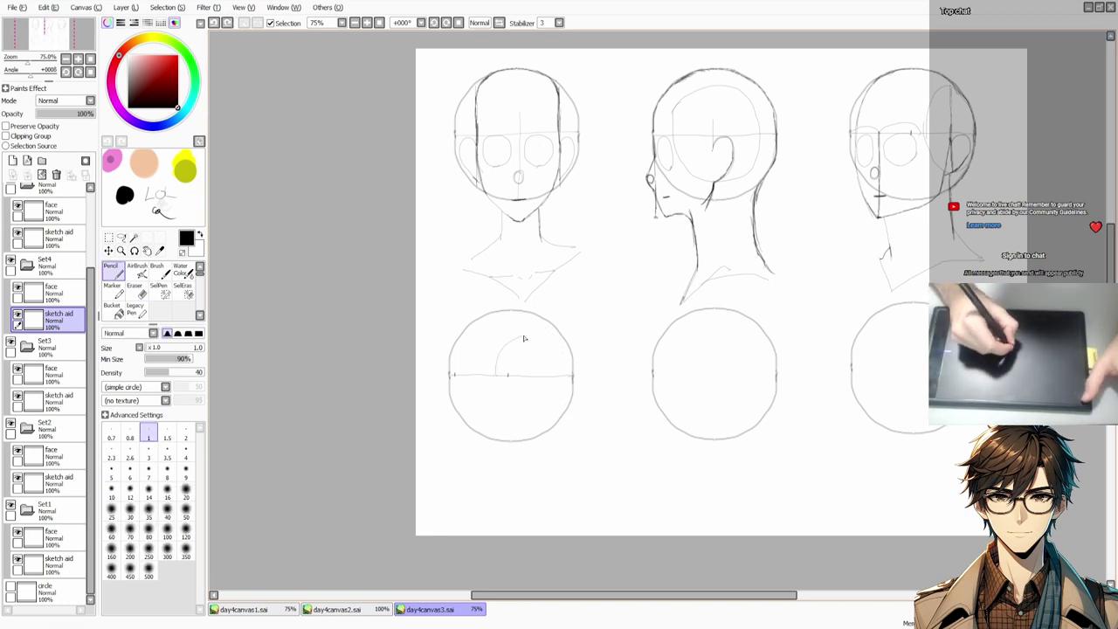
{"action": "mouse_move", "coordinate": [524, 344]}
{"action": "left_mouse_down"}
{"action": "mouse_move", "coordinate": [499, 367]}
{"action": "mouse_move", "coordinate": [496, 390]}
{"action": "mouse_move", "coordinate": [533, 386]}
{"action": "mouse_move", "coordinate": [534, 423]}
{"action": "left_mouse_up"}
{"action": "key", "text": "ctrl+z"}
Step: Outline the fourth head's ear oval and draw the rear jaw edge slanting down from it to the circle's lower edge
{"action": "left_click", "coordinate": [46, 294]}
{"action": "key", "text": "ctrl+z"}
{"action": "mouse_move", "coordinate": [533, 377]}
{"action": "left_mouse_down"}
{"action": "mouse_move", "coordinate": [549, 418]}
{"action": "mouse_move", "coordinate": [525, 440]}
{"action": "left_mouse_up"}
{"action": "left_click", "coordinate": [46, 316]}
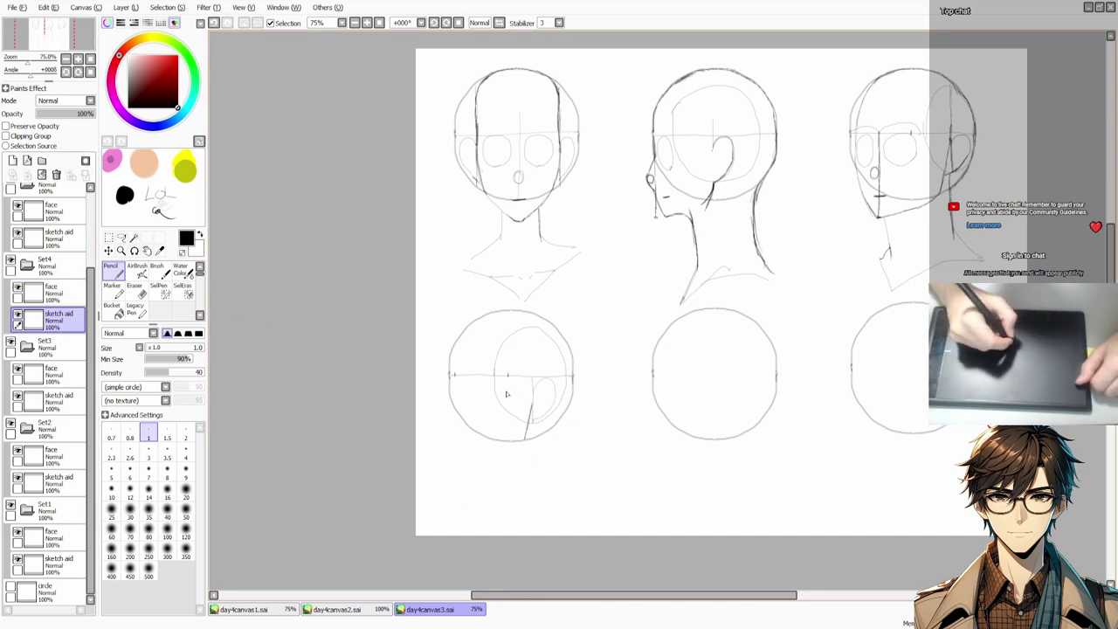
Step: Drop a vertical guide from the front of the fourth head's eye line to chin level and sketch in the lower jaw
{"action": "mouse_move", "coordinate": [457, 376]}
{"action": "left_mouse_down"}
{"action": "mouse_move", "coordinate": [452, 458]}
{"action": "mouse_move", "coordinate": [522, 442]}
{"action": "left_mouse_up"}
{"action": "key", "text": "ctrl+z"}
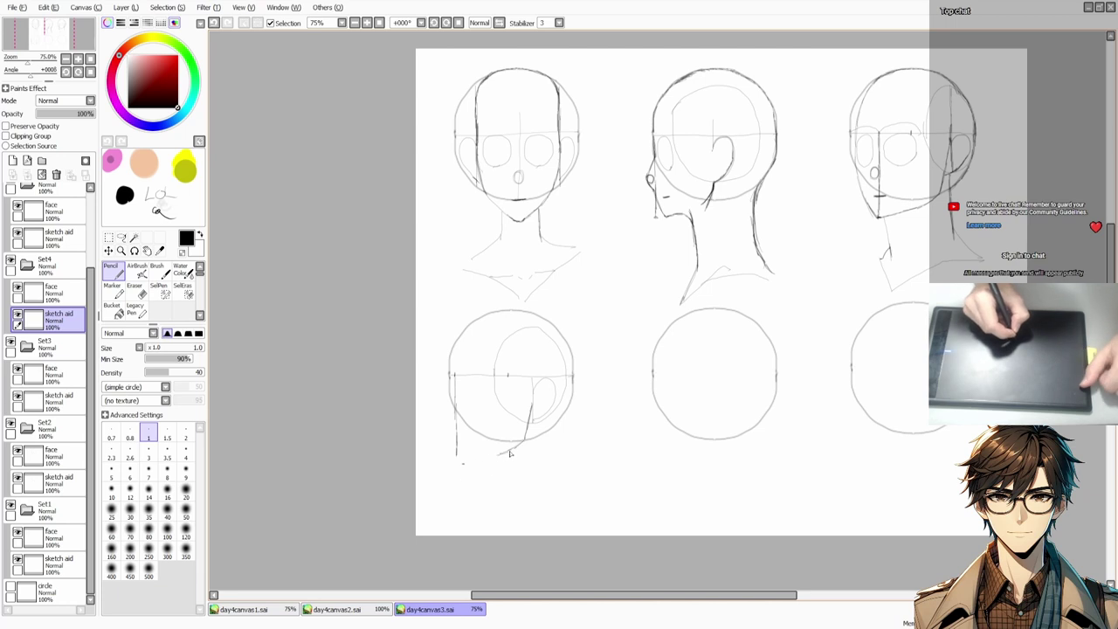
{"action": "left_click_drag", "start_coordinate": [464, 464], "coordinate": [514, 451]}
{"action": "key", "text": "ctrl+z"}
Step: Draw the fourth head's front face line slanting from the eye line to the chin and connect the chin to the jaw corner
{"action": "left_click", "coordinate": [45, 293]}
{"action": "left_click", "coordinate": [45, 317]}
{"action": "left_click_drag", "start_coordinate": [456, 375], "coordinate": [472, 463]}
{"action": "key", "text": "ctrl+z"}
{"action": "key", "text": "ctrl+z"}
{"action": "mouse_move", "coordinate": [457, 378]}
{"action": "left_mouse_down"}
{"action": "mouse_move", "coordinate": [466, 455]}
{"action": "mouse_move", "coordinate": [525, 440]}
{"action": "left_mouse_up"}
{"action": "left_click", "coordinate": [45, 293]}
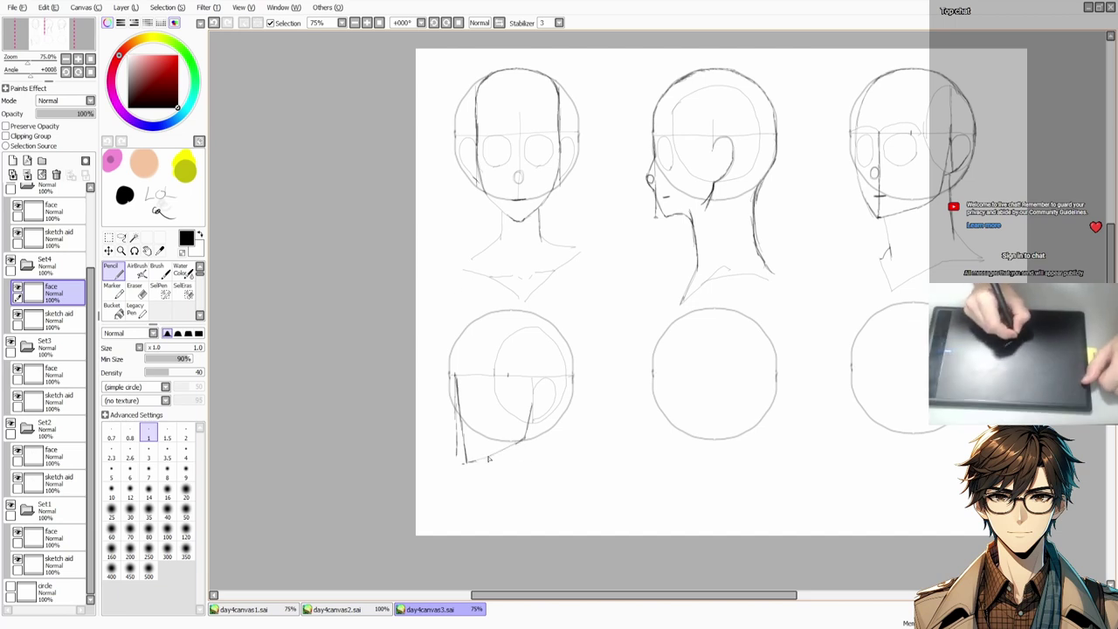
Step: Add a small round nose, an oval eye and the front profile line to the fourth head on Set4's face layer
{"action": "left_click_drag", "start_coordinate": [460, 420], "coordinate": [453, 428]}
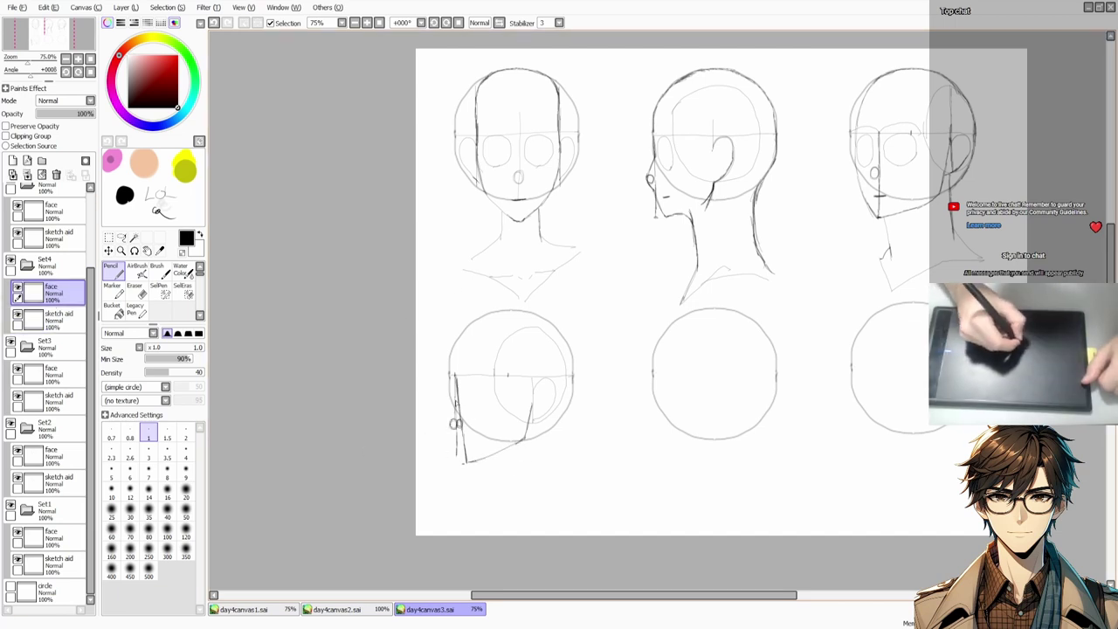
{"action": "key", "text": "ctrl+z"}
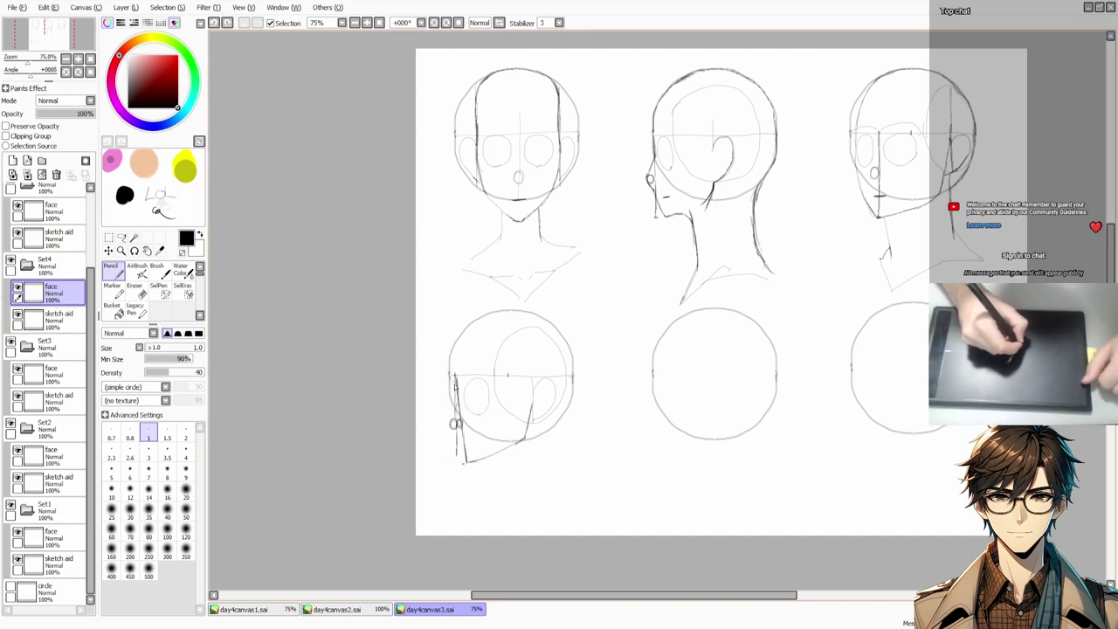
{"action": "left_click_drag", "start_coordinate": [453, 381], "coordinate": [481, 500]}
{"action": "key", "text": "ctrl+z"}
{"action": "key", "text": "ctrl+z"}
Step: Sketch the fourth head's front and back neck lines and the sloping shoulder line on Set4's face layer
{"action": "left_click_drag", "start_coordinate": [540, 421], "coordinate": [552, 500]}
{"action": "key", "text": "ctrl+z"}
{"action": "left_click_drag", "start_coordinate": [481, 493], "coordinate": [469, 531]}
{"action": "mouse_move", "coordinate": [476, 527]}
{"action": "left_mouse_down"}
{"action": "mouse_move", "coordinate": [510, 506]}
{"action": "mouse_move", "coordinate": [552, 277]}
{"action": "mouse_move", "coordinate": [594, 284]}
{"action": "left_mouse_up"}
{"action": "key", "text": "ctrl+z"}
{"action": "key", "text": "ctrl+z"}
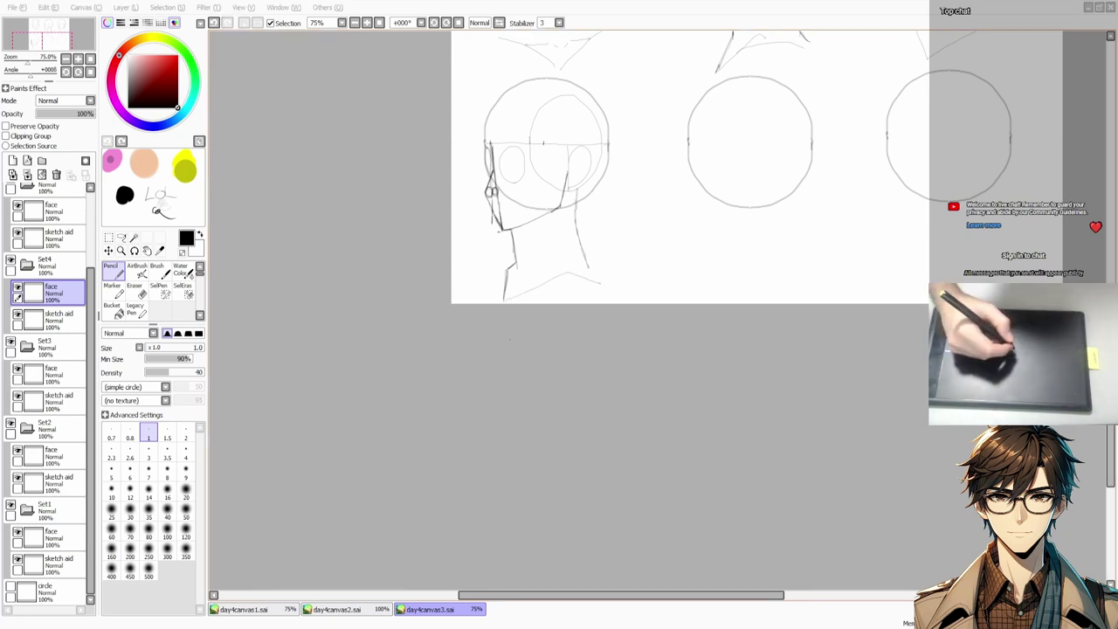
{"action": "left_click", "coordinate": [587, 201]}
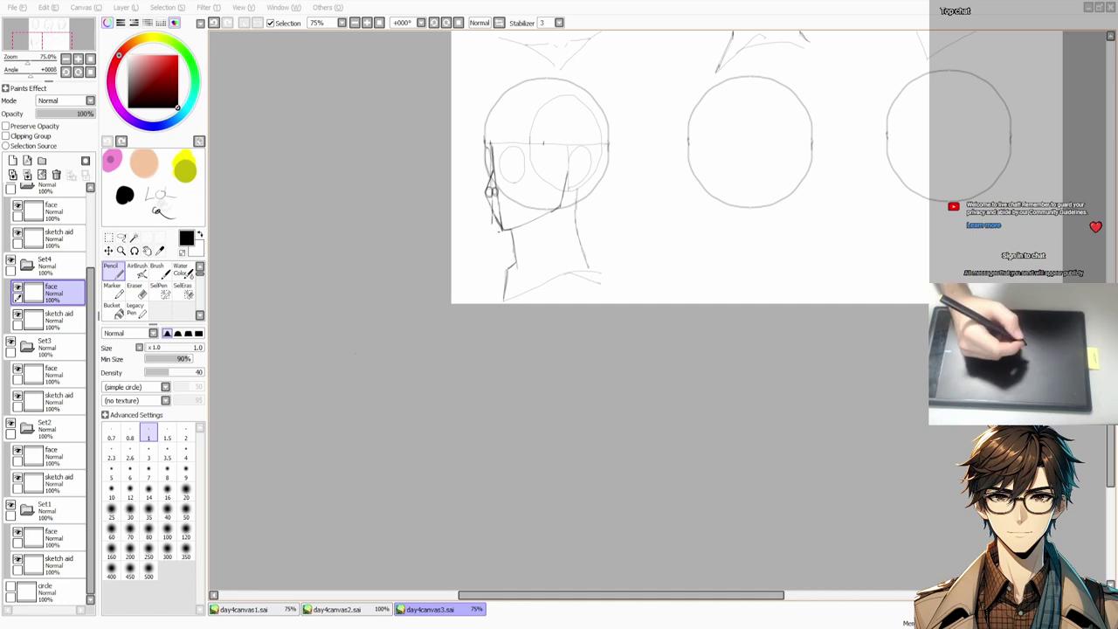
Step: Trace the fourth head's skull, back of the neck, ear, jaw and shoulder with darker lines on Set4's face layer
{"action": "mouse_move", "coordinate": [491, 109]}
{"action": "left_mouse_down"}
{"action": "mouse_move", "coordinate": [533, 80]}
{"action": "mouse_move", "coordinate": [594, 100]}
{"action": "mouse_move", "coordinate": [601, 135]}
{"action": "left_mouse_up"}
{"action": "mouse_move", "coordinate": [551, 79]}
{"action": "left_mouse_down"}
{"action": "mouse_move", "coordinate": [601, 148]}
{"action": "mouse_move", "coordinate": [576, 219]}
{"action": "left_mouse_up"}
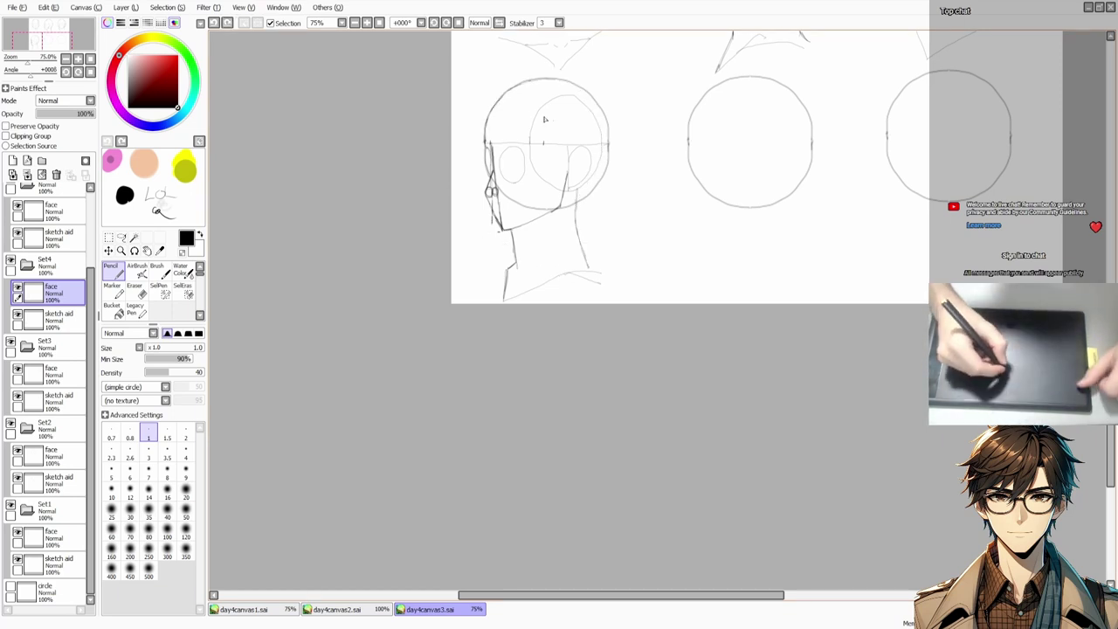
{"action": "mouse_move", "coordinate": [552, 79]}
{"action": "left_mouse_down"}
{"action": "mouse_move", "coordinate": [605, 175]}
{"action": "mouse_move", "coordinate": [576, 212]}
{"action": "mouse_move", "coordinate": [589, 272]}
{"action": "left_mouse_up"}
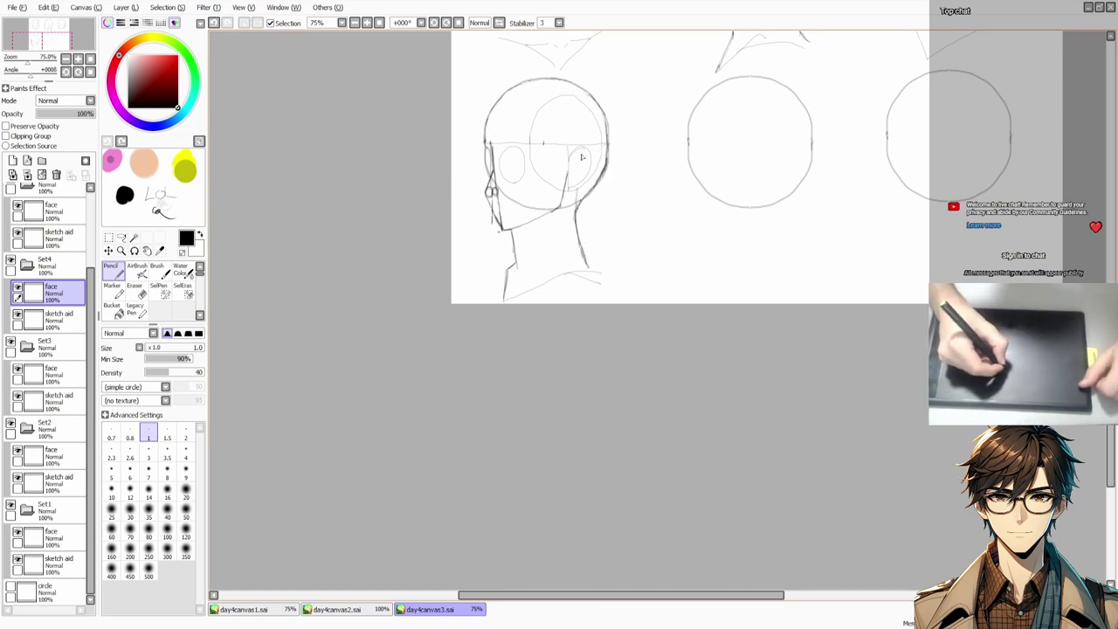
{"action": "mouse_move", "coordinate": [582, 157]}
{"action": "left_mouse_down"}
{"action": "mouse_move", "coordinate": [590, 166]}
{"action": "mouse_move", "coordinate": [573, 187]}
{"action": "mouse_move", "coordinate": [510, 230]}
{"action": "left_mouse_up"}
{"action": "left_click_drag", "start_coordinate": [505, 299], "coordinate": [571, 277]}
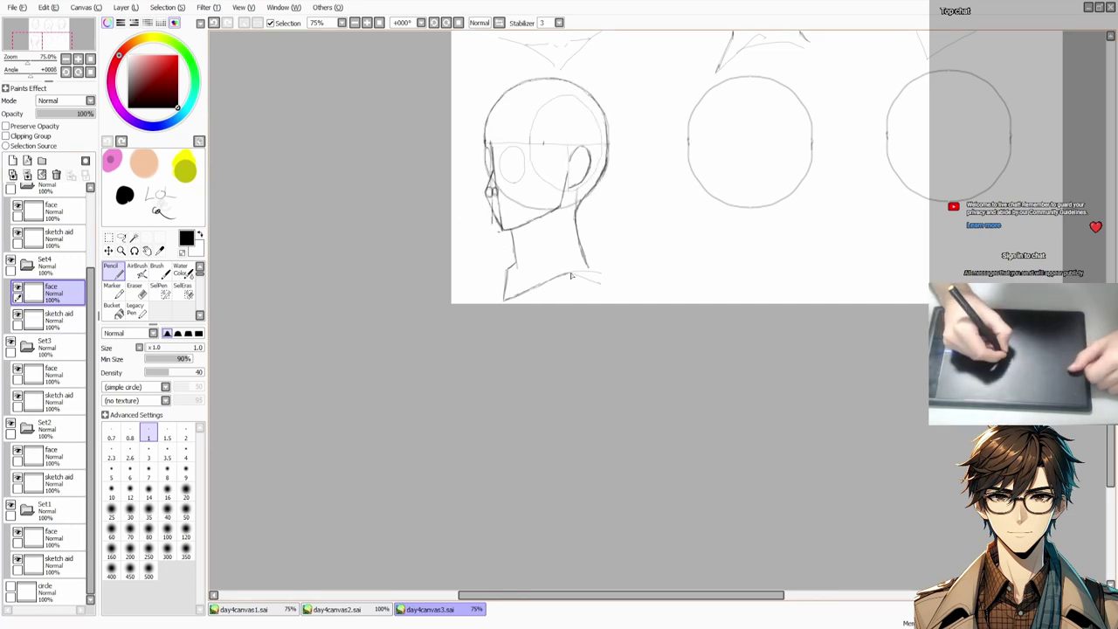
{"action": "key", "text": "e"}
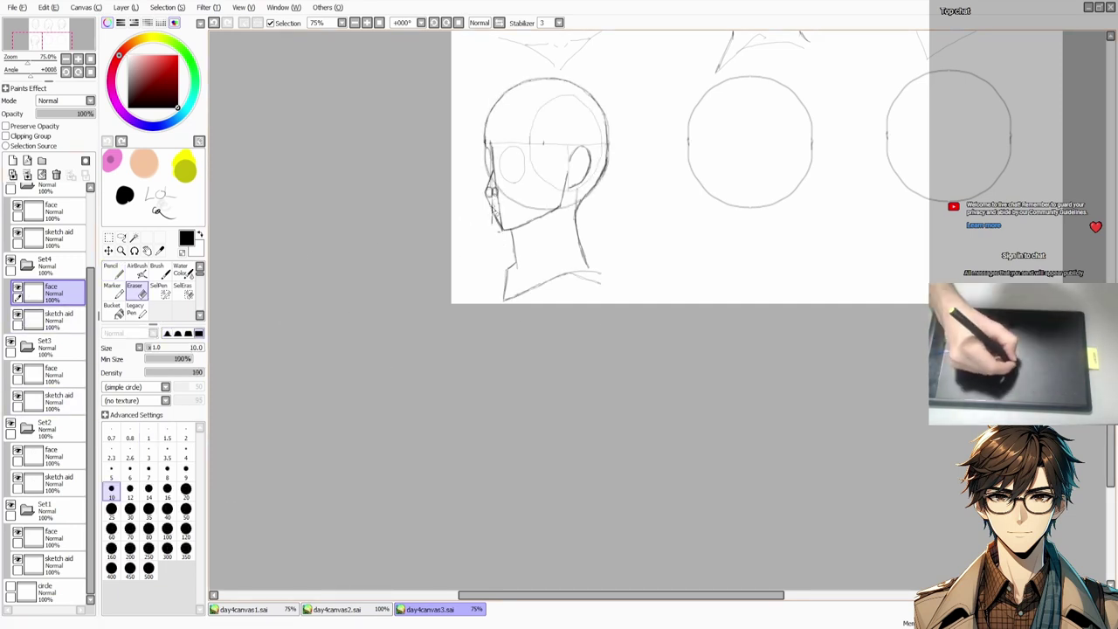
{"action": "left_click", "coordinate": [52, 320]}
Step: Draw a flattened horizontal ellipse across the fifth circle and a tall, narrow side oval on Set5's sketch aid layer
{"action": "left_click", "coordinate": [52, 238]}
{"action": "key", "text": "n"}
{"action": "mouse_move", "coordinate": [664, 233]}
{"action": "left_mouse_down"}
{"action": "mouse_move", "coordinate": [490, 355]}
{"action": "mouse_move", "coordinate": [511, 348]}
{"action": "left_mouse_up"}
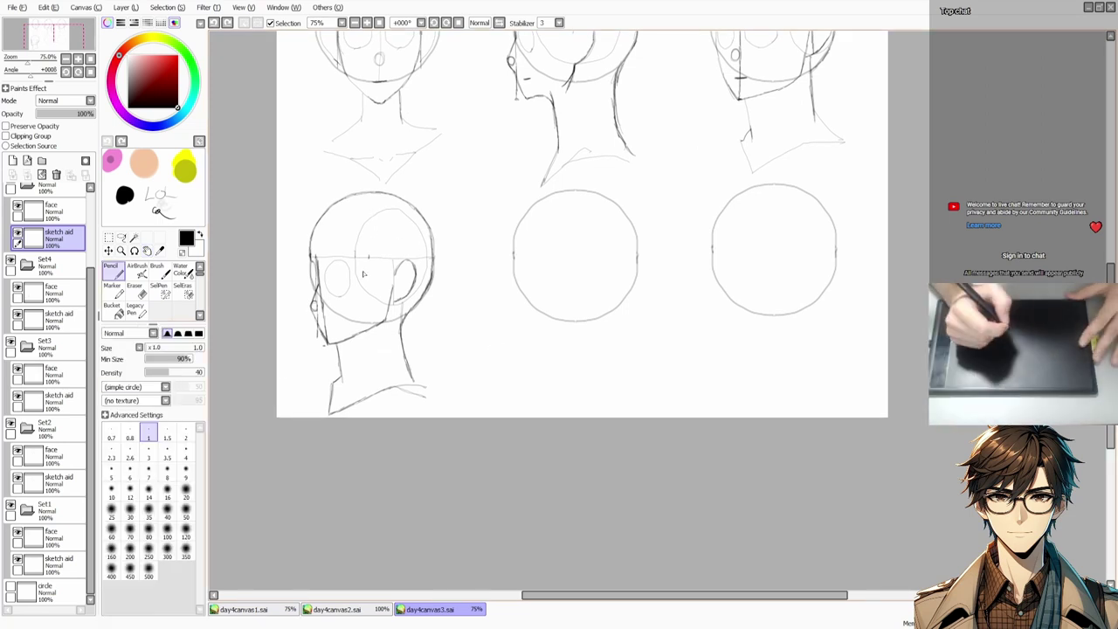
{"action": "left_click_drag", "start_coordinate": [637, 256], "coordinate": [516, 256]}
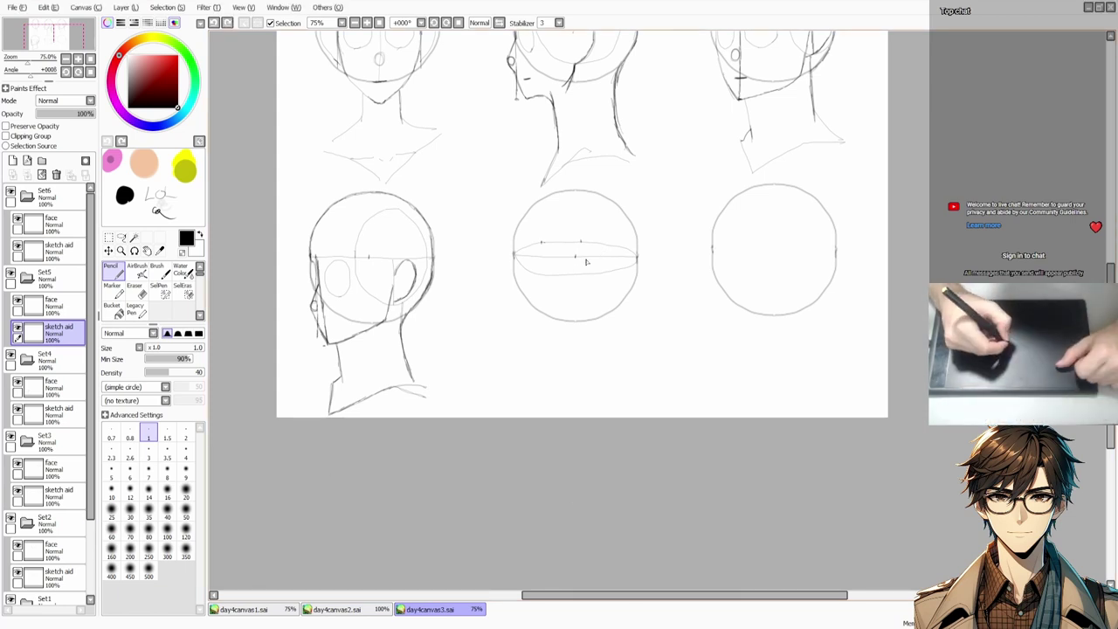
{"action": "left_click_drag", "start_coordinate": [597, 217], "coordinate": [599, 283]}
{"action": "key", "text": "ctrl+z"}
{"action": "left_click_drag", "start_coordinate": [602, 222], "coordinate": [601, 297]}
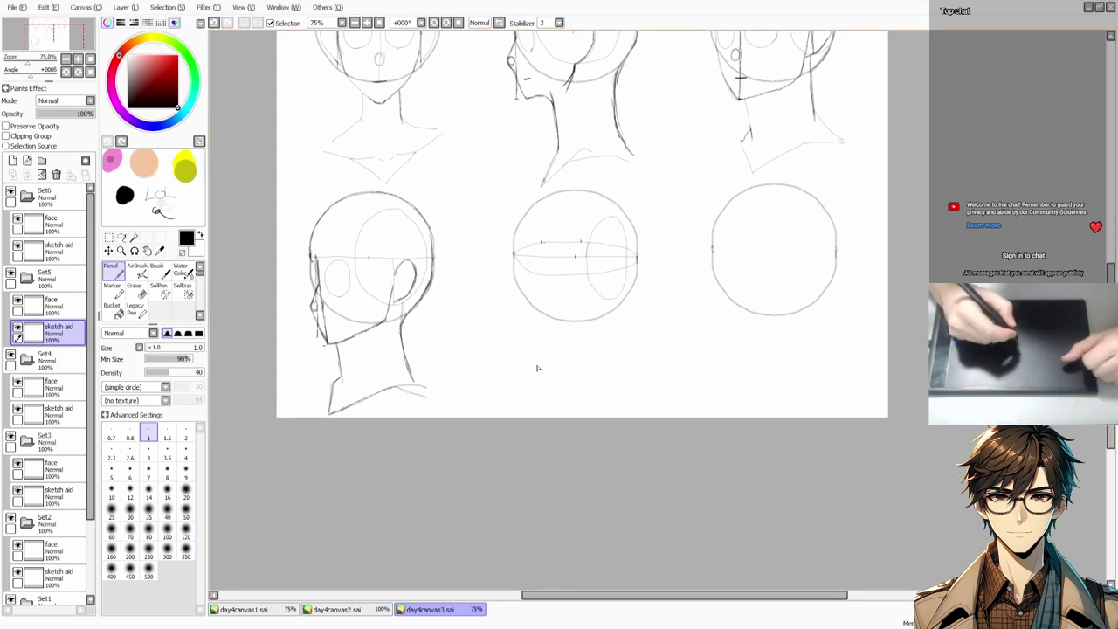
{"action": "key", "text": "ctrl+z"}
{"action": "mouse_move", "coordinate": [594, 218]}
{"action": "left_mouse_down"}
{"action": "mouse_move", "coordinate": [601, 297]}
{"action": "mouse_move", "coordinate": [611, 298]}
{"action": "left_mouse_up"}
{"action": "key", "text": "ctrl+z"}
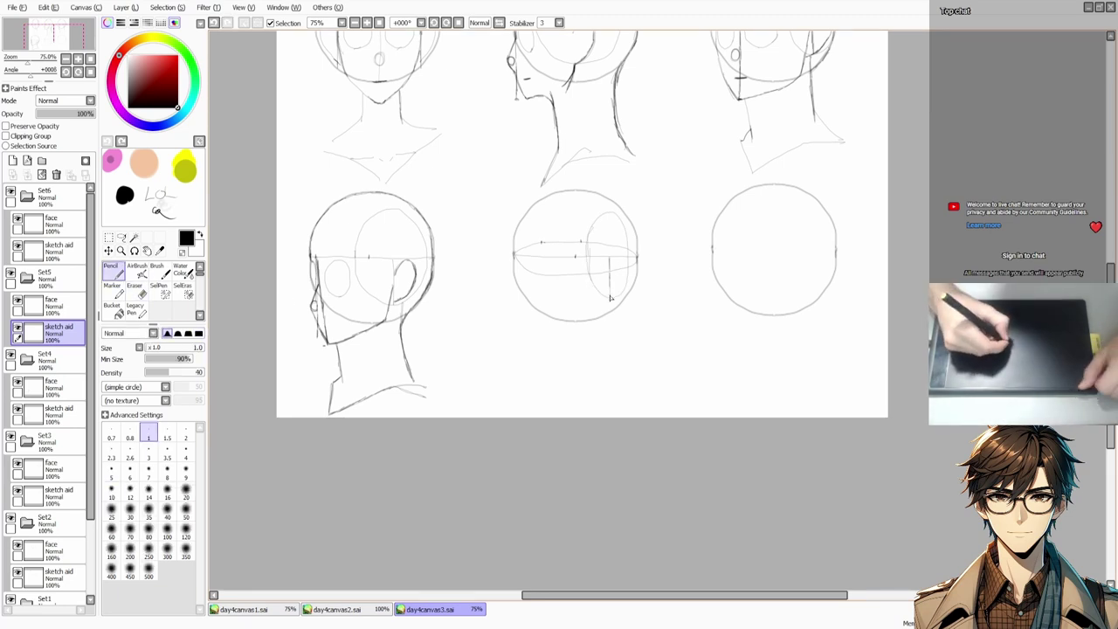
Step: Divide the fifth head's side oval from top to bottom with a vertical centre line
{"action": "key", "text": "ctrl+z"}
{"action": "mouse_move", "coordinate": [589, 244]}
{"action": "left_mouse_down"}
{"action": "mouse_move", "coordinate": [628, 264]}
{"action": "mouse_move", "coordinate": [612, 253]}
{"action": "mouse_move", "coordinate": [612, 212]}
{"action": "left_mouse_up"}
{"action": "key", "text": "ctrl+z"}
{"action": "key", "text": "ctrl+z"}
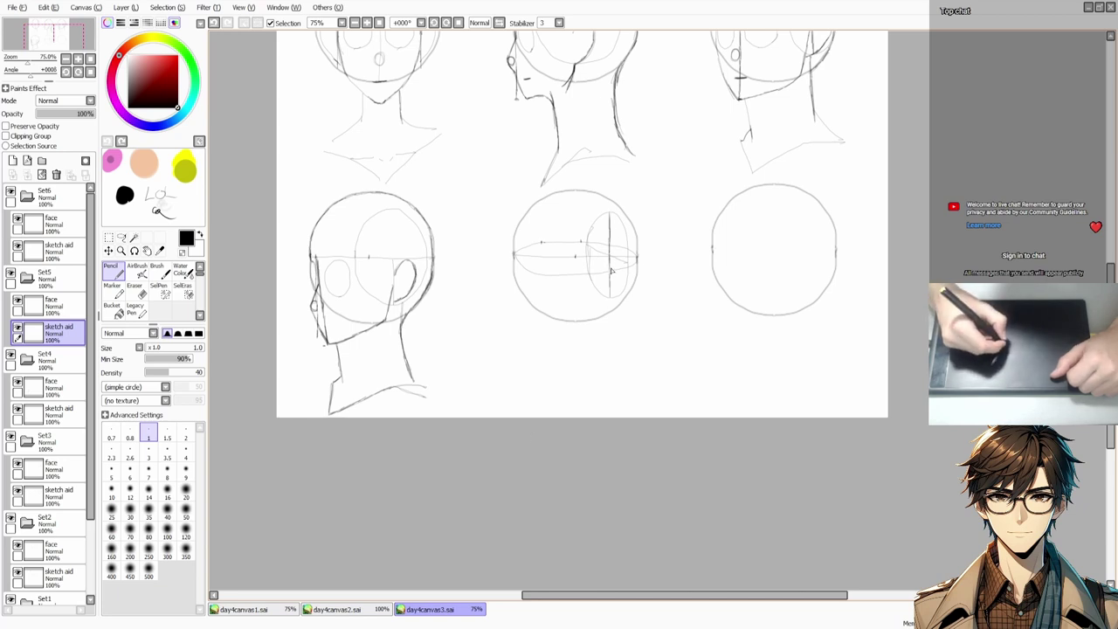
Step: Draw the fifth head's rear jaw edge on Set5's face layer and drop a vertical face centre line to chin level on its sketch aid layer
{"action": "key", "text": "Page_Up"}
{"action": "left_click_drag", "start_coordinate": [608, 272], "coordinate": [601, 308]}
{"action": "key", "text": "Page_Down"}
{"action": "left_click_drag", "start_coordinate": [541, 243], "coordinate": [541, 333]}
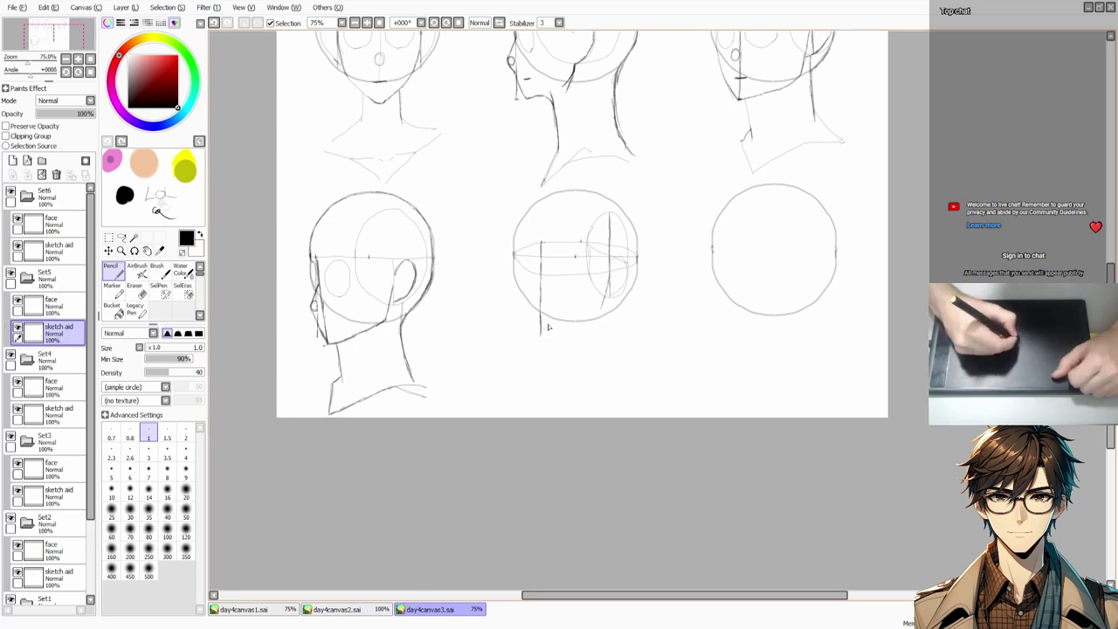
Step: Draw the fifth head's far face edge down to the chin, plus the neck and collar lines, on Set5's face layer
{"action": "key", "text": "Page_Up"}
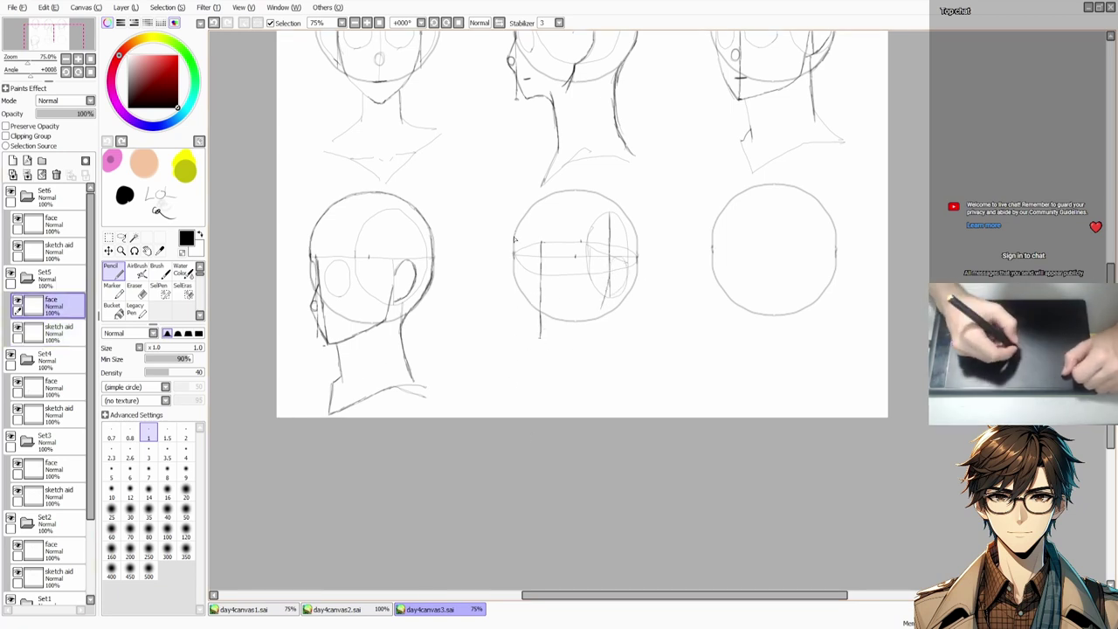
{"action": "key", "text": "ctrl+z"}
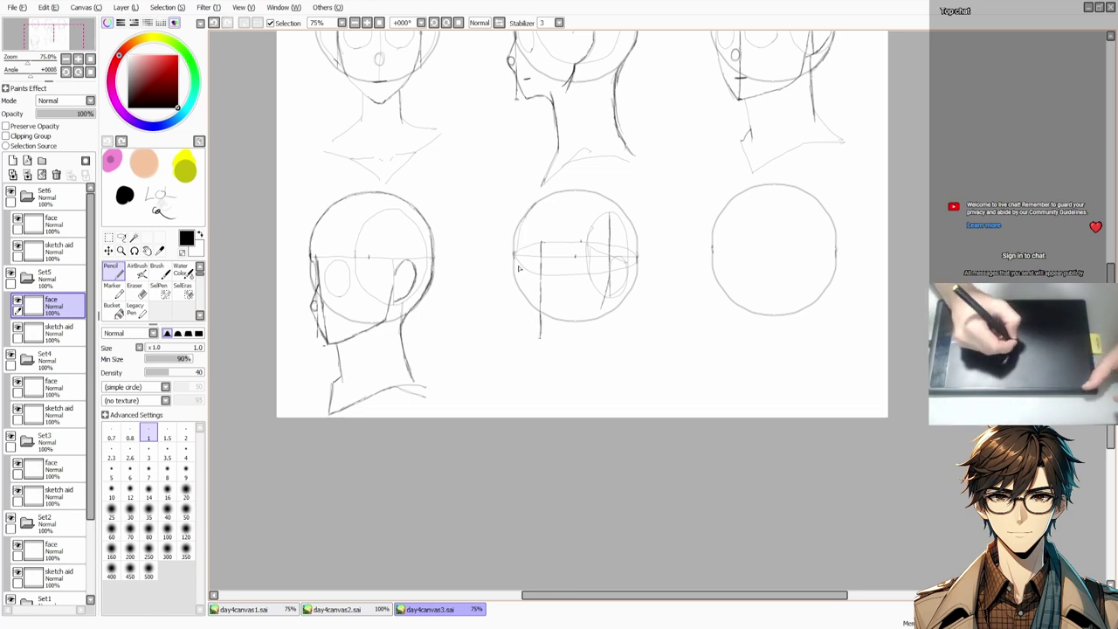
{"action": "mouse_move", "coordinate": [516, 249]}
{"action": "left_mouse_down"}
{"action": "mouse_move", "coordinate": [560, 376]}
{"action": "mouse_move", "coordinate": [530, 392]}
{"action": "mouse_move", "coordinate": [643, 374]}
{"action": "left_mouse_up"}
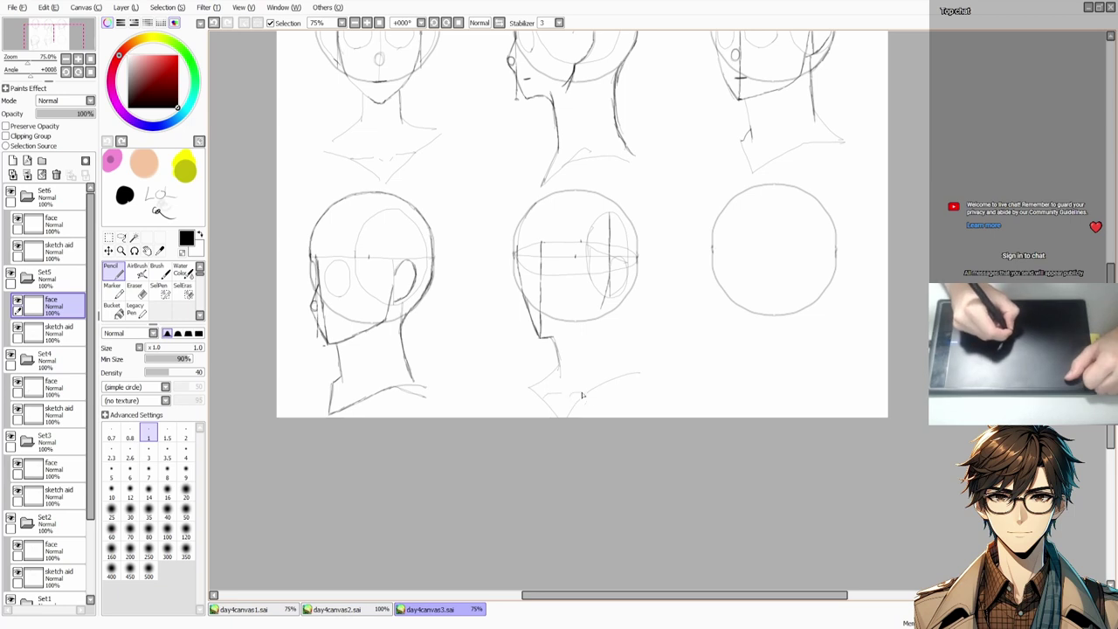
{"action": "left_click_drag", "start_coordinate": [612, 301], "coordinate": [639, 374]}
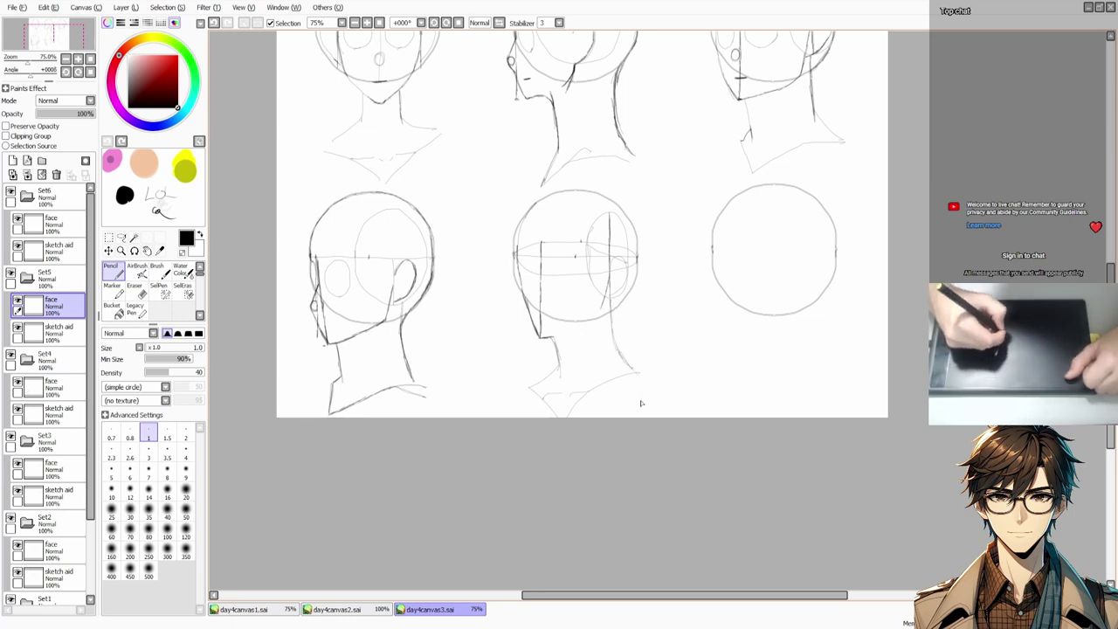
{"action": "left_click_drag", "start_coordinate": [614, 305], "coordinate": [632, 364]}
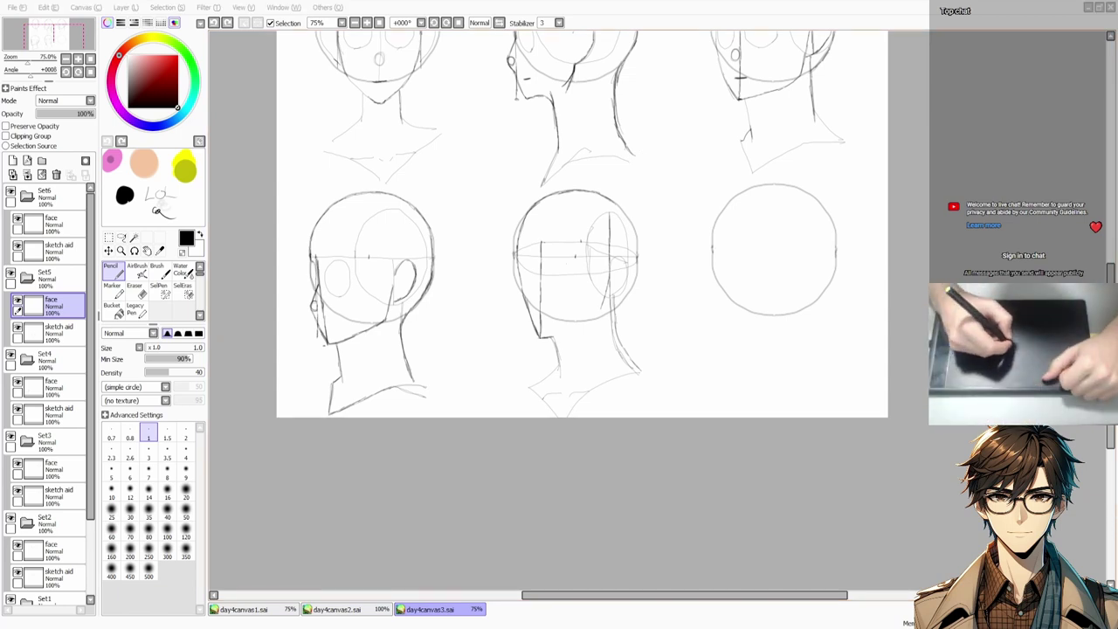
Step: Trace the fifth head's skull and back neck line with darker strokes and outline the ear beside the rear jaw edge
{"action": "mouse_move", "coordinate": [623, 204]}
{"action": "left_mouse_down"}
{"action": "mouse_move", "coordinate": [630, 276]}
{"action": "mouse_move", "coordinate": [609, 318]}
{"action": "mouse_move", "coordinate": [615, 304]}
{"action": "mouse_move", "coordinate": [619, 349]}
{"action": "mouse_move", "coordinate": [636, 372]}
{"action": "left_mouse_up"}
{"action": "key", "text": "ctrl+z"}
{"action": "left_click_drag", "start_coordinate": [614, 310], "coordinate": [638, 372]}
{"action": "left_click_drag", "start_coordinate": [613, 297], "coordinate": [625, 281]}
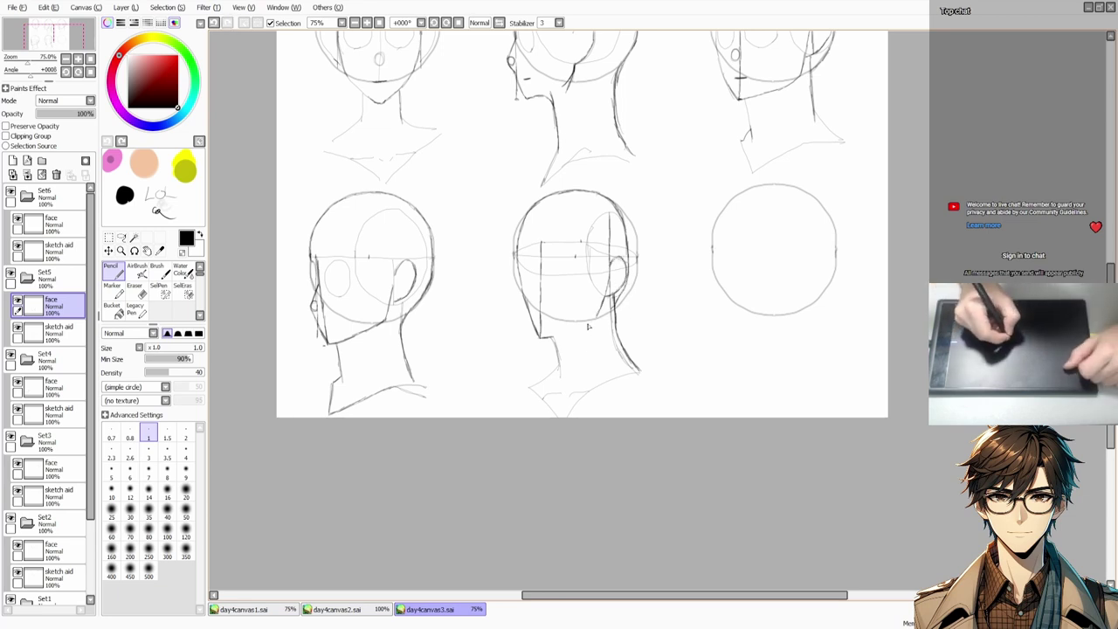
Step: Draw the fifth head's lower jaw from the rear jaw edge to the chin and add a small oval nose
{"action": "left_click_drag", "start_coordinate": [594, 323], "coordinate": [552, 328]}
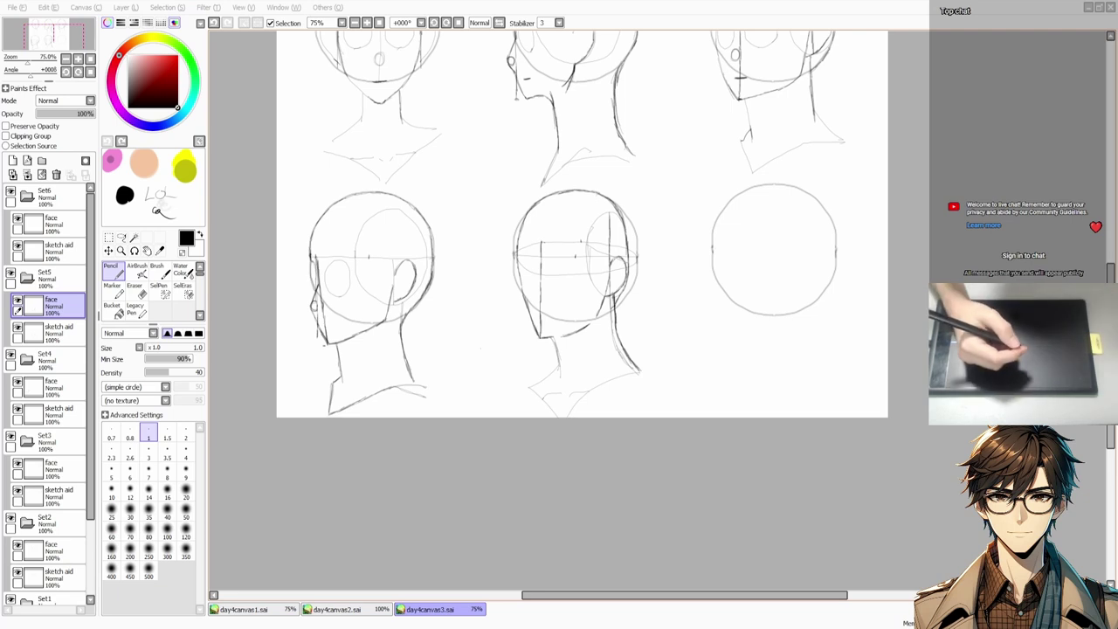
{"action": "left_click_drag", "start_coordinate": [534, 279], "coordinate": [537, 286]}
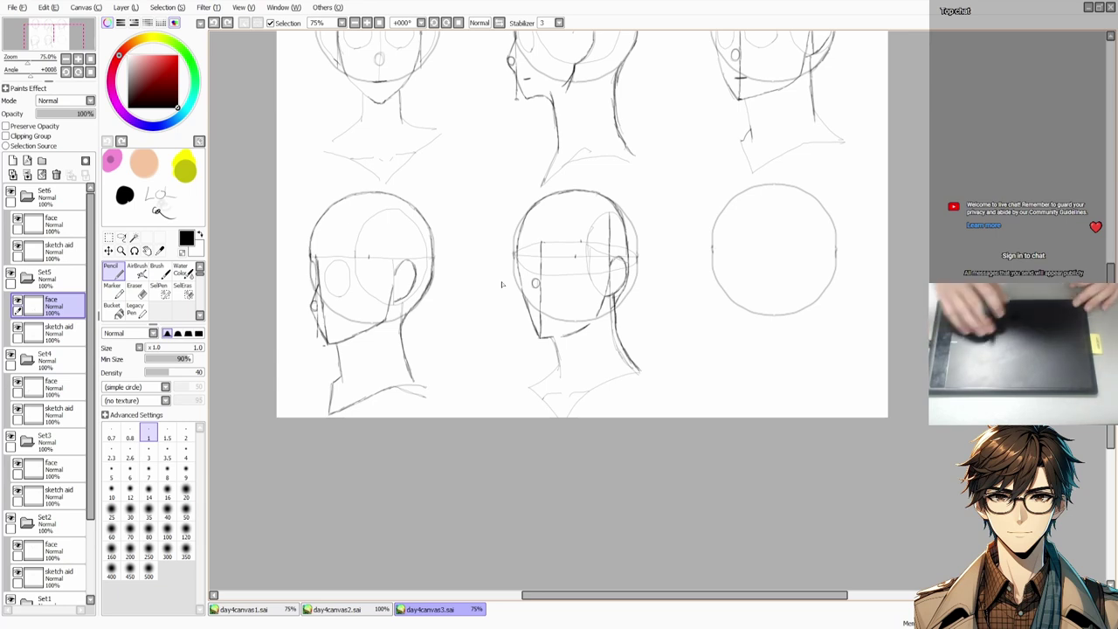
{"action": "left_click_drag", "start_coordinate": [539, 336], "coordinate": [573, 329]}
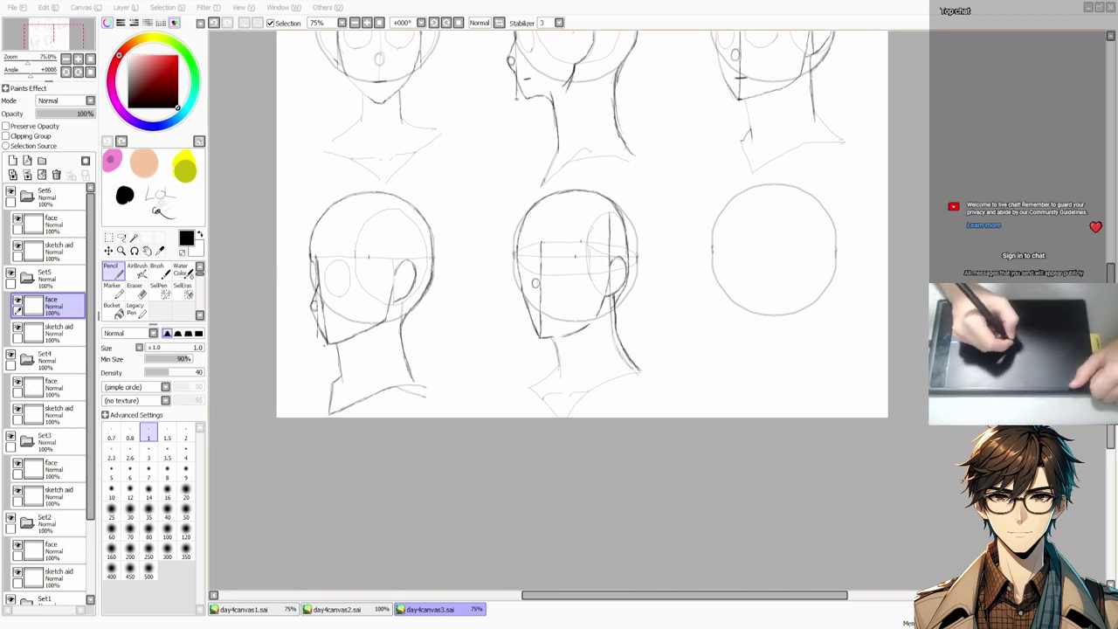
Step: Add a round near eye and a narrow oval far eye to the fifth head on Set5's face layer
{"action": "left_click", "coordinate": [52, 330]}
{"action": "left_click", "coordinate": [52, 303]}
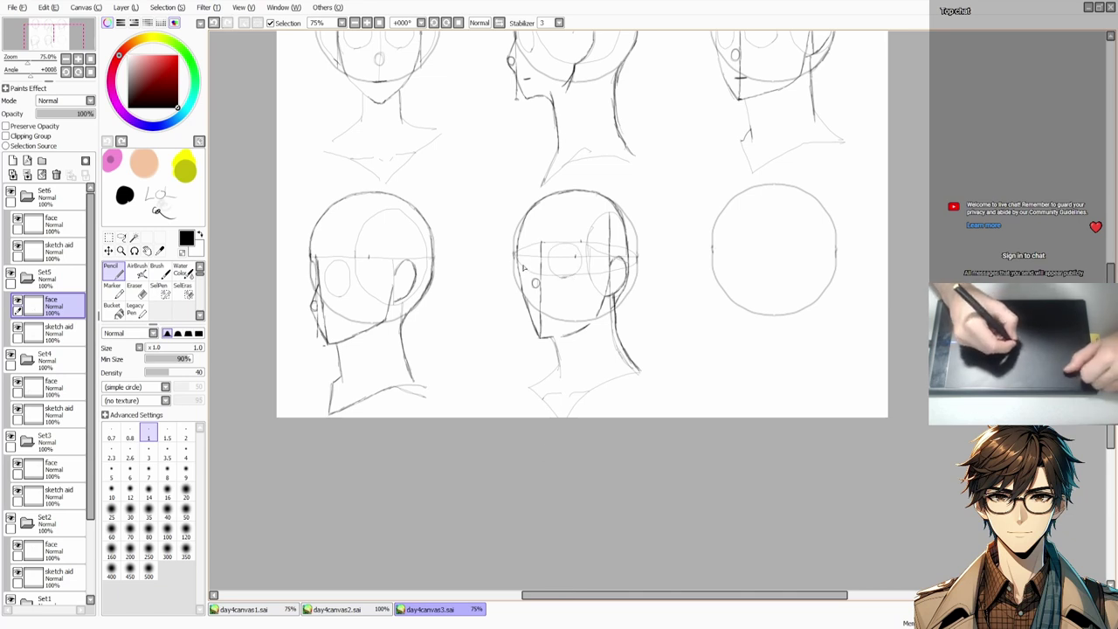
{"action": "key", "text": "ctrl+z"}
{"action": "mouse_move", "coordinate": [522, 259]}
{"action": "left_mouse_down"}
{"action": "mouse_move", "coordinate": [520, 351]}
{"action": "mouse_move", "coordinate": [496, 303]}
{"action": "mouse_move", "coordinate": [519, 266]}
{"action": "left_mouse_up"}
{"action": "key", "text": "ctrl+z"}
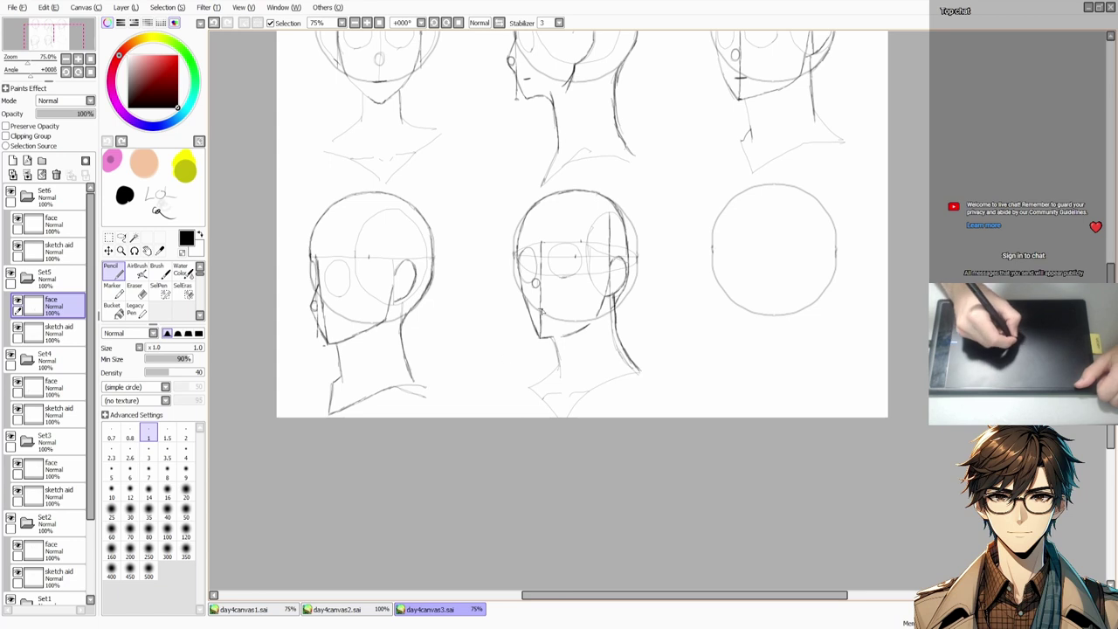
Step: Draw a short mouth above the fifth head's chin and hide Set5's sketch aid layer
{"action": "key", "text": "ctrl+z"}
{"action": "left_click_drag", "start_coordinate": [536, 308], "coordinate": [551, 309]}
{"action": "key", "text": "ctrl+z"}
{"action": "key", "text": "ctrl+z"}
{"action": "key", "text": "ctrl+z"}
{"action": "key", "text": "ctrl+z"}
{"action": "left_click", "coordinate": [53, 331]}
{"action": "left_click", "coordinate": [18, 330]}
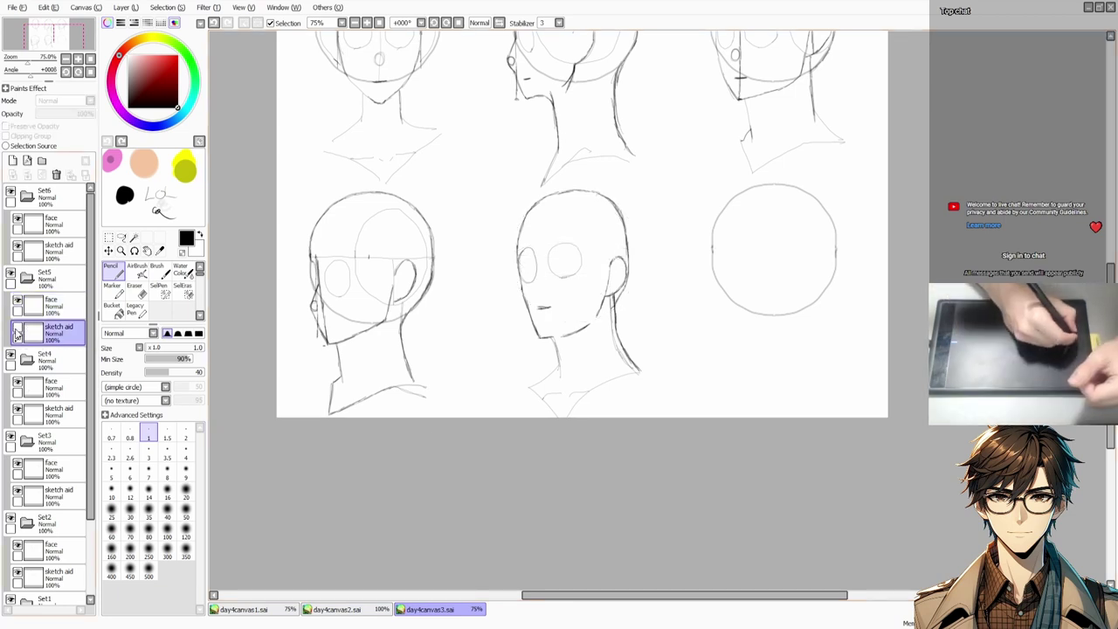
Step: Show Set5's sketch aid layer again and draw a horizontal centre line across the sixth circle on Set6's sketch aid layer
{"action": "left_click", "coordinate": [17, 331]}
{"action": "left_click_drag", "start_coordinate": [829, 88], "coordinate": [696, 135]}
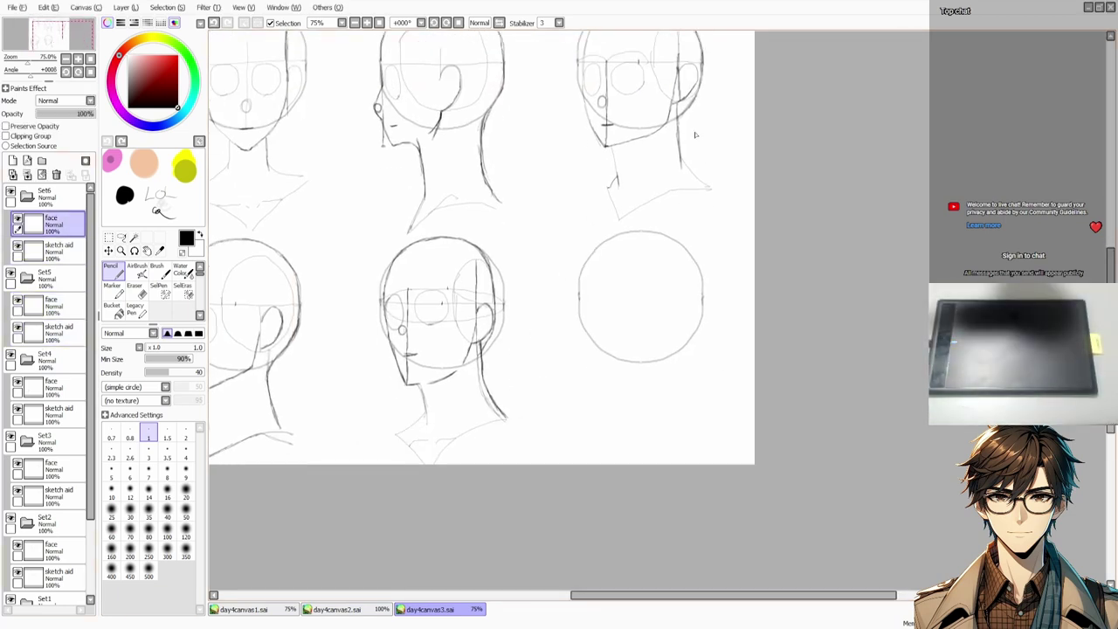
{"action": "mouse_move", "coordinate": [580, 297]}
{"action": "left_mouse_down"}
{"action": "mouse_move", "coordinate": [375, 337]}
{"action": "mouse_move", "coordinate": [427, 306]}
{"action": "mouse_move", "coordinate": [549, 304]}
{"action": "left_mouse_up"}
{"action": "left_click", "coordinate": [426, 305], "text": "ctrl"}
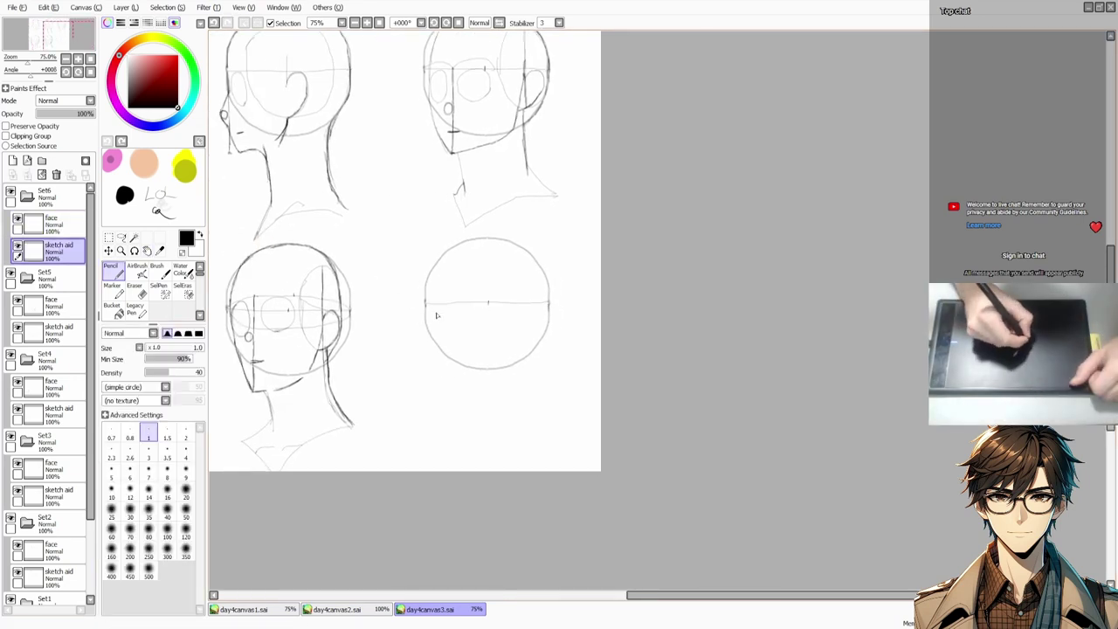
Step: Draw shallow upper and lower curves around the sixth circle's horizontal centre line, meeting at its two sides
{"action": "mouse_move", "coordinate": [439, 308]}
{"action": "left_mouse_down"}
{"action": "mouse_move", "coordinate": [512, 289]}
{"action": "mouse_move", "coordinate": [440, 314]}
{"action": "left_mouse_up"}
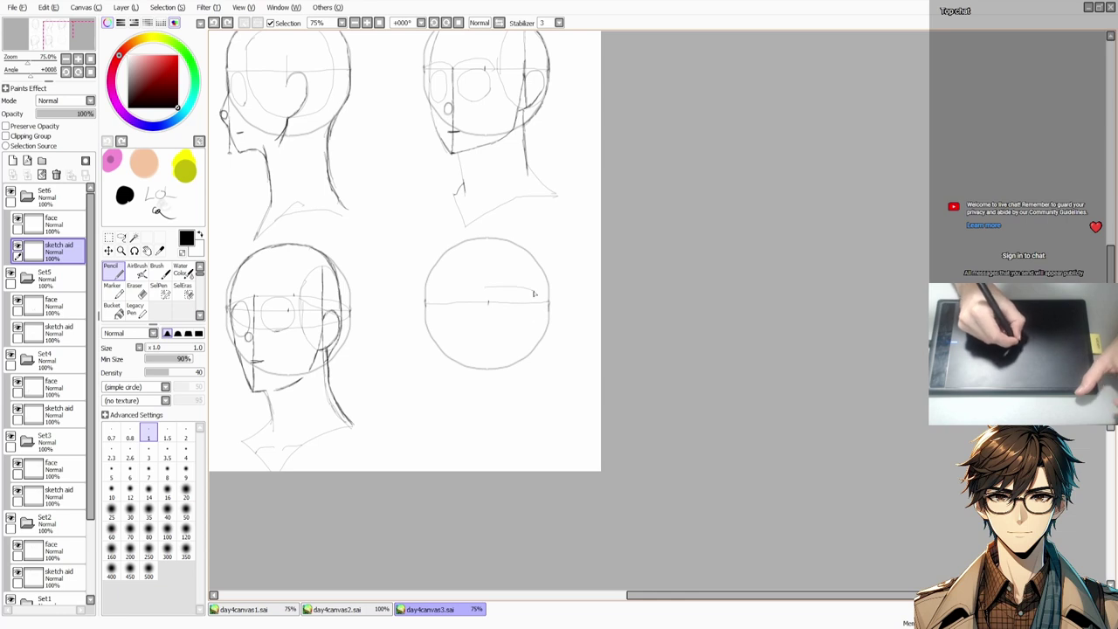
{"action": "left_click_drag", "start_coordinate": [429, 301], "coordinate": [547, 301]}
{"action": "key", "text": "ctrl+z"}
{"action": "key", "text": "ctrl+z"}
{"action": "key", "text": "ctrl+z"}
{"action": "key", "text": "ctrl+z"}
{"action": "key", "text": "ctrl+z"}
{"action": "left_click_drag", "start_coordinate": [463, 315], "coordinate": [546, 292]}
{"action": "left_click_drag", "start_coordinate": [426, 304], "coordinate": [548, 306]}
{"action": "mouse_move", "coordinate": [440, 295]}
{"action": "left_mouse_down"}
{"action": "mouse_move", "coordinate": [492, 289]}
{"action": "mouse_move", "coordinate": [547, 302]}
{"action": "left_mouse_up"}
{"action": "key", "text": "ctrl+z"}
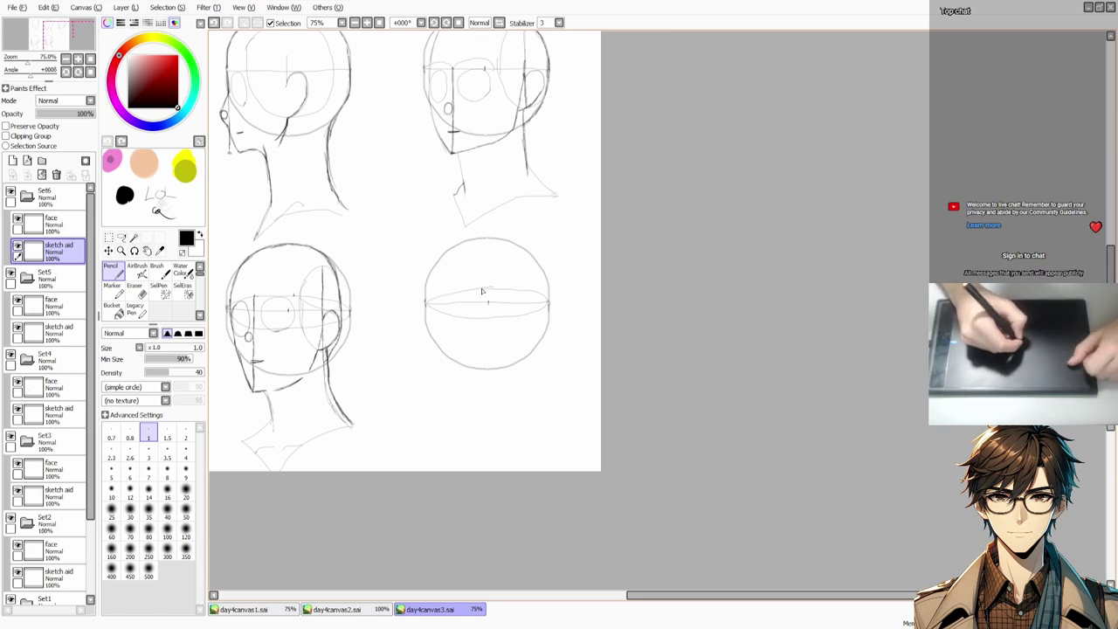
Step: Add a vertical face line extending below the sixth circle, an oval on the opposite side and a brow arc on the sketch aid layer
{"action": "left_click_drag", "start_coordinate": [525, 342], "coordinate": [525, 389]}
{"action": "key", "text": "ctrl+z"}
{"action": "left_click_drag", "start_coordinate": [525, 317], "coordinate": [525, 388]}
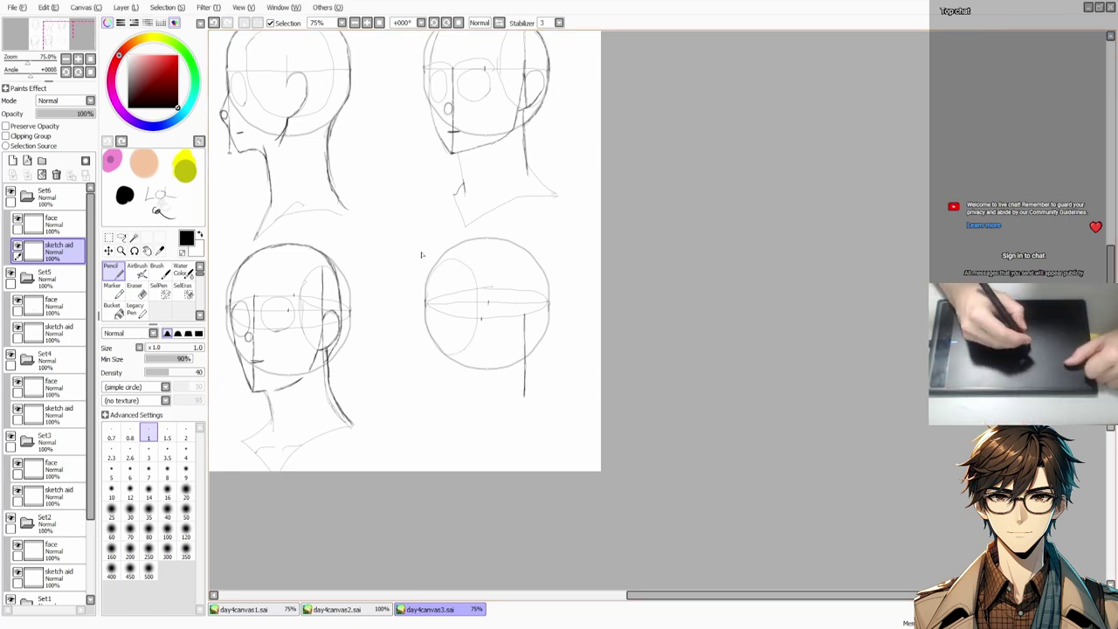
{"action": "key", "text": "Page_Up"}
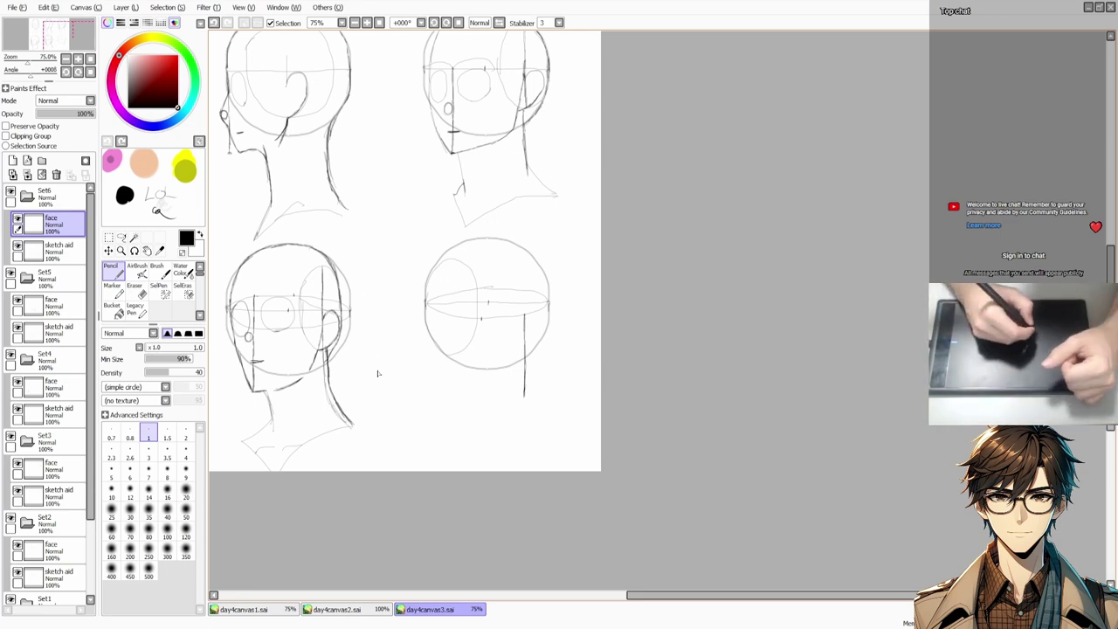
{"action": "key", "text": "Page_Down"}
{"action": "mouse_move", "coordinate": [502, 312]}
{"action": "left_mouse_down"}
{"action": "mouse_move", "coordinate": [552, 302]}
{"action": "mouse_move", "coordinate": [526, 397]}
{"action": "left_mouse_up"}
Step: Trace the sixth head's skull and far cheek down to the chin on Set6's face layer
{"action": "key", "text": "Page_Up"}
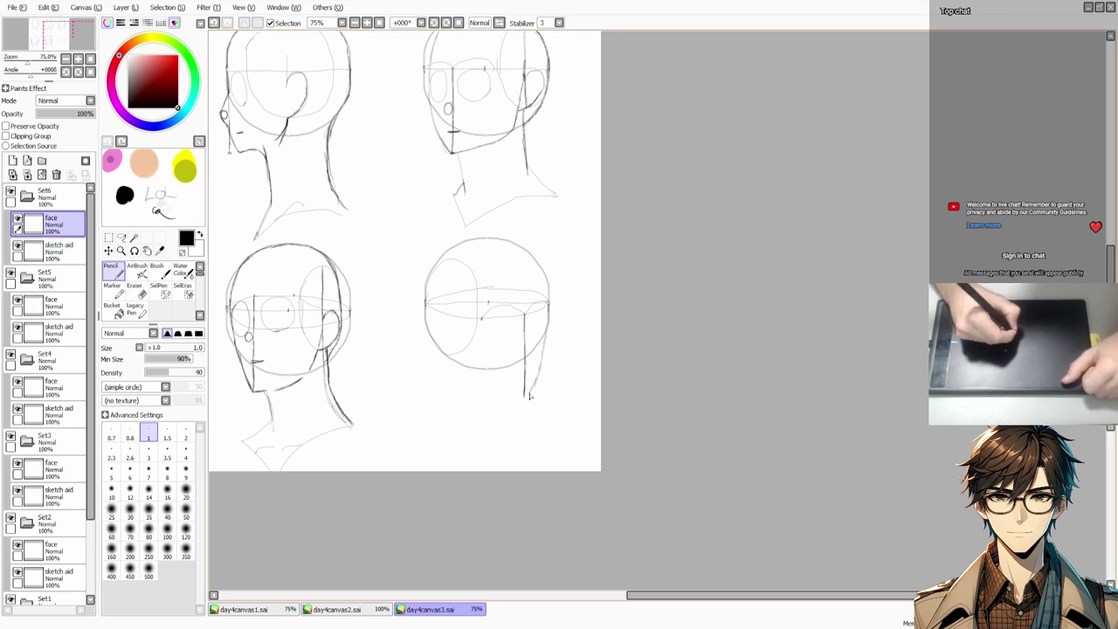
{"action": "key", "text": "ctrl+z"}
{"action": "left_click_drag", "start_coordinate": [548, 306], "coordinate": [526, 395]}
{"action": "mouse_move", "coordinate": [451, 302]}
{"action": "left_mouse_down"}
{"action": "mouse_move", "coordinate": [451, 248]}
{"action": "mouse_move", "coordinate": [505, 242]}
{"action": "mouse_move", "coordinate": [529, 255]}
{"action": "mouse_move", "coordinate": [550, 288]}
{"action": "left_mouse_up"}
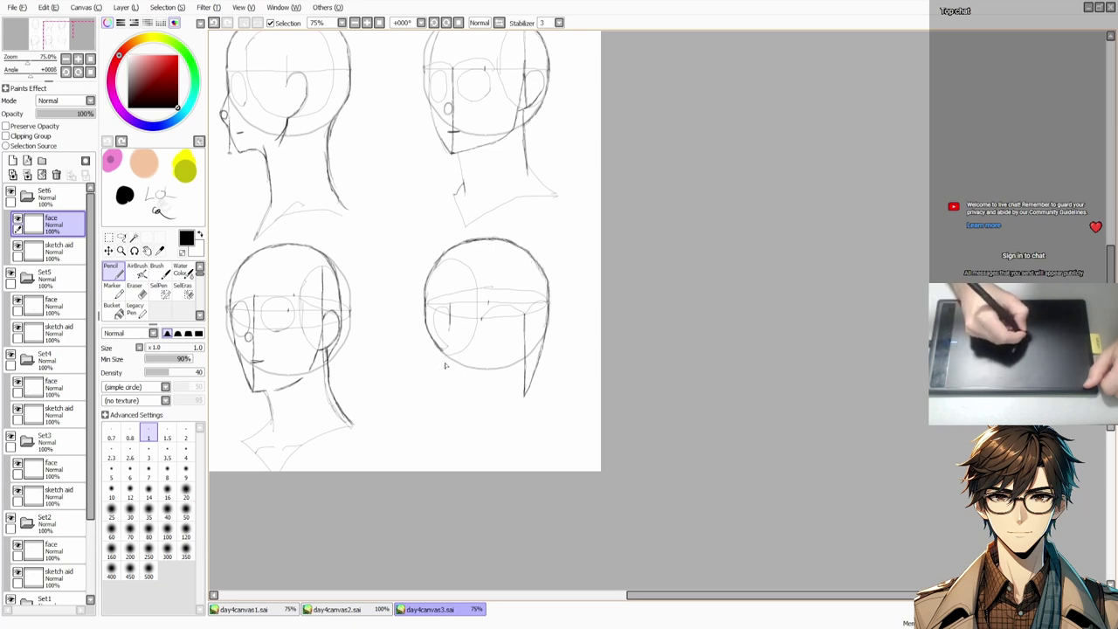
Step: Extend the sixth head's rear jaw edge downward on Set6's face layer
{"action": "key", "text": "Down"}
{"action": "key", "text": "e"}
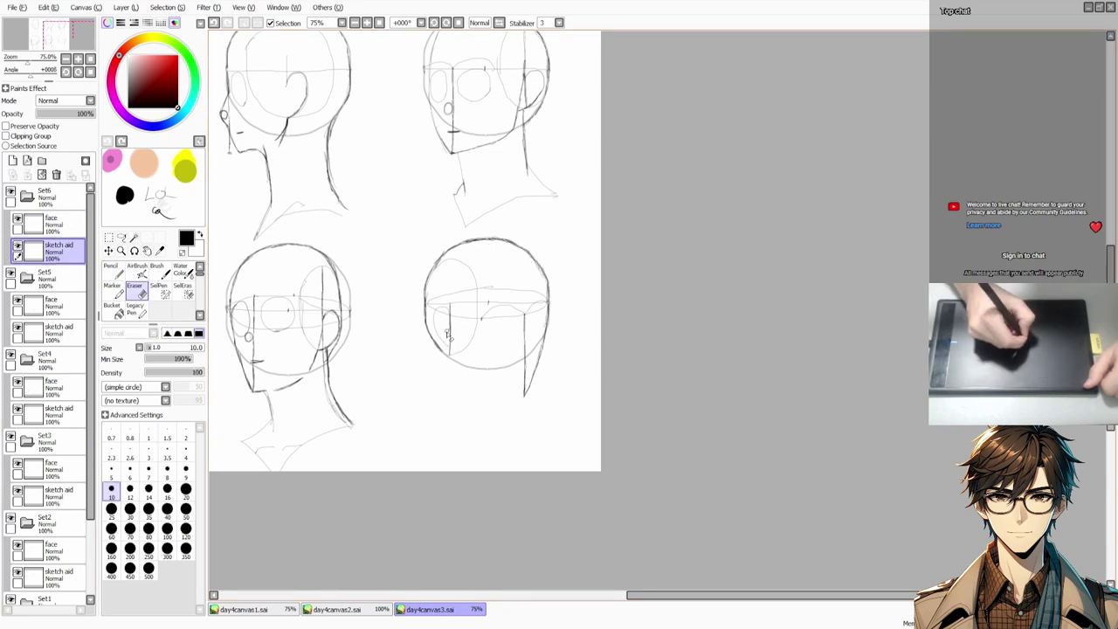
{"action": "key", "text": "Up"}
{"action": "key", "text": "n"}
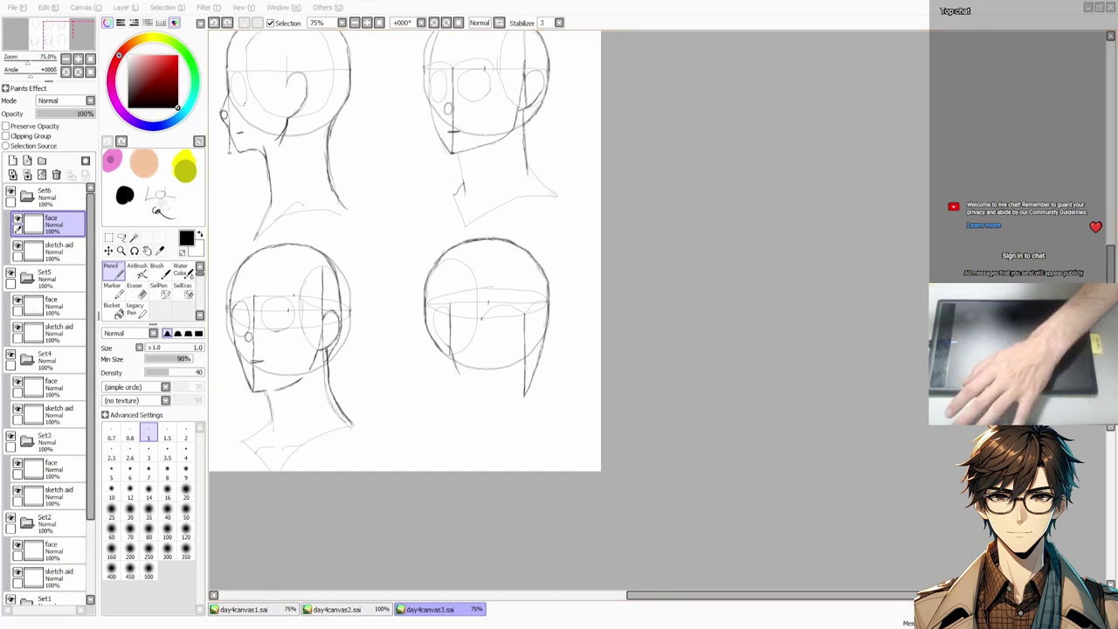
Step: Draw the sixth head's lower jaw, both neck lines and a V-shaped shoulder outline on Set6's face layer
{"action": "key", "text": "e"}
{"action": "key", "text": "n"}
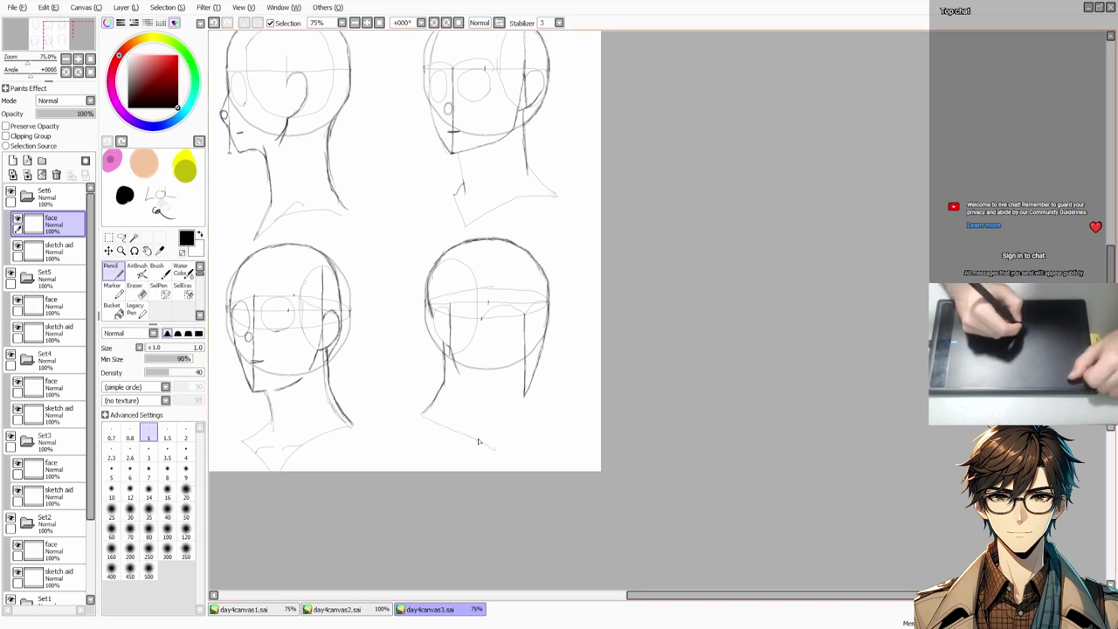
{"action": "left_click_drag", "start_coordinate": [507, 396], "coordinate": [481, 386]}
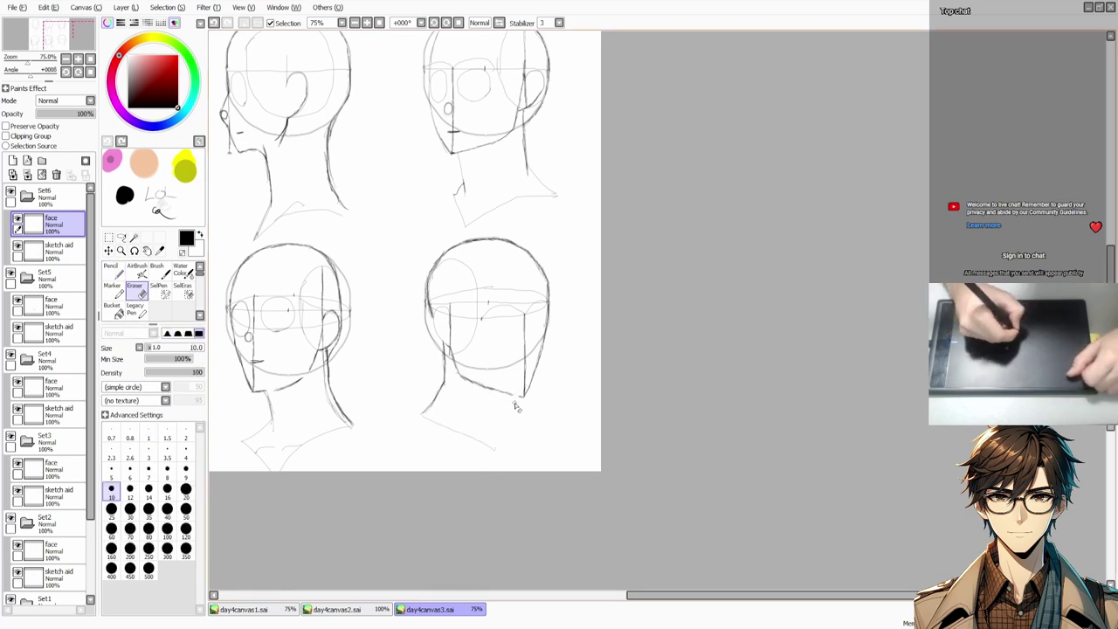
{"action": "mouse_move", "coordinate": [513, 420]}
{"action": "left_mouse_down"}
{"action": "mouse_move", "coordinate": [497, 460]}
{"action": "mouse_move", "coordinate": [452, 471]}
{"action": "left_mouse_up"}
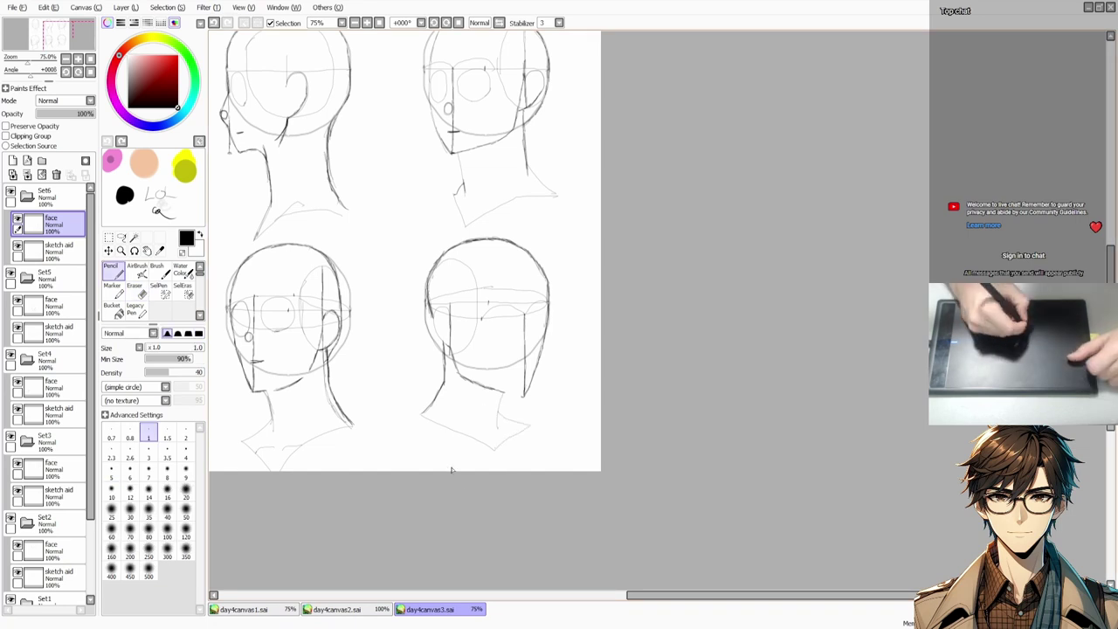
Step: Add a small oval nose, a round near eye, a narrow far eye and an ear to the sixth head
{"action": "left_click", "coordinate": [52, 250]}
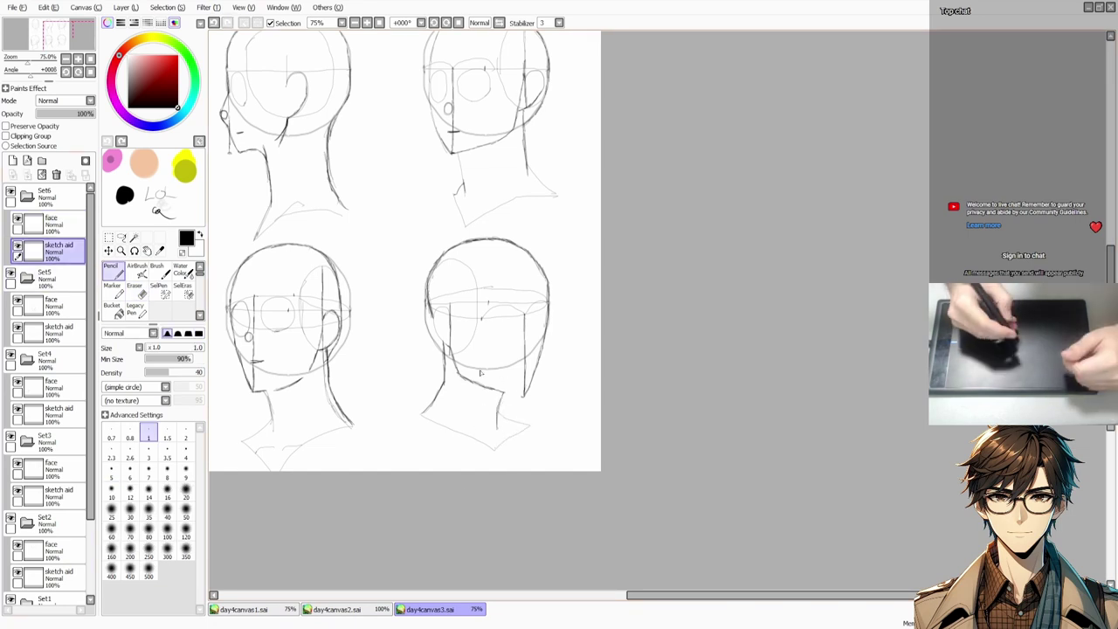
{"action": "left_click_drag", "start_coordinate": [531, 353], "coordinate": [530, 360]}
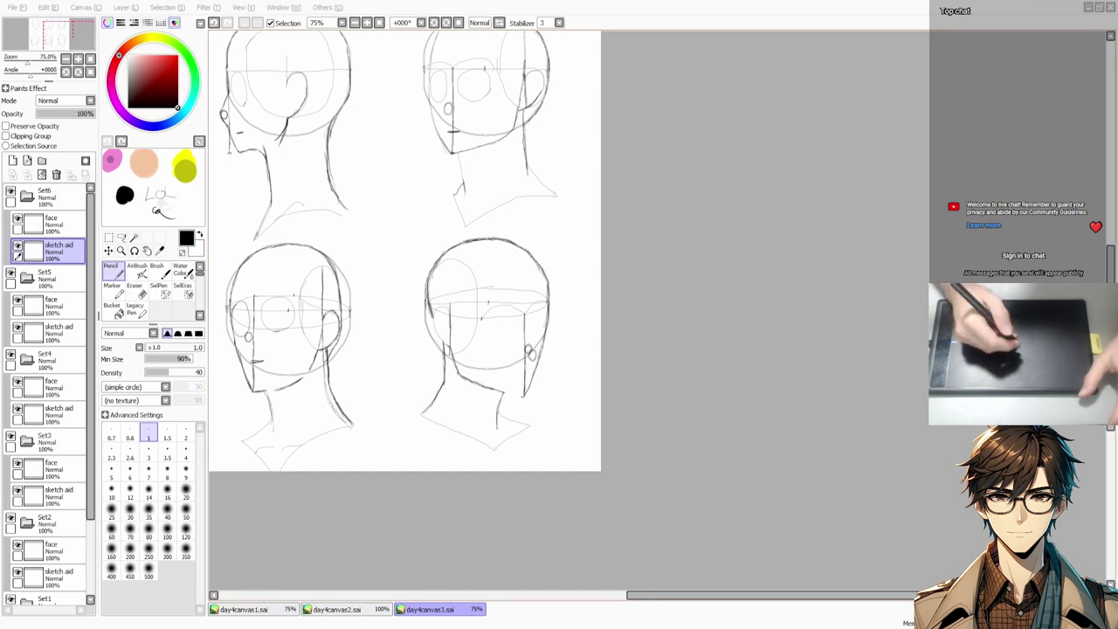
{"action": "left_click", "coordinate": [53, 224]}
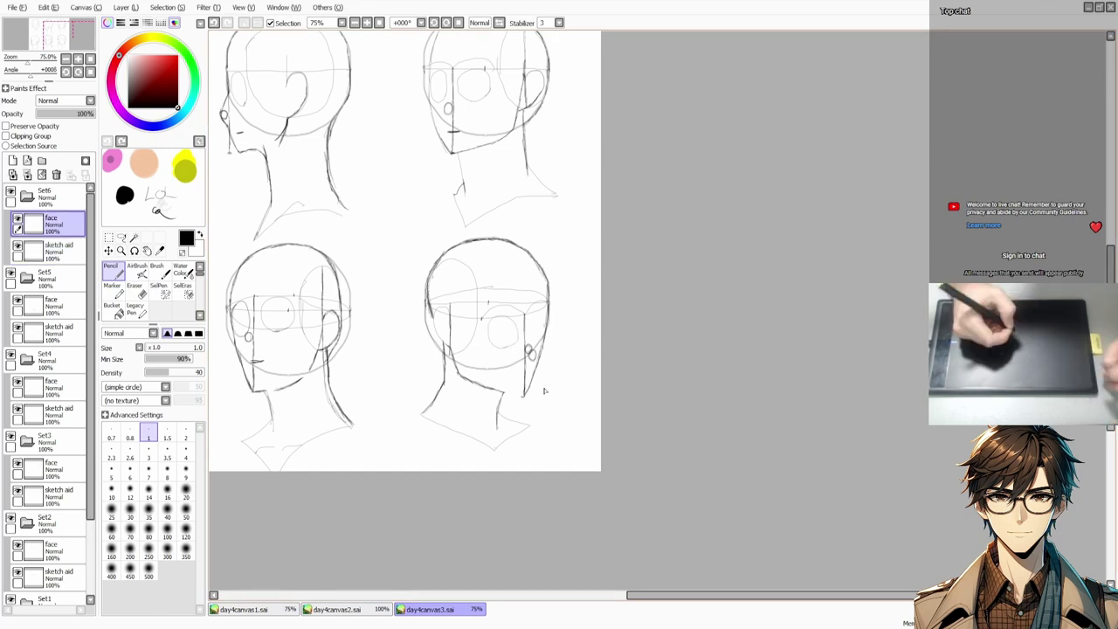
{"action": "left_click_drag", "start_coordinate": [503, 350], "coordinate": [534, 332]}
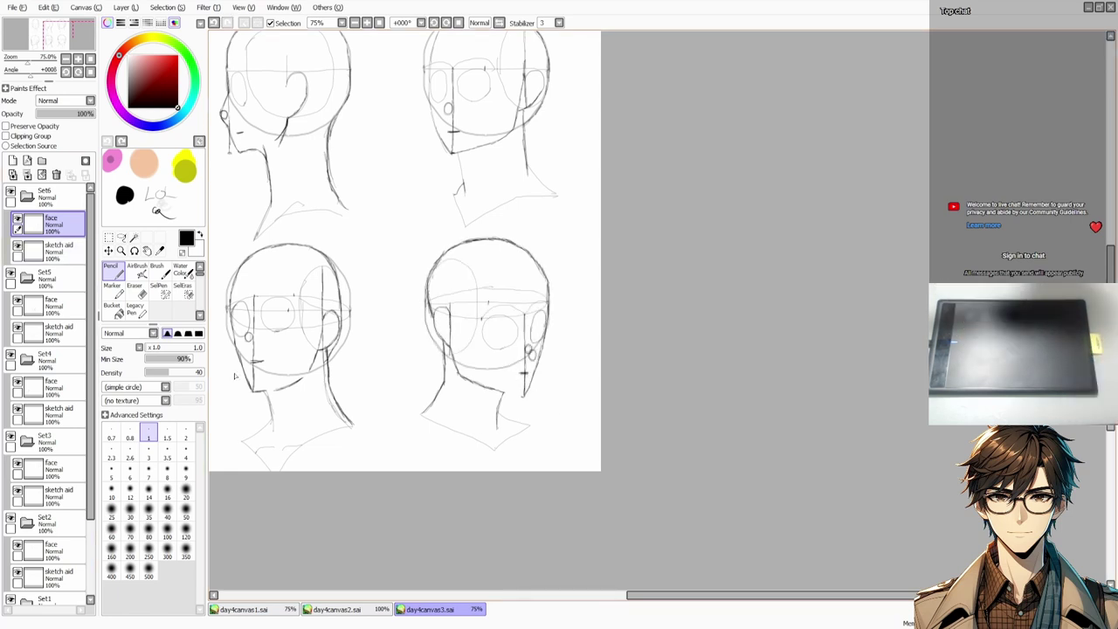
Step: Redraw the sixth head's short mouth above the chin and darken its neck and shoulder outline
{"action": "left_click", "coordinate": [516, 398]}
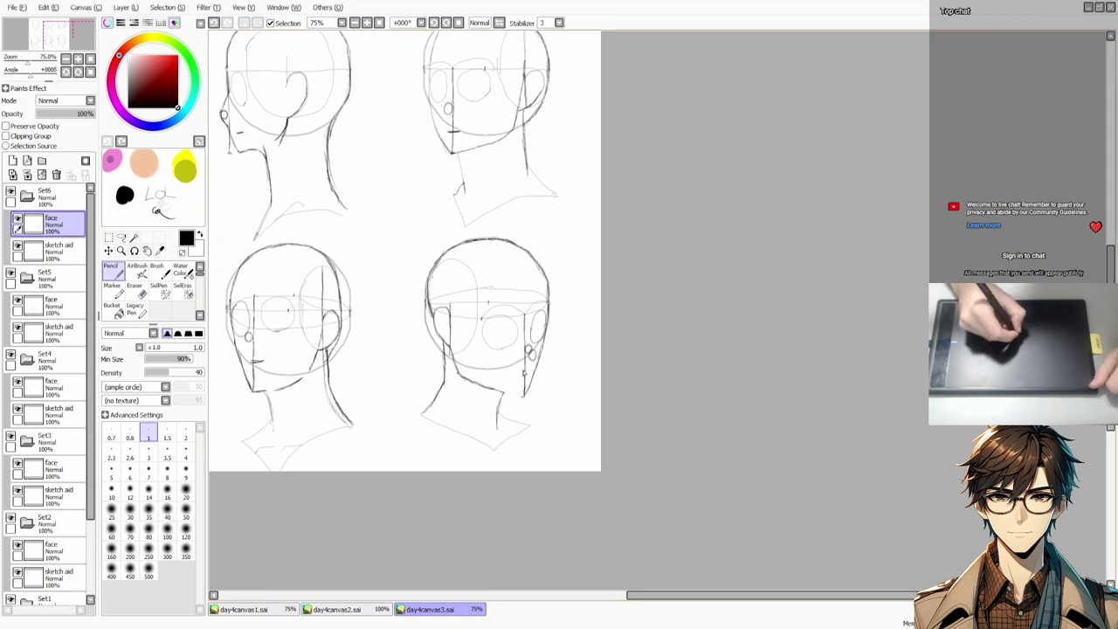
{"action": "mouse_move", "coordinate": [524, 370]}
{"action": "left_mouse_down"}
{"action": "mouse_move", "coordinate": [526, 397]}
{"action": "mouse_move", "coordinate": [513, 391]}
{"action": "left_mouse_up"}
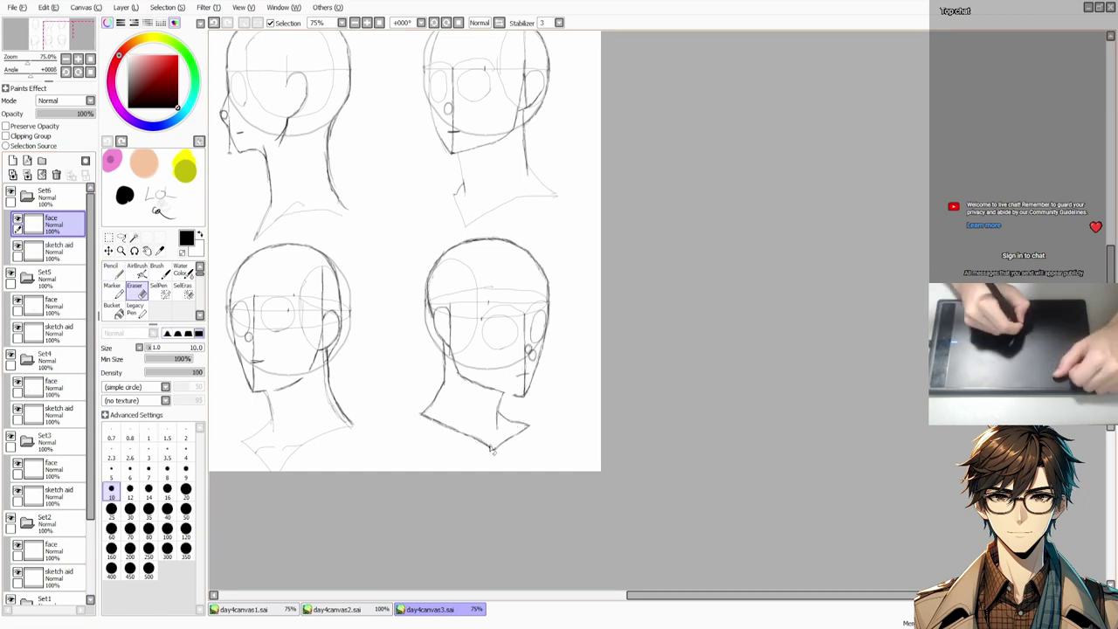
{"action": "left_click", "coordinate": [18, 251]}
{"action": "left_click", "coordinate": [17, 251]}
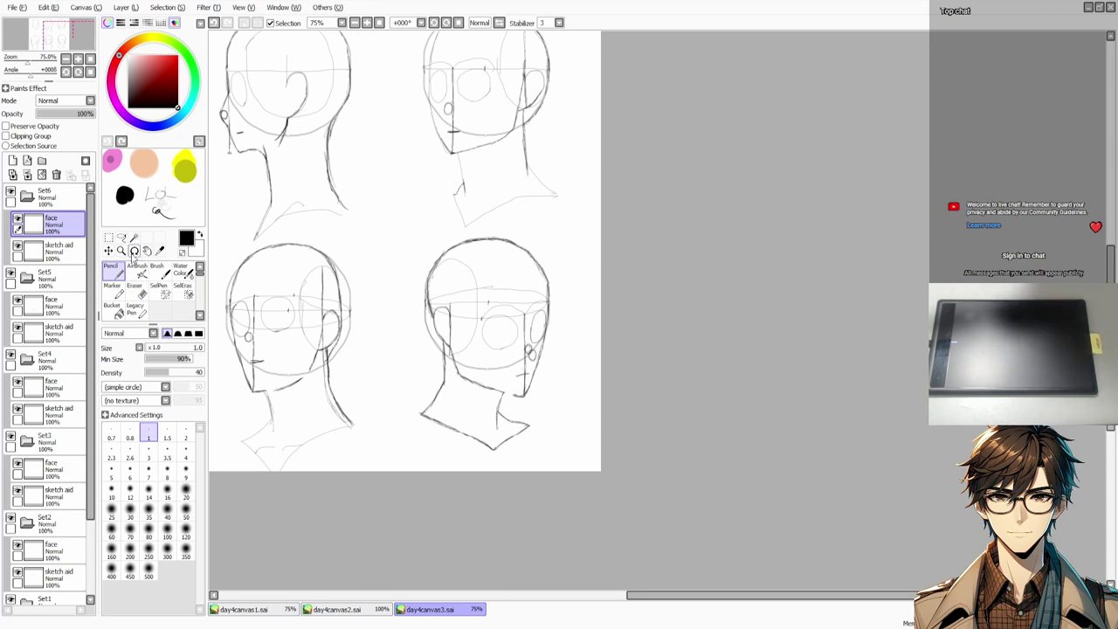
Step: Draw arched upper eyelids inside both eye circles of the front-view head on Set1's face layer
{"action": "key", "text": "space"}
{"action": "left_click_drag", "start_coordinate": [437, 262], "coordinate": [674, 333]}
{"action": "left_click_drag", "start_coordinate": [533, 297], "coordinate": [573, 302]}
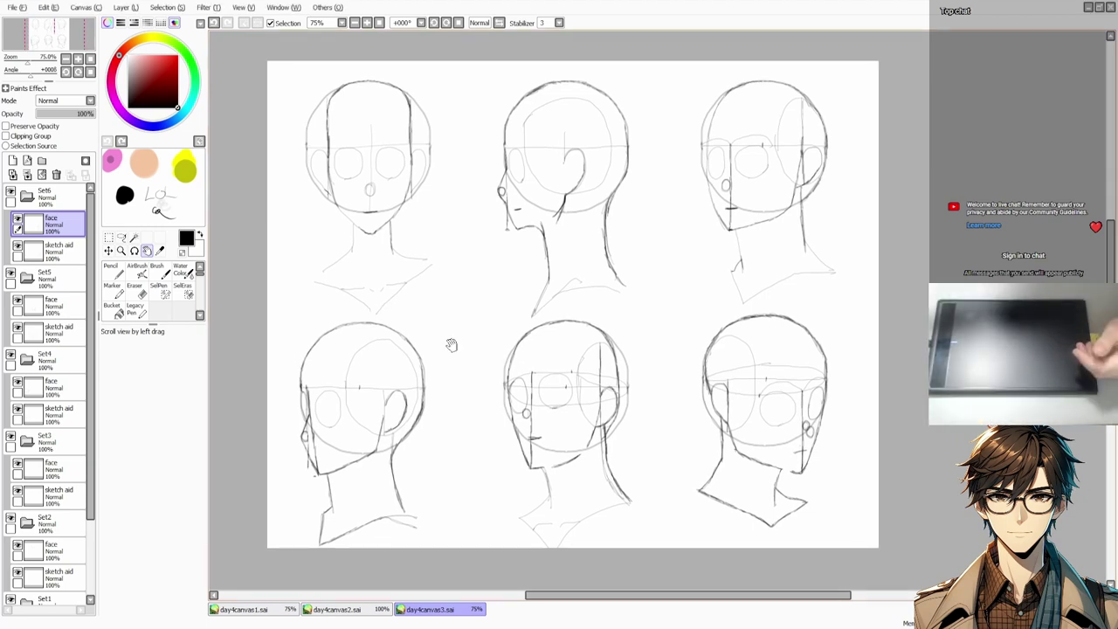
{"action": "left_click_drag", "start_coordinate": [469, 217], "coordinate": [585, 291]}
{"action": "scroll", "coordinate": [585, 291], "scroll_direction": "up", "scroll_amount": 2}
{"action": "scroll", "coordinate": [52, 393], "scroll_direction": "down", "scroll_amount": 3}
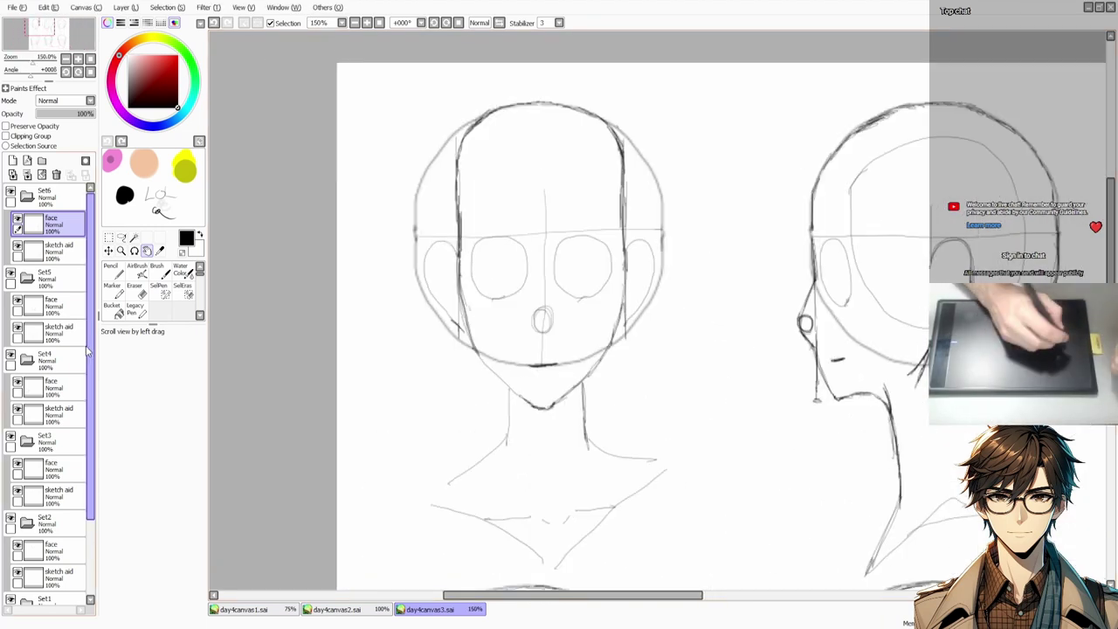
{"action": "left_click", "coordinate": [52, 536]}
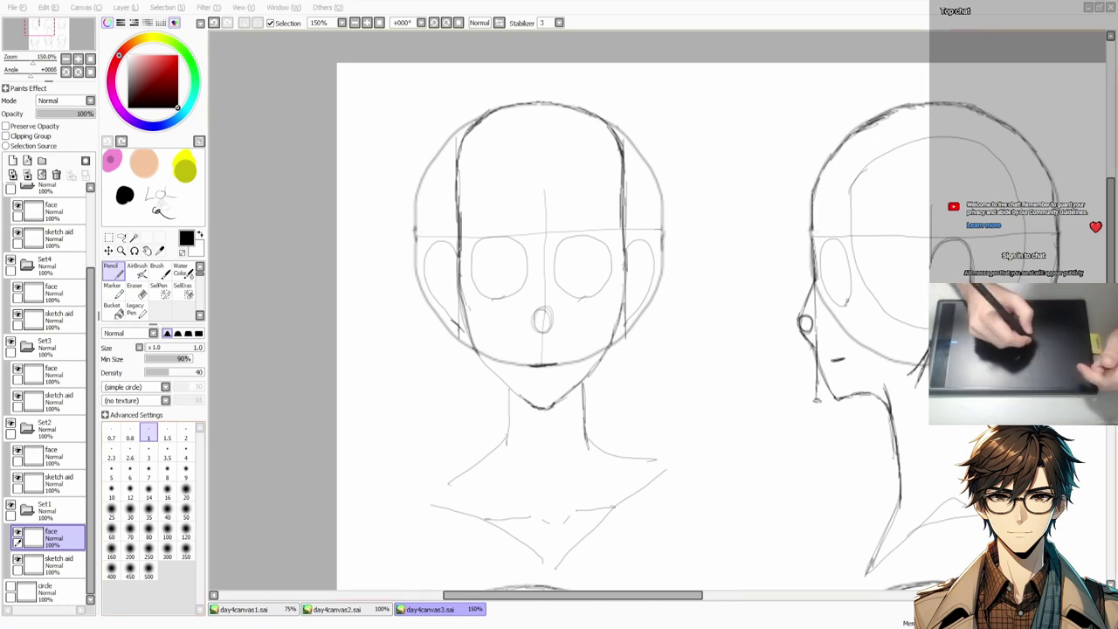
{"action": "left_click_drag", "start_coordinate": [568, 267], "coordinate": [604, 262]}
{"action": "mouse_move", "coordinate": [496, 273]}
{"action": "left_mouse_down"}
{"action": "mouse_move", "coordinate": [516, 254]}
{"action": "mouse_move", "coordinate": [503, 269]}
{"action": "mouse_move", "coordinate": [489, 261]}
{"action": "mouse_move", "coordinate": [516, 257]}
{"action": "mouse_move", "coordinate": [498, 255]}
{"action": "left_mouse_up"}
{"action": "key", "text": "e"}
{"action": "key", "text": "n"}
{"action": "key", "text": "ctrl+z"}
{"action": "mouse_move", "coordinate": [498, 255]}
{"action": "left_mouse_down"}
{"action": "mouse_move", "coordinate": [514, 262]}
{"action": "mouse_move", "coordinate": [491, 279]}
{"action": "mouse_move", "coordinate": [516, 257]}
{"action": "mouse_move", "coordinate": [603, 263]}
{"action": "left_mouse_up"}
Step: Correct the front-view head's eyelids and add a small oval iris beneath each one
{"action": "key", "text": "e"}
{"action": "key", "text": "n"}
{"action": "key", "text": "ctrl+z"}
{"action": "key", "text": "ctrl+z"}
{"action": "key", "text": "e"}
{"action": "left_click_drag", "start_coordinate": [480, 315], "coordinate": [435, 337]}
{"action": "key", "text": "n"}
{"action": "left_click_drag", "start_coordinate": [573, 255], "coordinate": [587, 269]}
{"action": "key", "text": "e"}
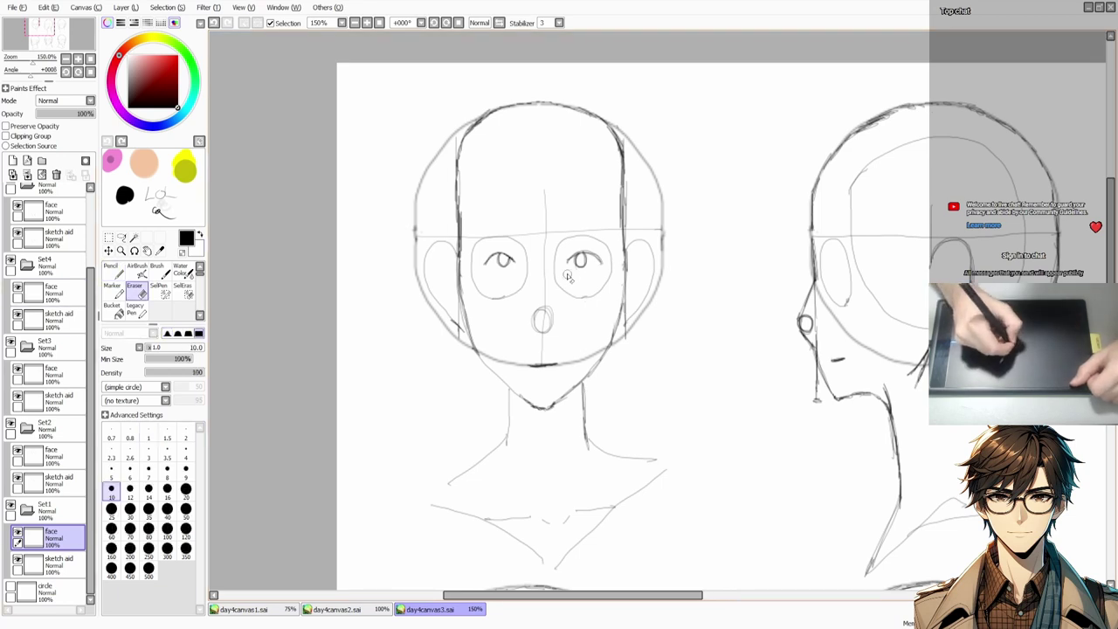
Step: Detail the front-view head's nose sides and lips, and erase the circles around its eyes
{"action": "key", "text": "n"}
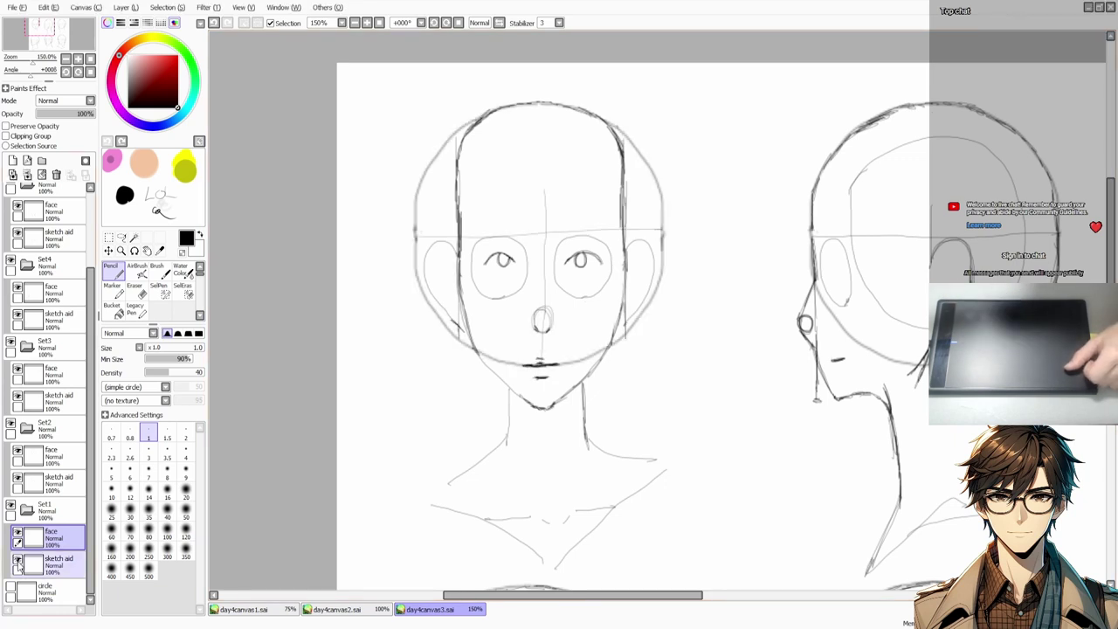
{"action": "key", "text": "e"}
{"action": "mouse_move", "coordinate": [510, 296]}
{"action": "left_mouse_down"}
{"action": "mouse_move", "coordinate": [563, 283]}
{"action": "mouse_move", "coordinate": [593, 239]}
{"action": "mouse_move", "coordinate": [620, 286]}
{"action": "left_mouse_up"}
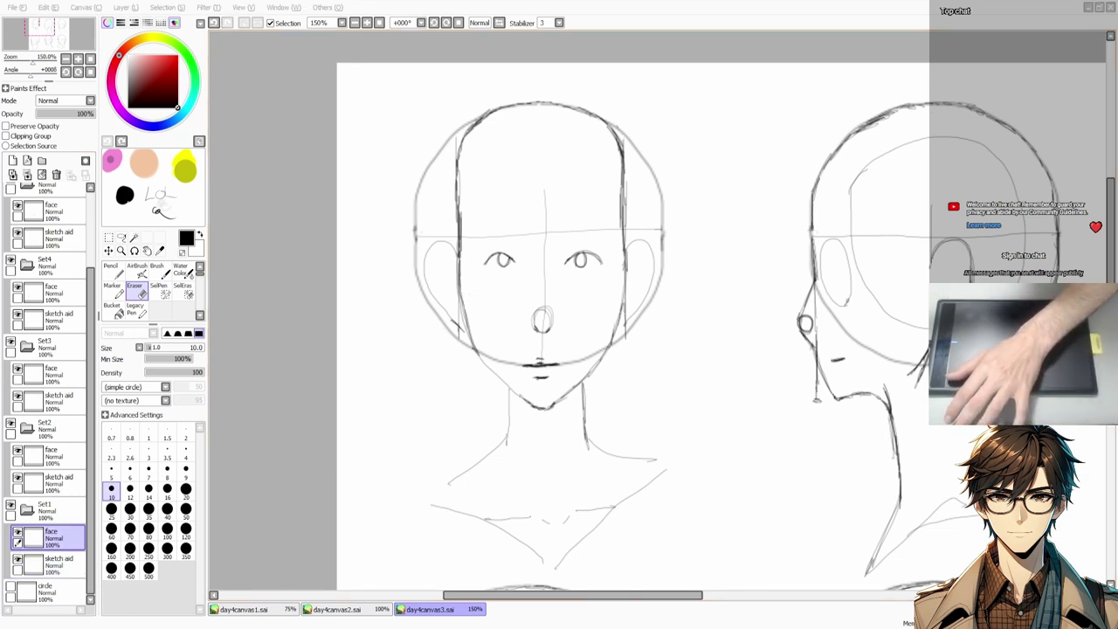
Step: Draw arched eyebrows above the front-view head's eyes and erase the remaining eye circle outlines
{"action": "key", "text": "n"}
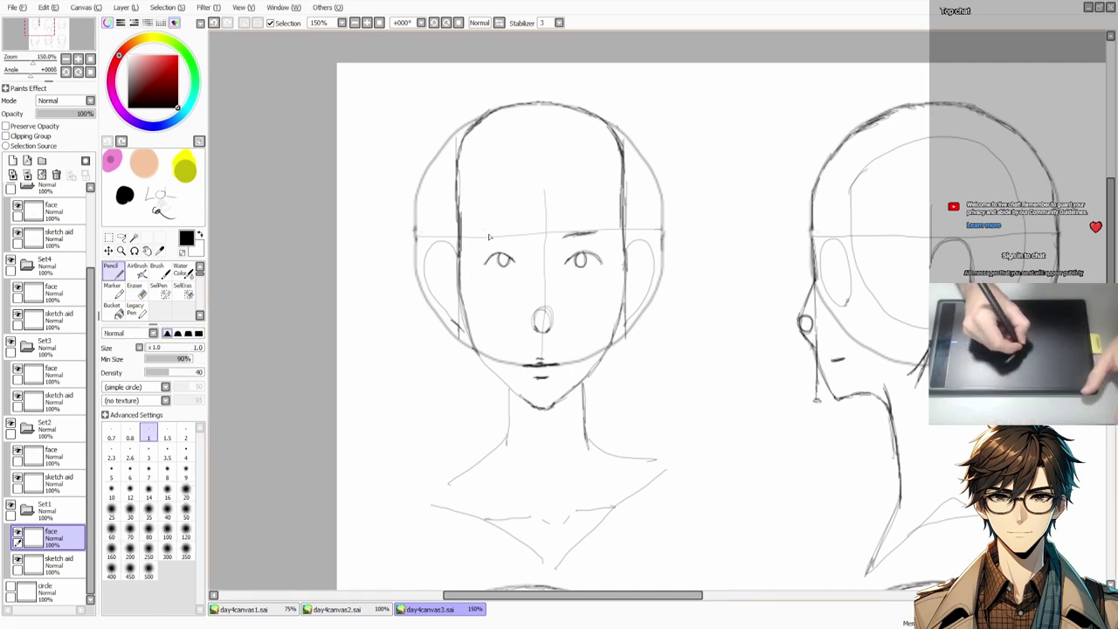
{"action": "left_click_drag", "start_coordinate": [490, 237], "coordinate": [494, 238]}
{"action": "left_click_drag", "start_coordinate": [563, 234], "coordinate": [570, 235]}
{"action": "key", "text": "e"}
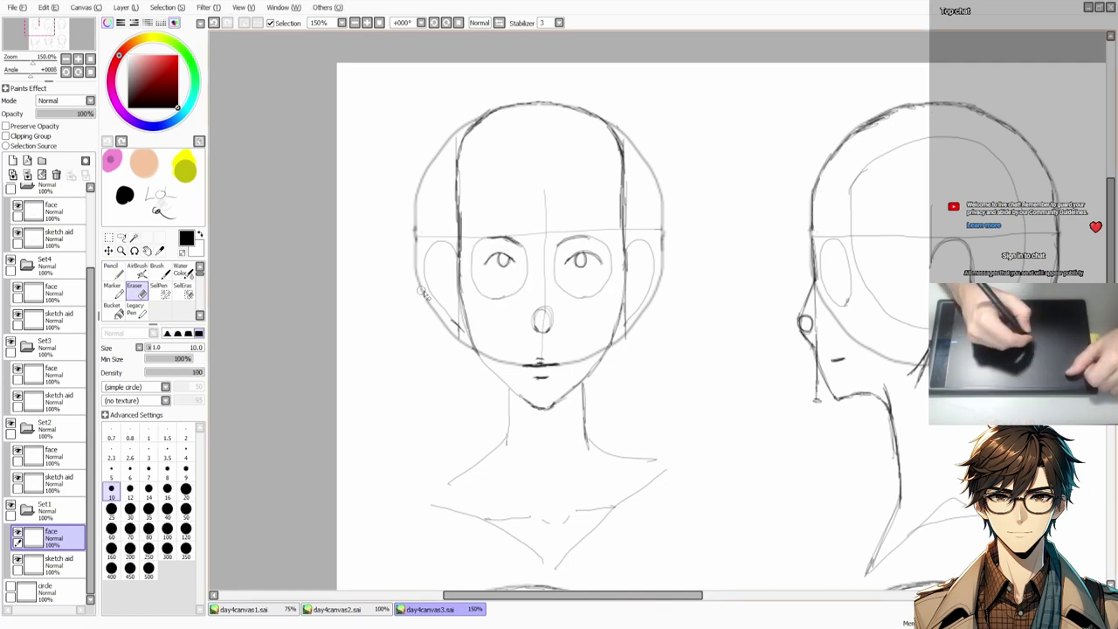
{"action": "mouse_move", "coordinate": [474, 262]}
{"action": "left_mouse_down"}
{"action": "mouse_move", "coordinate": [555, 271]}
{"action": "mouse_move", "coordinate": [596, 239]}
{"action": "mouse_move", "coordinate": [625, 279]}
{"action": "left_mouse_up"}
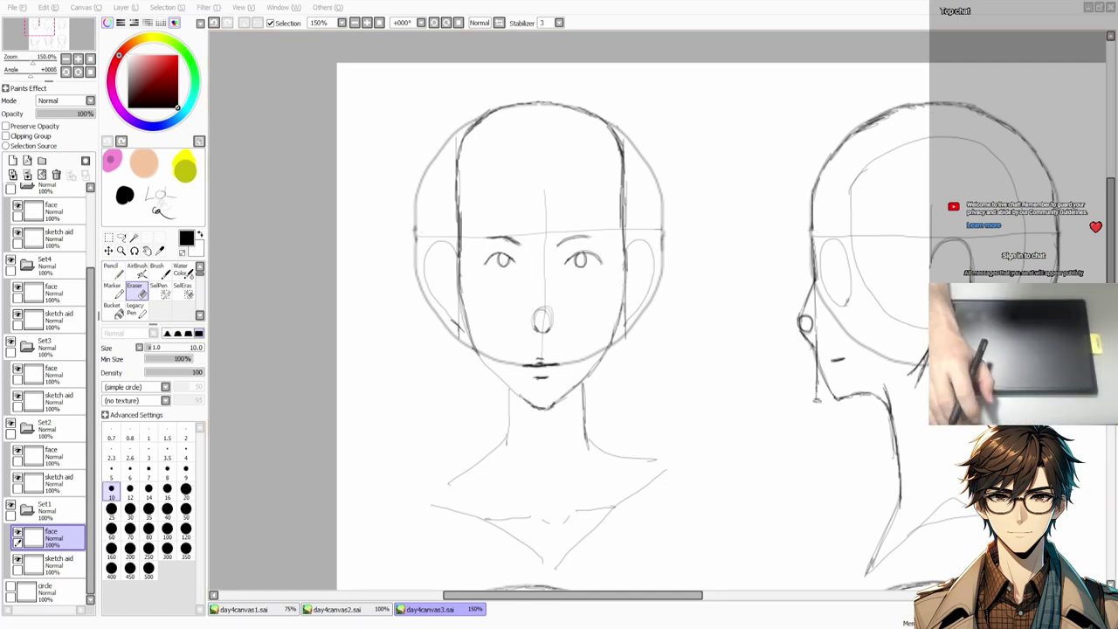
Step: Draw two eyebrows above the eye ovals of the upper three-quarter head on Set1's face layer
{"action": "left_click_drag", "start_coordinate": [572, 595], "coordinate": [773, 595]}
{"action": "key", "text": "n"}
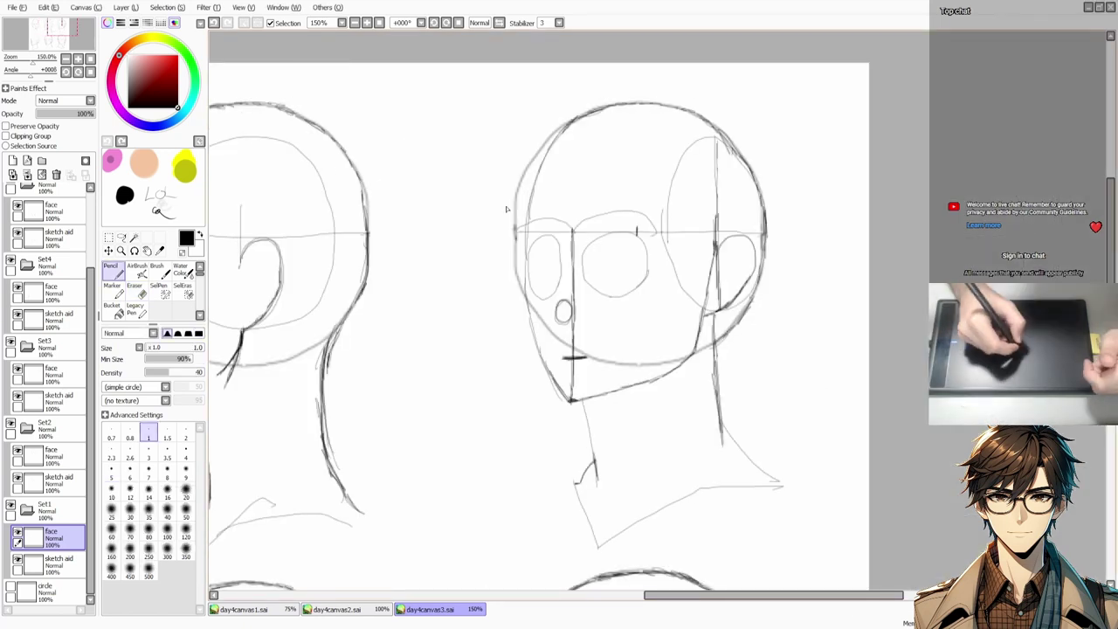
{"action": "key", "text": "ctrl+z"}
{"action": "left_click_drag", "start_coordinate": [586, 242], "coordinate": [634, 233]}
{"action": "key", "text": "ctrl+plus"}
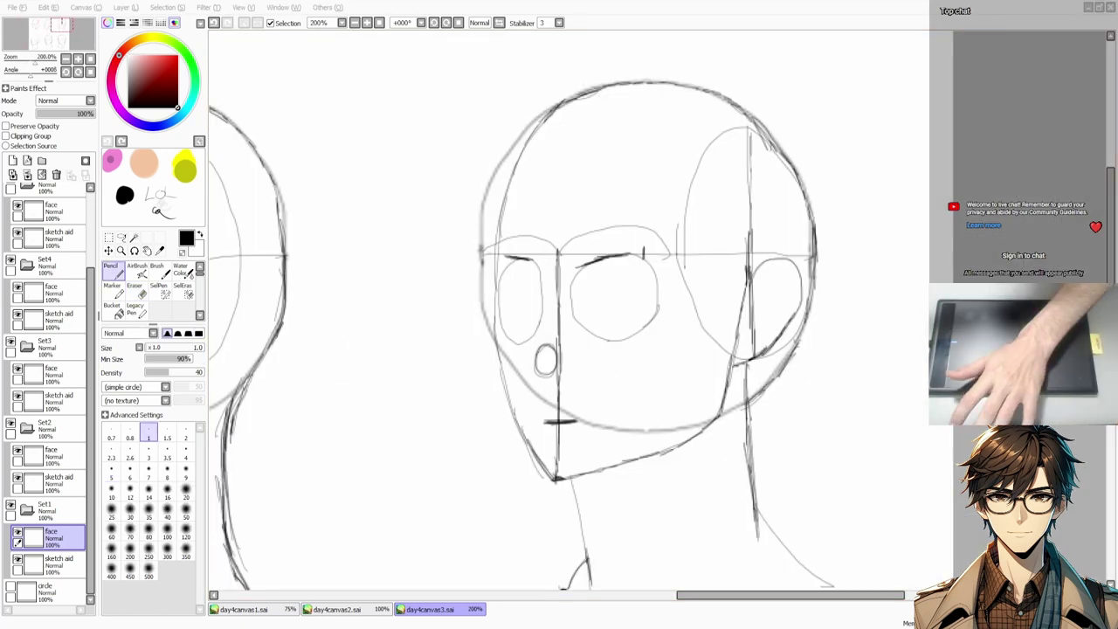
Step: Draw curved upper eyelids inside both eye ovals of the upper three-quarter head
{"action": "mouse_move", "coordinate": [588, 297]}
{"action": "left_mouse_down"}
{"action": "mouse_move", "coordinate": [631, 282]}
{"action": "mouse_move", "coordinate": [636, 295]}
{"action": "mouse_move", "coordinate": [597, 290]}
{"action": "left_mouse_up"}
{"action": "key", "text": "ctrl+z"}
{"action": "left_click_drag", "start_coordinate": [503, 298], "coordinate": [536, 296]}
{"action": "key", "text": "ctrl+z"}
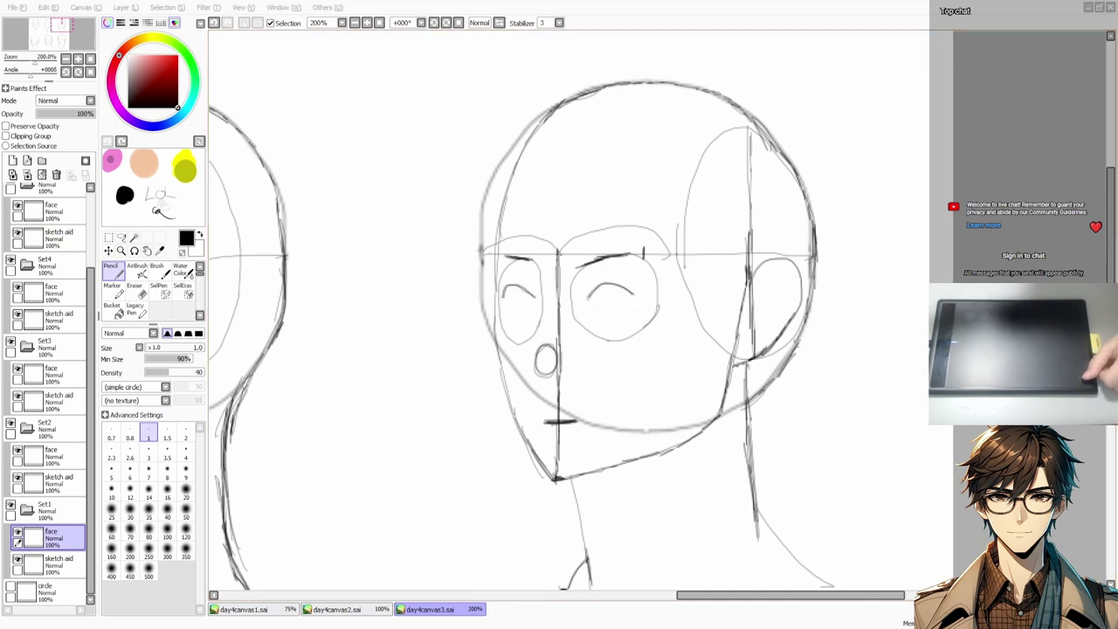
{"action": "left_click_drag", "start_coordinate": [549, 365], "coordinate": [554, 376]}
{"action": "key", "text": "ctrl+z"}
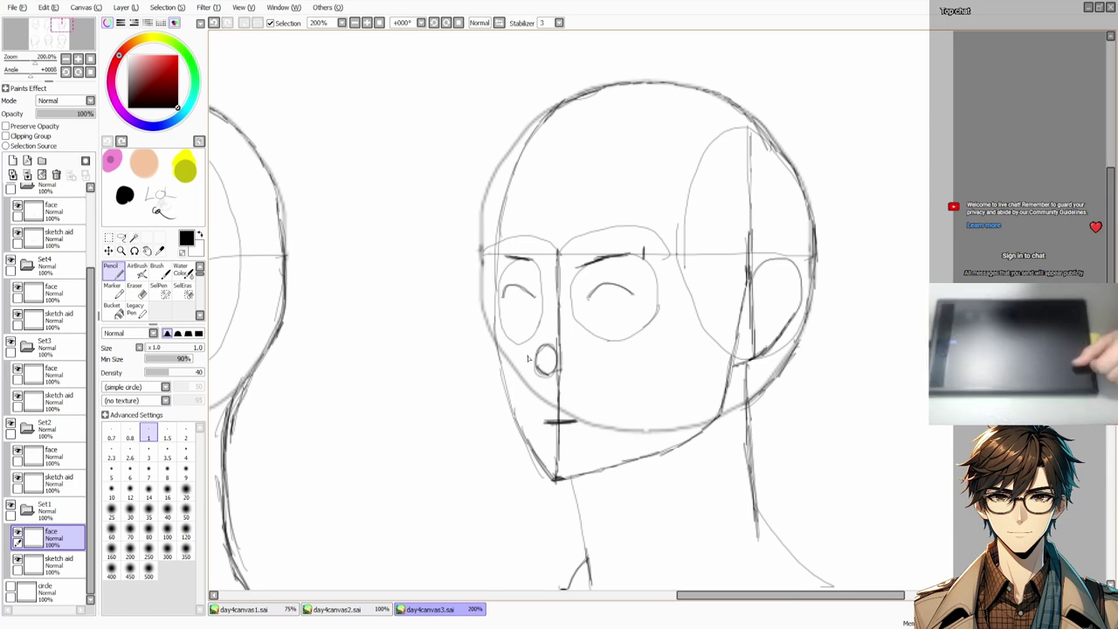
Step: Add oval irises beneath the near and far eyelids of the upper three-quarter head
{"action": "mouse_move", "coordinate": [598, 288]}
{"action": "left_mouse_down"}
{"action": "mouse_move", "coordinate": [603, 315]}
{"action": "mouse_move", "coordinate": [617, 312]}
{"action": "mouse_move", "coordinate": [600, 293]}
{"action": "left_mouse_up"}
{"action": "key", "text": "ctrl+z"}
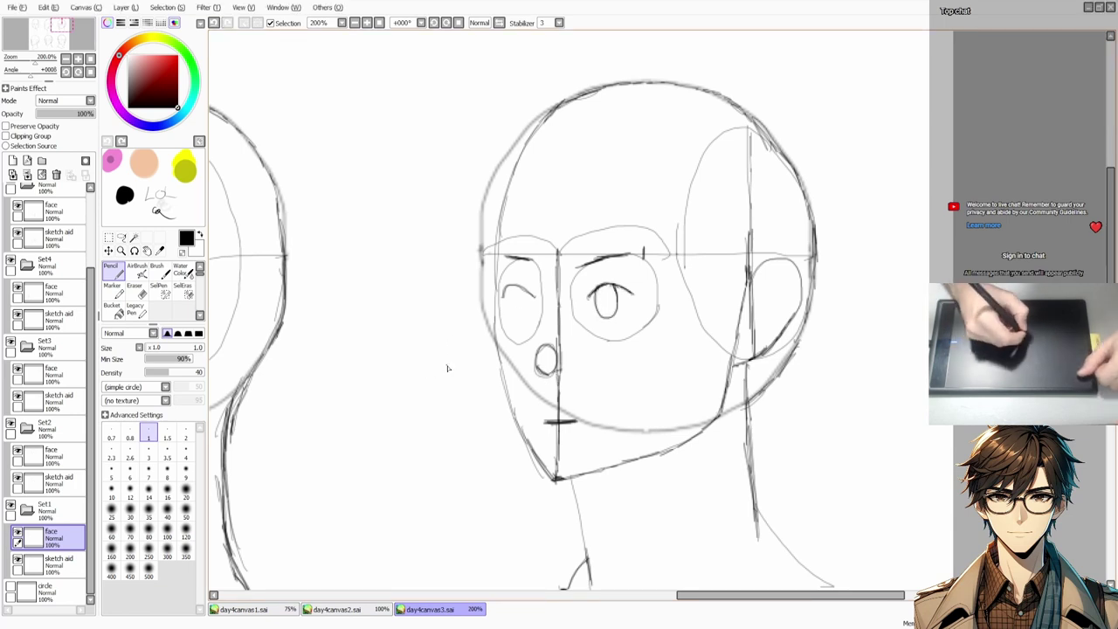
{"action": "left_click_drag", "start_coordinate": [524, 288], "coordinate": [517, 316]}
{"action": "key", "text": "ctrl+z"}
{"action": "key", "text": "ctrl+z"}
{"action": "key", "text": "ctrl+z"}
{"action": "key", "text": "ctrl+z"}
{"action": "key", "text": "ctrl+z"}
{"action": "key", "text": "e"}
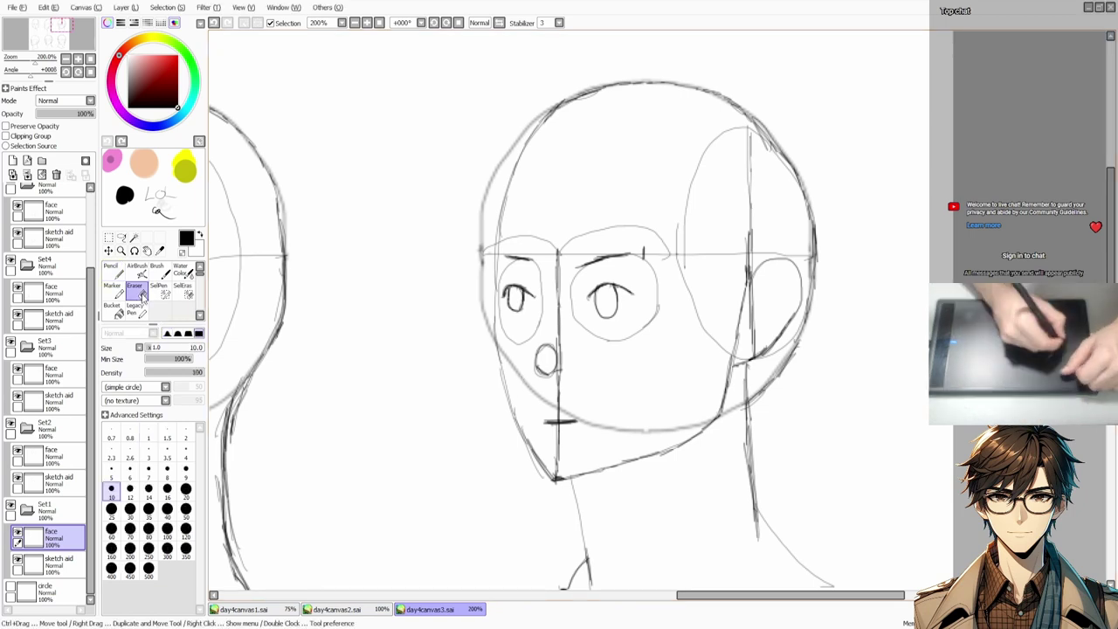
Step: Undo the eyes and eyebrows drawn on Set1's face layer and activate Set3's face layer
{"action": "key", "text": "ctrl+z"}
{"action": "key", "text": "ctrl+z"}
{"action": "key", "text": "ctrl+z"}
{"action": "key", "text": "ctrl+z"}
{"action": "left_click", "coordinate": [51, 374]}
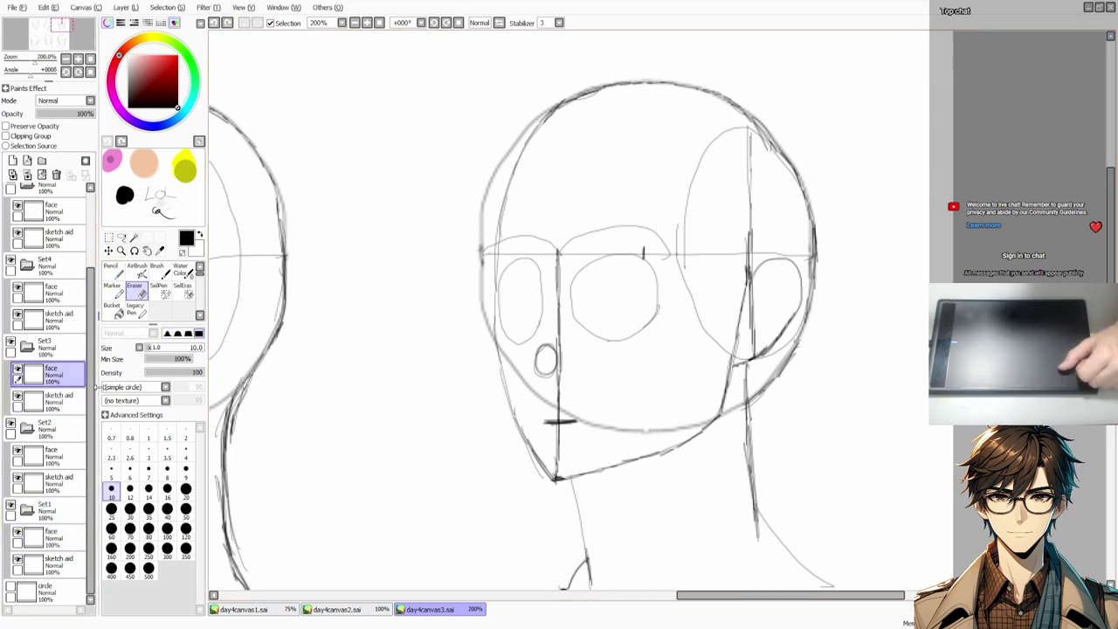
Step: Draw curved upper eyelids in both eye ovals of the upper three-quarter head and add the near eye's oval iris with the Pencil
{"action": "key", "text": "n"}
{"action": "left_click_drag", "start_coordinate": [593, 298], "coordinate": [627, 295]}
{"action": "key", "text": "ctrl+z"}
{"action": "key", "text": "ctrl+z"}
{"action": "key", "text": "ctrl+z"}
{"action": "mouse_move", "coordinate": [507, 299]}
{"action": "left_mouse_down"}
{"action": "mouse_move", "coordinate": [521, 286]}
{"action": "mouse_move", "coordinate": [512, 314]}
{"action": "mouse_move", "coordinate": [524, 287]}
{"action": "mouse_move", "coordinate": [598, 307]}
{"action": "left_mouse_up"}
{"action": "key", "text": "e"}
{"action": "key", "text": "n"}
{"action": "key", "text": "ctrl+z"}
{"action": "key", "text": "e"}
{"action": "key", "text": "n"}
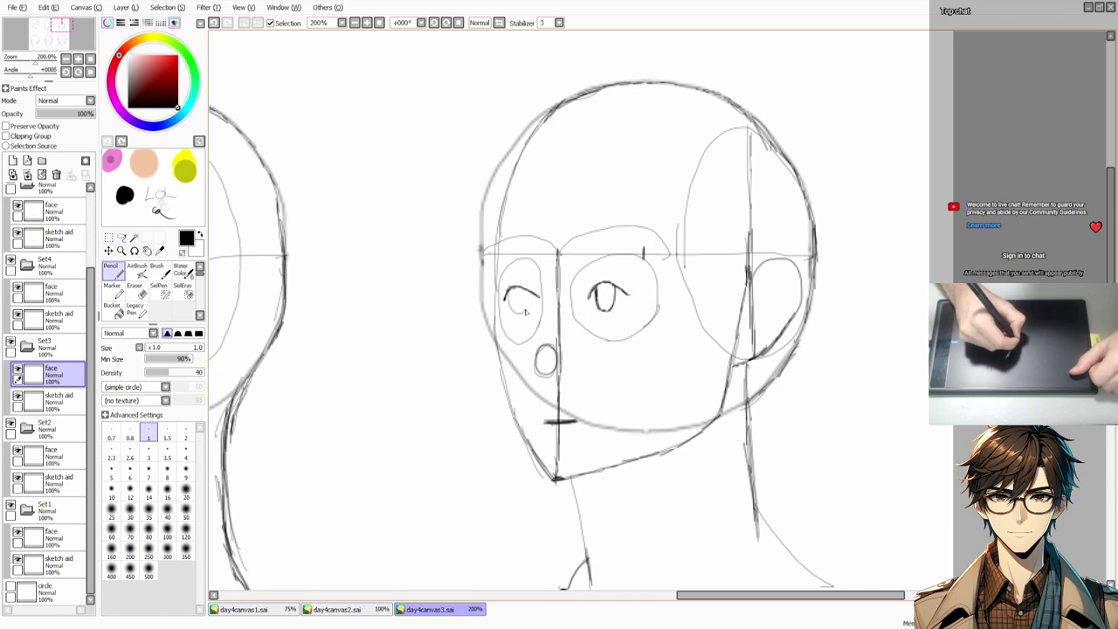
Step: Redraw the far eye's upper eyelid with an oval iris beneath it on the upper three-quarter head
{"action": "key", "text": "ctrl+z"}
{"action": "mouse_move", "coordinate": [517, 289]}
{"action": "left_mouse_down"}
{"action": "mouse_move", "coordinate": [516, 311]}
{"action": "mouse_move", "coordinate": [519, 287]}
{"action": "mouse_move", "coordinate": [540, 300]}
{"action": "left_mouse_up"}
{"action": "key", "text": "ctrl+z"}
{"action": "key", "text": "ctrl+z"}
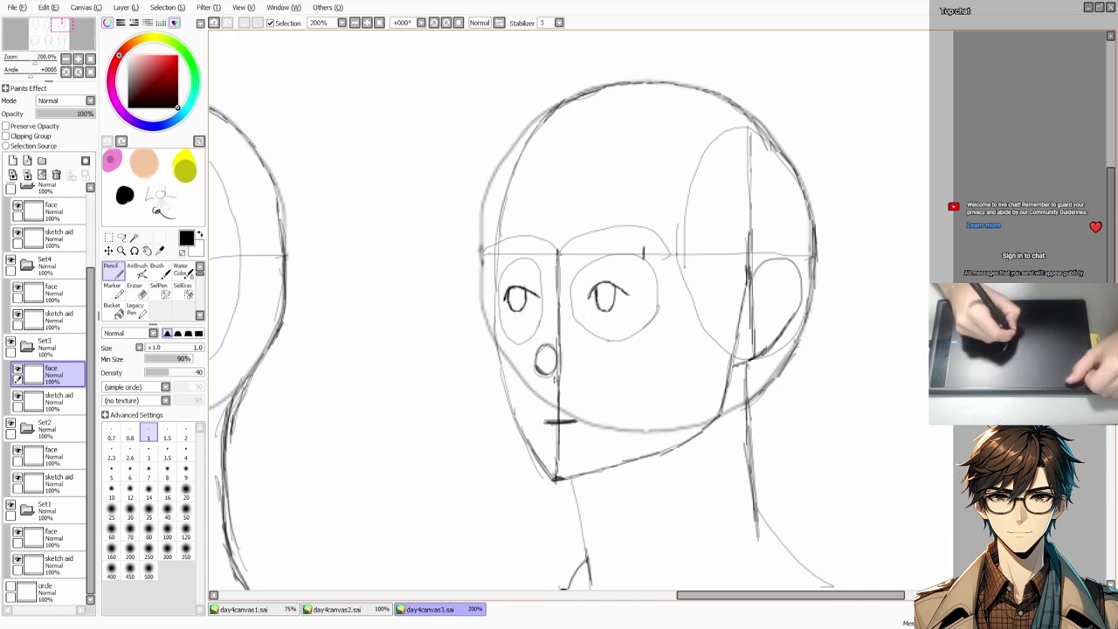
{"action": "key", "text": "e"}
{"action": "key", "text": "n"}
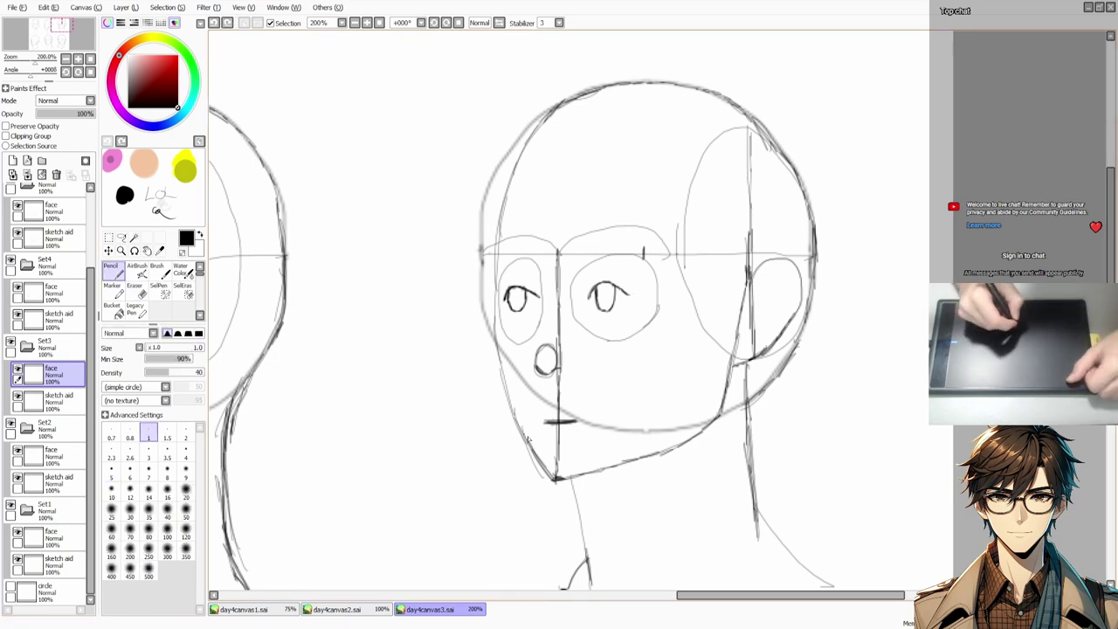
Step: Add short upper-lip and lower-lip strokes around the mouth line of the upper three-quarter head
{"action": "mouse_move", "coordinate": [559, 418]}
{"action": "left_mouse_down"}
{"action": "mouse_move", "coordinate": [580, 416]}
{"action": "mouse_move", "coordinate": [543, 413]}
{"action": "left_mouse_up"}
{"action": "key", "text": "ctrl+z"}
{"action": "key", "text": "ctrl+z"}
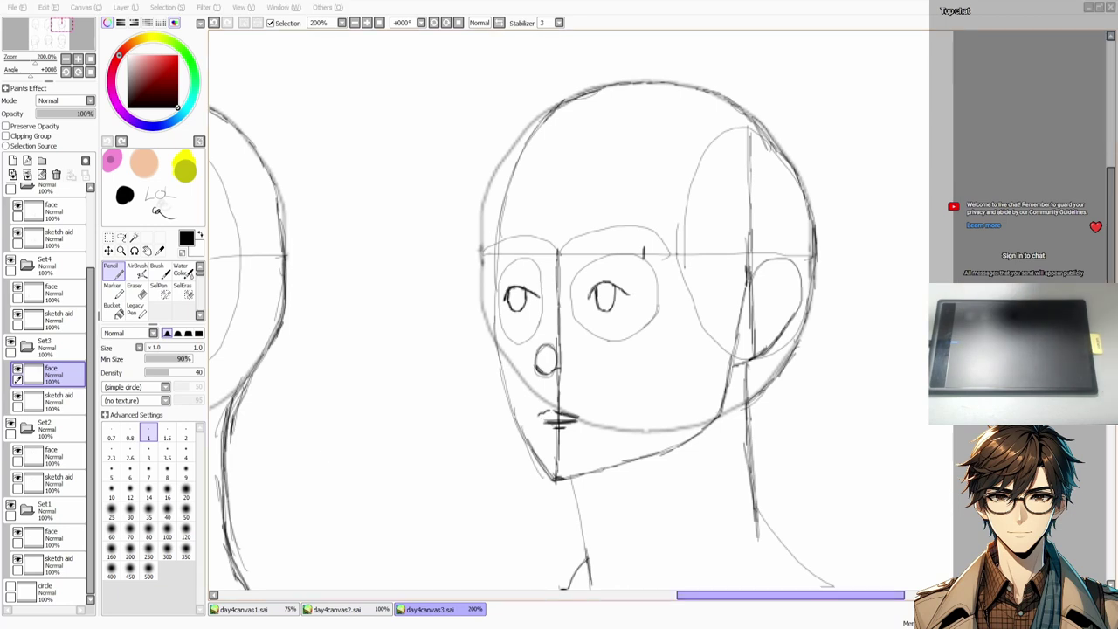
Step: On Set4's face layer, draw a triangular near eye and a narrow far eye at the face edge of the lower-left head
{"action": "scroll", "coordinate": [516, 299], "scroll_direction": "left", "scroll_amount": 5}
{"action": "left_click", "coordinate": [48, 293]}
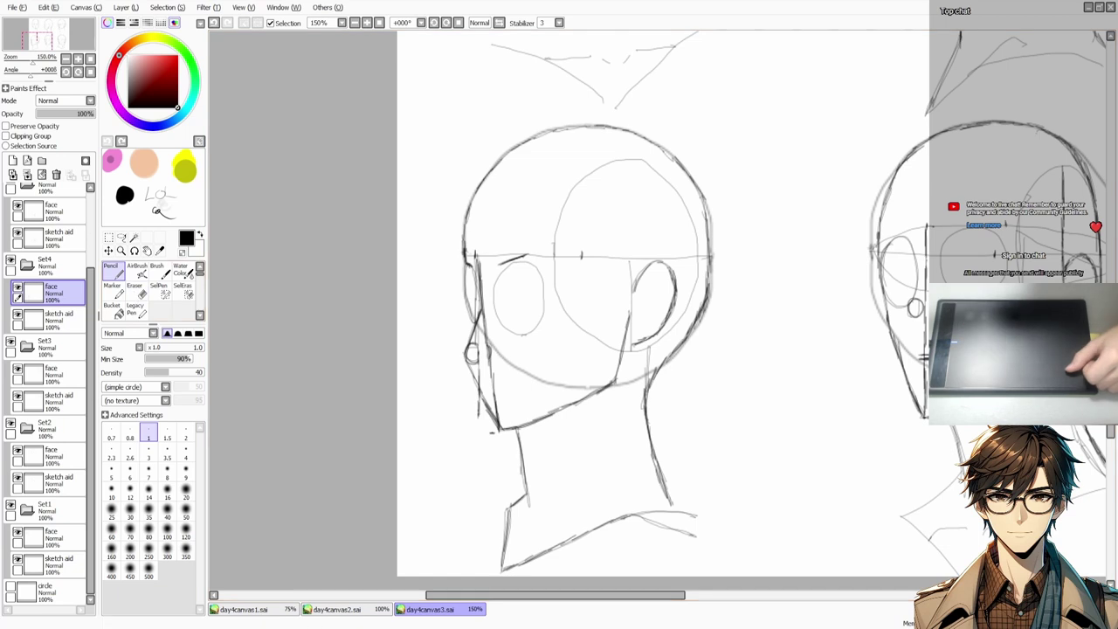
{"action": "left_click_drag", "start_coordinate": [511, 289], "coordinate": [507, 309]}
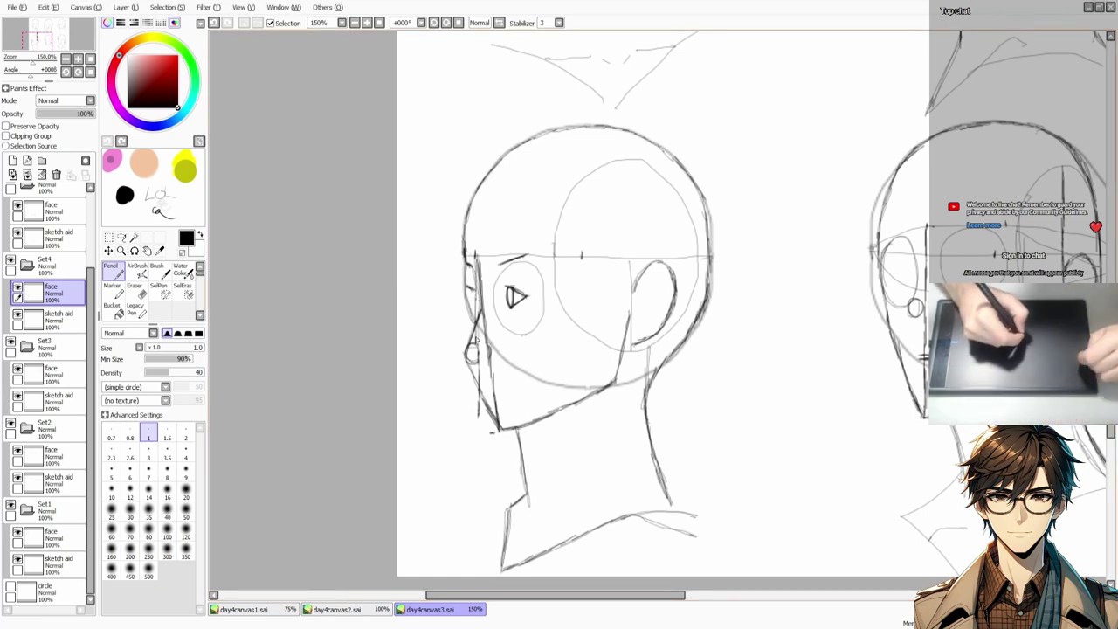
{"action": "left_click_drag", "start_coordinate": [472, 290], "coordinate": [477, 326]}
{"action": "left_click", "coordinate": [477, 296]}
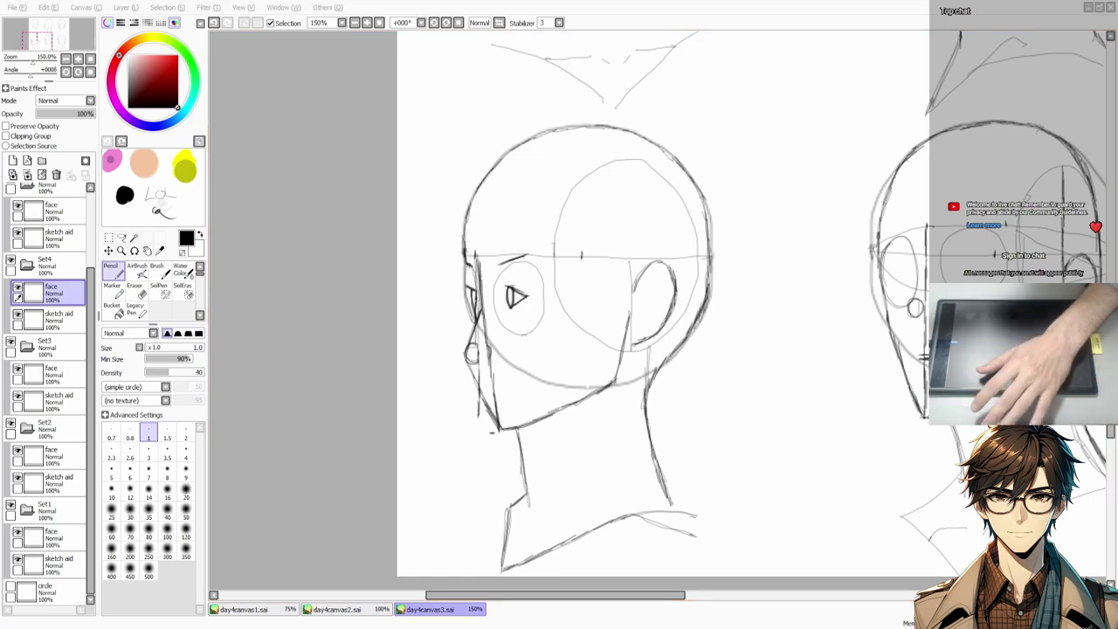
Step: Sketch the lips of the lower-left head and hide Set4's sketch aid layer
{"action": "left_click", "coordinate": [515, 435]}
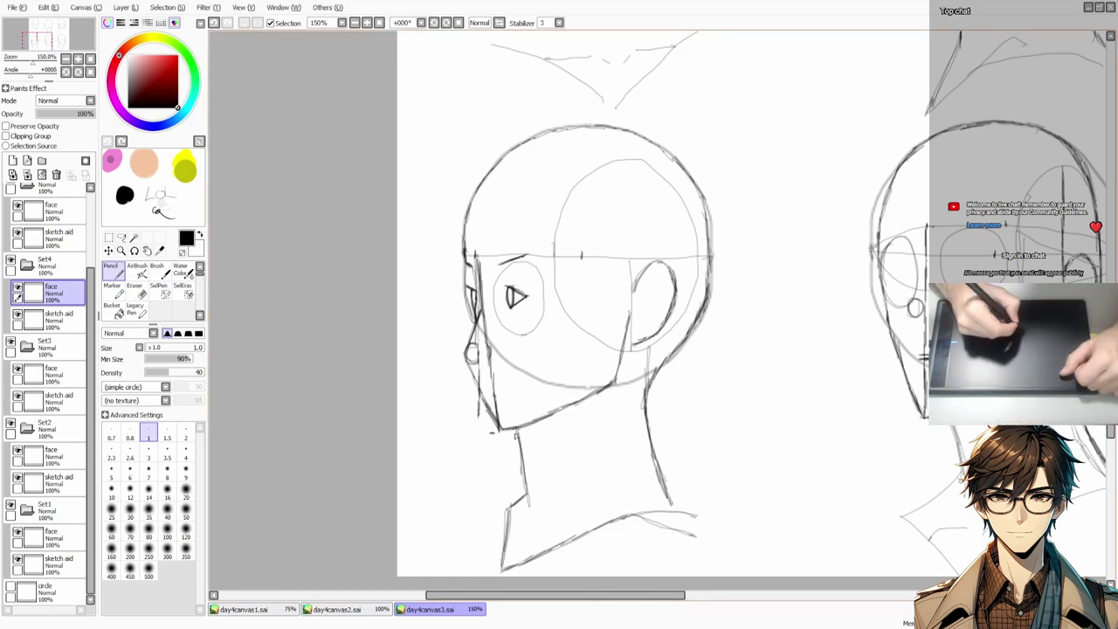
{"action": "mouse_move", "coordinate": [494, 392]}
{"action": "left_mouse_down"}
{"action": "mouse_move", "coordinate": [513, 391]}
{"action": "mouse_move", "coordinate": [500, 416]}
{"action": "left_mouse_up"}
{"action": "left_click", "coordinate": [18, 317]}
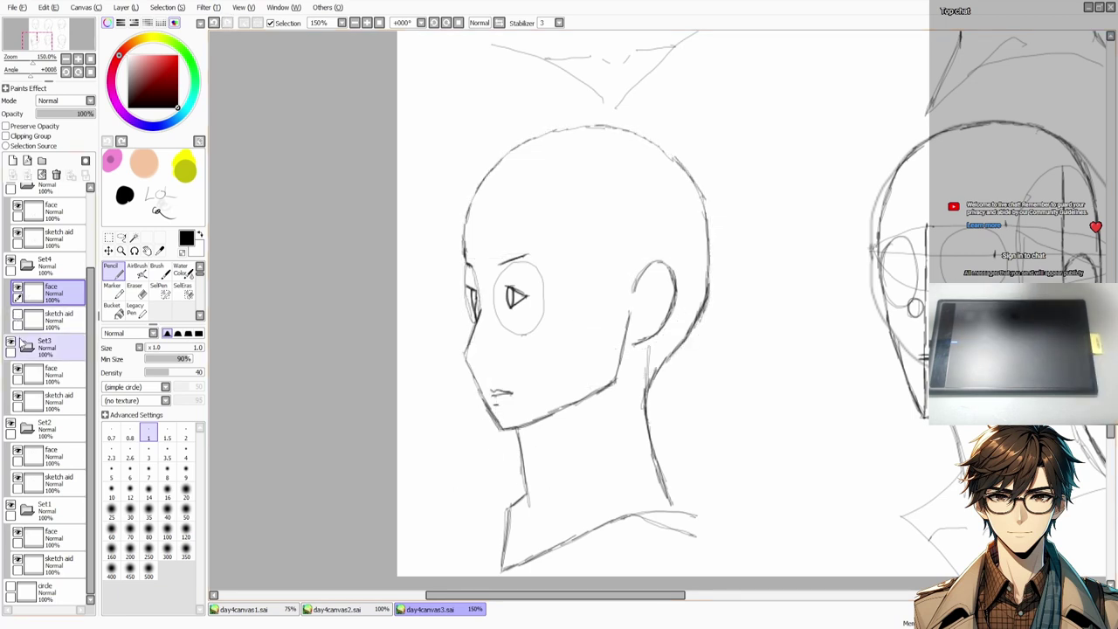
{"action": "left_click", "coordinate": [17, 317]}
{"action": "left_click", "coordinate": [17, 316]}
Step: Try erasing the near eye's oval outline on the lower-left head with a size 5 Eraser
{"action": "left_click", "coordinate": [135, 288]}
{"action": "left_click_drag", "start_coordinate": [524, 263], "coordinate": [516, 337]}
{"action": "left_click_drag", "start_coordinate": [472, 267], "coordinate": [476, 325]}
{"action": "key", "text": "ctrl+z"}
{"action": "left_click", "coordinate": [111, 470]}
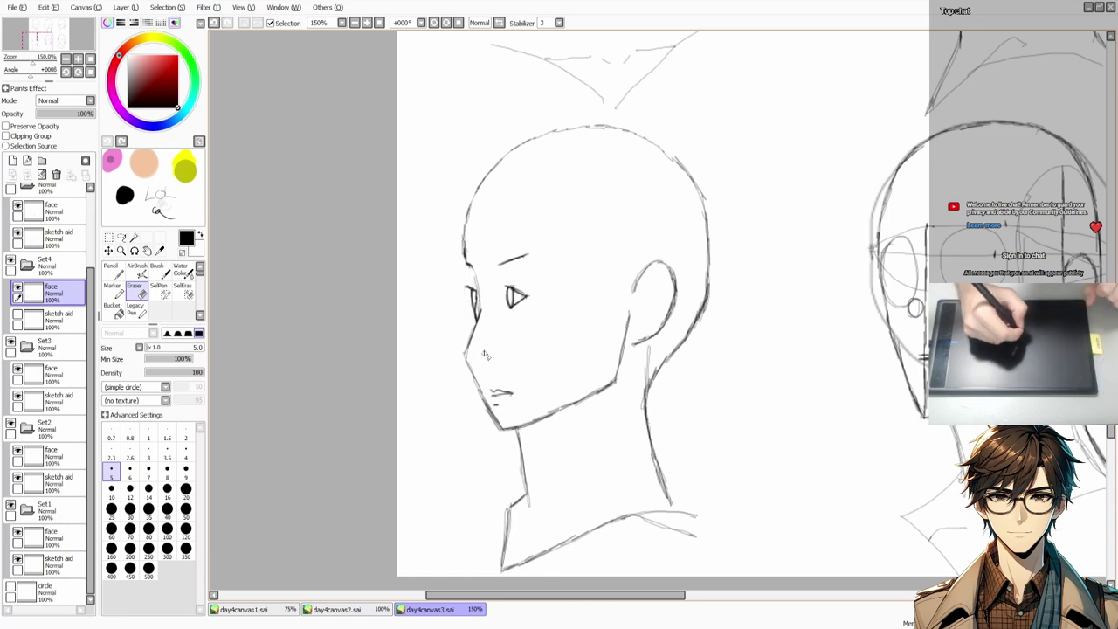
{"action": "key", "text": "n"}
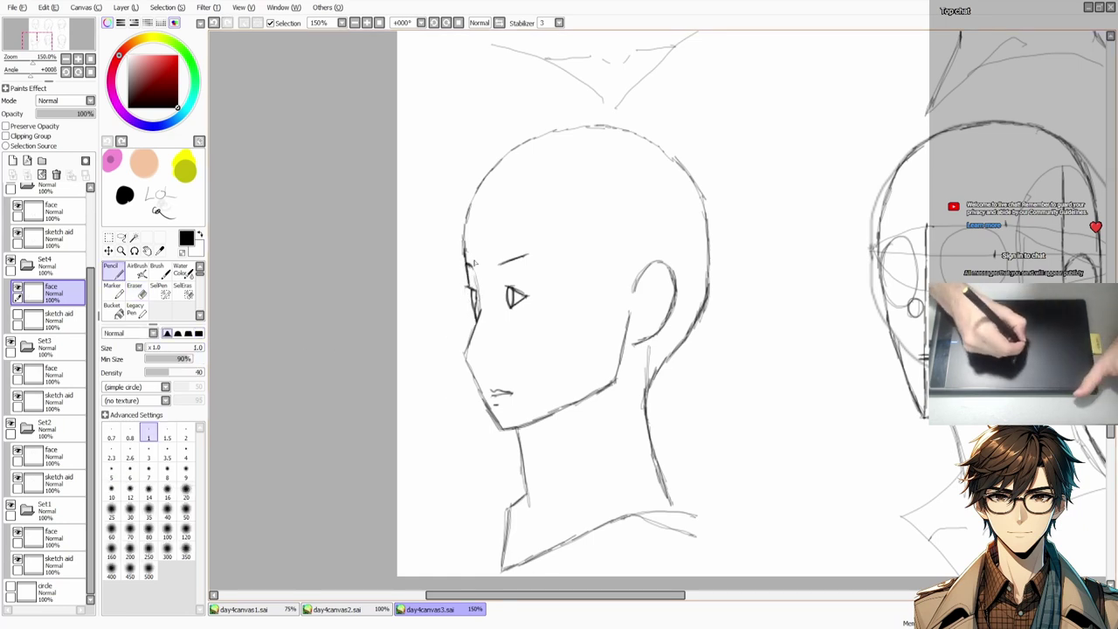
{"action": "left_click_drag", "start_coordinate": [517, 261], "coordinate": [524, 262]}
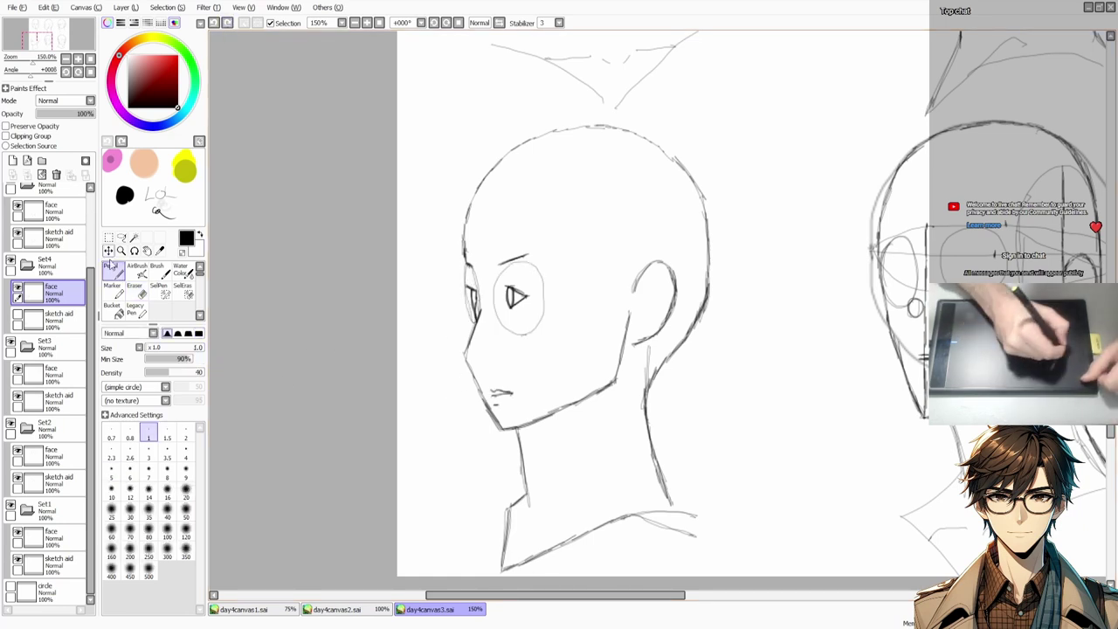
Step: Redraw the lips of the lower-left head with the Pencil and hide Set4's sketch aid layer
{"action": "left_click", "coordinate": [112, 267]}
{"action": "left_click", "coordinate": [17, 318]}
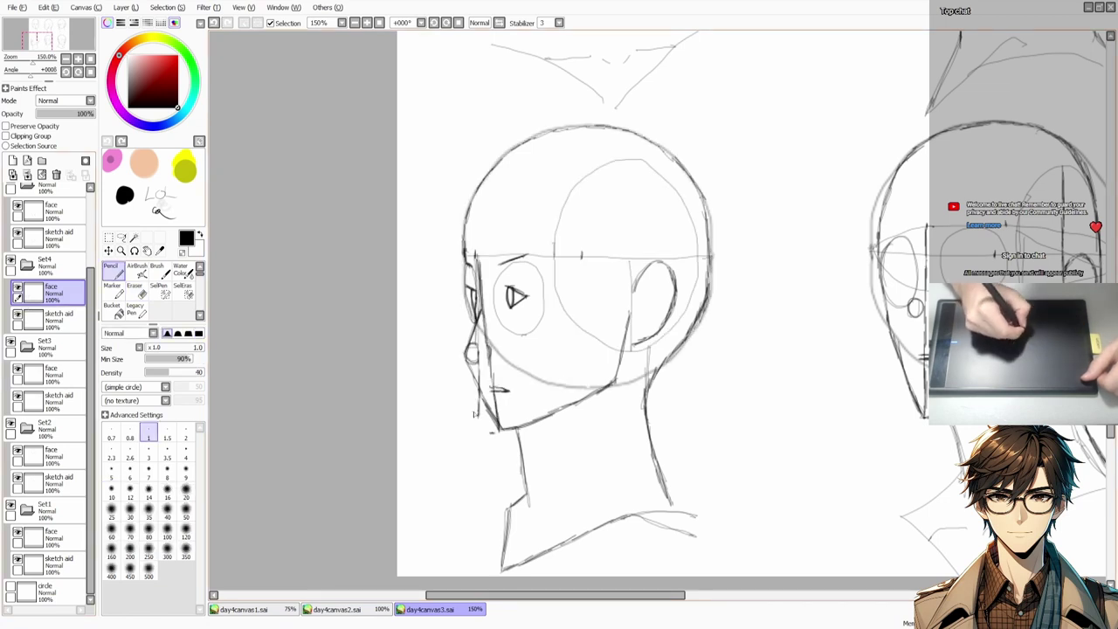
{"action": "left_click", "coordinate": [17, 318]}
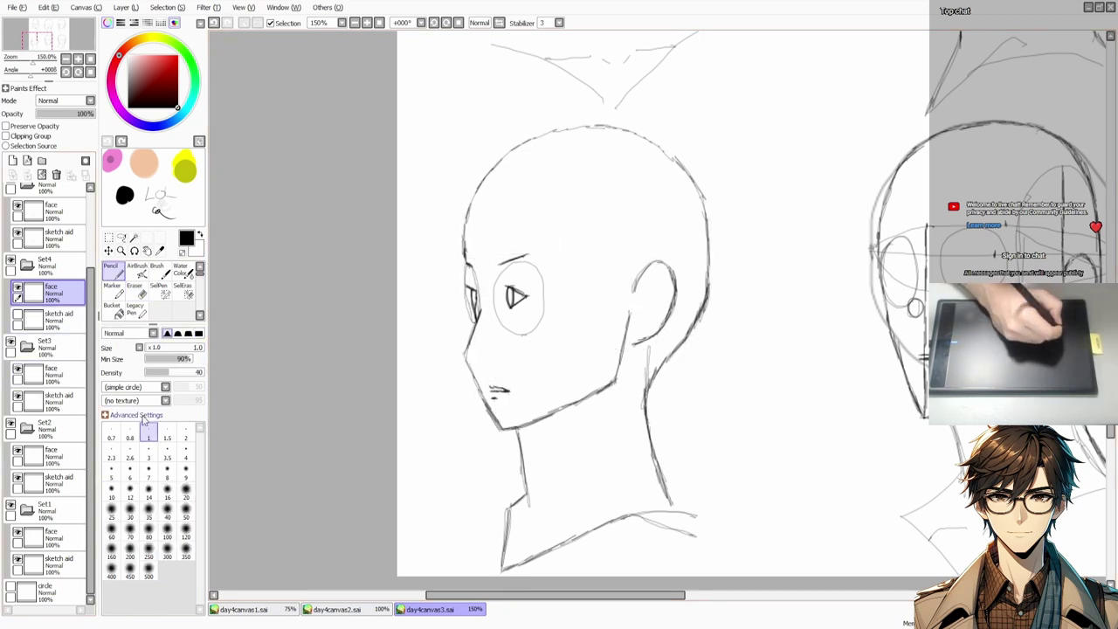
Step: Erase the oval guide outline around the near eye of the lower-left head
{"action": "left_click", "coordinate": [134, 288]}
{"action": "left_click_drag", "start_coordinate": [537, 266], "coordinate": [524, 336]}
{"action": "left_click_drag", "start_coordinate": [503, 262], "coordinate": [498, 341]}
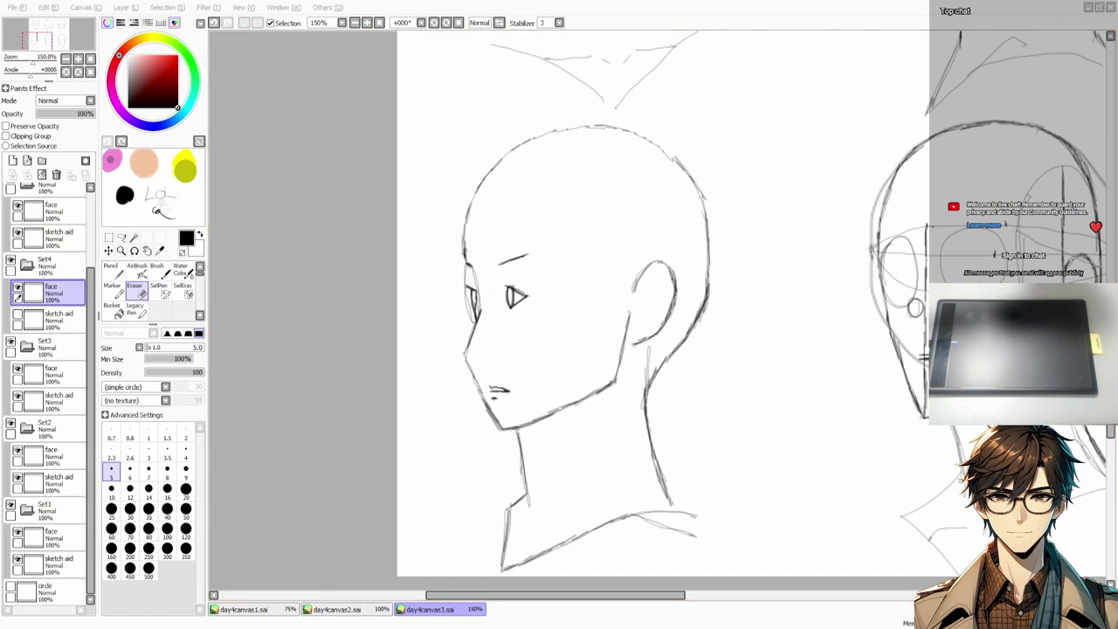
Step: On Set2's face layer, draw a triangular eye and a short curved eyebrow on the upper side-view head
{"action": "left_click", "coordinate": [52, 454]}
{"action": "mouse_move", "coordinate": [664, 315]}
{"action": "left_mouse_down"}
{"action": "mouse_move", "coordinate": [376, 332]}
{"action": "mouse_move", "coordinate": [417, 346]}
{"action": "left_mouse_up"}
{"action": "key", "text": "n"}
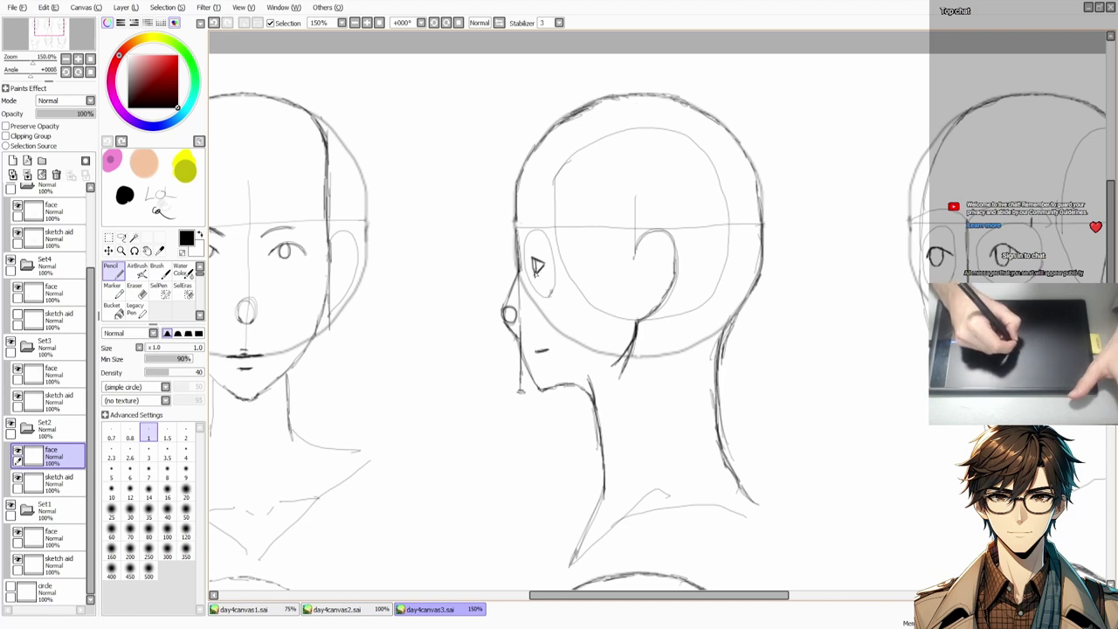
{"action": "left_click_drag", "start_coordinate": [531, 257], "coordinate": [540, 273]}
{"action": "key", "text": "ctrl+z"}
{"action": "key", "text": "ctrl+z"}
{"action": "key", "text": "ctrl+z"}
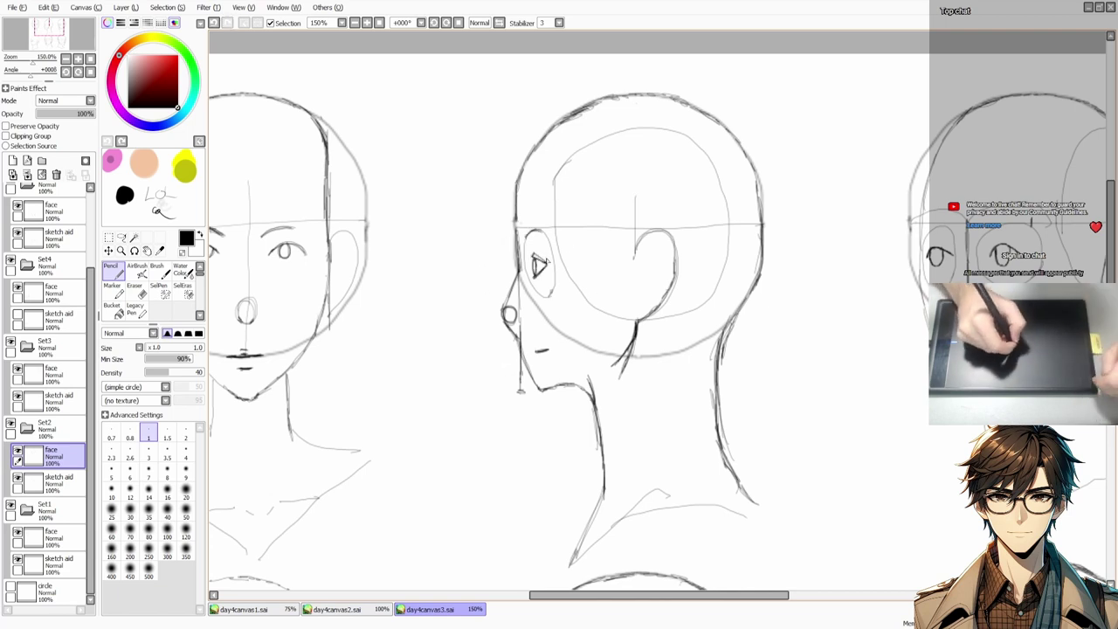
Step: Erase the side-view head's eye oval and check the profile with Set2's sketch aid layer temporarily hidden
{"action": "key", "text": "e"}
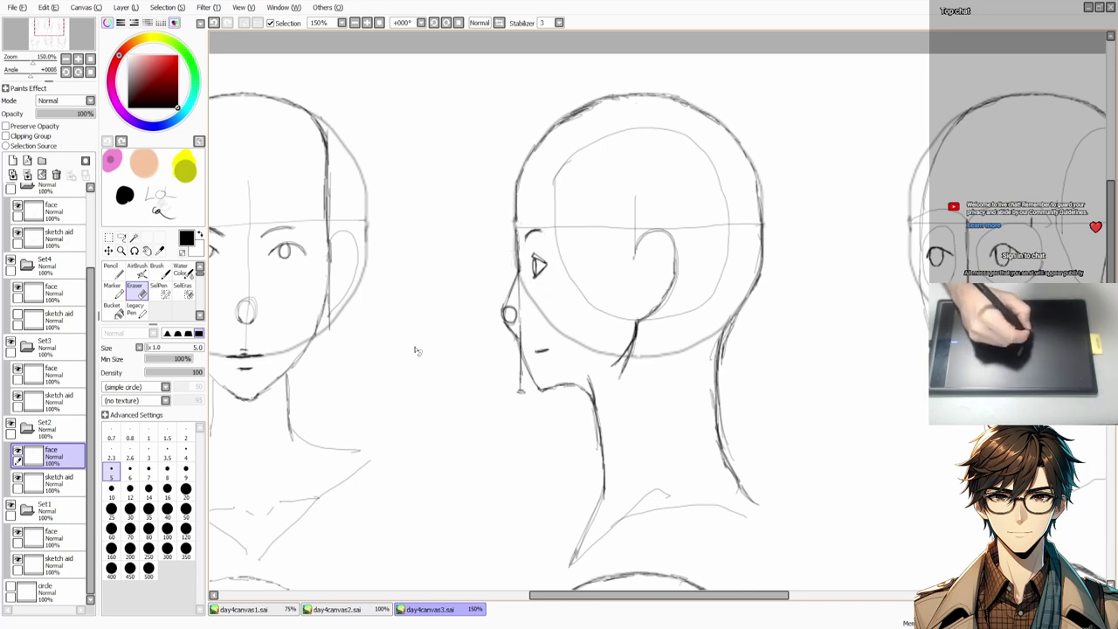
{"action": "key", "text": "n"}
{"action": "left_click", "coordinate": [18, 477]}
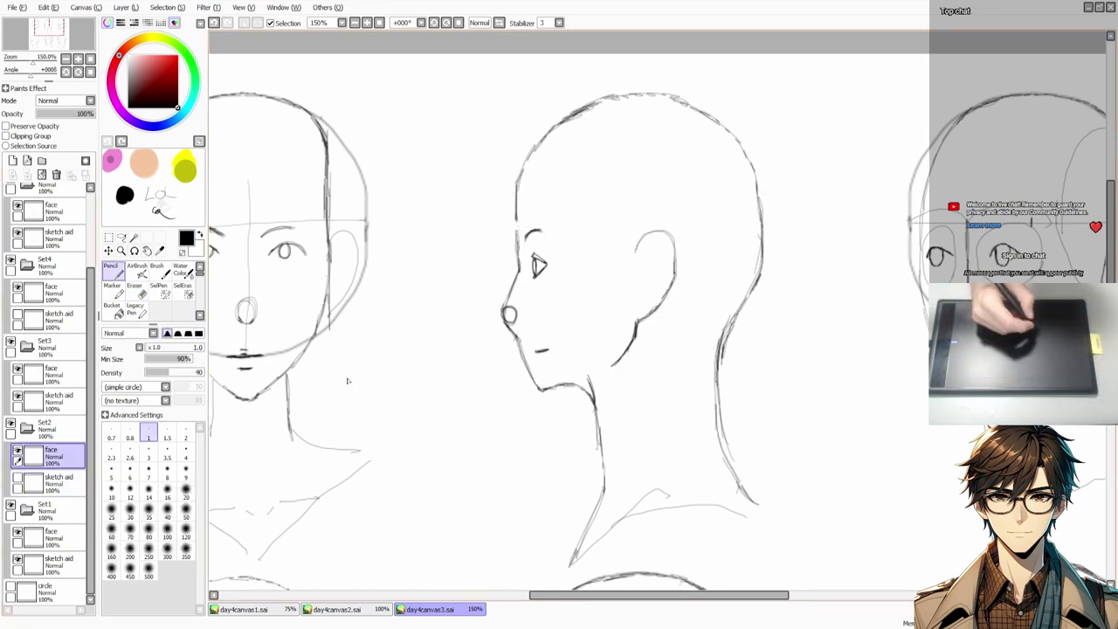
{"action": "left_click", "coordinate": [17, 477]}
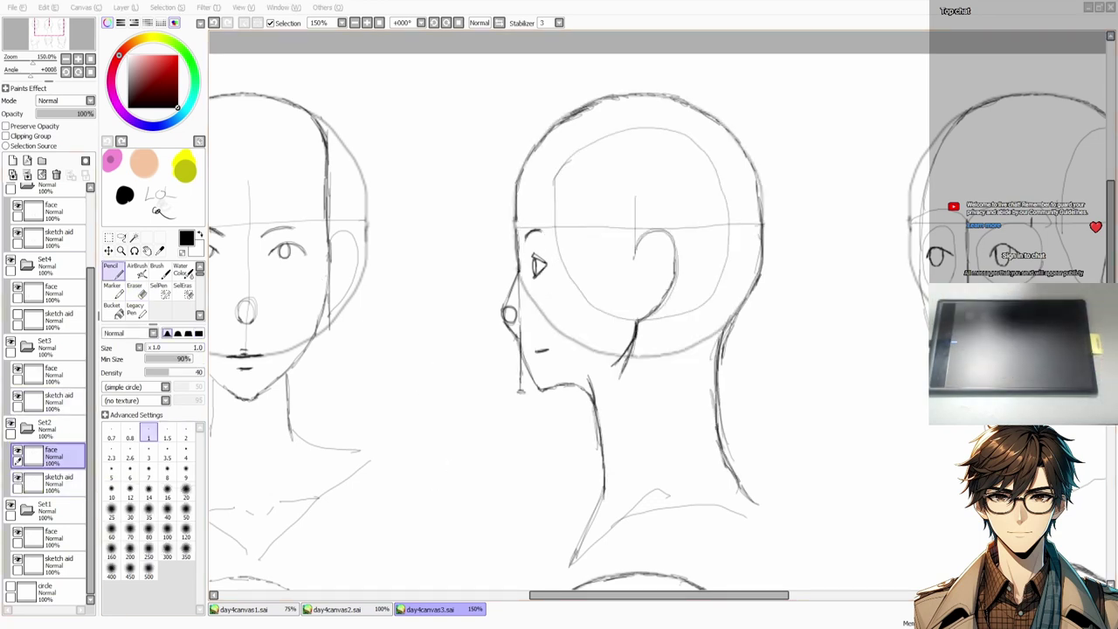
Step: Erase the guide lines crossing the lower three-quarter head's eye area on the sketch aid layer directly above Set4
{"action": "scroll", "coordinate": [305, 308], "scroll_direction": "down", "scroll_amount": 5}
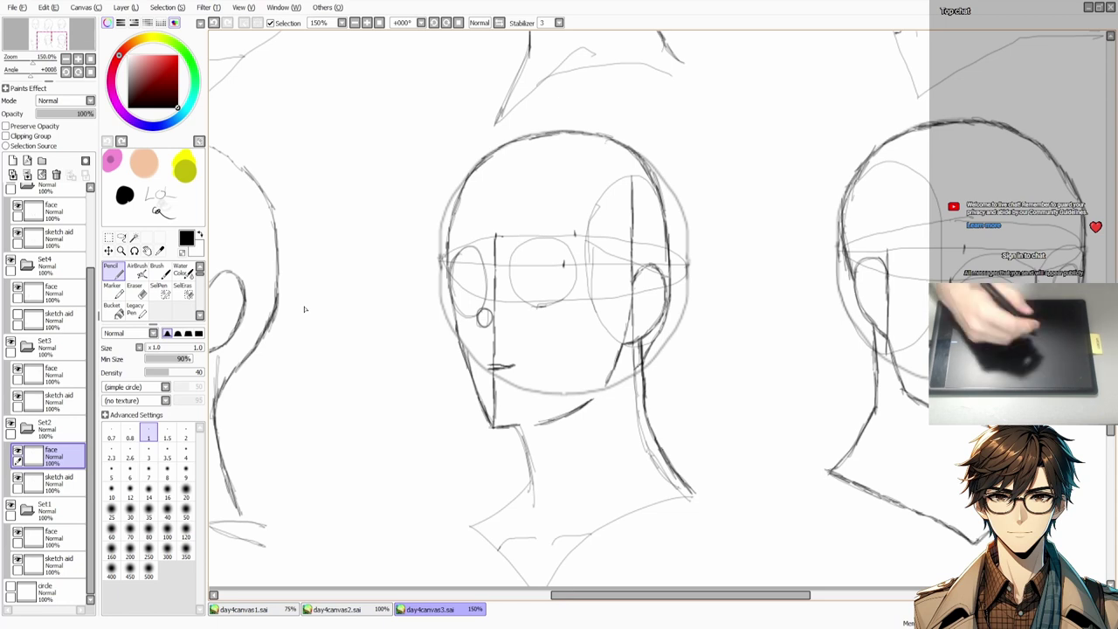
{"action": "left_click", "coordinate": [52, 209]}
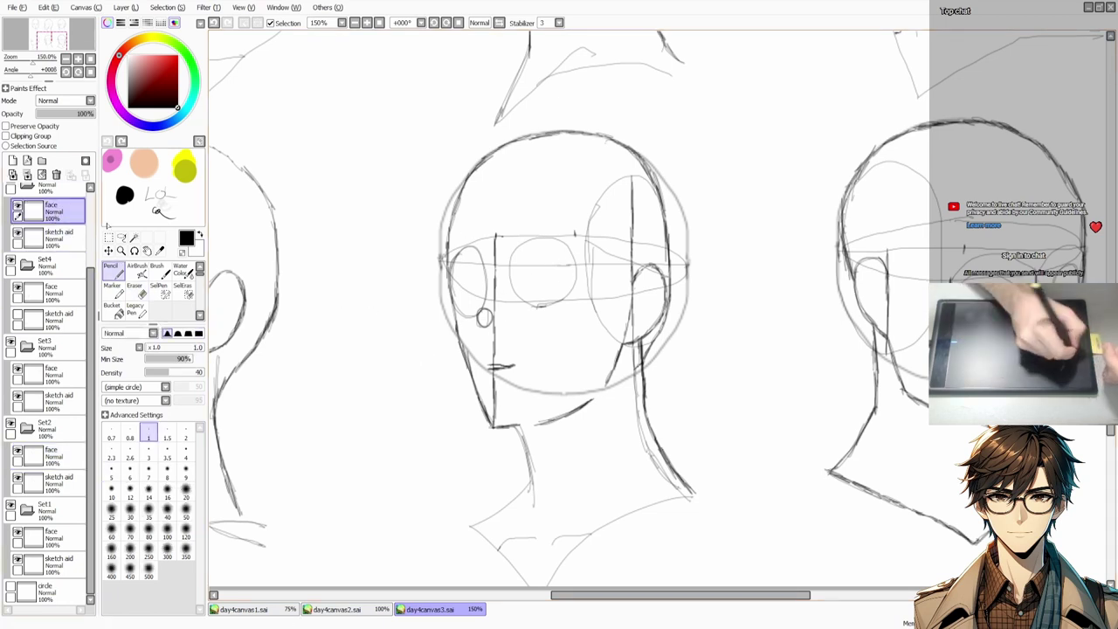
{"action": "left_click", "coordinate": [53, 236]}
{"action": "left_click", "coordinate": [134, 288]}
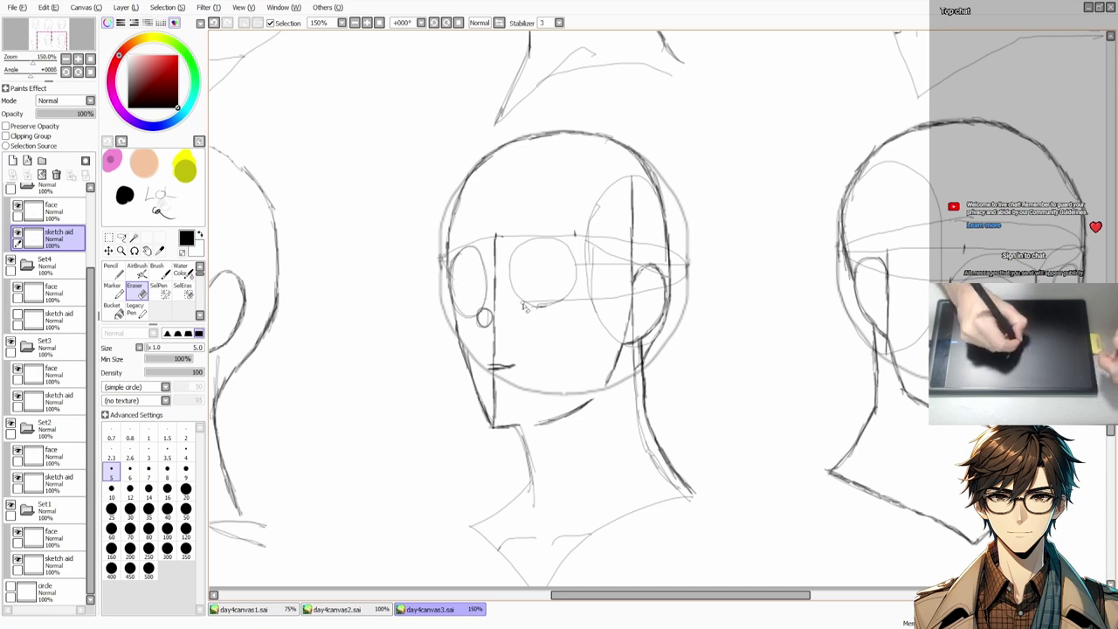
Step: Return to the lower three-quarter head's face layer and draw a curved upper eyelid inside the near eye oval
{"action": "key", "text": "ctrl+Up"}
{"action": "key", "text": "n"}
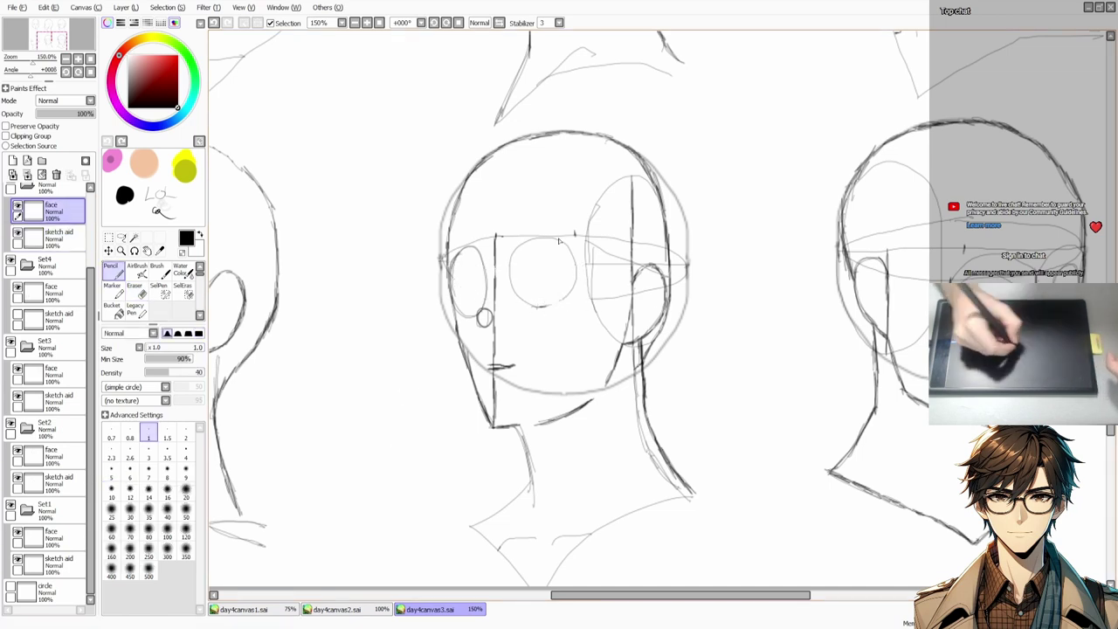
{"action": "mouse_move", "coordinate": [540, 265]}
{"action": "left_mouse_down"}
{"action": "mouse_move", "coordinate": [531, 290]}
{"action": "mouse_move", "coordinate": [560, 274]}
{"action": "mouse_move", "coordinate": [525, 271]}
{"action": "mouse_move", "coordinate": [560, 273]}
{"action": "left_mouse_up"}
{"action": "key", "text": "ctrl+z"}
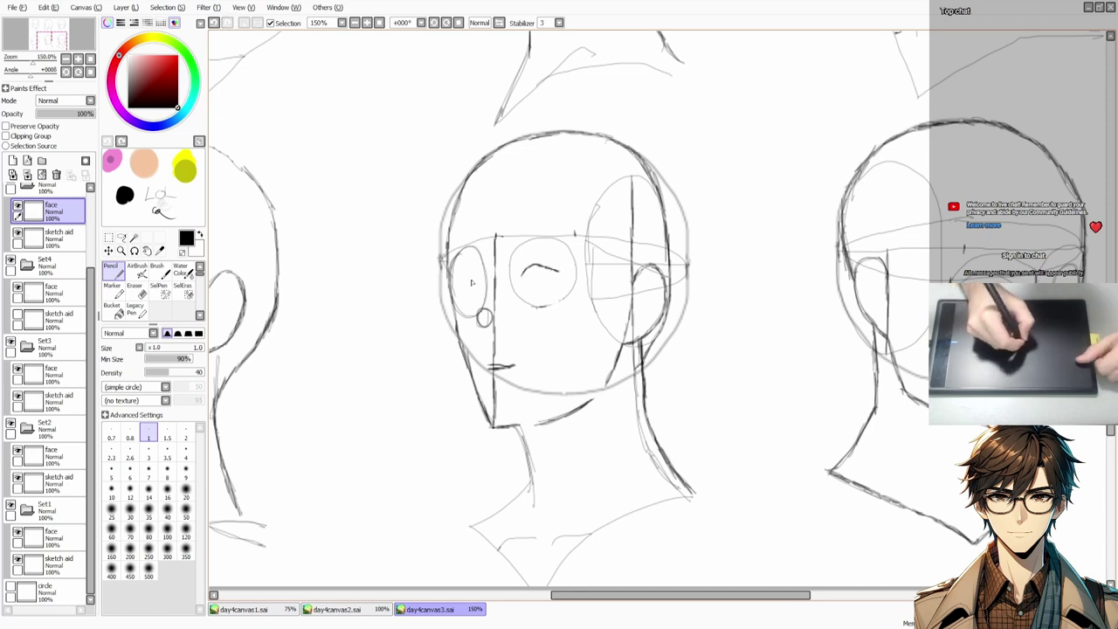
Step: Draw the far eye's upper eyelid, oval irises in both eyes, and a small nostril mark on the lower three-quarter head
{"action": "left_click_drag", "start_coordinate": [462, 273], "coordinate": [486, 330]}
{"action": "key", "text": "e"}
{"action": "key", "text": "n"}
{"action": "key", "text": "ctrl+z"}
{"action": "key", "text": "ctrl+z"}
{"action": "key", "text": "ctrl+z"}
{"action": "key", "text": "ctrl+z"}
{"action": "key", "text": "ctrl+z"}
{"action": "key", "text": "ctrl+z"}
{"action": "key", "text": "ctrl+z"}
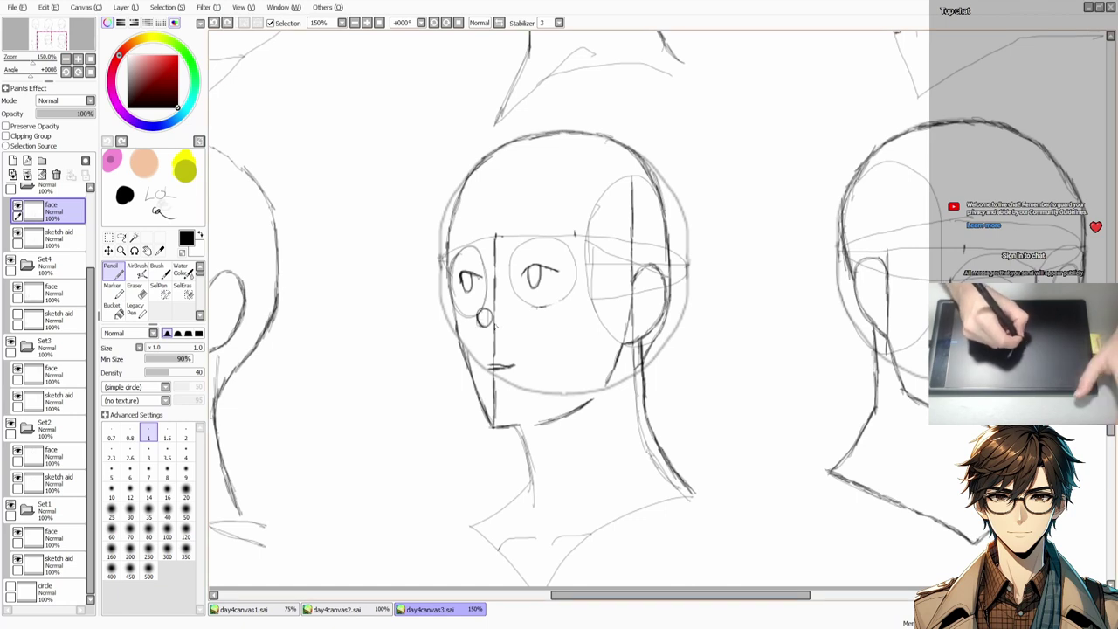
Step: Hide the lower three-quarter head's sketch aid layer and erase both eye ovals and part of the nose circle
{"action": "left_click", "coordinate": [18, 234]}
{"action": "key", "text": "e"}
{"action": "mouse_move", "coordinate": [575, 245]}
{"action": "left_mouse_down"}
{"action": "mouse_move", "coordinate": [559, 298]}
{"action": "mouse_move", "coordinate": [512, 279]}
{"action": "left_mouse_up"}
{"action": "left_click_drag", "start_coordinate": [488, 250], "coordinate": [463, 319]}
{"action": "key", "text": "["}
{"action": "key", "text": "["}
{"action": "key", "text": "["}
{"action": "key", "text": "["}
{"action": "key", "text": "["}
{"action": "left_click_drag", "start_coordinate": [453, 267], "coordinate": [453, 297]}
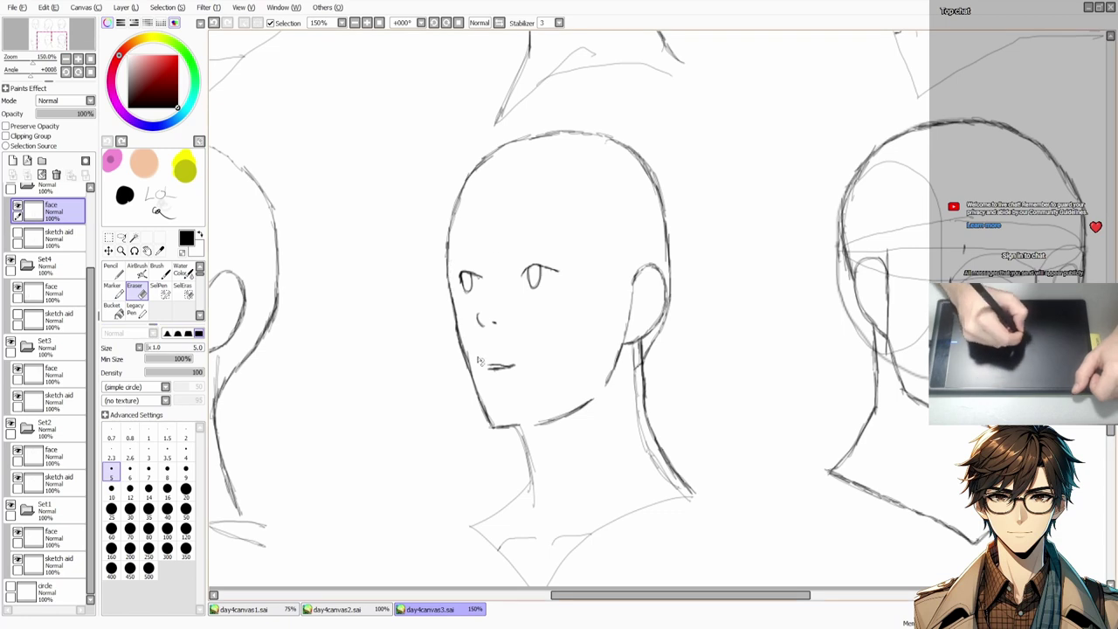
Step: Shape the upper lip above the mouth line and add a short lower-lip stroke on the lower three-quarter head
{"action": "key", "text": "n"}
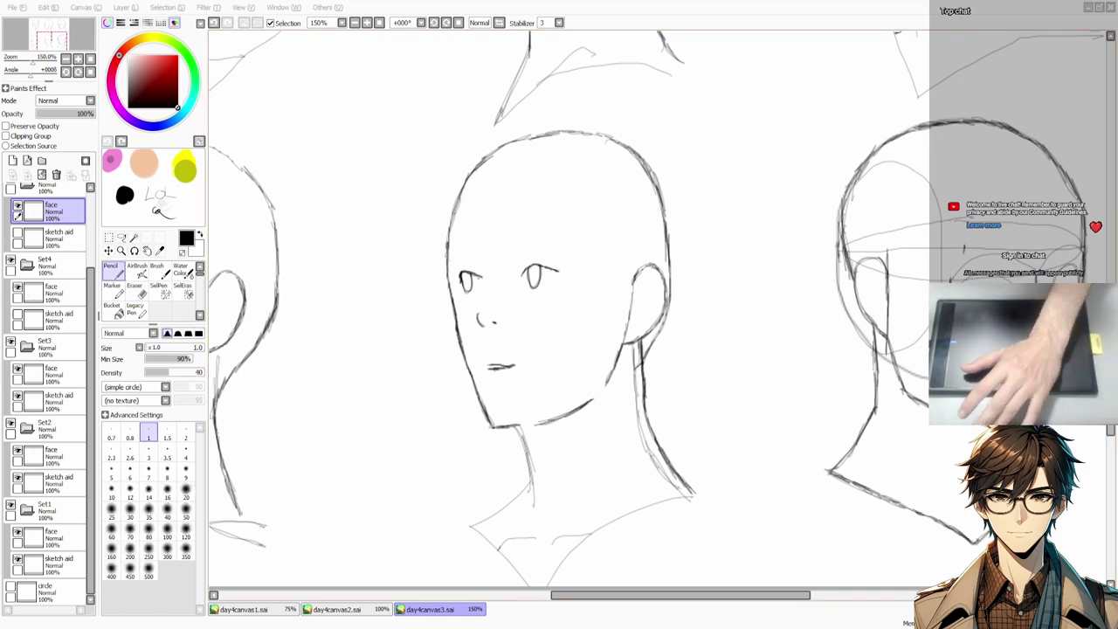
{"action": "left_click_drag", "start_coordinate": [489, 366], "coordinate": [512, 360]}
{"action": "key", "text": "ctrl+z"}
{"action": "key", "text": "ctrl+z"}
{"action": "key", "text": "ctrl+z"}
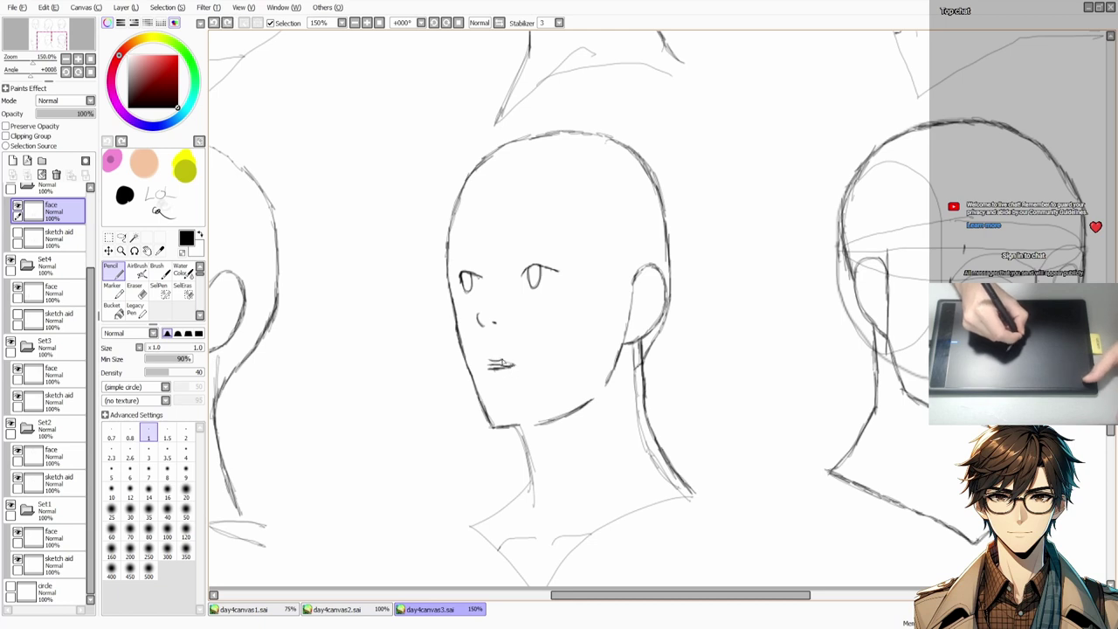
{"action": "key", "text": "ctrl+z"}
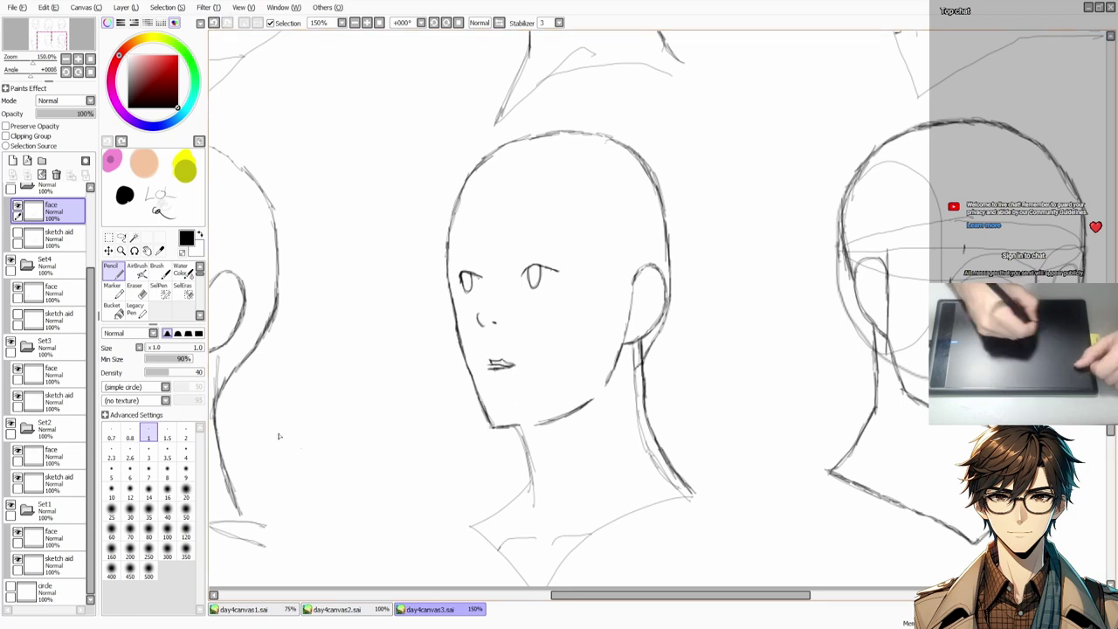
{"action": "key", "text": "ctrl+z"}
{"action": "key", "text": "ctrl+z"}
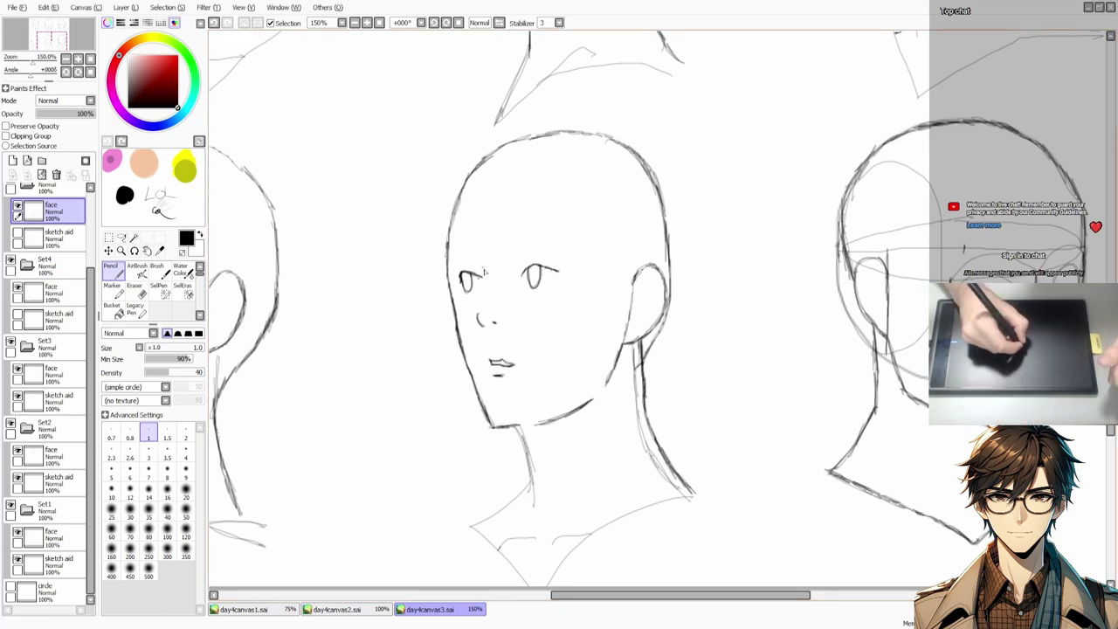
Step: Draw a short nose-bridge curve beside the far eye and briefly compare the face with its sketch aid
{"action": "left_click_drag", "start_coordinate": [485, 266], "coordinate": [486, 290]}
{"action": "left_click", "coordinate": [12, 175]}
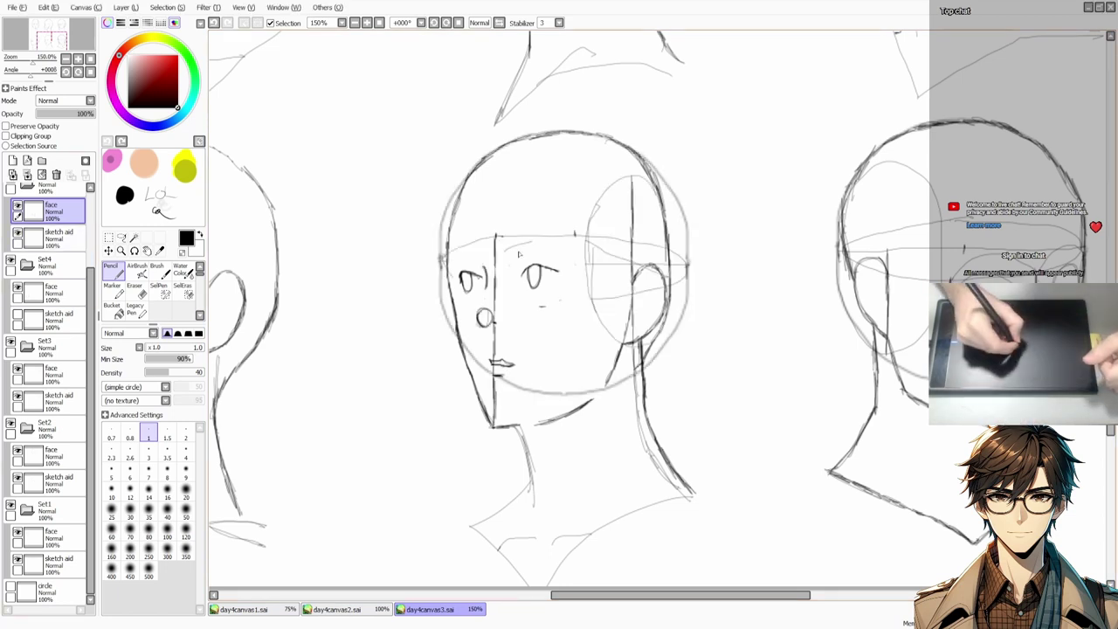
{"action": "left_click", "coordinate": [13, 175]}
Step: Draw an arched eyebrow above the near eye and a shorter one above the far eye of the lower three-quarter head
{"action": "left_click_drag", "start_coordinate": [513, 253], "coordinate": [560, 248]}
{"action": "left_click_drag", "start_coordinate": [455, 256], "coordinate": [470, 255]}
{"action": "key", "text": "ctrl+z"}
{"action": "key", "text": "ctrl+z"}
{"action": "key", "text": "ctrl+z"}
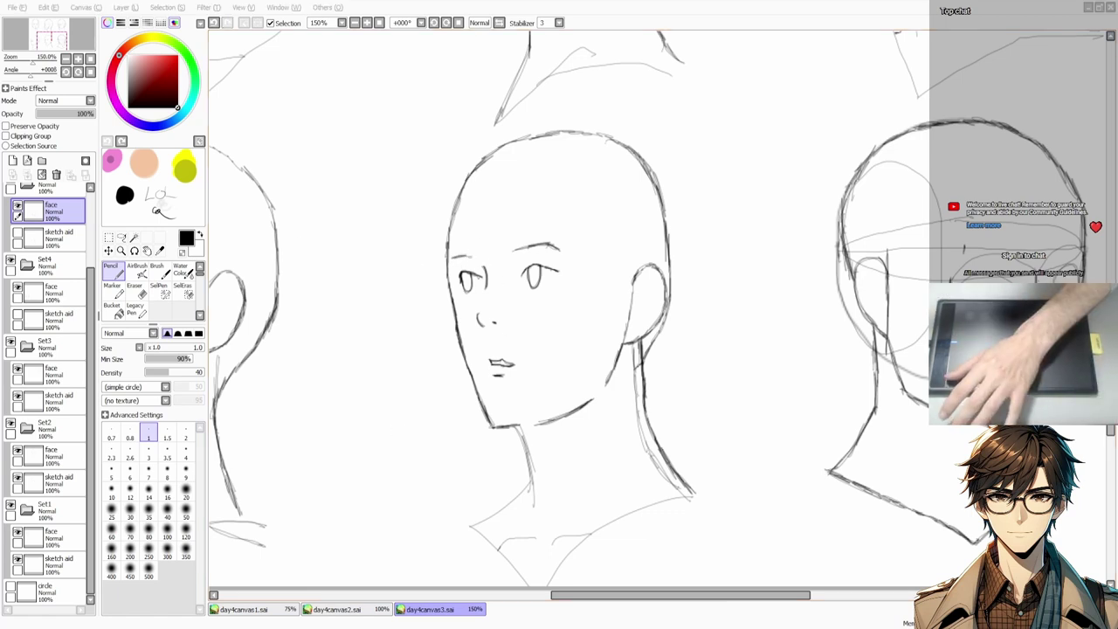
{"action": "key", "text": "ctrl+z"}
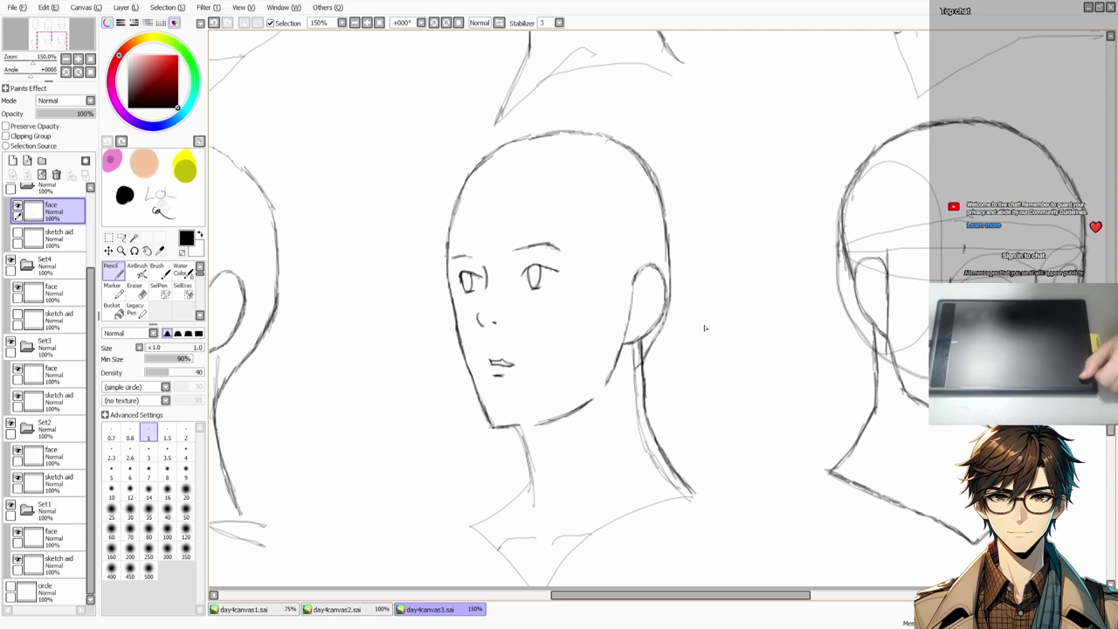
Step: Draw upper-lid arcs inside both eye ovals on the face layer of the lower row's last head
{"action": "left_click_drag", "start_coordinate": [706, 329], "coordinate": [286, 332]}
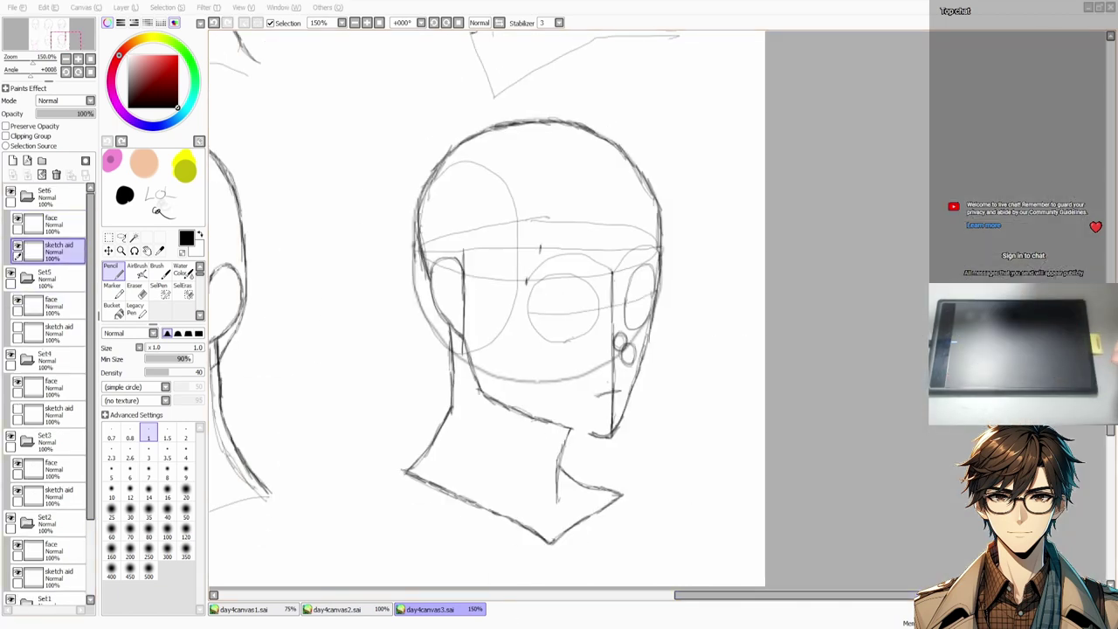
{"action": "left_click", "coordinate": [52, 224]}
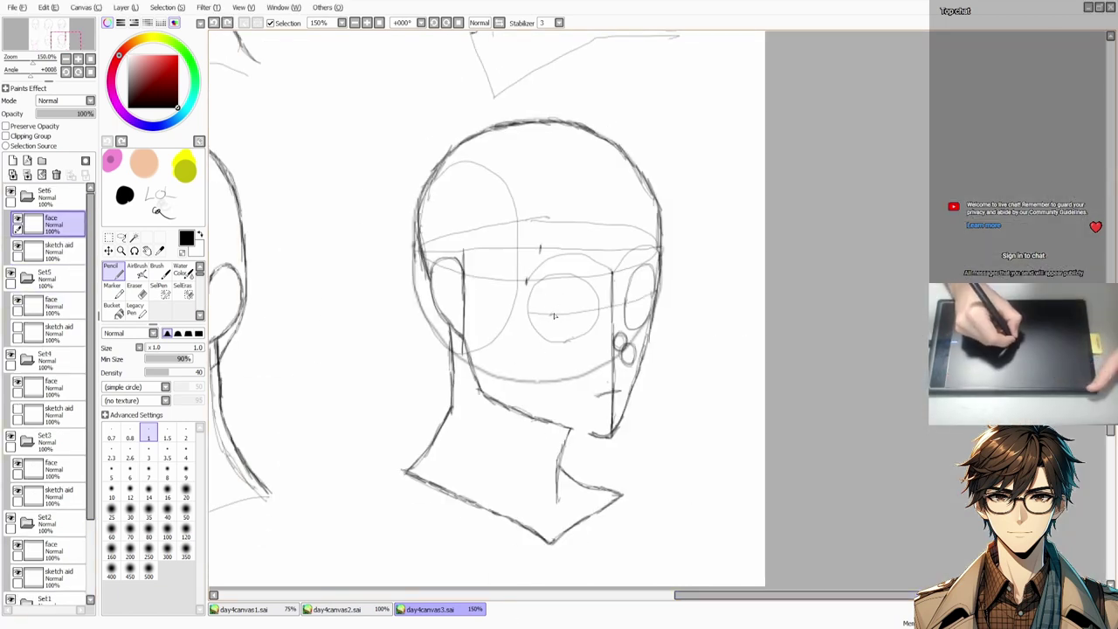
{"action": "left_click_drag", "start_coordinate": [551, 312], "coordinate": [585, 311]}
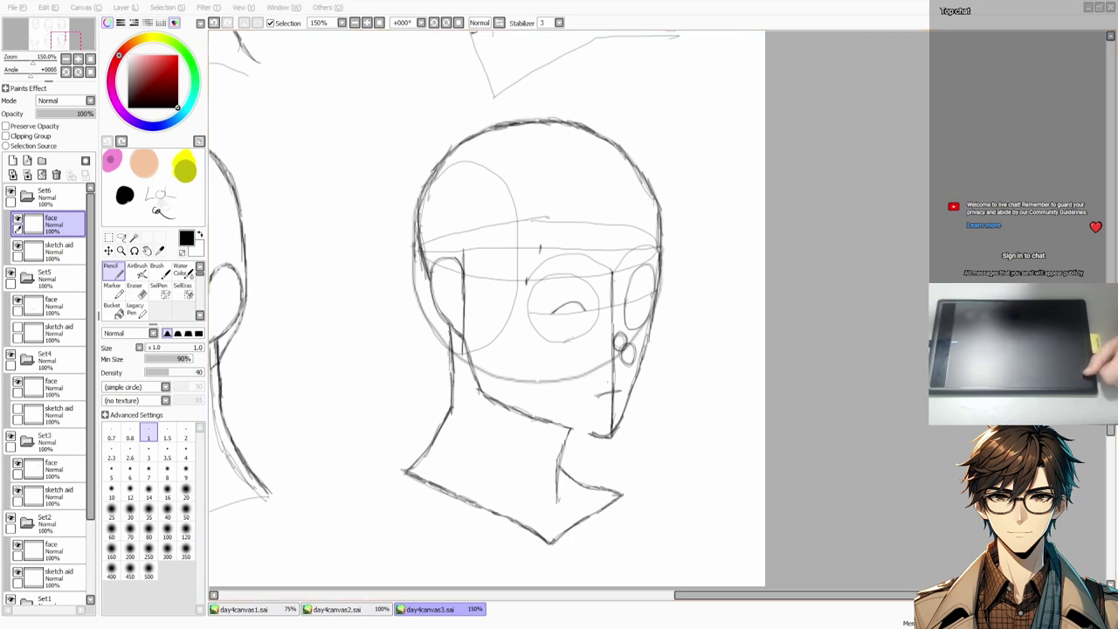
{"action": "mouse_move", "coordinate": [638, 285]}
{"action": "left_mouse_down"}
{"action": "mouse_move", "coordinate": [655, 299]}
{"action": "mouse_move", "coordinate": [635, 303]}
{"action": "left_mouse_up"}
{"action": "key", "text": "ctrl+z"}
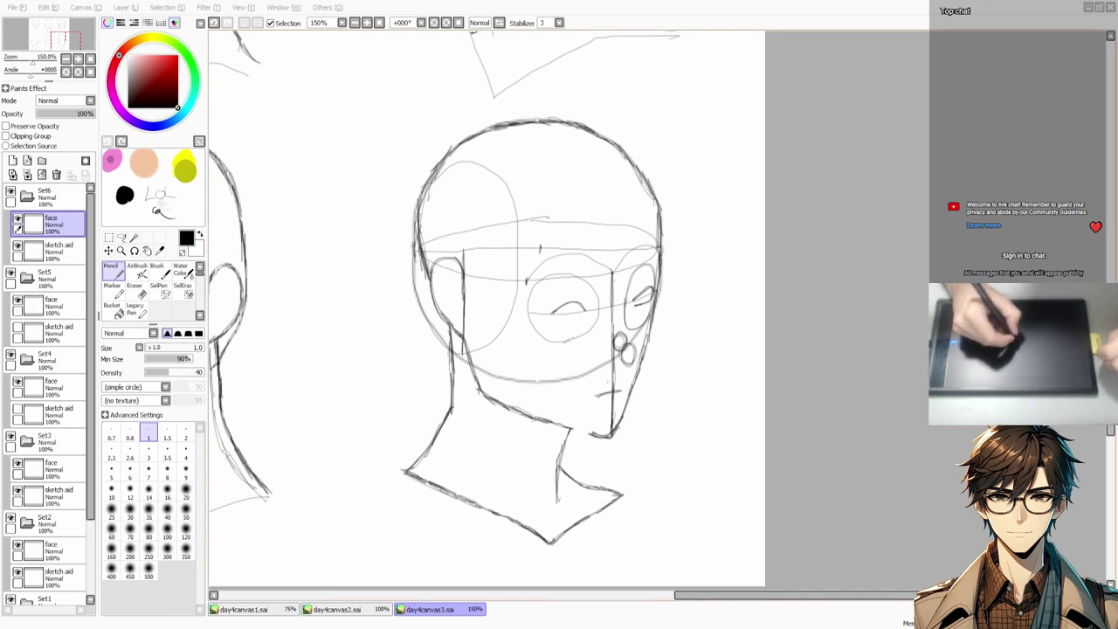
Step: Add irises and lower lids to both eyes of the lower row's last head, cleaning up their lines
{"action": "mouse_move", "coordinate": [572, 323]}
{"action": "left_mouse_down"}
{"action": "mouse_move", "coordinate": [561, 320]}
{"action": "mouse_move", "coordinate": [579, 320]}
{"action": "mouse_move", "coordinate": [581, 305]}
{"action": "left_mouse_up"}
{"action": "key", "text": "e"}
{"action": "key", "text": "n"}
{"action": "left_click_drag", "start_coordinate": [653, 295], "coordinate": [624, 306]}
{"action": "key", "text": "e"}
{"action": "key", "text": "n"}
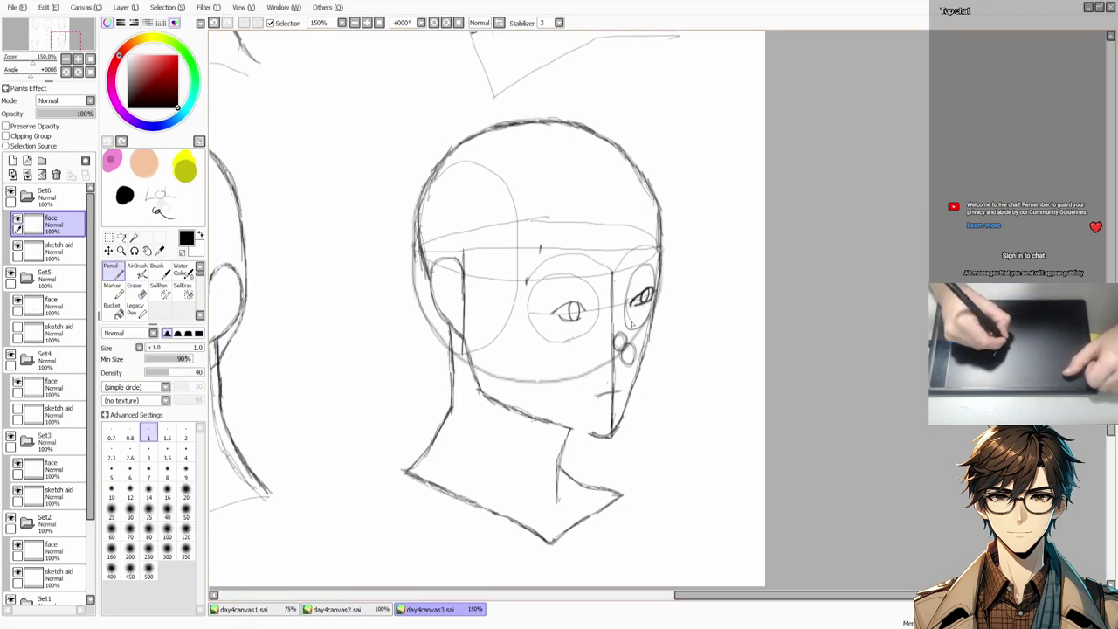
Step: Draw the nose bridge, tip and nostril mark, plus the mouth line and a short lower-lip stroke
{"action": "left_click_drag", "start_coordinate": [551, 278], "coordinate": [559, 341]}
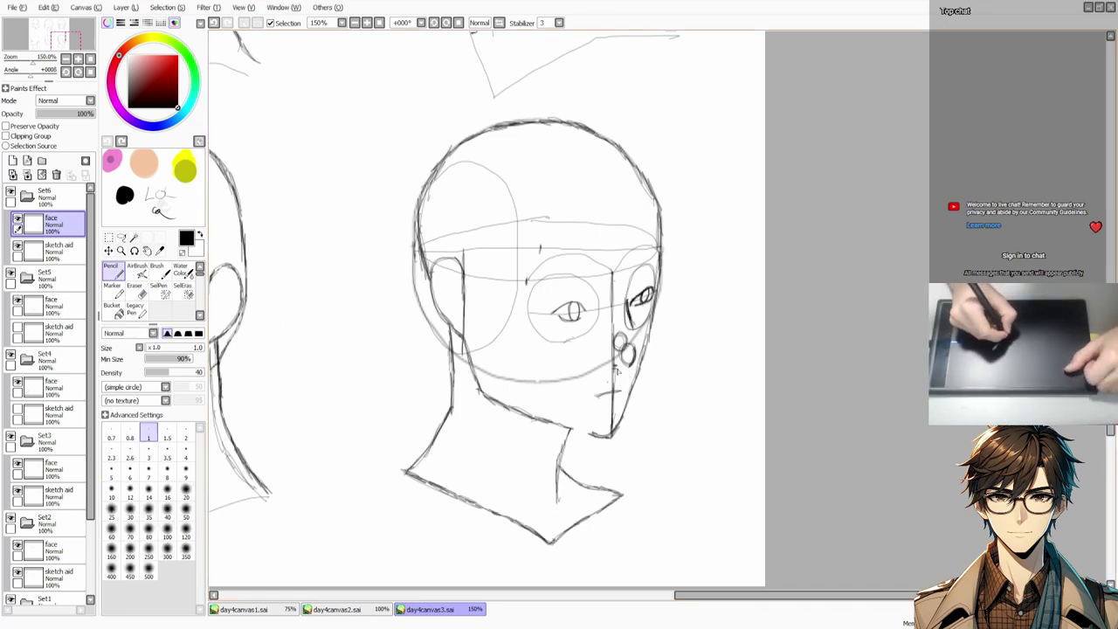
{"action": "key", "text": "e"}
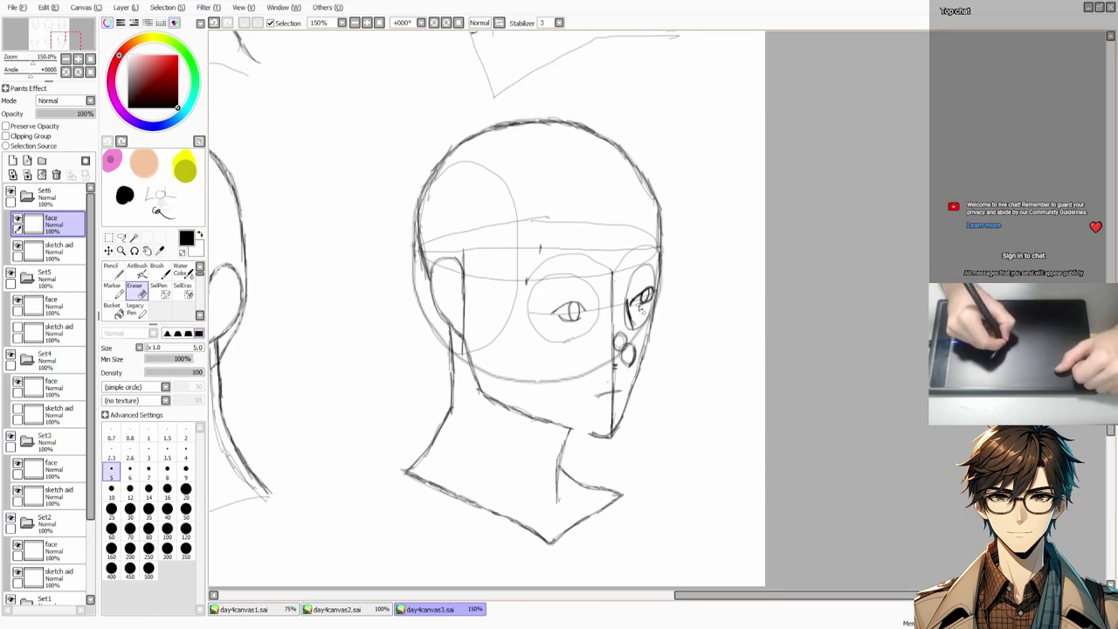
{"action": "key", "text": "n"}
{"action": "key", "text": "e"}
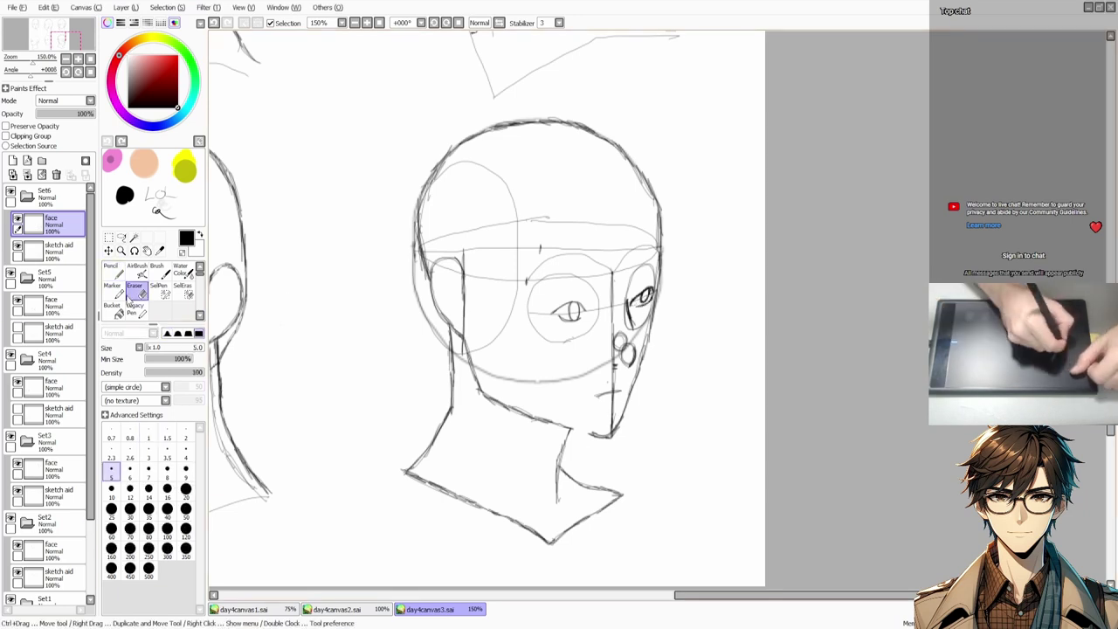
{"action": "key", "text": "n"}
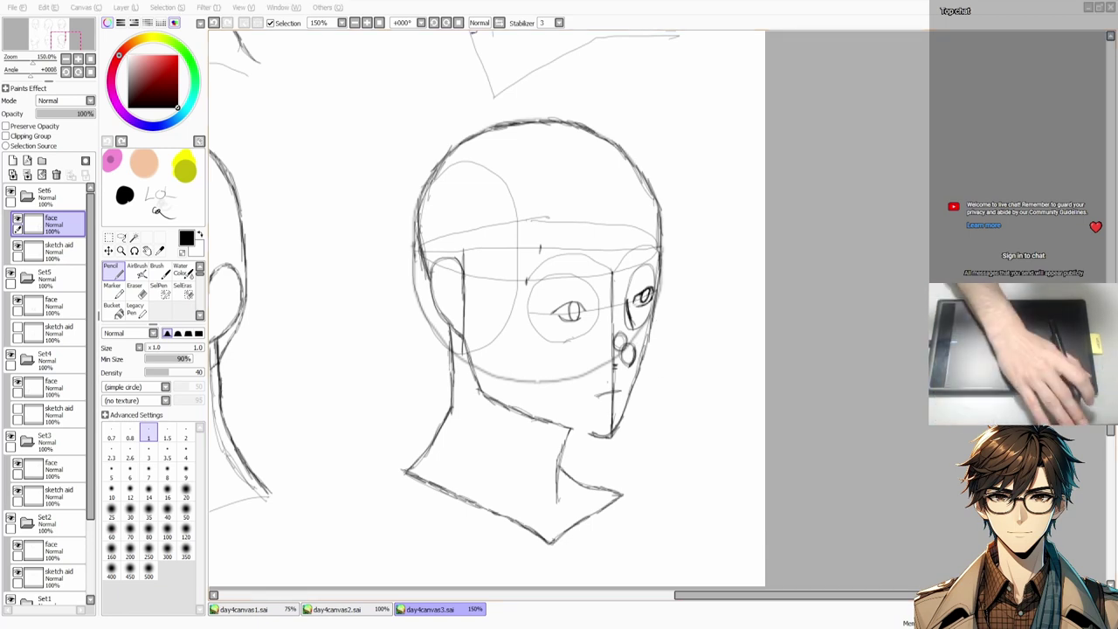
{"action": "left_click_drag", "start_coordinate": [605, 403], "coordinate": [621, 407]}
{"action": "left_click_drag", "start_coordinate": [619, 391], "coordinate": [624, 393]}
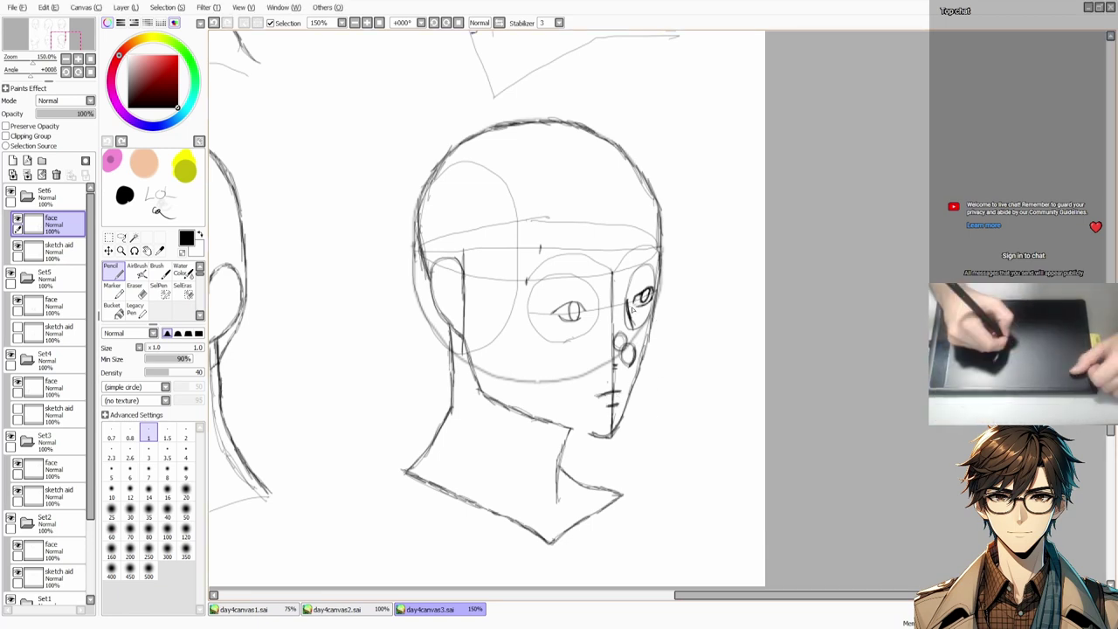
Step: Hide this head's sketch aid layer, erase the nose circle and near-eye oval, and draw both eyebrows
{"action": "left_click", "coordinate": [17, 249]}
{"action": "key", "text": "e"}
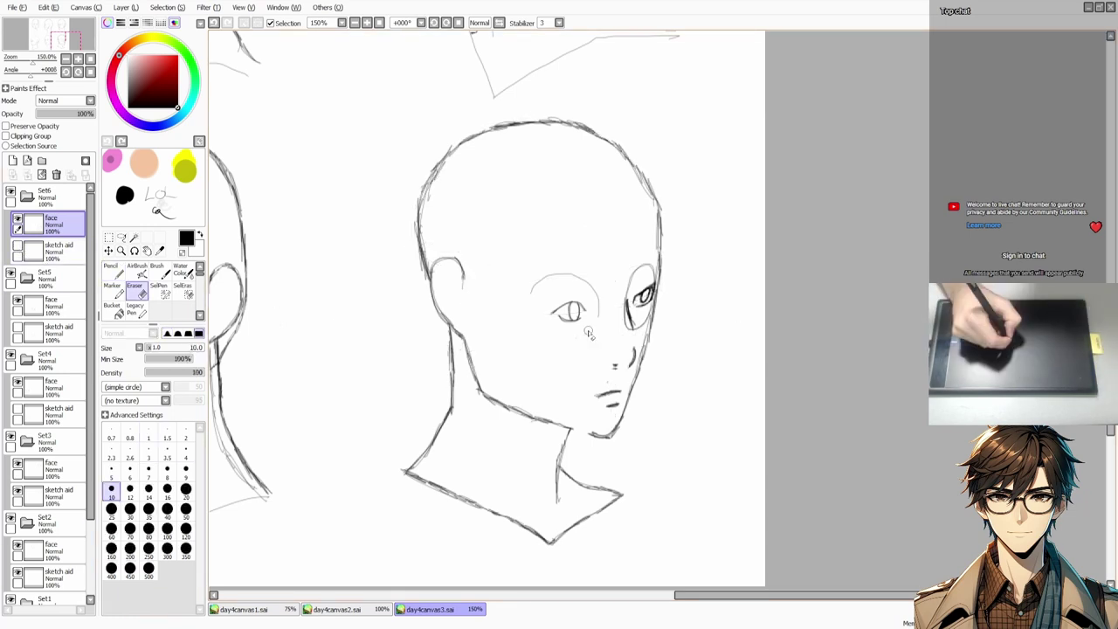
{"action": "key", "text": "n"}
{"action": "left_click_drag", "start_coordinate": [587, 280], "coordinate": [541, 285]}
{"action": "left_click_drag", "start_coordinate": [631, 278], "coordinate": [652, 265]}
Step: Erase the remaining oval around the far eye with the eraser reduced to size 5
{"action": "key", "text": "e"}
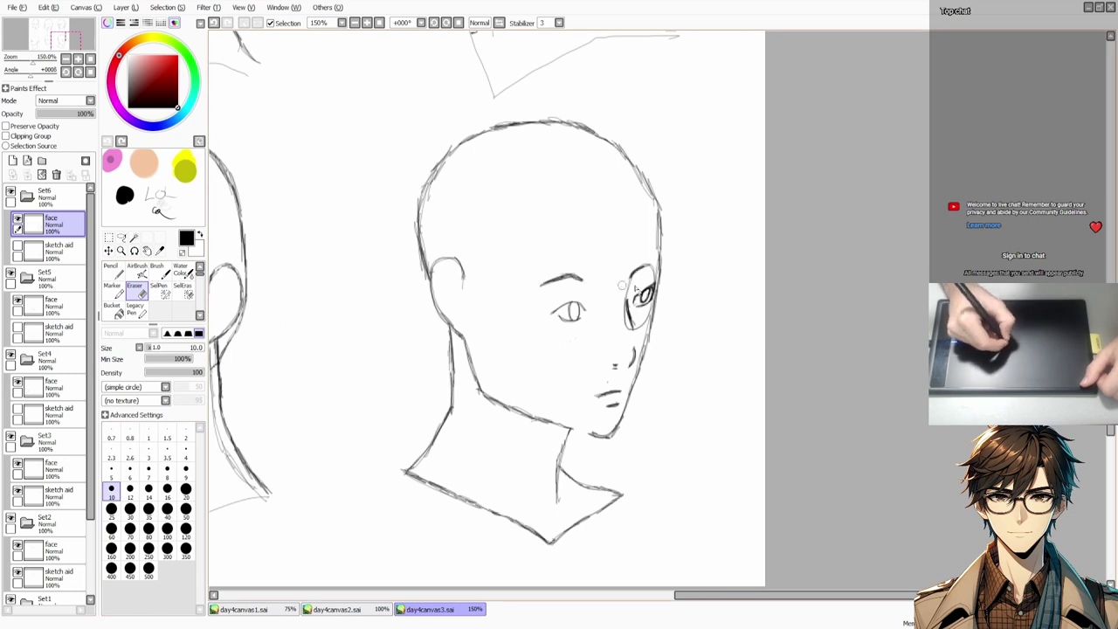
{"action": "key", "text": "bracketleft"}
{"action": "key", "text": "bracketleft"}
{"action": "key", "text": "bracketleft"}
{"action": "key", "text": "bracketleft"}
{"action": "key", "text": "bracketleft"}
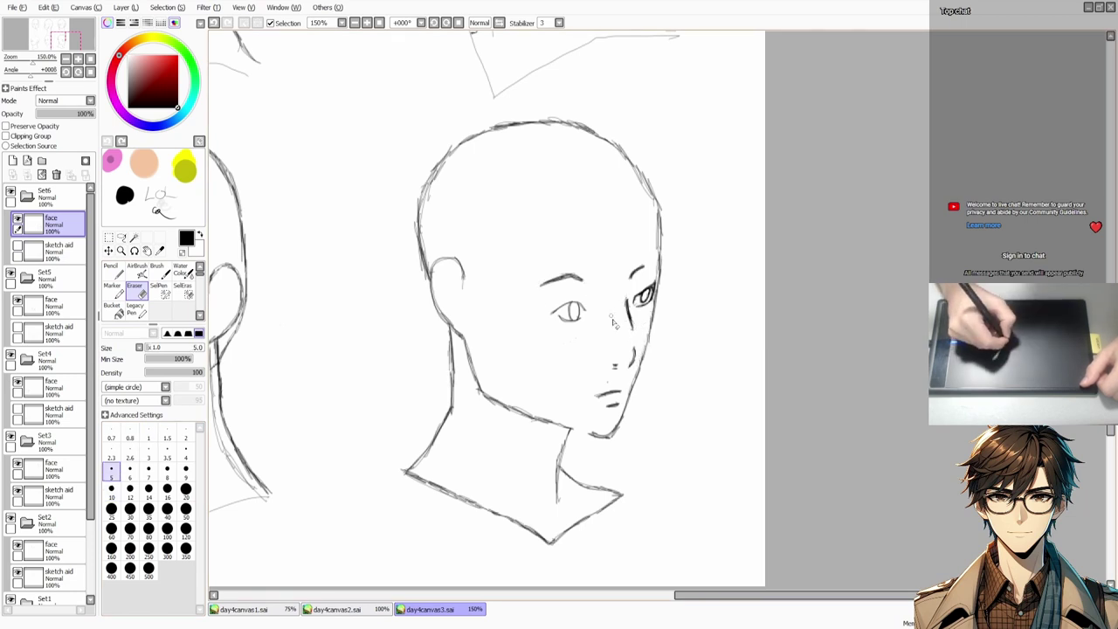
{"action": "key", "text": "n"}
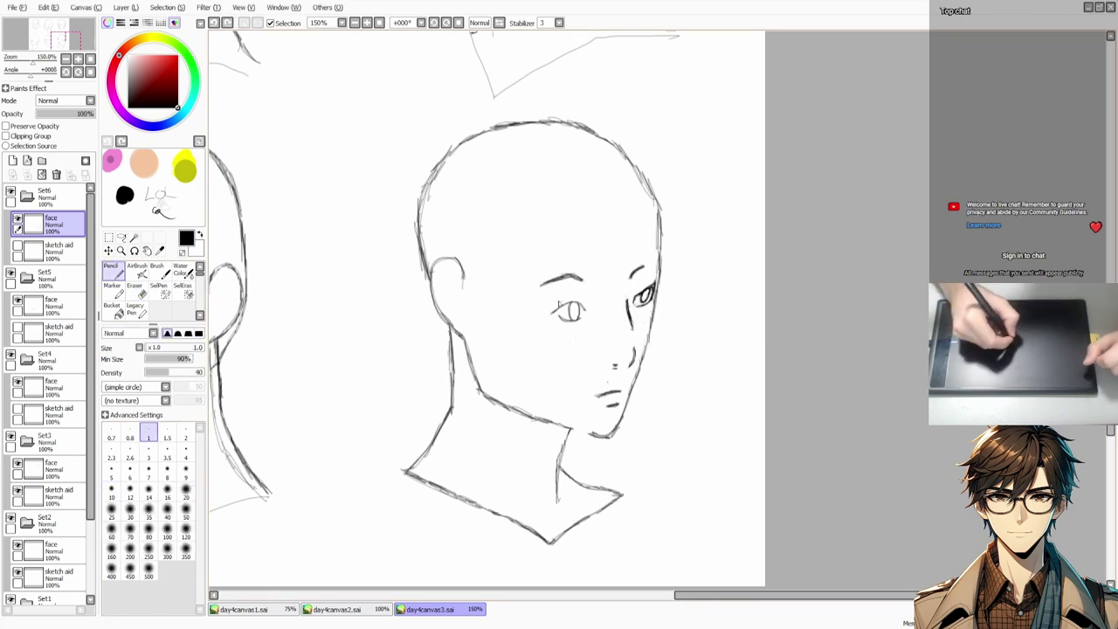
Step: Refine the near eye of the lower row's last head and add a pupil
{"action": "mouse_move", "coordinate": [579, 304]}
{"action": "left_mouse_down"}
{"action": "mouse_move", "coordinate": [557, 316]}
{"action": "mouse_move", "coordinate": [578, 316]}
{"action": "left_mouse_up"}
{"action": "key", "text": "e"}
{"action": "key", "text": "n"}
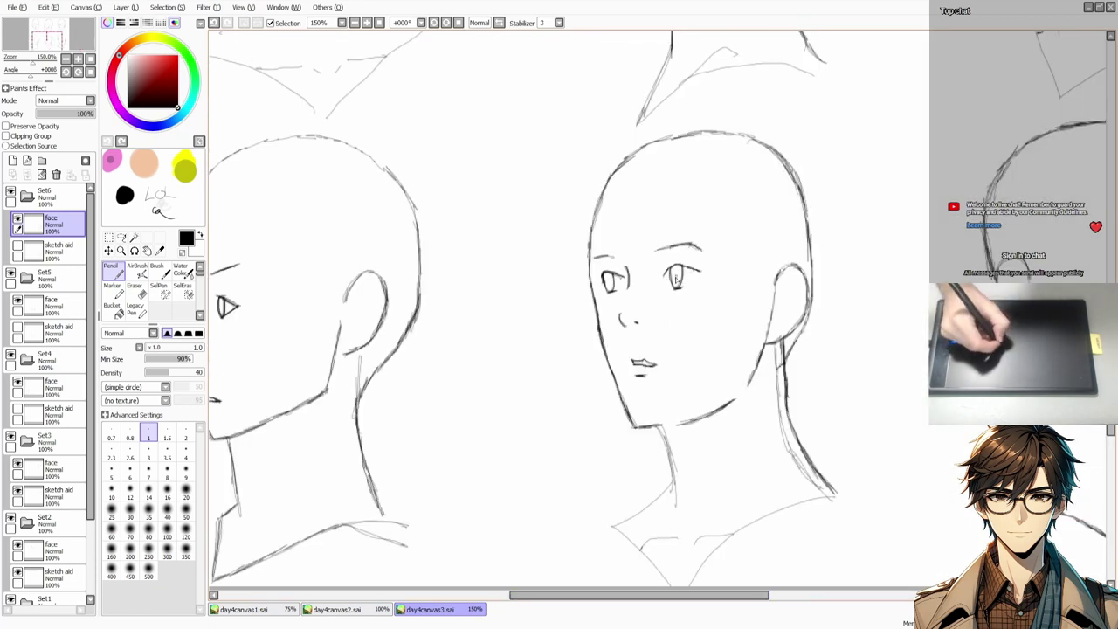
Step: Try adding pupils to both eyes of the lower row's middle head
{"action": "left_click_drag", "start_coordinate": [675, 271], "coordinate": [678, 282]}
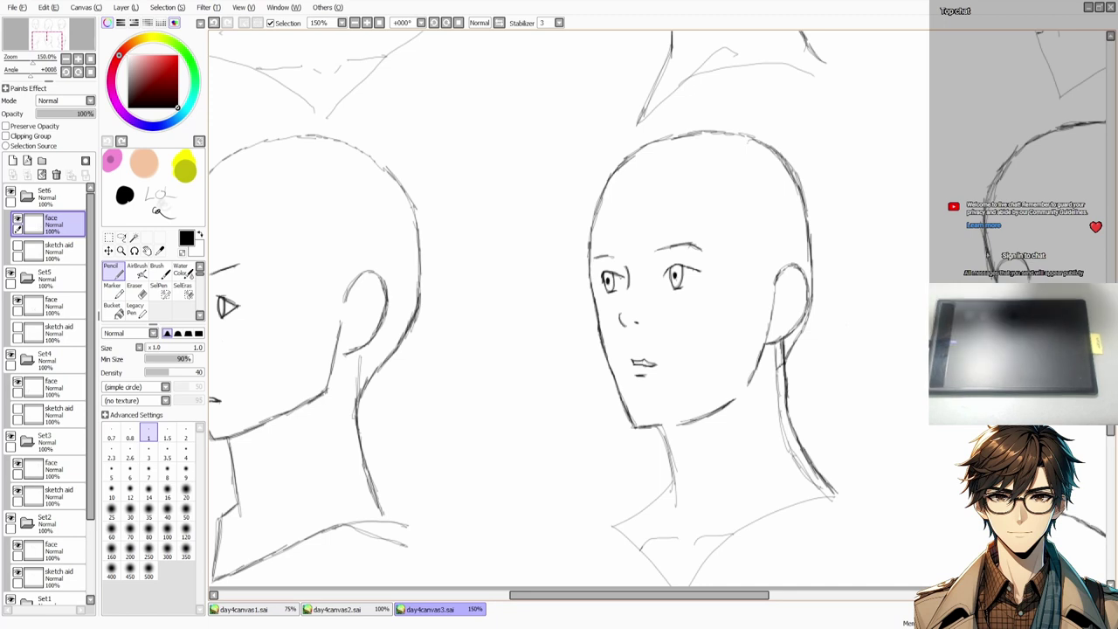
{"action": "key", "text": "ctrl+z"}
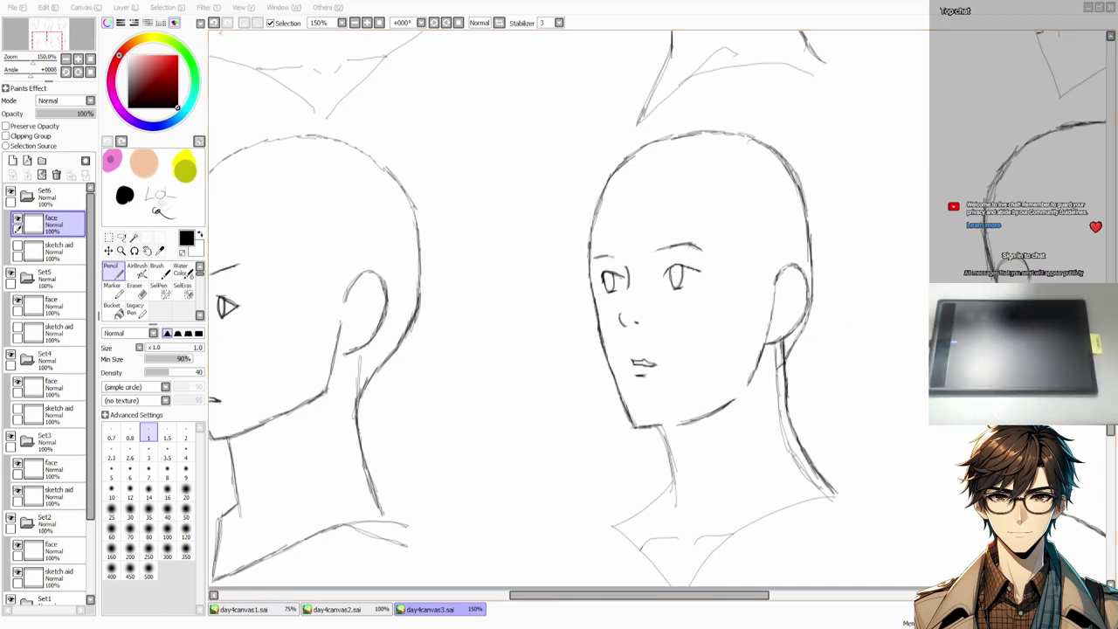
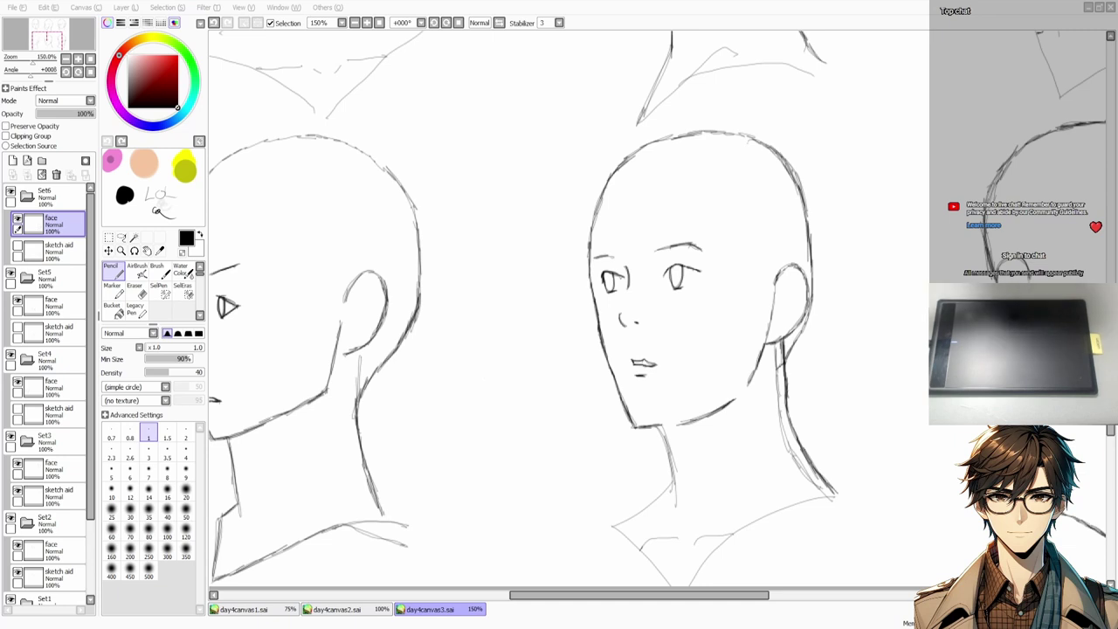
Step: Hide the upper row's sketch aids and erase the eye circles and upper nose circle on the upper three-quarter head
{"action": "key", "text": "ctrl+minus"}
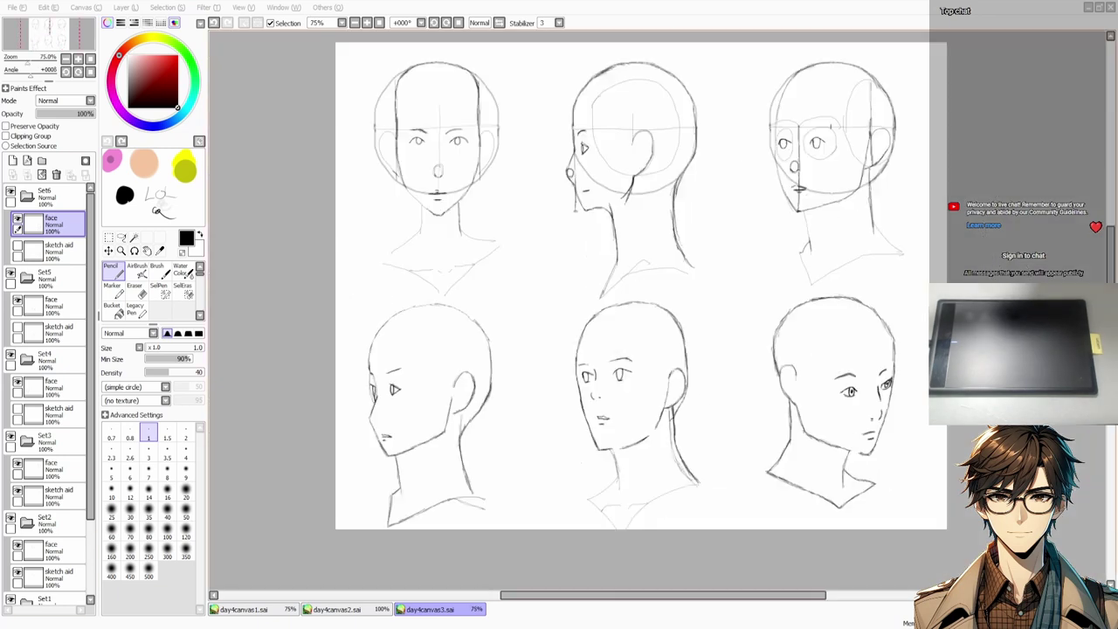
{"action": "left_click", "coordinate": [17, 491]}
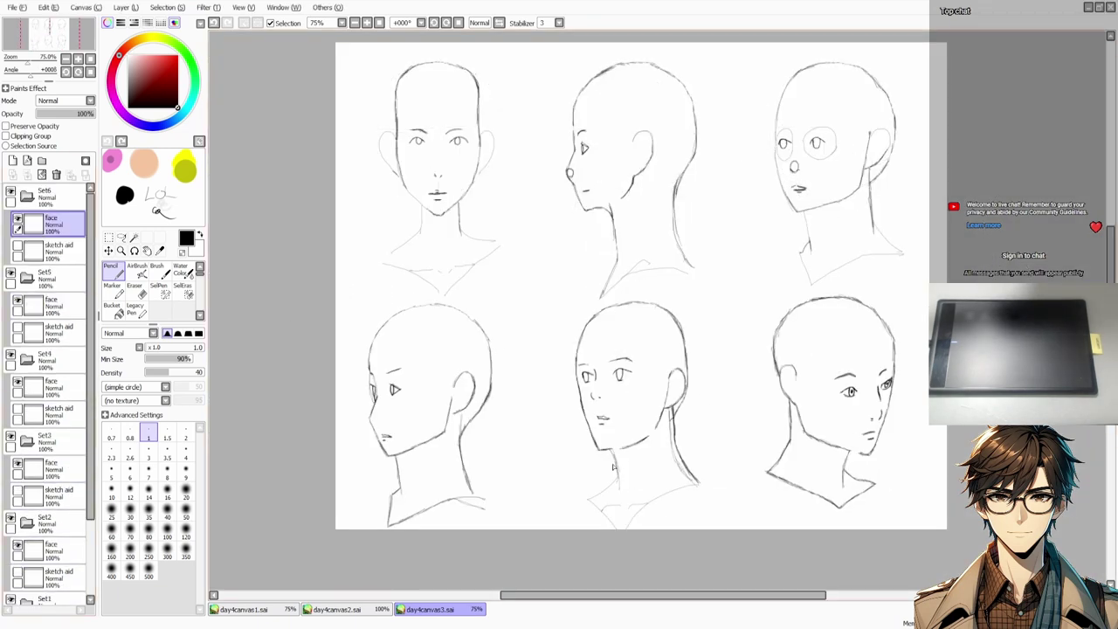
{"action": "left_click", "coordinate": [53, 469]}
{"action": "left_click", "coordinate": [134, 289]}
{"action": "scroll", "coordinate": [816, 145], "scroll_direction": "up", "scroll_amount": 4}
{"action": "mouse_move", "coordinate": [697, 83]}
{"action": "left_mouse_down"}
{"action": "mouse_move", "coordinate": [652, 112]}
{"action": "mouse_move", "coordinate": [703, 199]}
{"action": "left_mouse_up"}
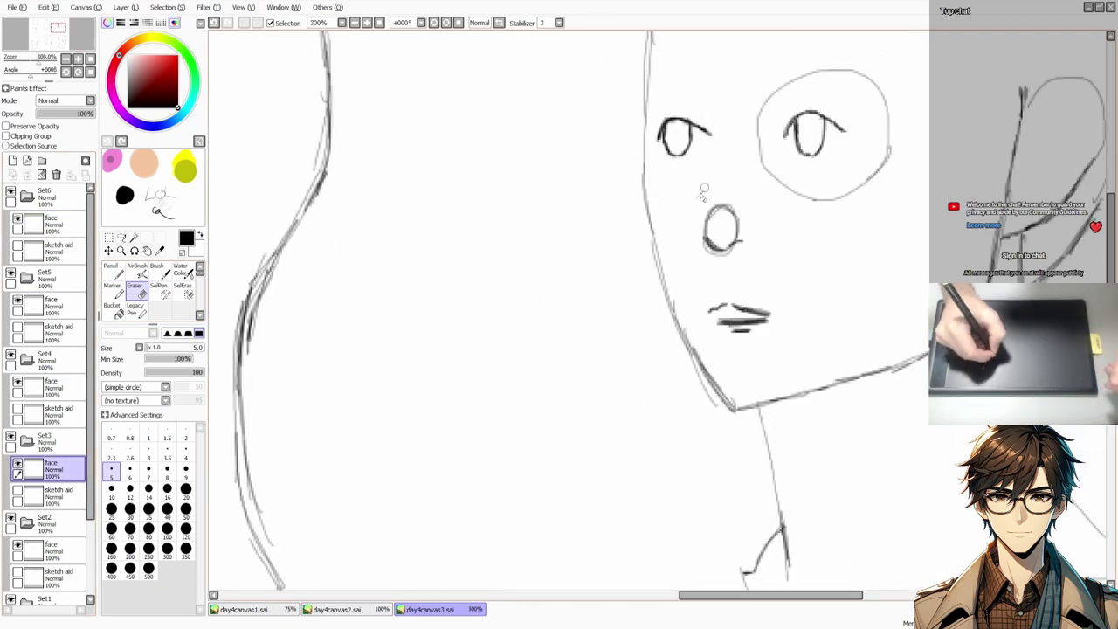
{"action": "mouse_move", "coordinate": [762, 97]}
{"action": "left_mouse_down"}
{"action": "mouse_move", "coordinate": [891, 144]}
{"action": "mouse_move", "coordinate": [769, 194]}
{"action": "mouse_move", "coordinate": [756, 248]}
{"action": "left_mouse_up"}
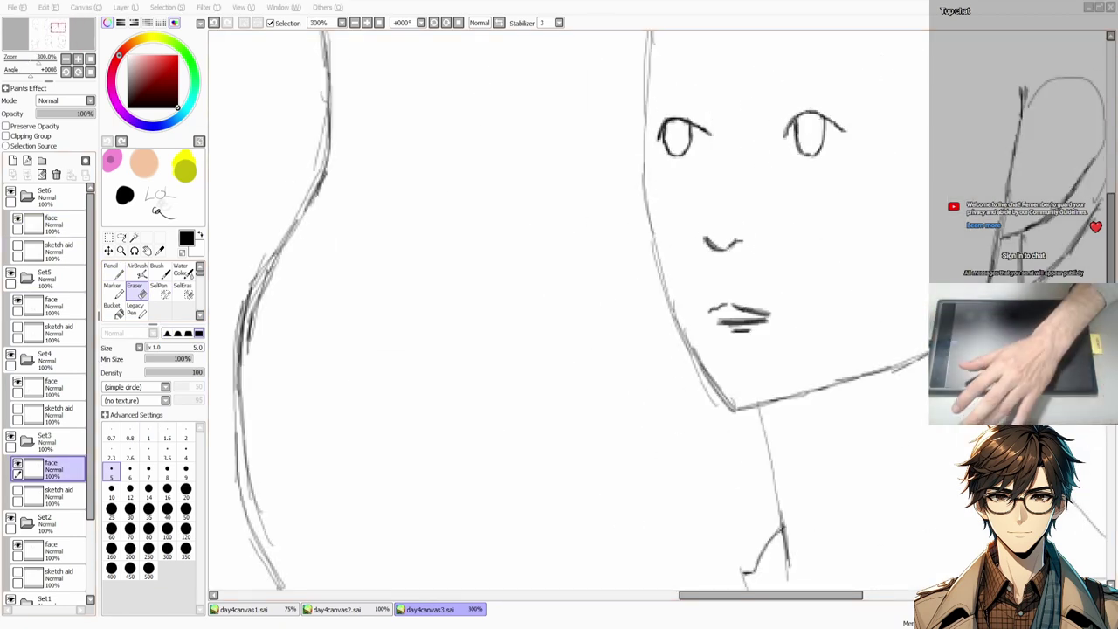
Step: Draw an eyebrow above each eye of the upper three-quarter head
{"action": "left_click", "coordinate": [112, 271]}
{"action": "mouse_move", "coordinate": [772, 73]}
{"action": "left_mouse_down"}
{"action": "mouse_move", "coordinate": [860, 57]}
{"action": "mouse_move", "coordinate": [848, 60]}
{"action": "left_mouse_up"}
{"action": "key", "text": "ctrl+z"}
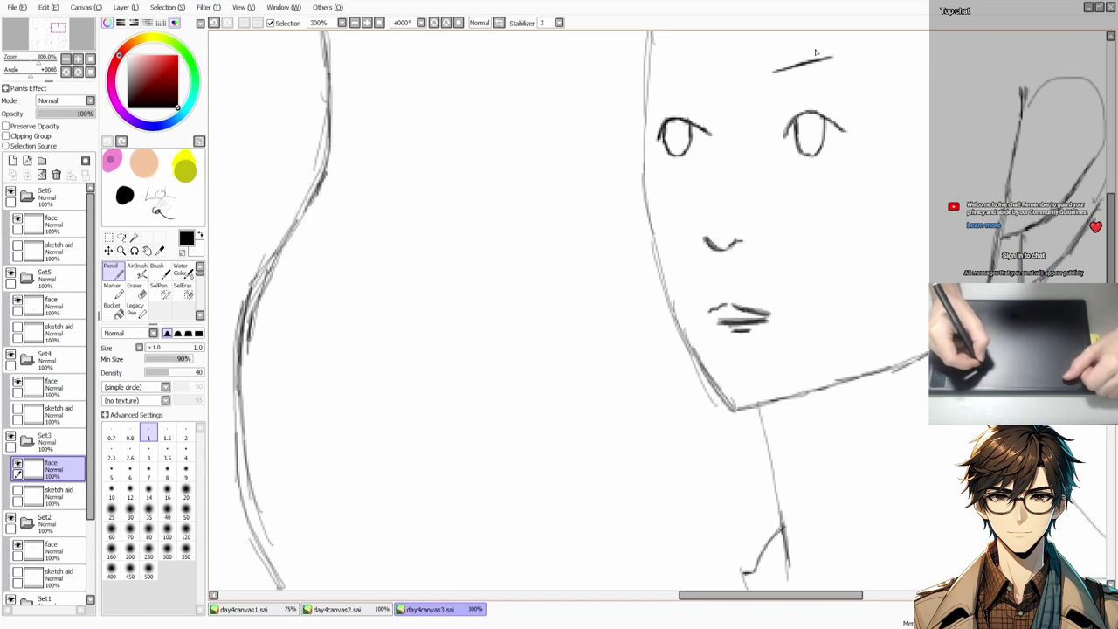
{"action": "left_click_drag", "start_coordinate": [664, 69], "coordinate": [704, 79]}
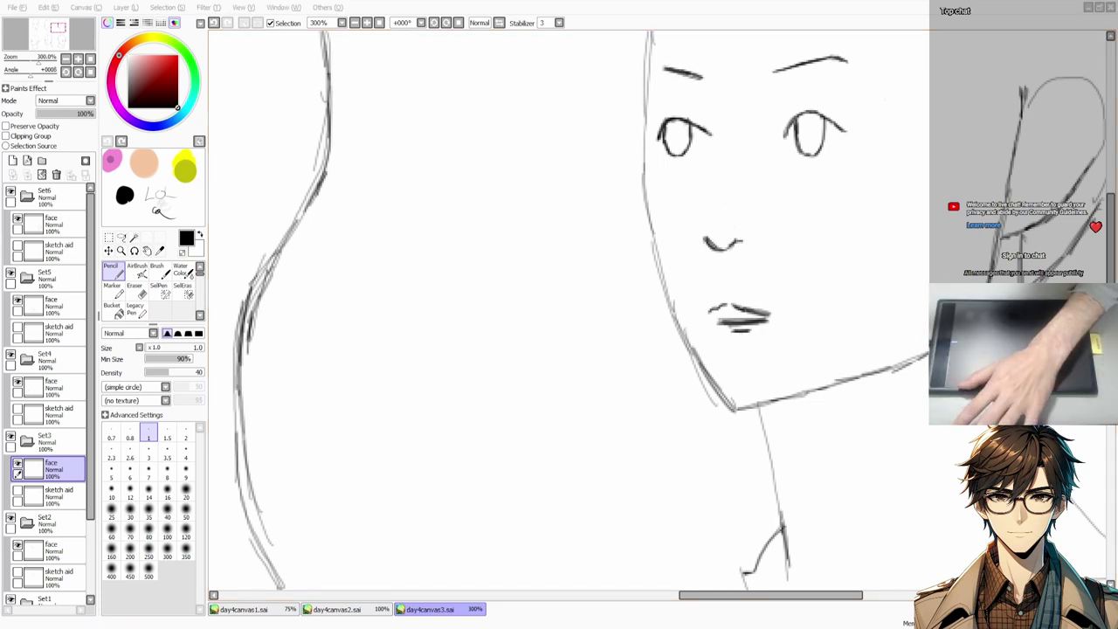
Step: Reshape the upper three-quarter head's mouth by erasing and redrawing the lips and the stroke beneath them
{"action": "key", "text": "e"}
{"action": "mouse_move", "coordinate": [719, 321]}
{"action": "left_mouse_down"}
{"action": "mouse_move", "coordinate": [769, 324]}
{"action": "mouse_move", "coordinate": [753, 327]}
{"action": "mouse_move", "coordinate": [736, 312]}
{"action": "mouse_move", "coordinate": [767, 314]}
{"action": "mouse_move", "coordinate": [750, 337]}
{"action": "left_mouse_up"}
{"action": "key", "text": "n"}
{"action": "key", "text": "e"}
{"action": "key", "text": "n"}
{"action": "key", "text": "e"}
{"action": "key", "text": "n"}
{"action": "key", "text": "e"}
{"action": "key", "text": "n"}
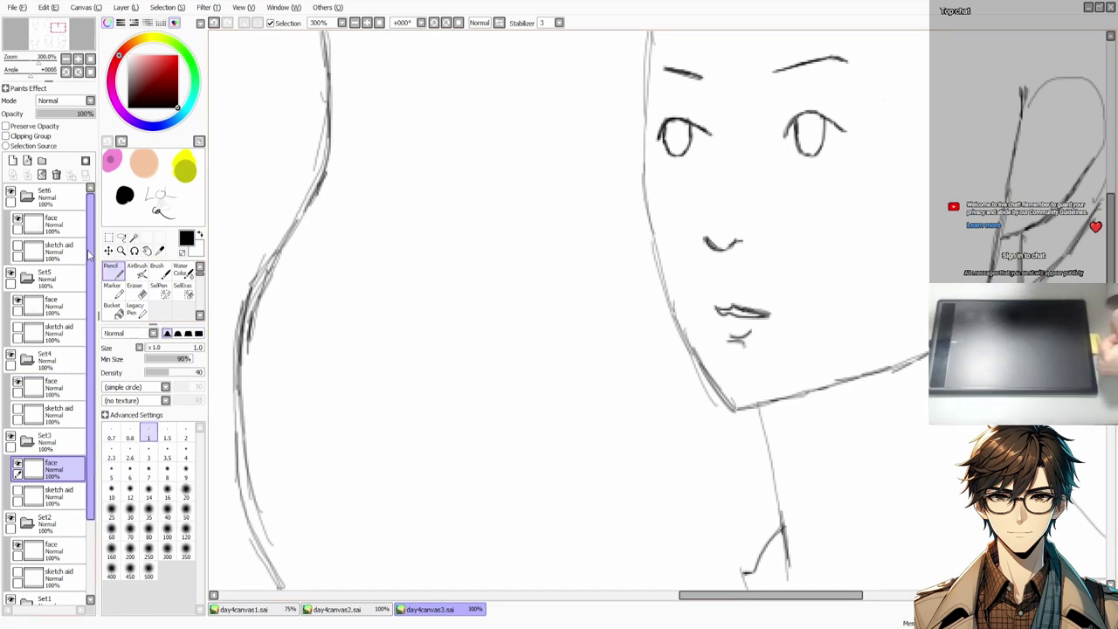
{"action": "key", "text": "e"}
{"action": "key", "text": "n"}
Step: Erase the inner part of the nose circle on the upper side-view head's face layer, leaving the nose profile
{"action": "scroll", "coordinate": [668, 289], "scroll_direction": "down", "scroll_amount": 3}
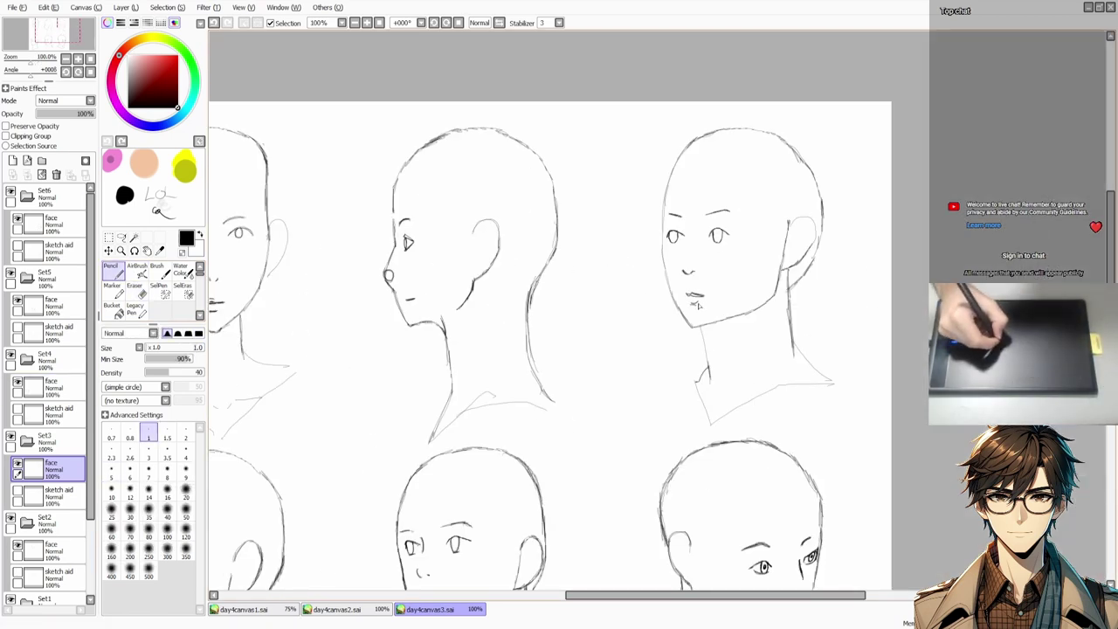
{"action": "left_click_drag", "start_coordinate": [408, 281], "coordinate": [570, 281]}
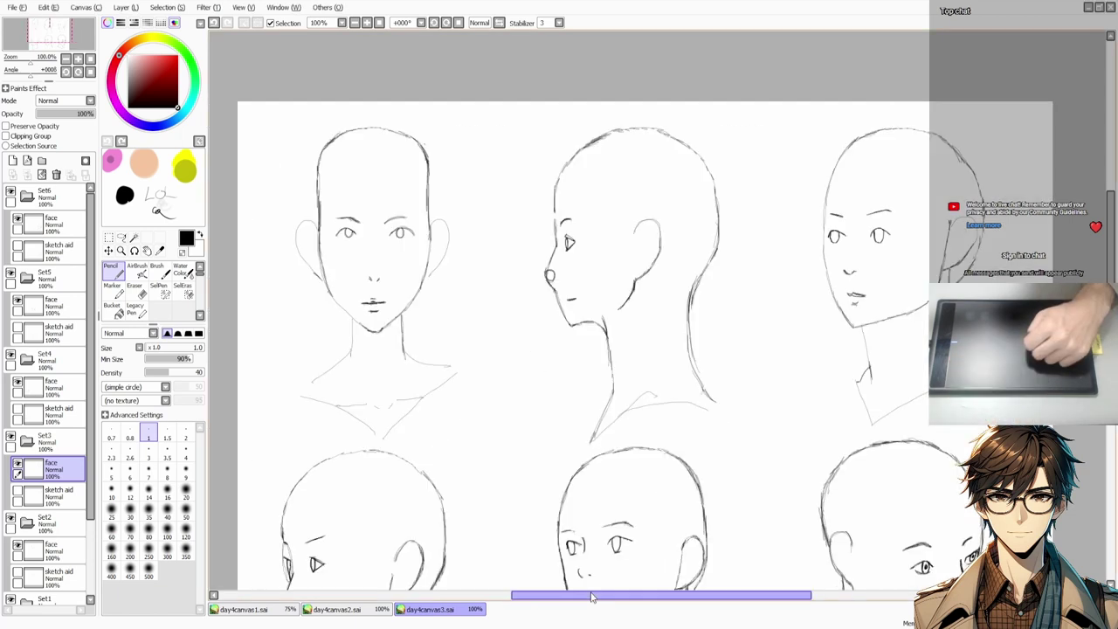
{"action": "key", "text": "e"}
{"action": "key", "text": "n"}
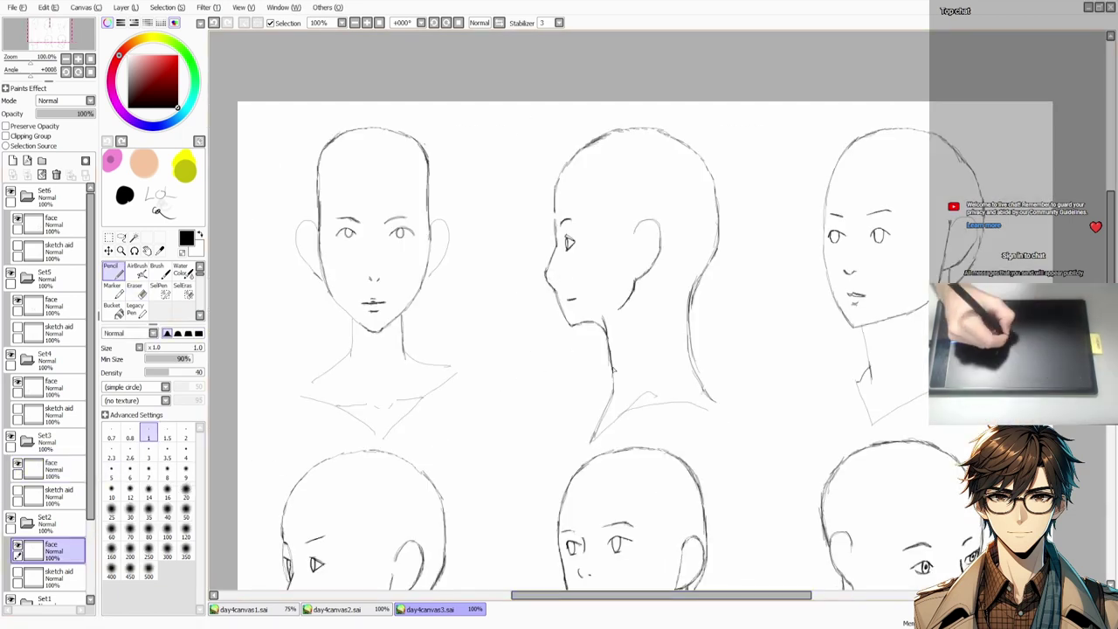
Step: Darken the front and back neck lines and the shoulder lines of the upper side-view head
{"action": "mouse_move", "coordinate": [608, 338]}
{"action": "left_mouse_down"}
{"action": "mouse_move", "coordinate": [593, 441]}
{"action": "mouse_move", "coordinate": [657, 391]}
{"action": "mouse_move", "coordinate": [623, 421]}
{"action": "left_mouse_up"}
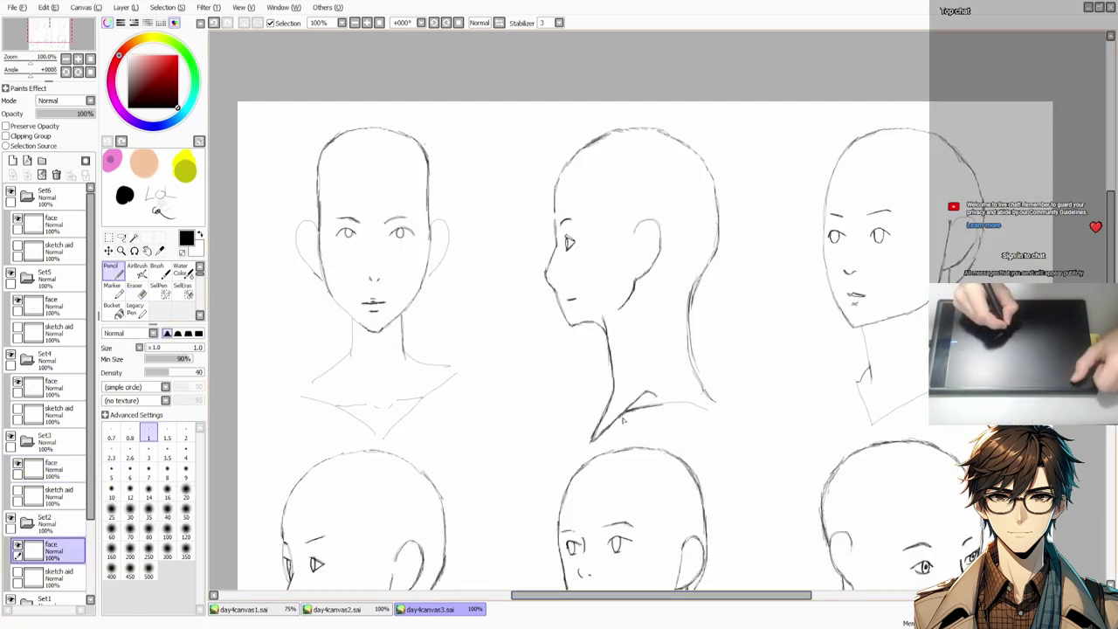
{"action": "left_click_drag", "start_coordinate": [699, 278], "coordinate": [695, 380]}
{"action": "key", "text": "ctrl+z"}
{"action": "left_click_drag", "start_coordinate": [690, 298], "coordinate": [699, 380]}
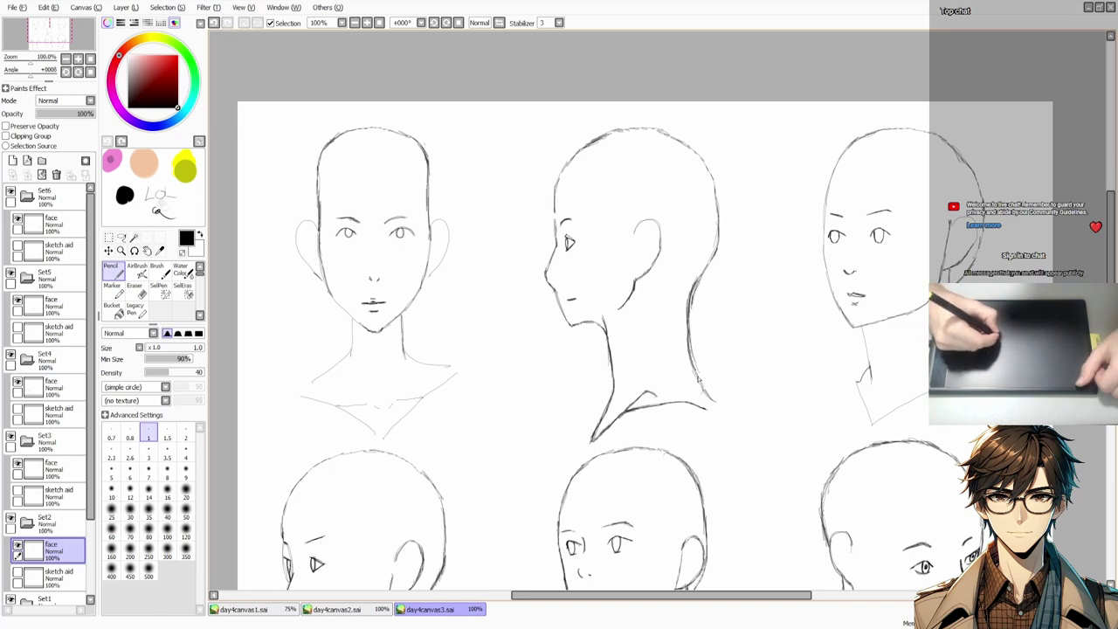
Step: Darken and clean up the skull outline of the upper side-view head from the forehead around to the back
{"action": "mouse_move", "coordinate": [591, 143]}
{"action": "left_mouse_down"}
{"action": "mouse_move", "coordinate": [556, 194]}
{"action": "mouse_move", "coordinate": [554, 225]}
{"action": "left_mouse_up"}
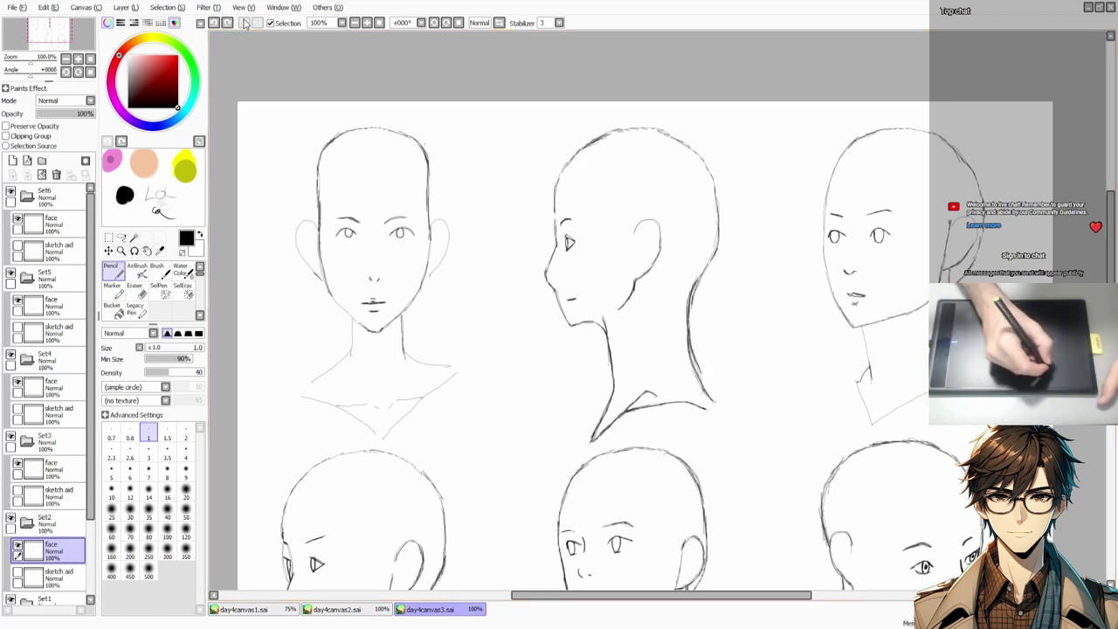
{"action": "key", "text": "e"}
{"action": "left_click_drag", "start_coordinate": [573, 170], "coordinate": [610, 135]}
{"action": "key", "text": "n"}
{"action": "mouse_move", "coordinate": [720, 194]}
{"action": "left_mouse_down"}
{"action": "mouse_move", "coordinate": [699, 278]}
{"action": "mouse_move", "coordinate": [694, 152]}
{"action": "left_mouse_up"}
{"action": "key", "text": "End"}
{"action": "left_click_drag", "start_coordinate": [824, 326], "coordinate": [824, 276]}
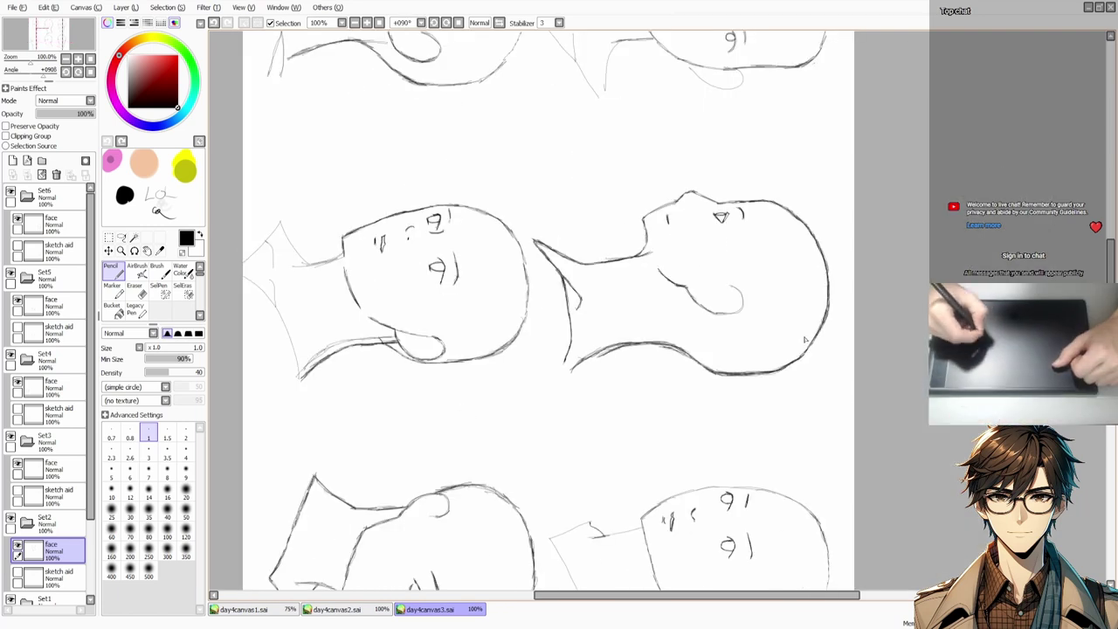
{"action": "key", "text": "Home"}
Step: Darken the shoulder, collarbone and back-of-neck lines of the lower row's middle head on its face layer
{"action": "left_click_drag", "start_coordinate": [559, 306], "coordinate": [507, 240]}
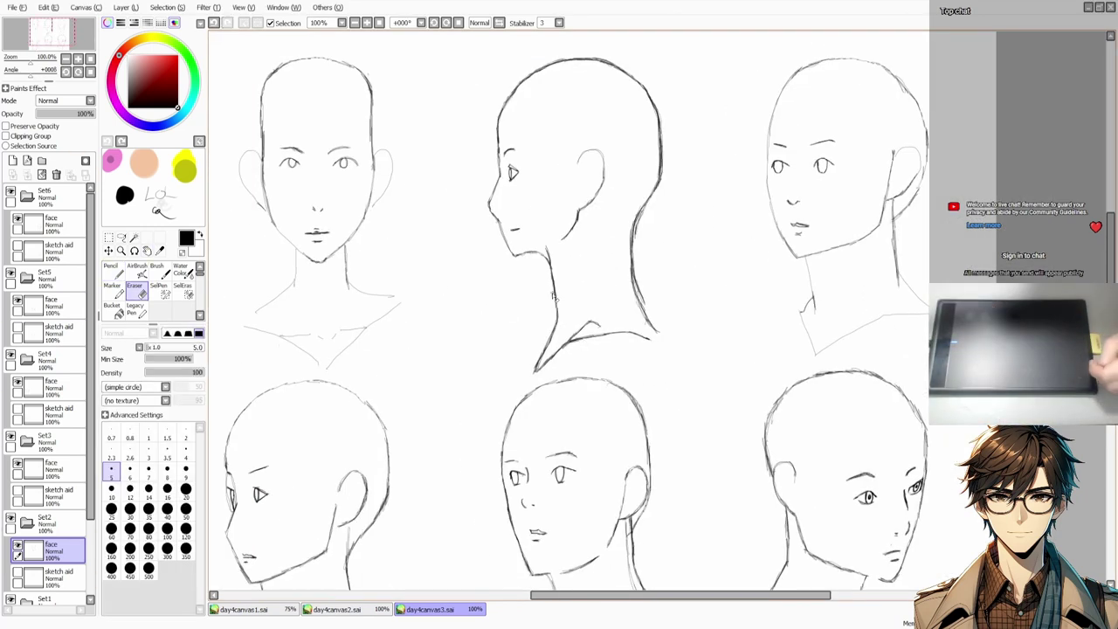
{"action": "left_click_drag", "start_coordinate": [475, 393], "coordinate": [475, 175]}
{"action": "left_click", "coordinate": [51, 303]}
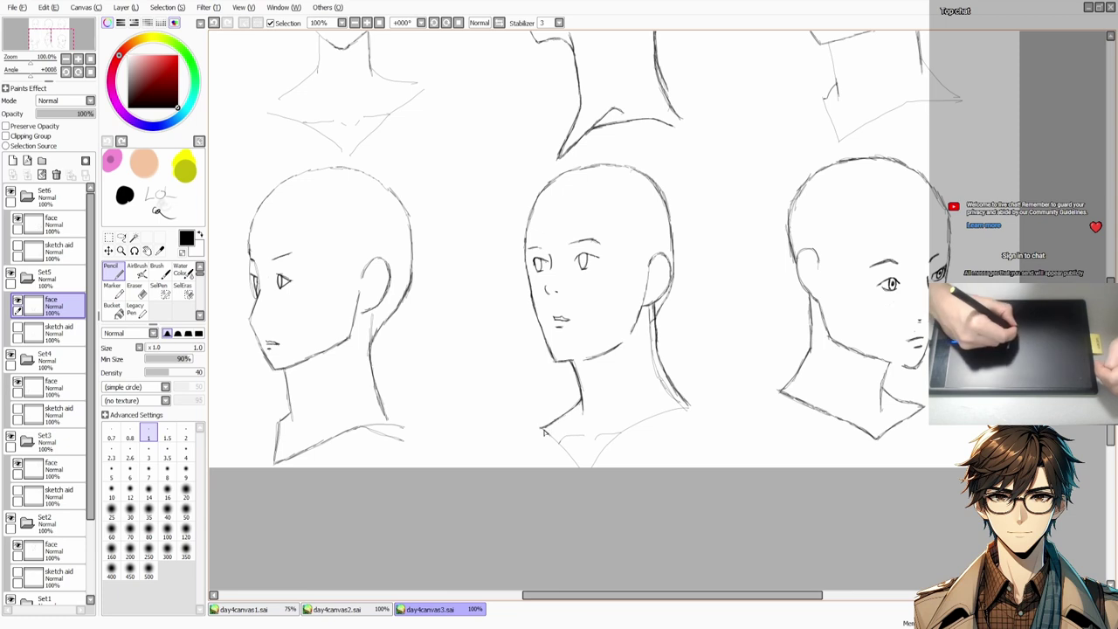
{"action": "mouse_move", "coordinate": [544, 432]}
{"action": "left_mouse_down"}
{"action": "mouse_move", "coordinate": [568, 439]}
{"action": "mouse_move", "coordinate": [689, 408]}
{"action": "left_mouse_up"}
{"action": "left_click_drag", "start_coordinate": [652, 325], "coordinate": [676, 402]}
{"action": "key", "text": "e"}
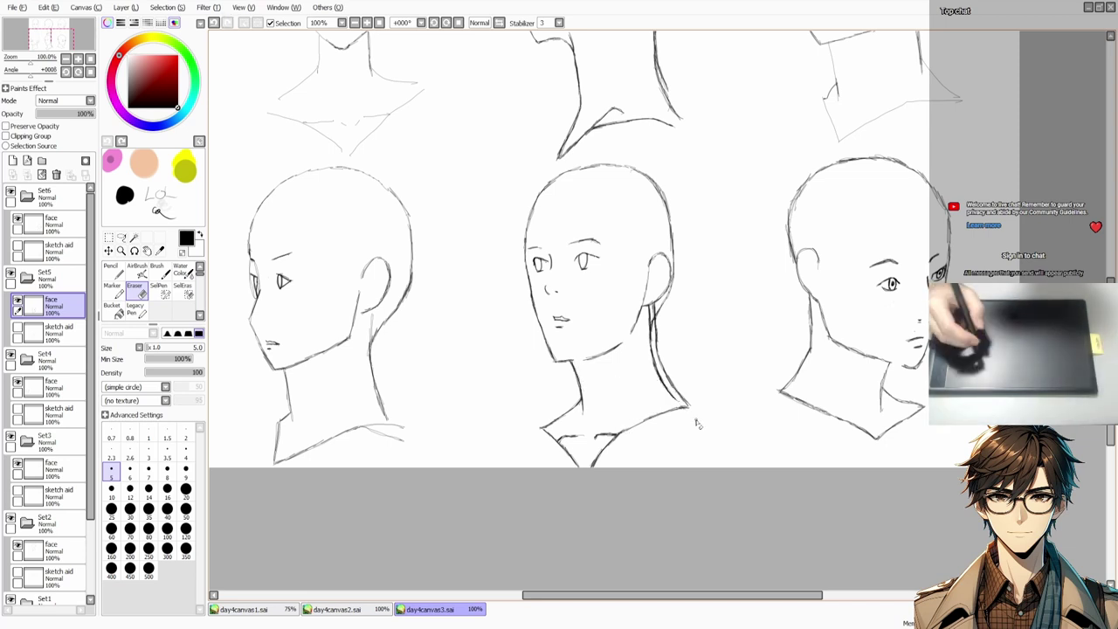
Step: Darken the nose, near eyebrow and front neck line of the lower row's middle head
{"action": "key", "text": "n"}
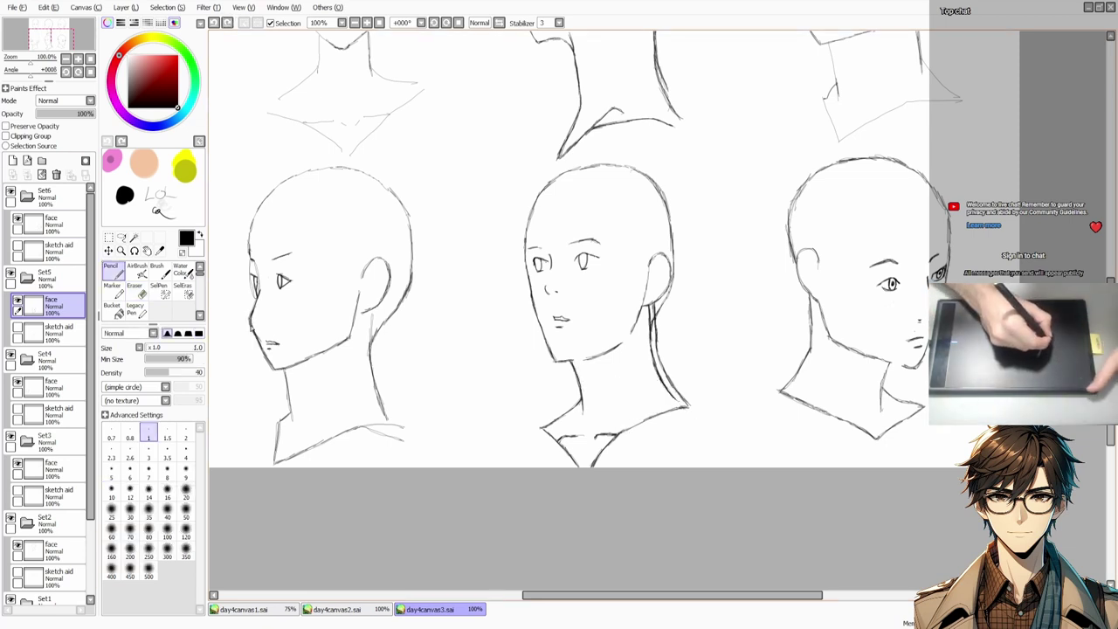
{"action": "key", "text": "e"}
{"action": "key", "text": "n"}
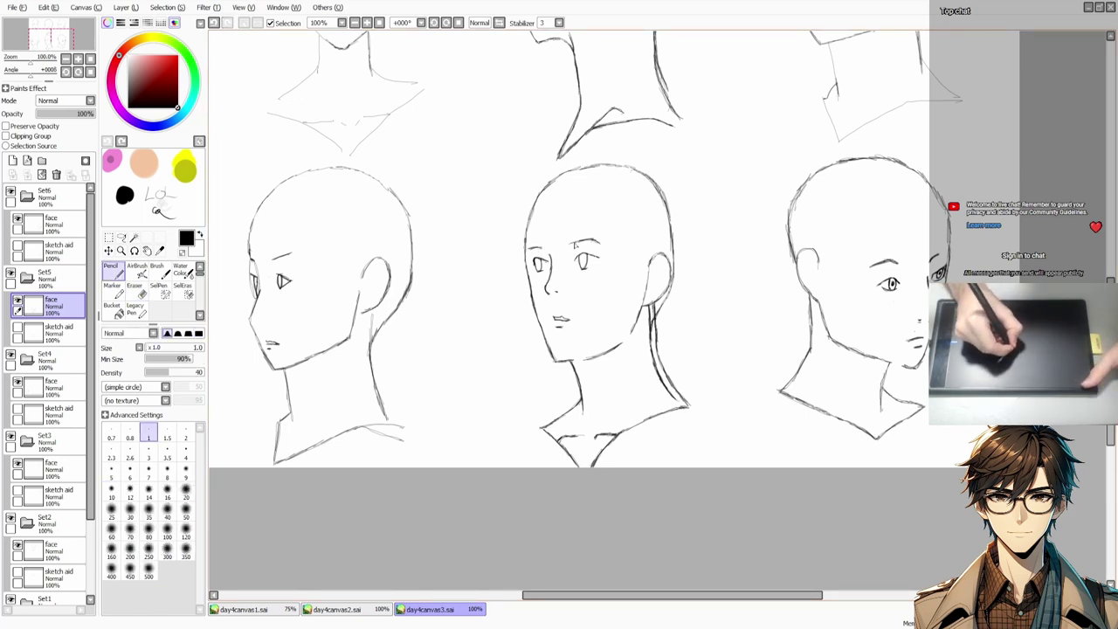
{"action": "left_click_drag", "start_coordinate": [573, 243], "coordinate": [599, 244]}
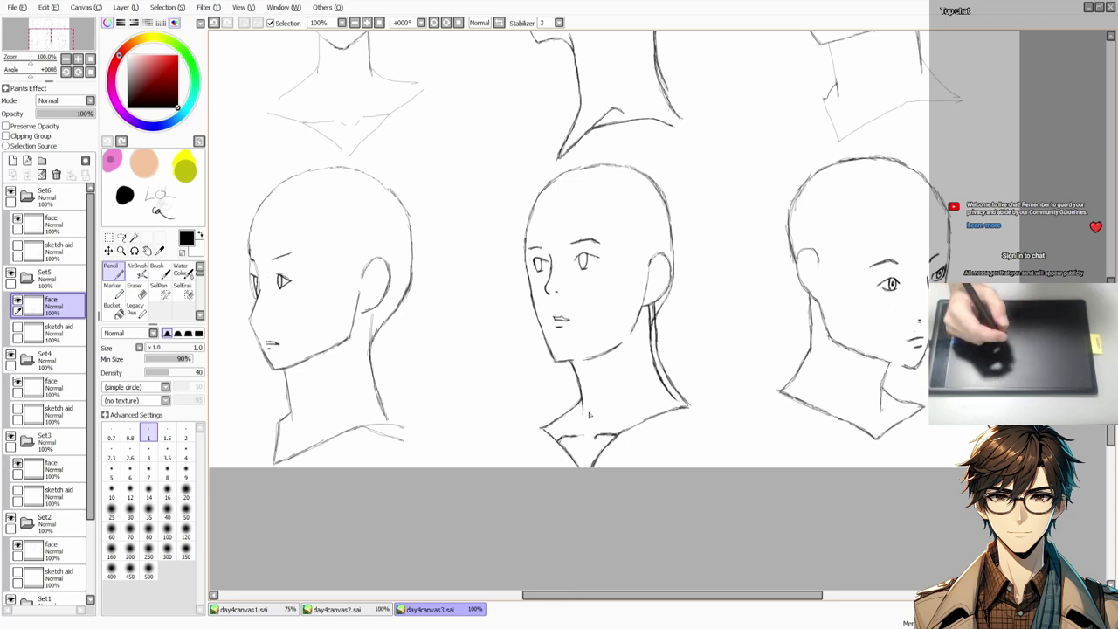
{"action": "key", "text": "e"}
Step: Darken the front neck line and the lower face profile of the lower-left head on its own face layer
{"action": "left_click", "coordinate": [367, 351], "text": "ctrl"}
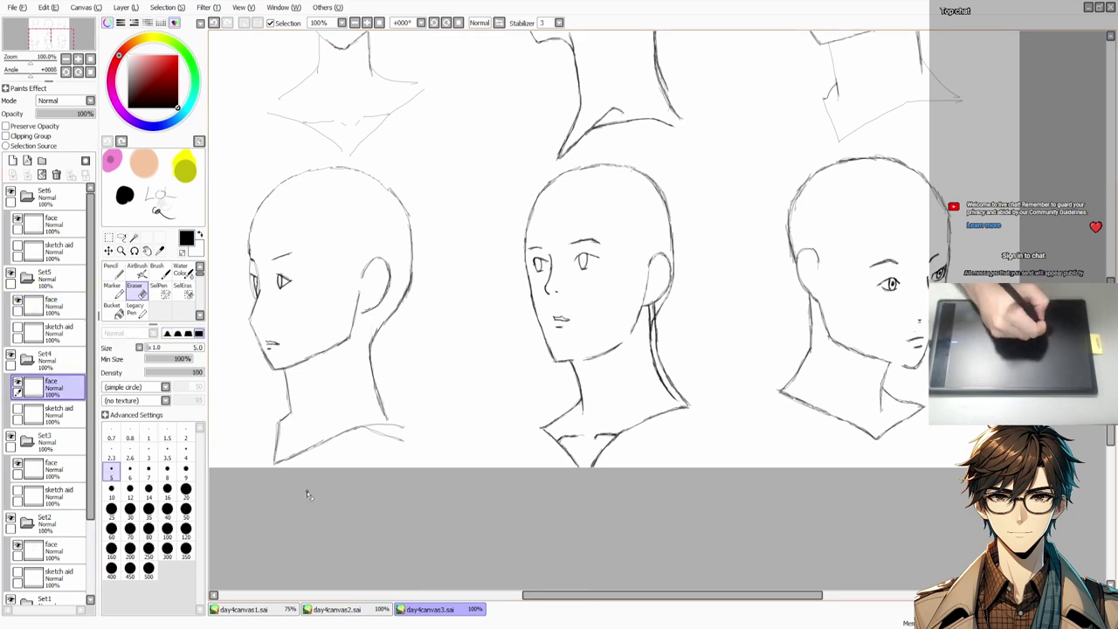
{"action": "key", "text": "n"}
{"action": "left_click_drag", "start_coordinate": [294, 412], "coordinate": [292, 424]}
{"action": "mouse_move", "coordinate": [262, 339]}
{"action": "left_mouse_down"}
{"action": "mouse_move", "coordinate": [259, 356]}
{"action": "mouse_move", "coordinate": [254, 310]}
{"action": "mouse_move", "coordinate": [254, 322]}
{"action": "left_mouse_up"}
{"action": "key", "text": "e"}
{"action": "key", "text": "n"}
{"action": "scroll", "coordinate": [241, 327], "scroll_direction": "down", "scroll_amount": 1}
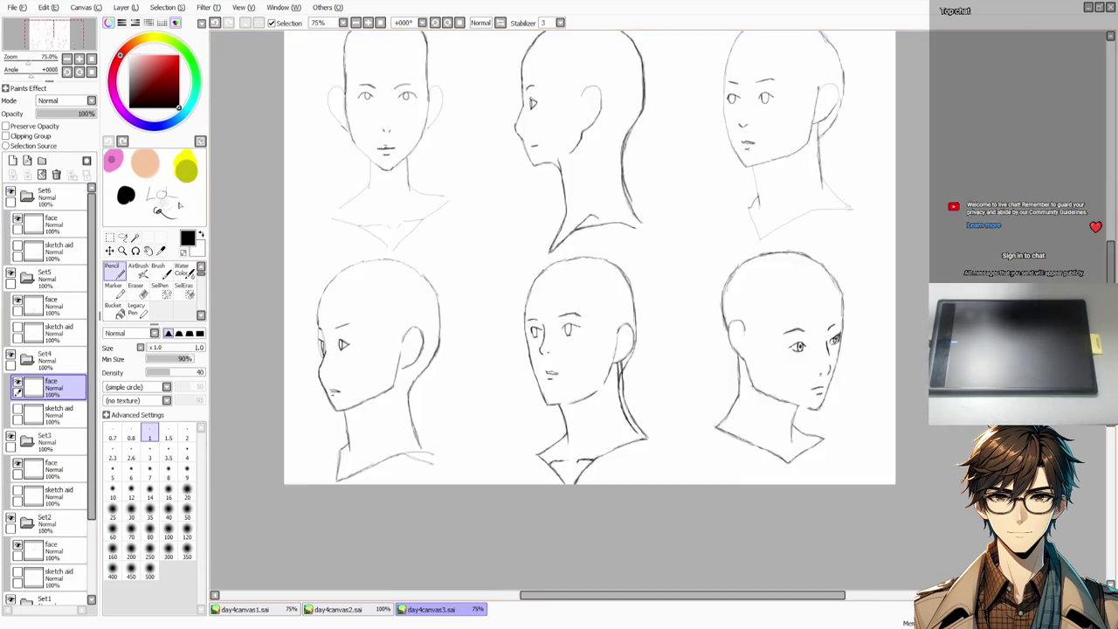
Step: Review the construction sketches in day4canvas2.sai and return to the finished heads in day4canvas3.sai
{"action": "left_click", "coordinate": [338, 609]}
{"action": "left_click", "coordinate": [431, 610]}
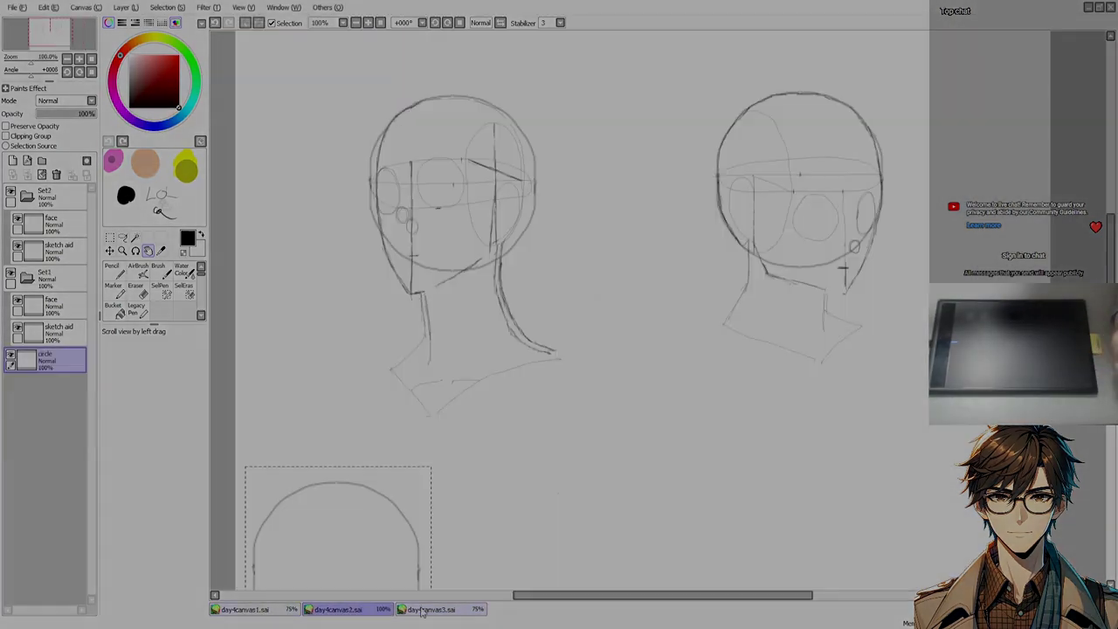
{"action": "left_click", "coordinate": [421, 610]}
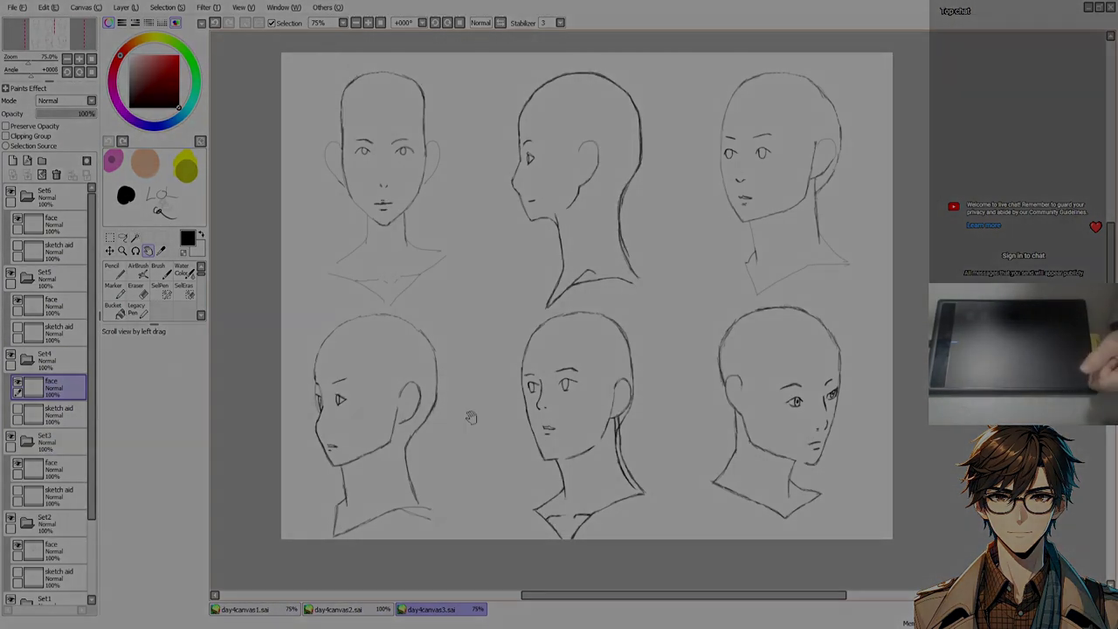